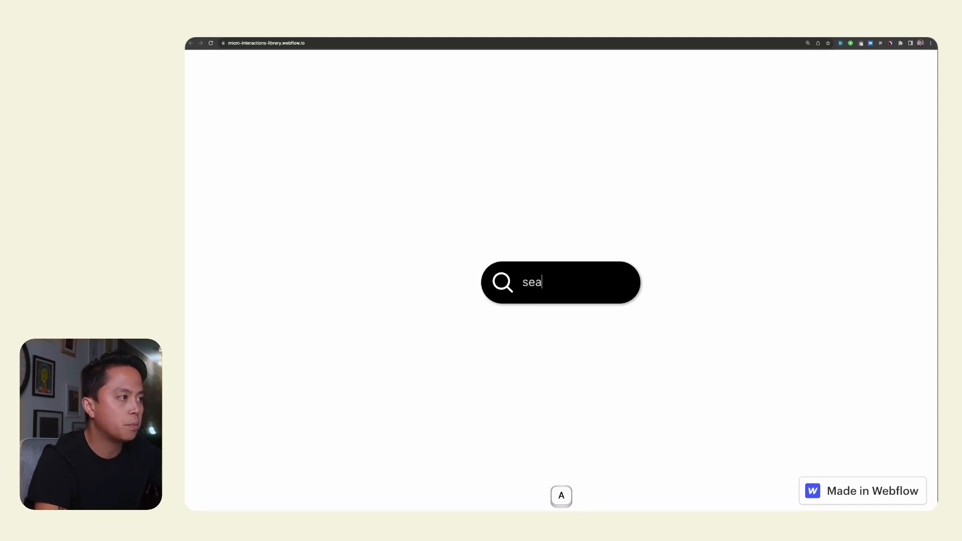
Try out the expanding search bar on the demo page, entering sample text and reopening it from its collapsed icon
text(rrr)
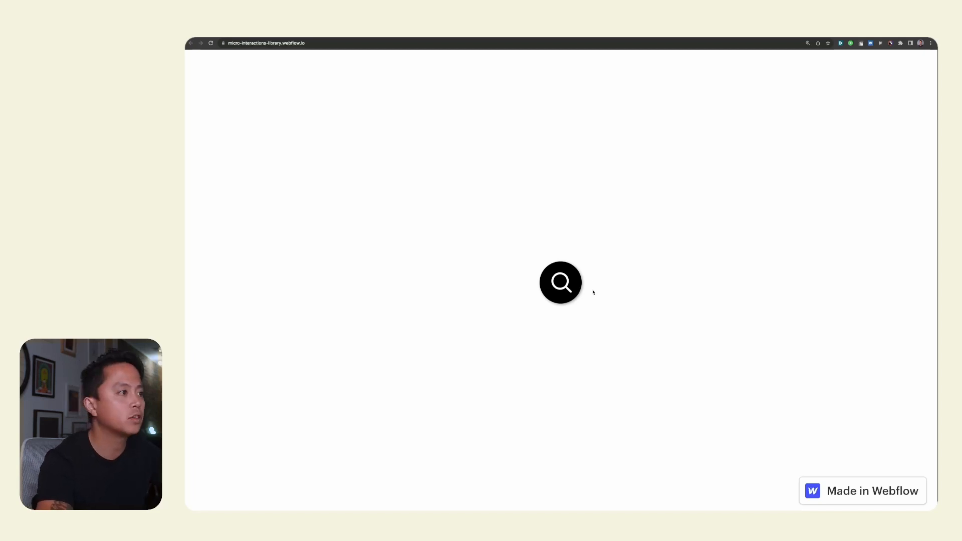
click(566, 289)
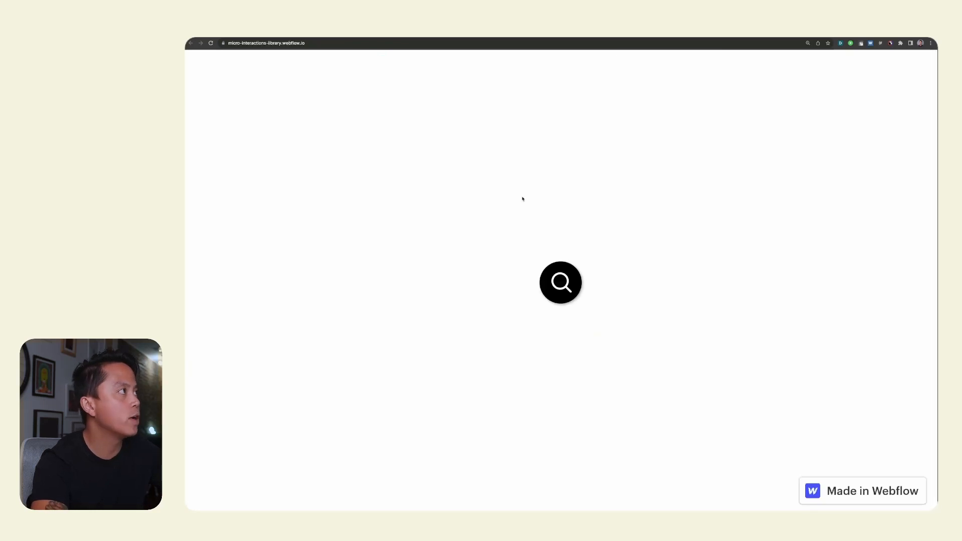
mouse_move(578, 289)
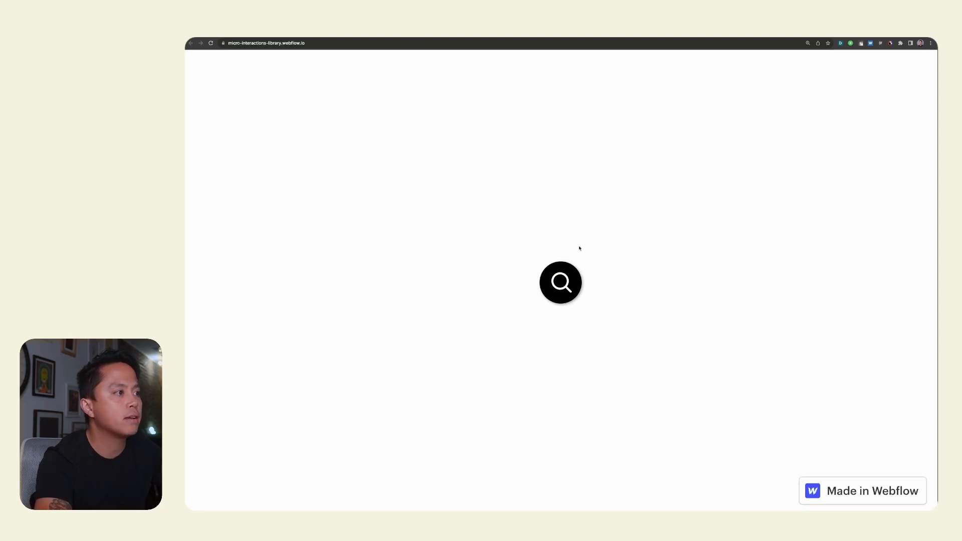
mouse_move(577, 270)
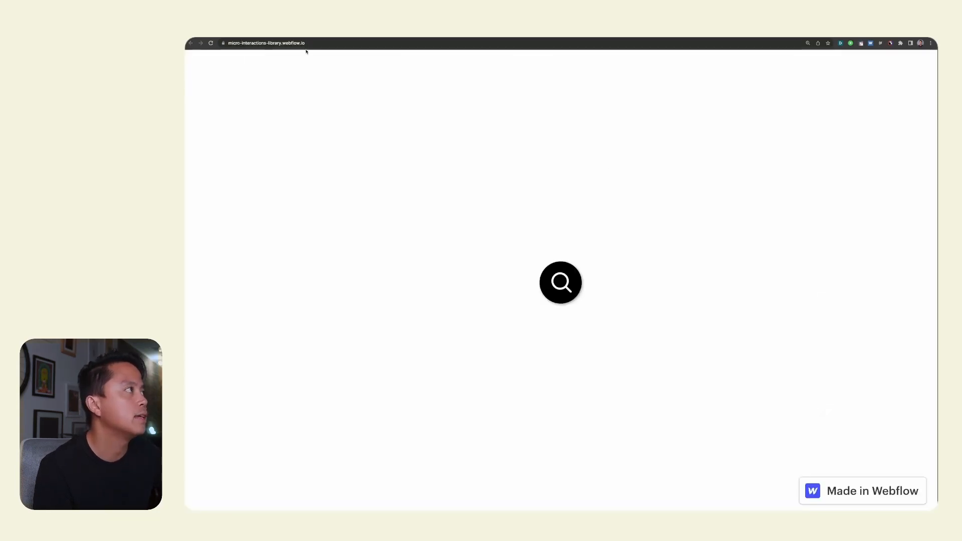
mouse_move(561, 282)
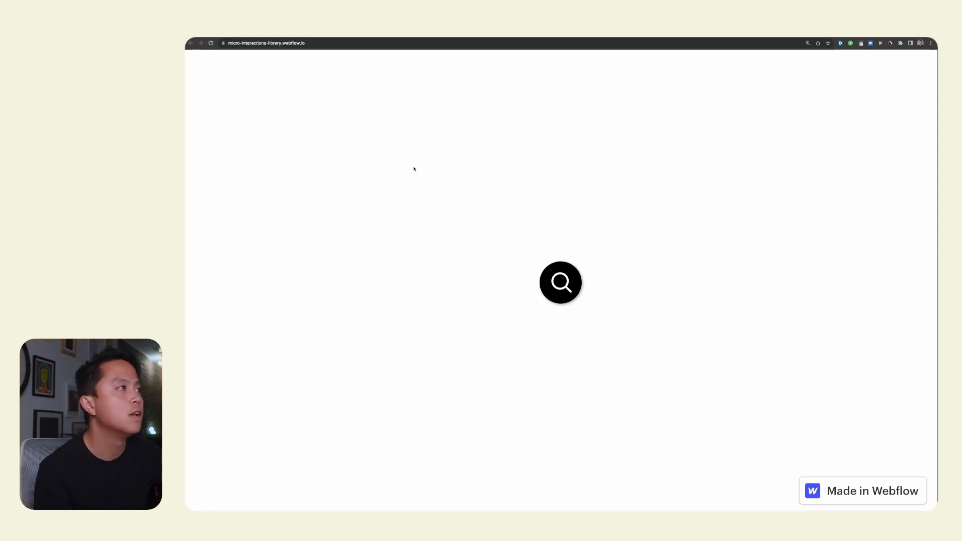
key(super+e)
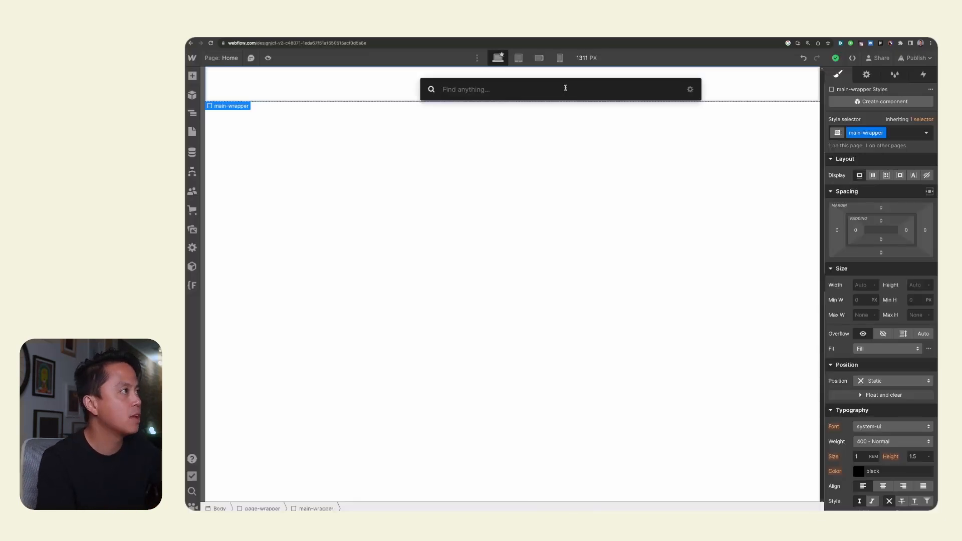
key(Escape)
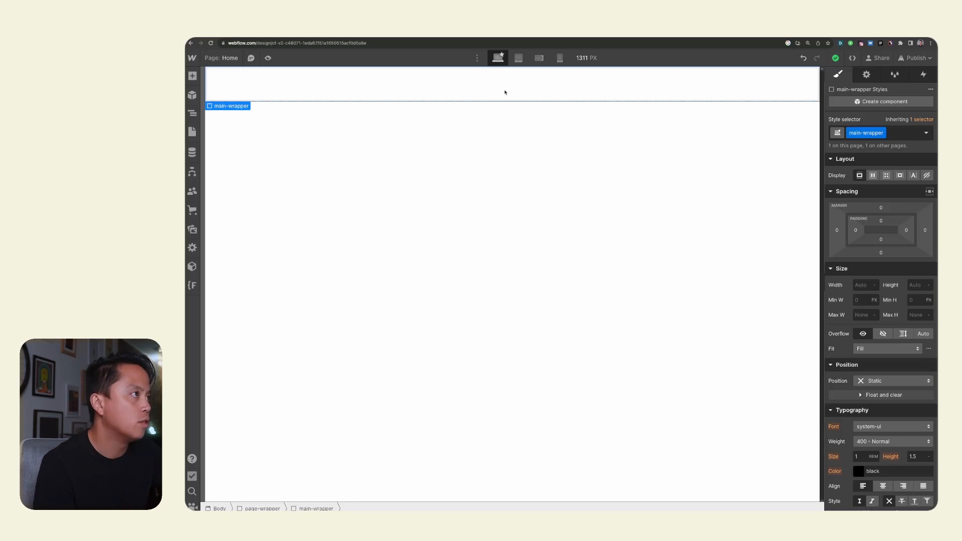
key(super+e)
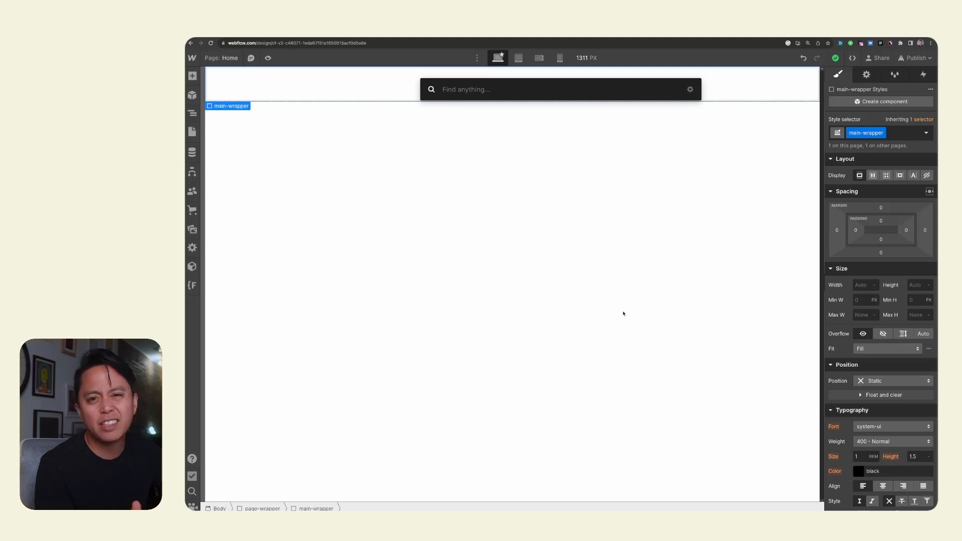
key(Escape)
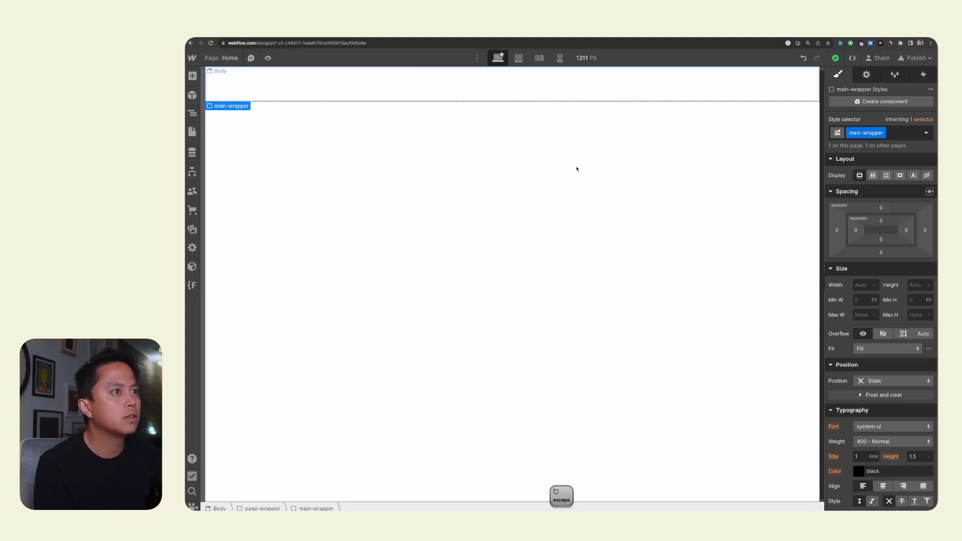
key(super+Return)
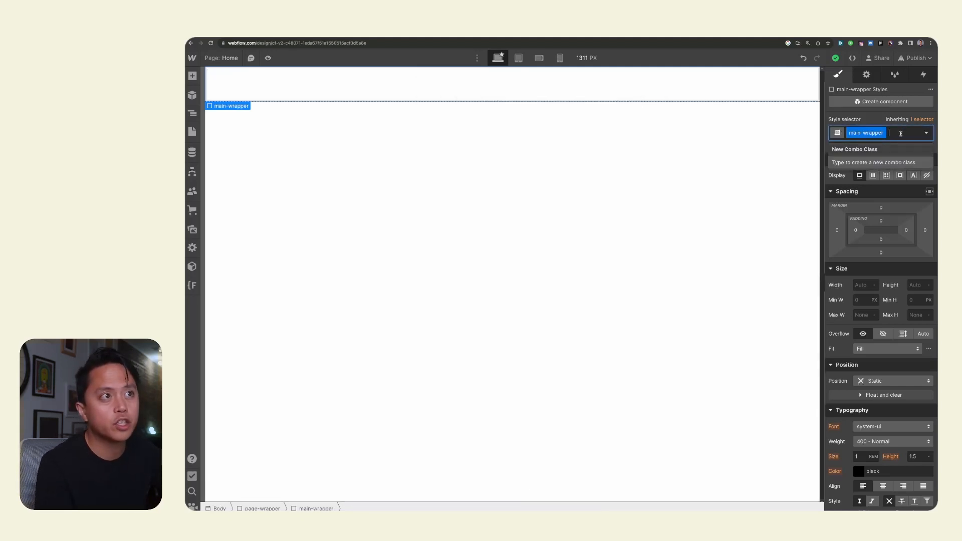
click(564, 175)
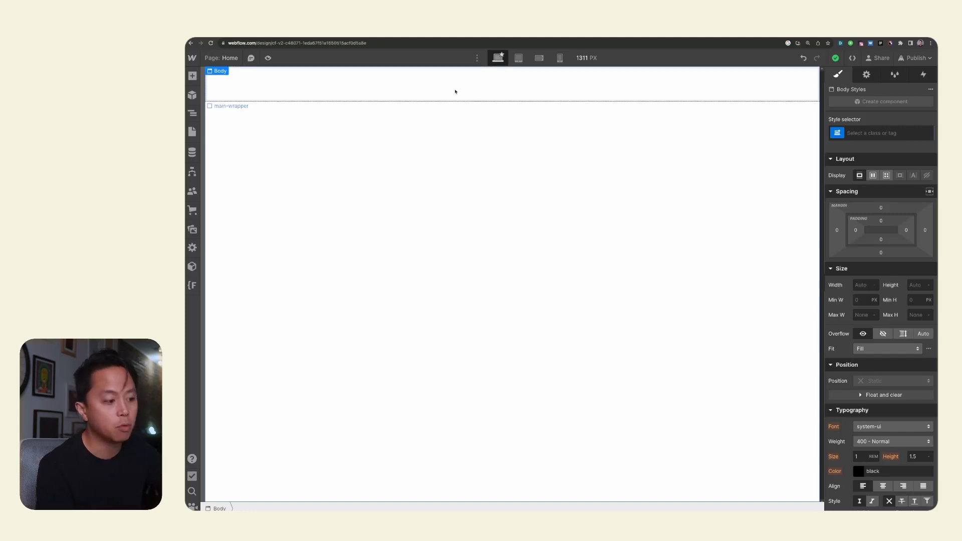
key(z)
key(z)
key(z)
key(z)
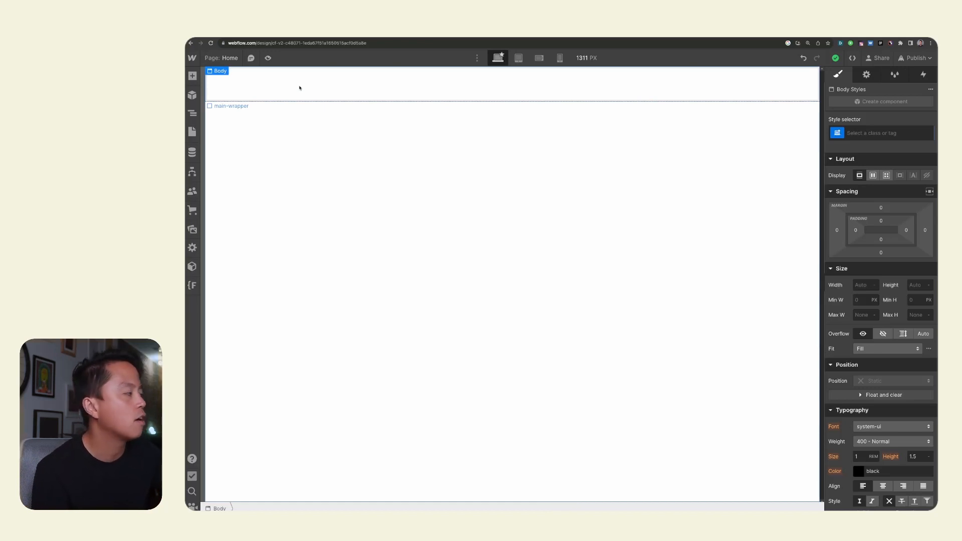
Add a div block inside main-wrapper and give it the new class full-page_wrapper
click(299, 87)
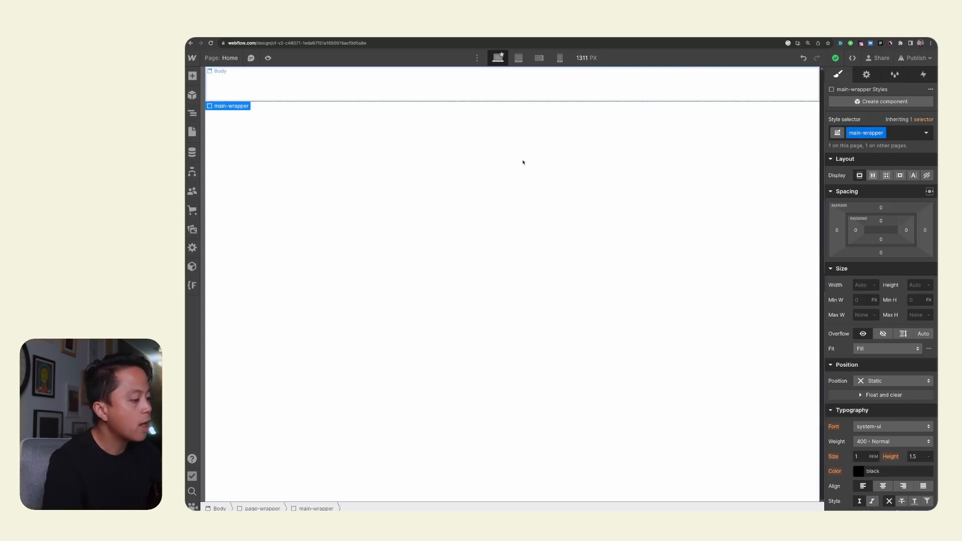
key(super+e)
text(div)
key(Return)
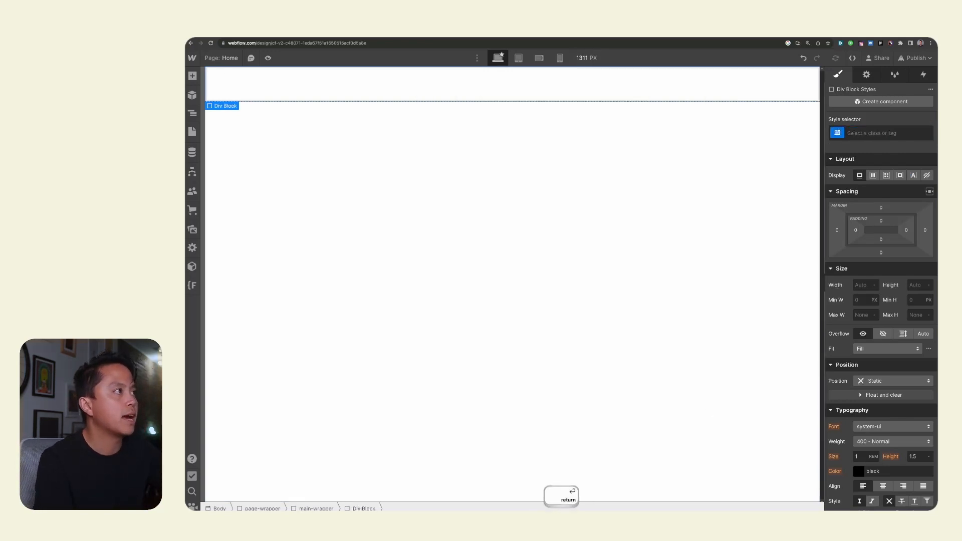
key(super+Return)
text(full-)
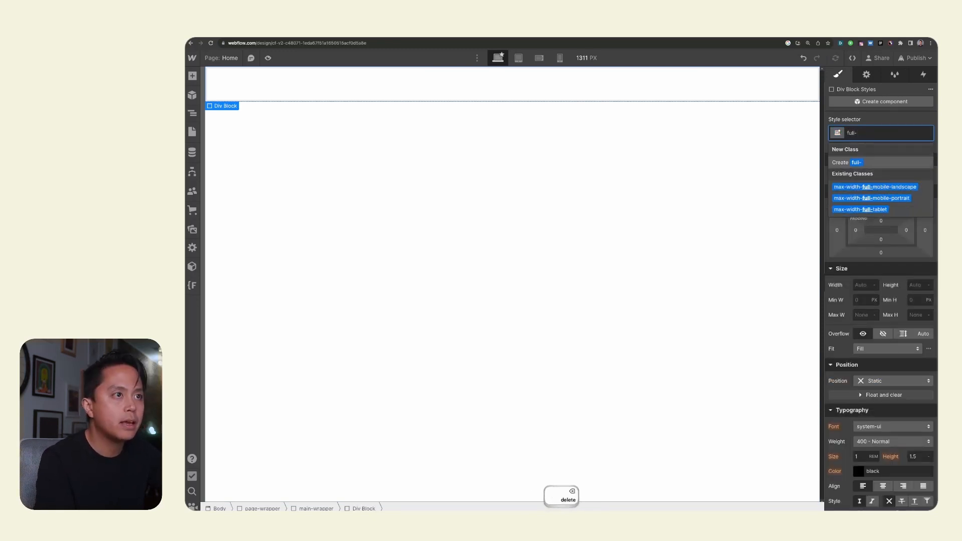
text(page)
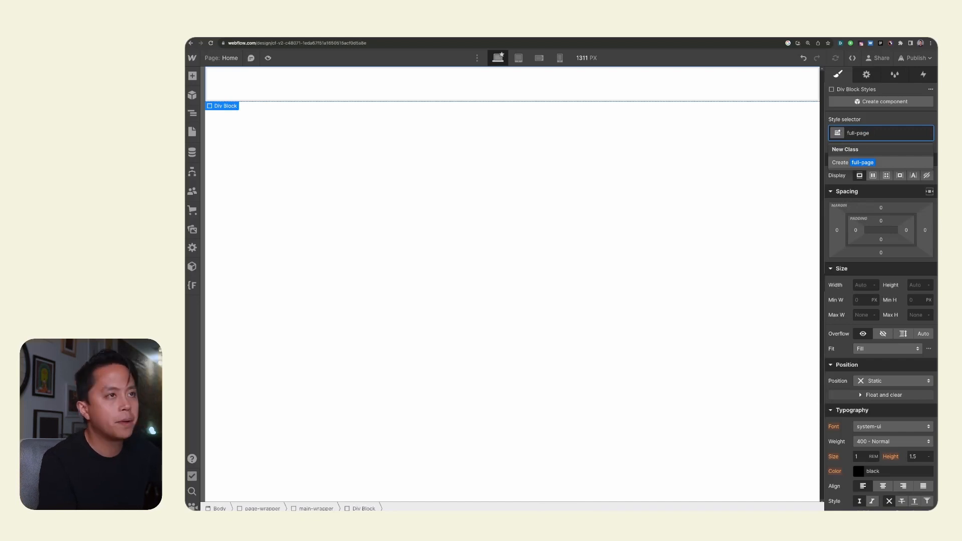
text(_wrapper)
key(Return)
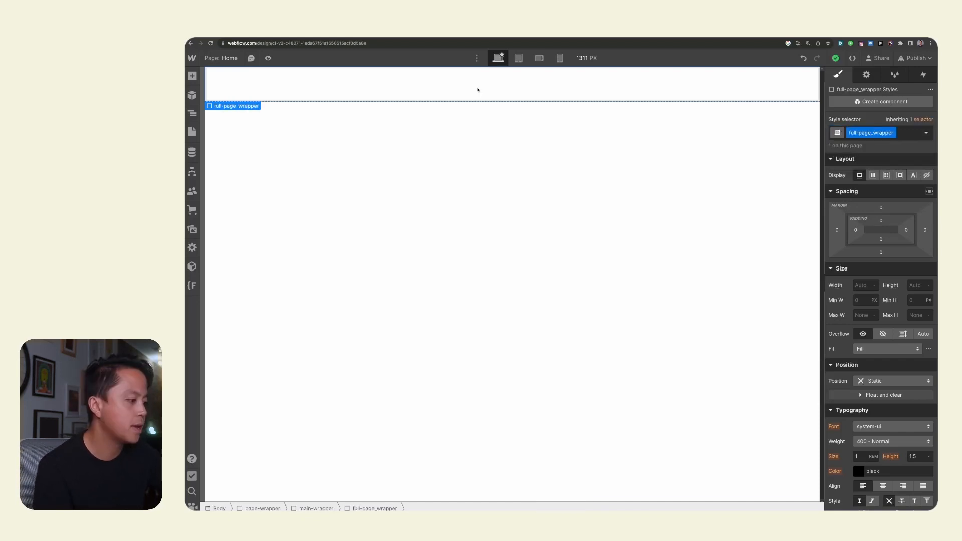
Nest a div block inside full-page_wrapper and give it the new class full-page_layout
key(super+k)
text(di)
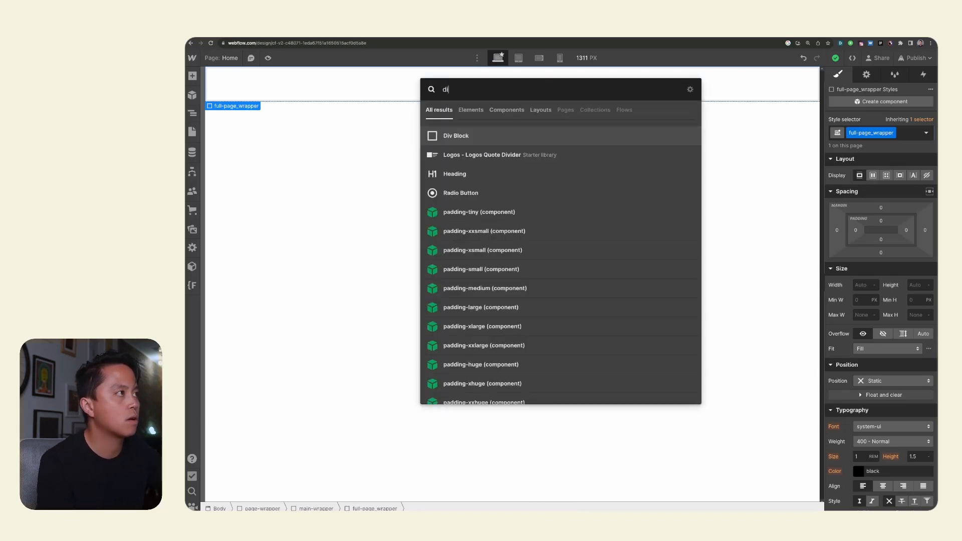
key(Return)
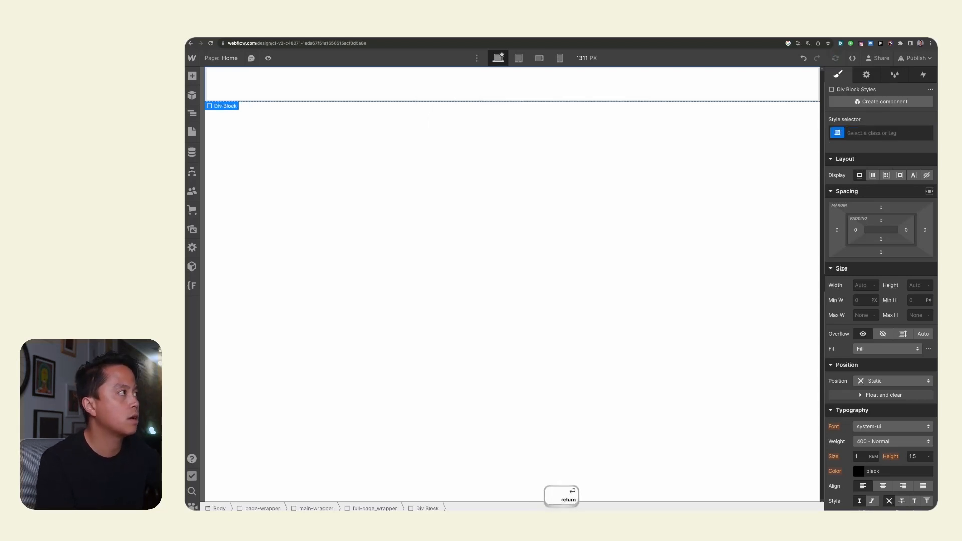
key(super+Return)
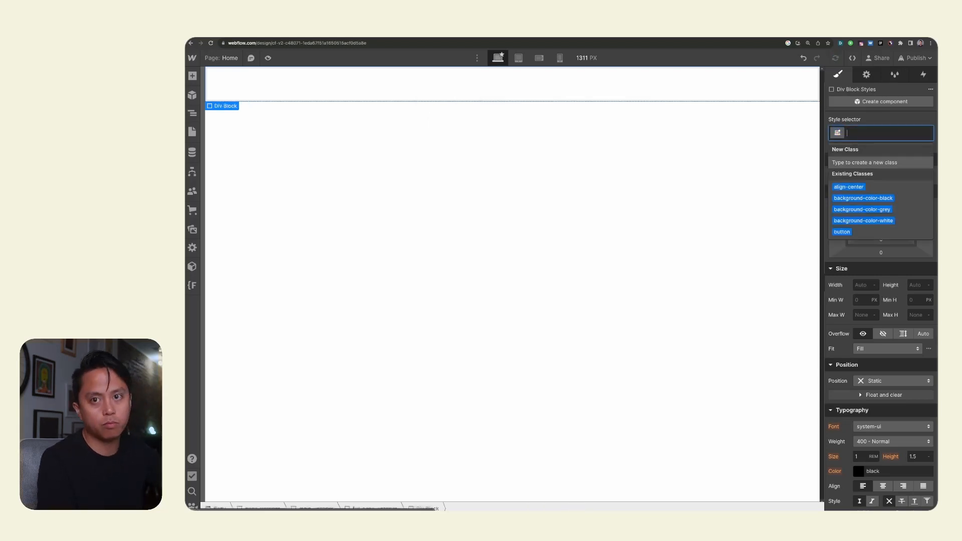
text(full)
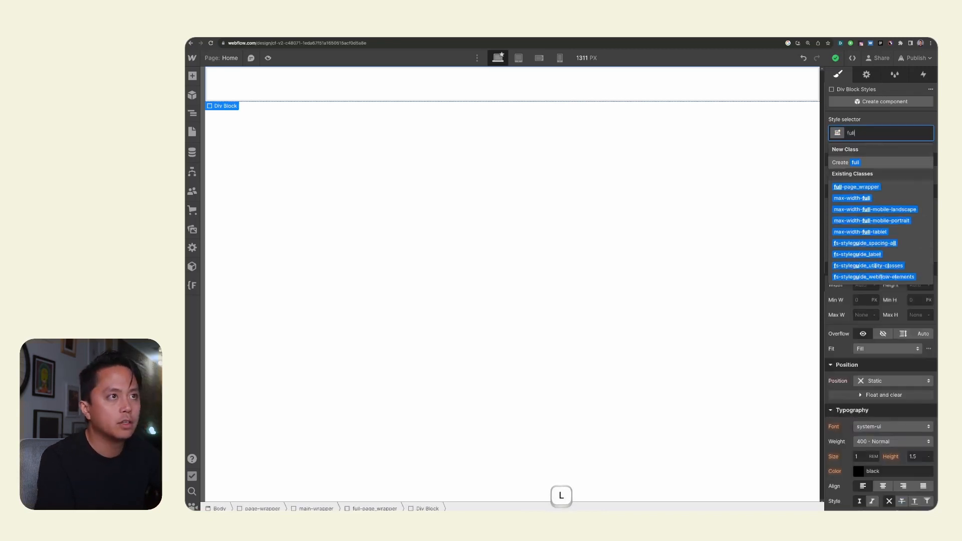
text(-page_layout)
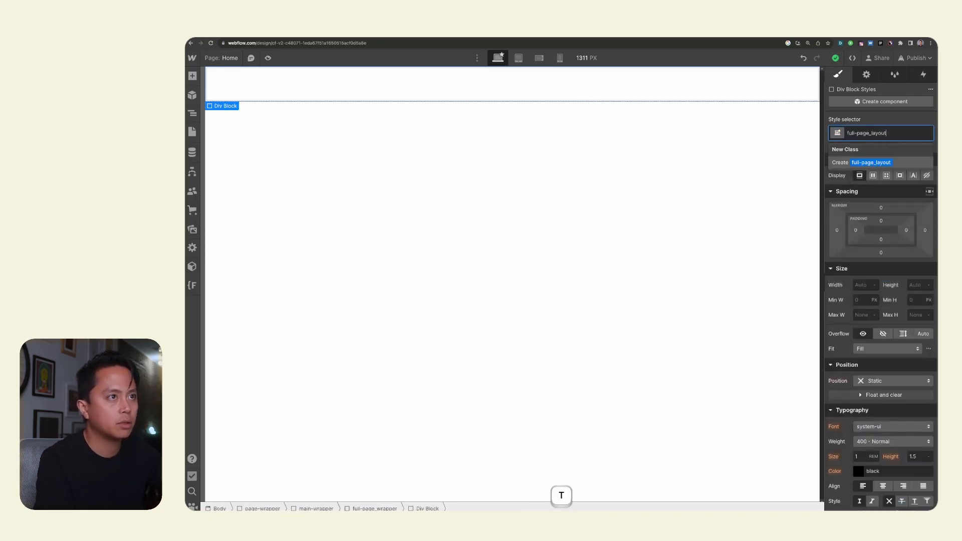
key(Return)
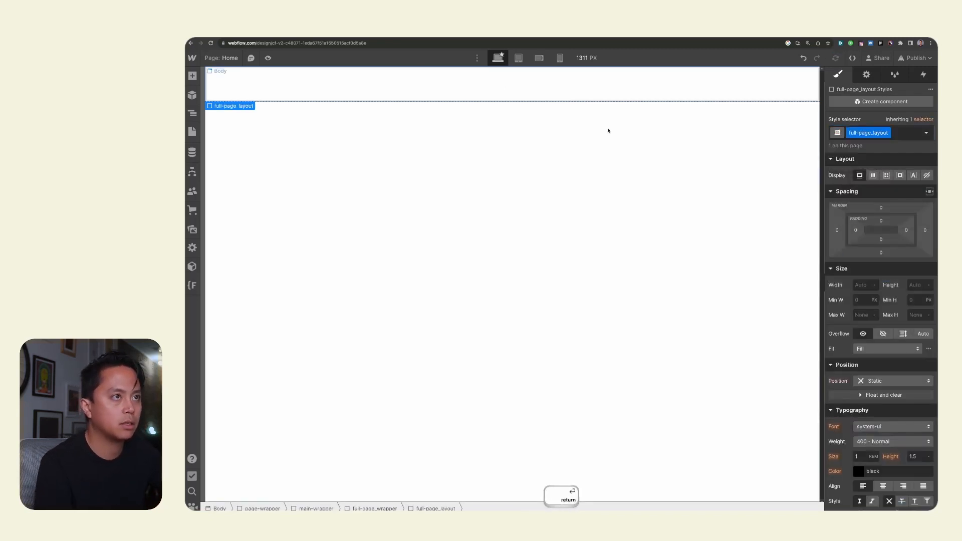
Make full-page_layout a vertical flex container with its children aligned and justified to the center
click(875, 177)
click(876, 209)
click(877, 224)
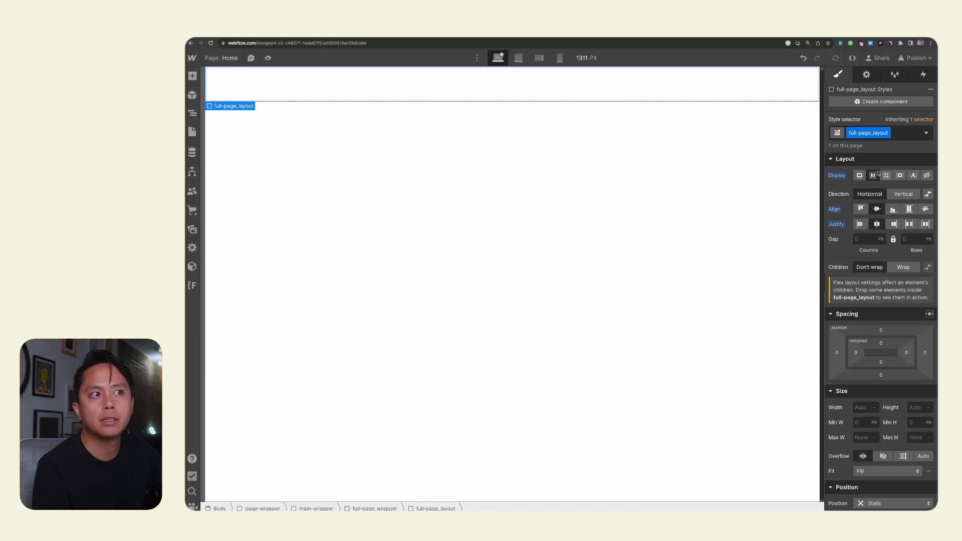
click(898, 197)
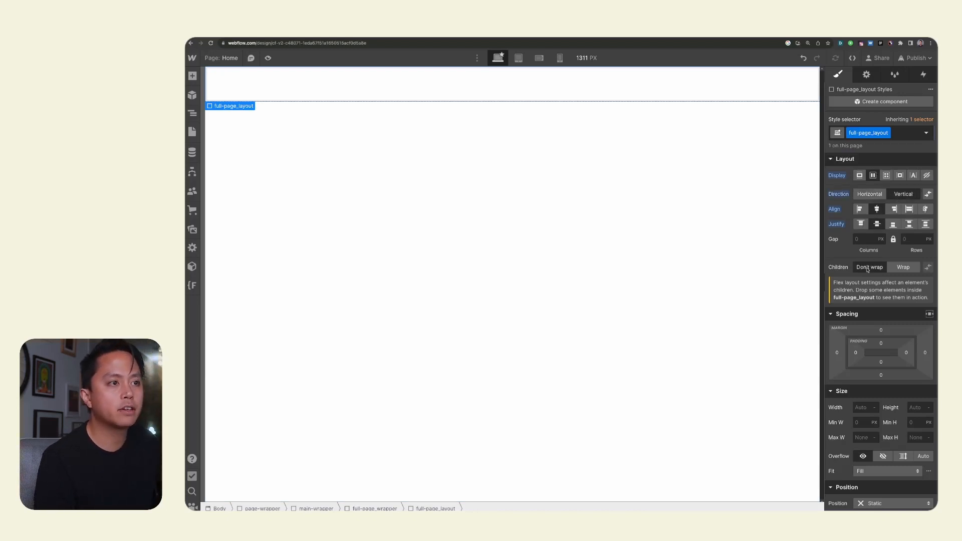
Set the height of full-page_layout to 100 VH
scroll(892, 301, down, 2)
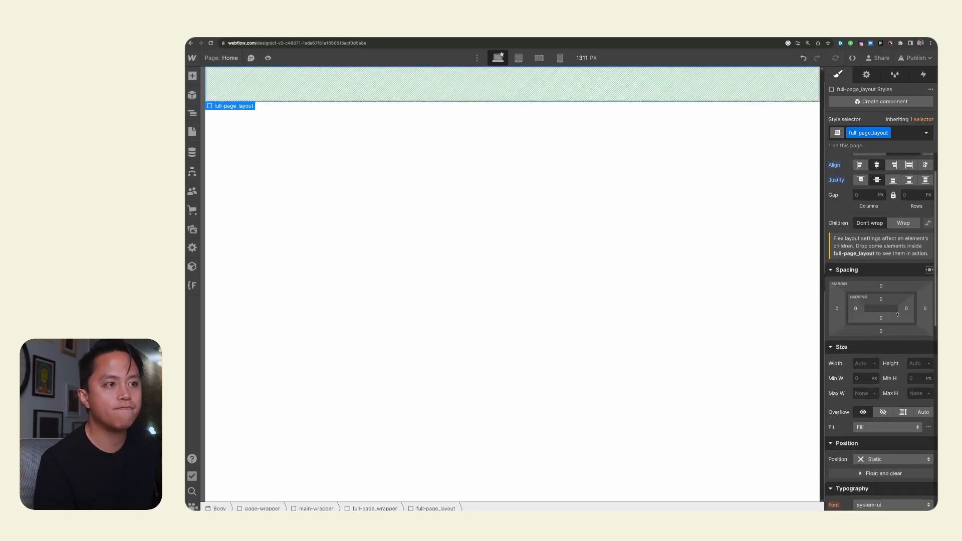
click(912, 361)
text(100vh)
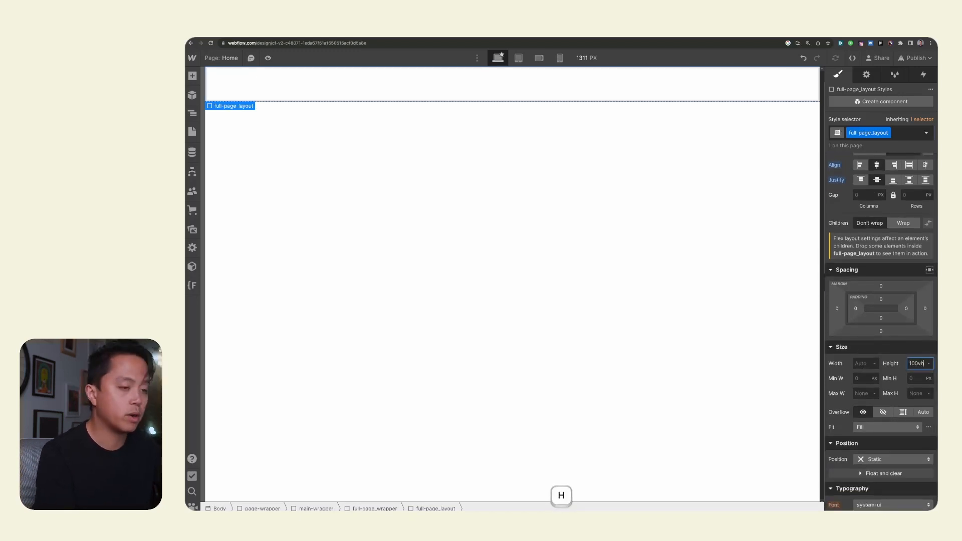
key(Return)
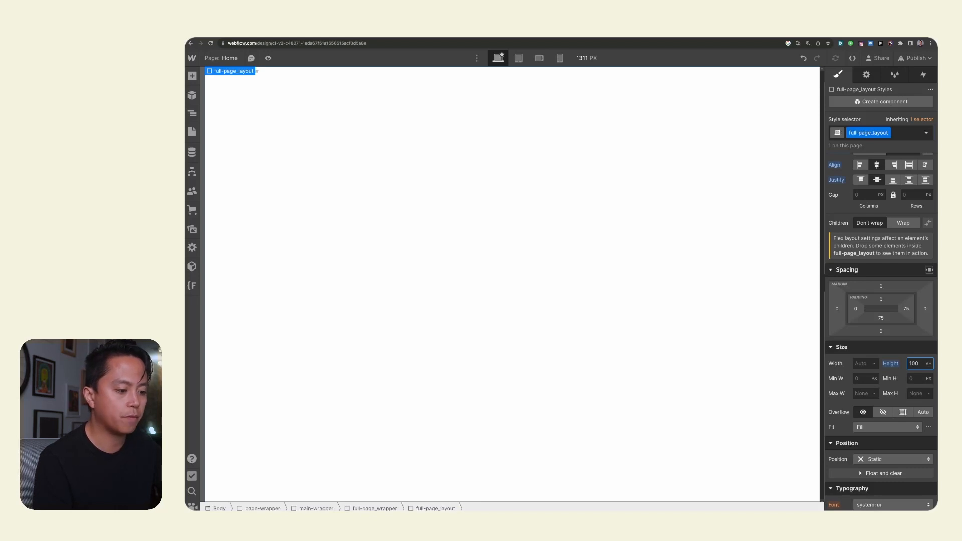
Add a div block inside full-page_layout and give it the new class search_container
click(441, 257)
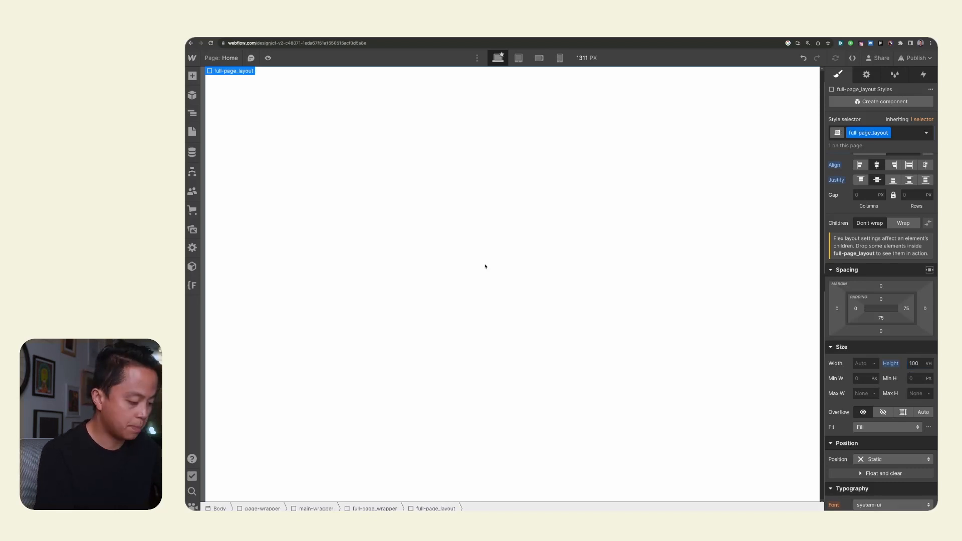
key(super+e)
text(d)
key(Return)
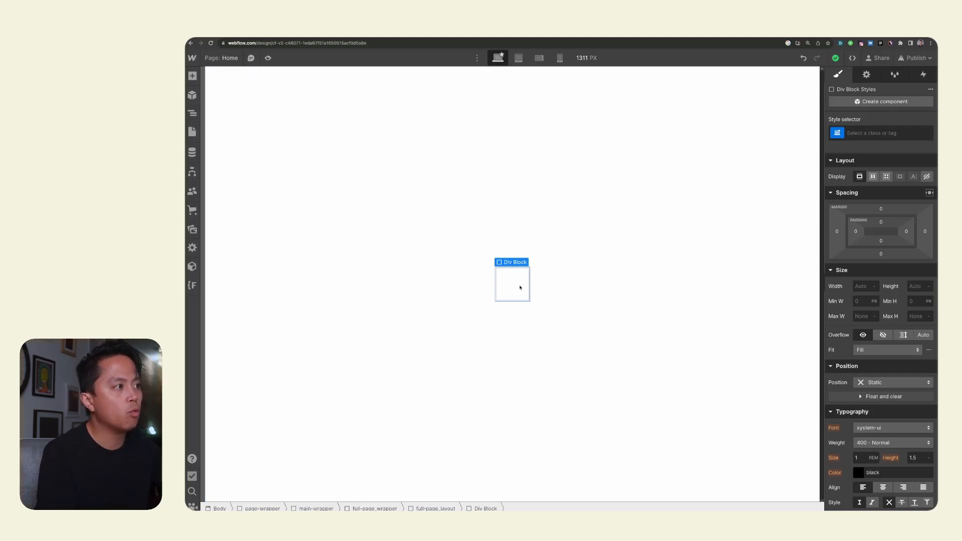
key(super+Return)
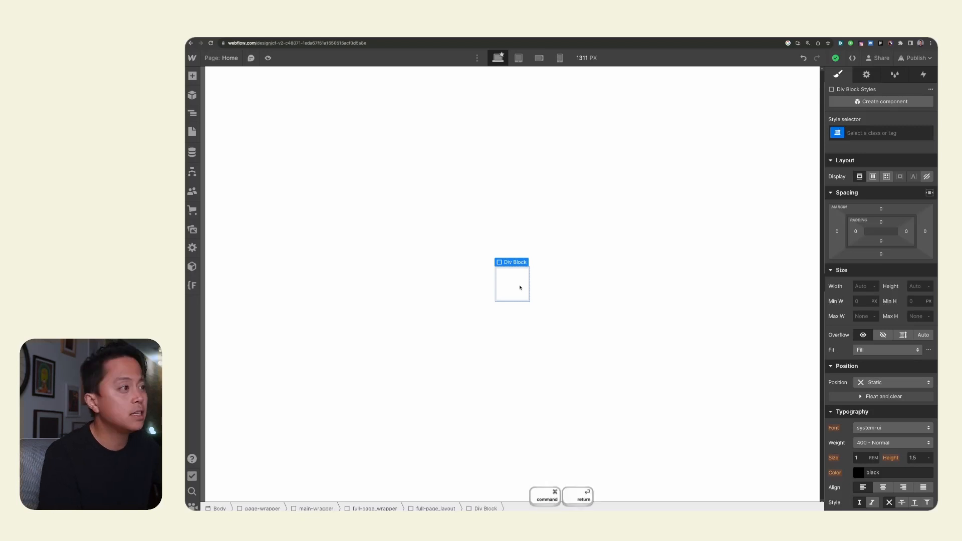
text(search_container)
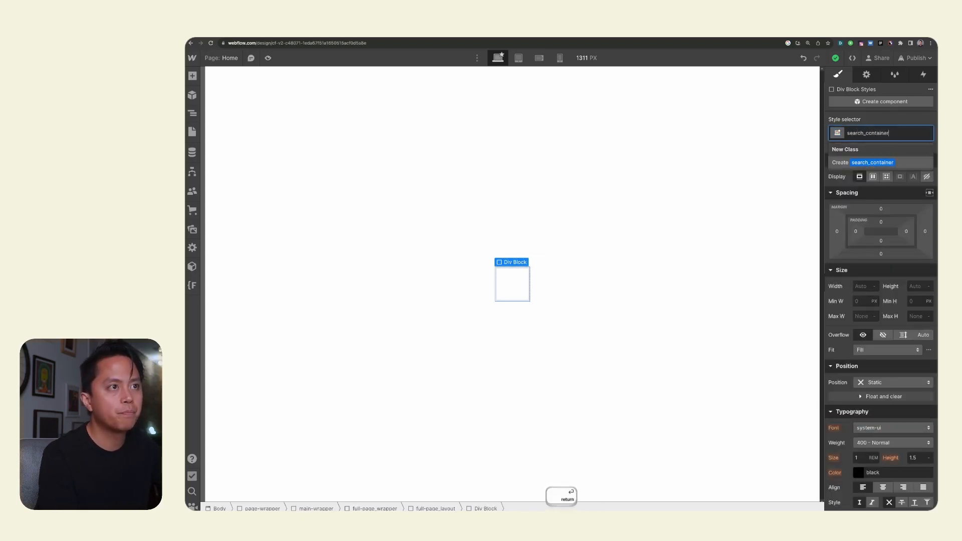
key(Return)
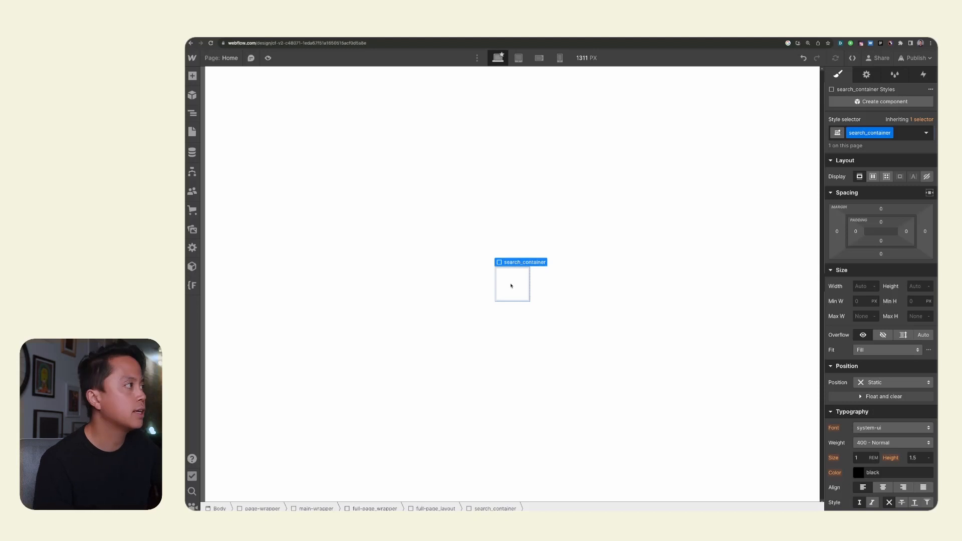
key(super+e)
text(search)
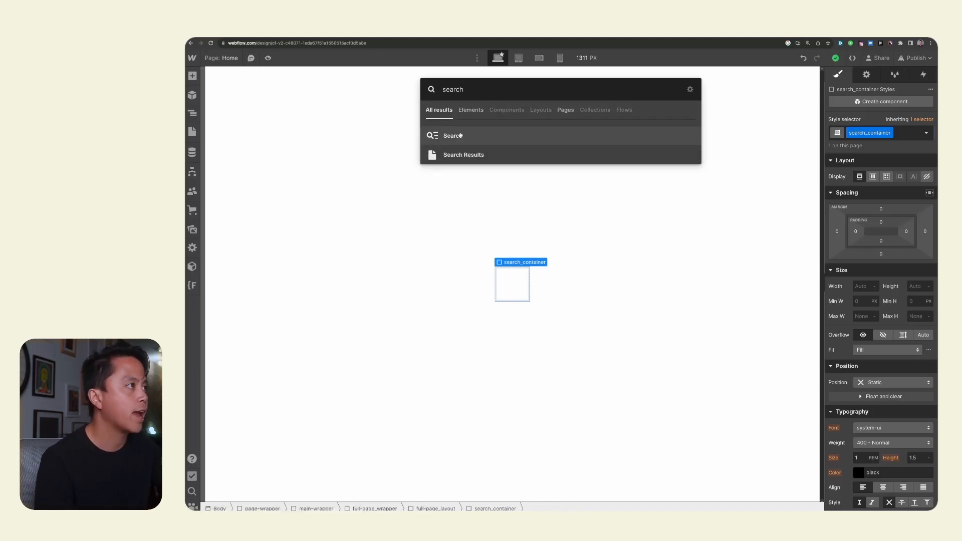
click(516, 269)
Add a Search element inside search_container and dismiss its settings
key(a)
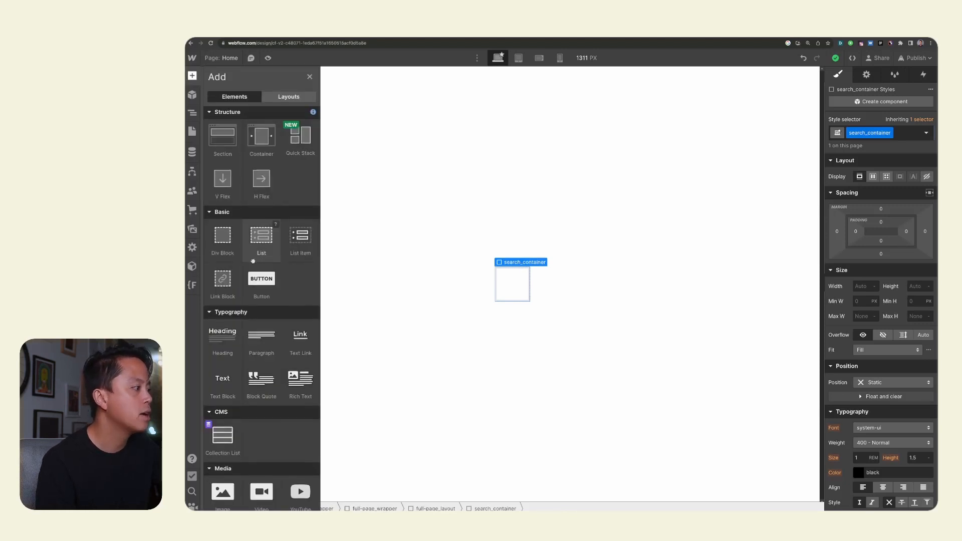
scroll(253, 261, down, 6)
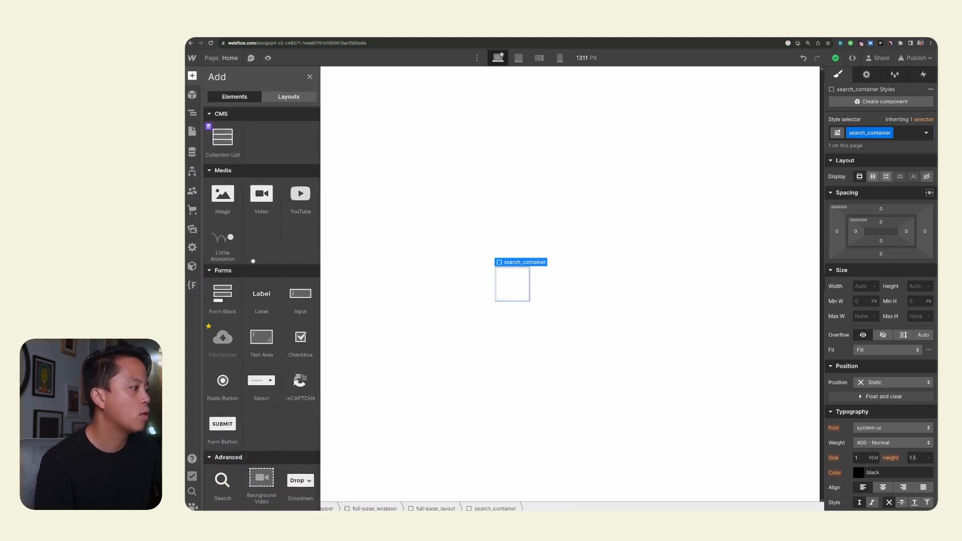
scroll(253, 261, up, 3)
scroll(224, 277, down, 6)
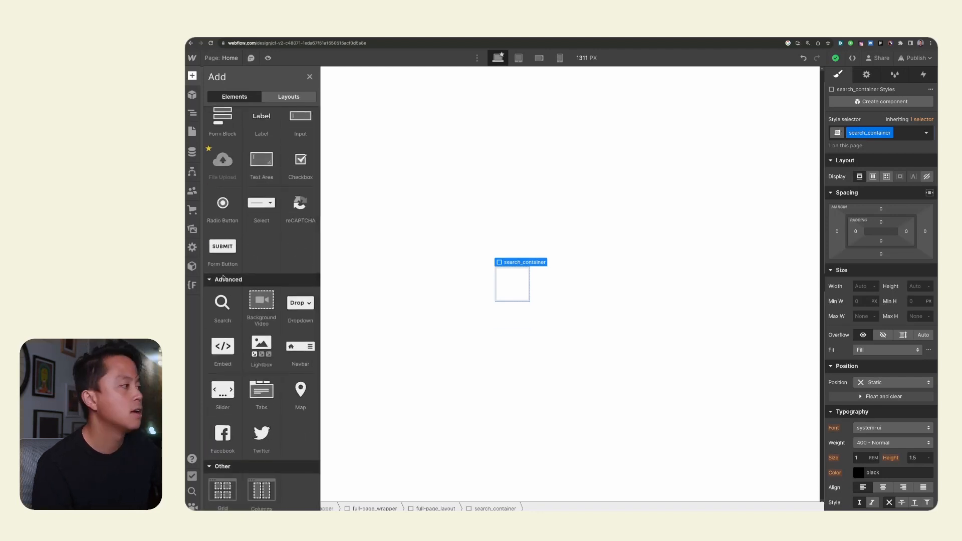
scroll(237, 280, up, 3)
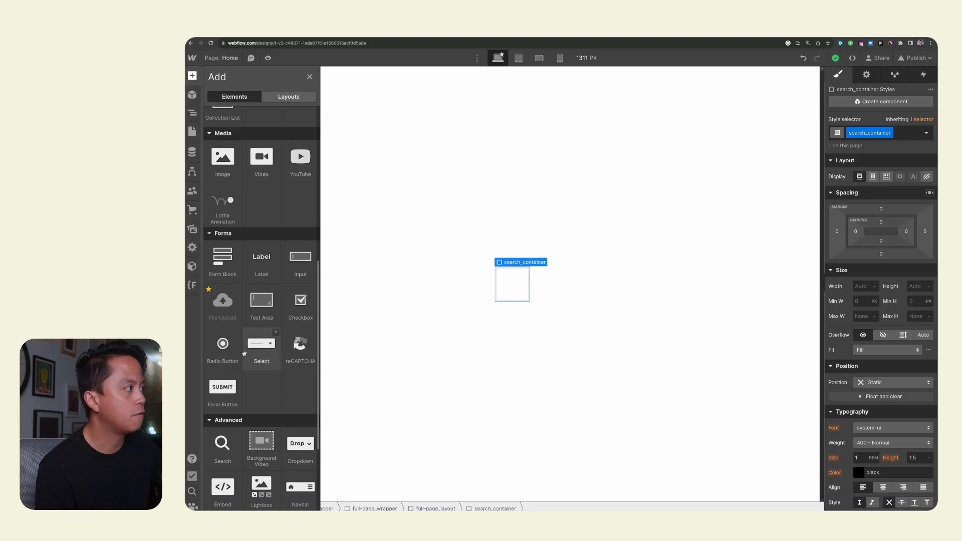
scroll(217, 283, down, 3)
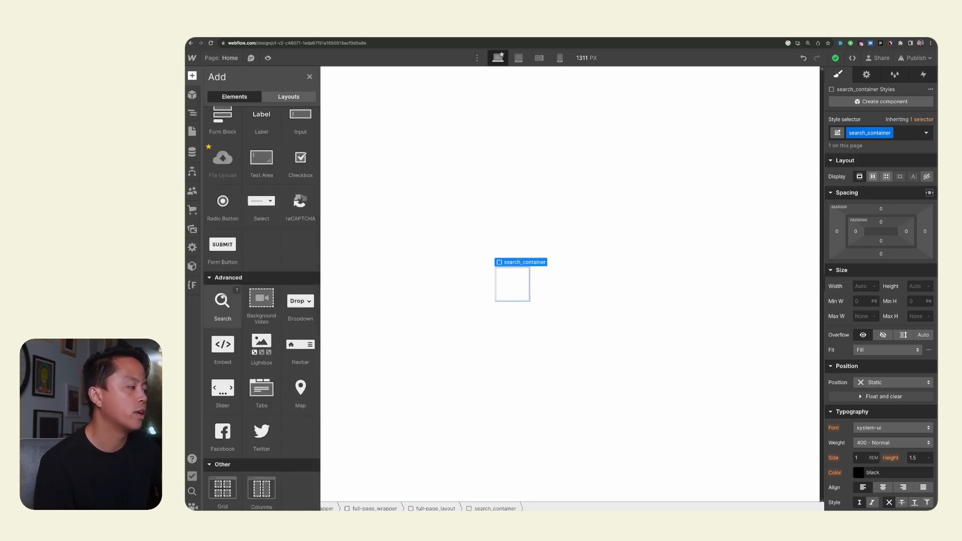
drag(222, 303, 517, 284)
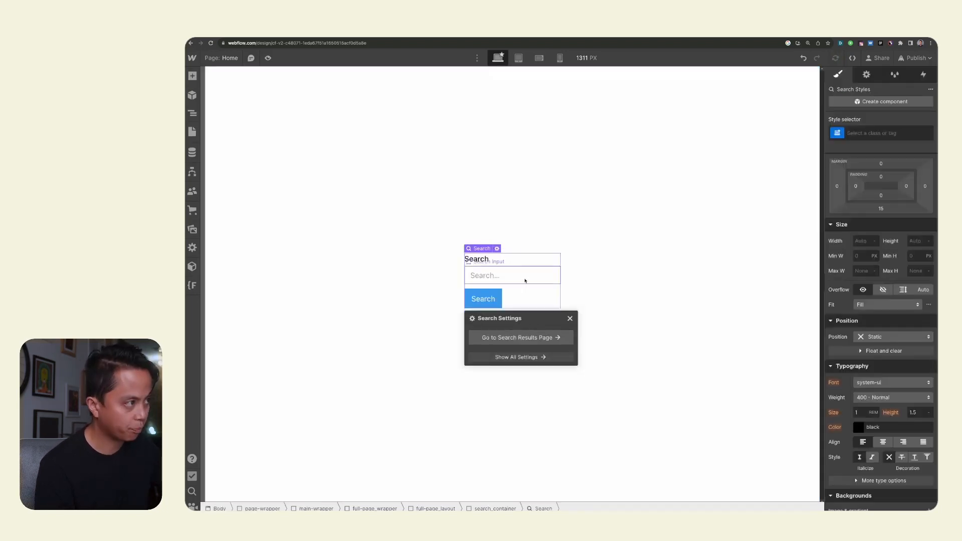
click(570, 320)
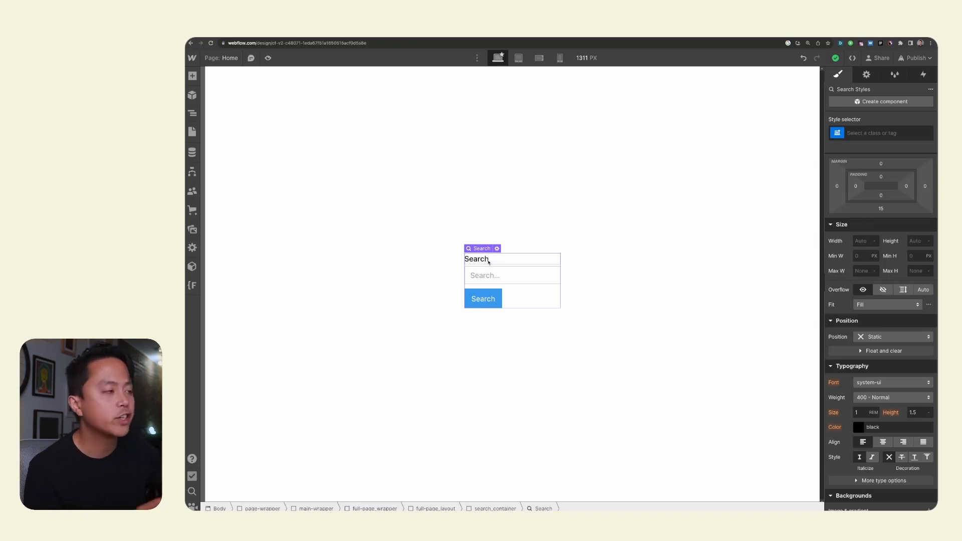
Delete the field label from the Search element and move the Search Button above the Search Input
click(488, 261)
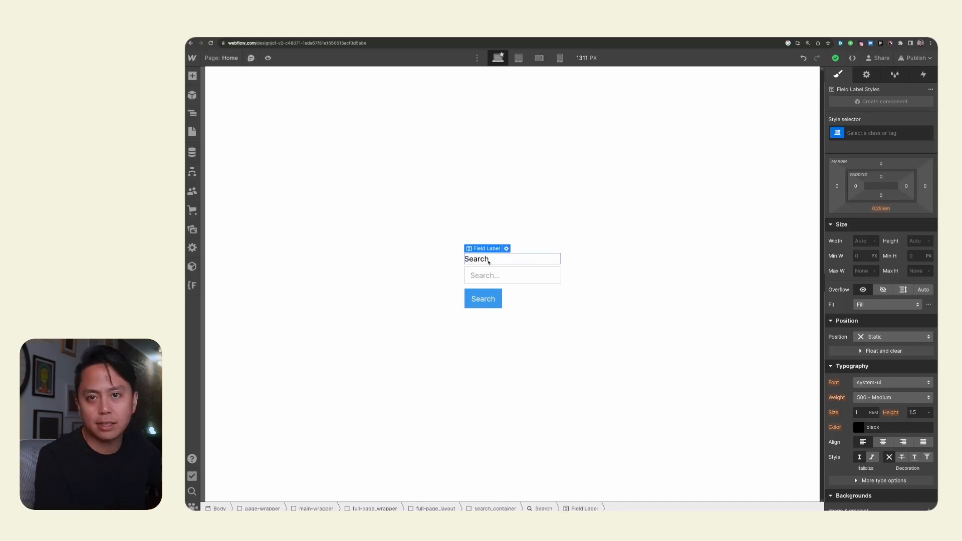
key(Delete)
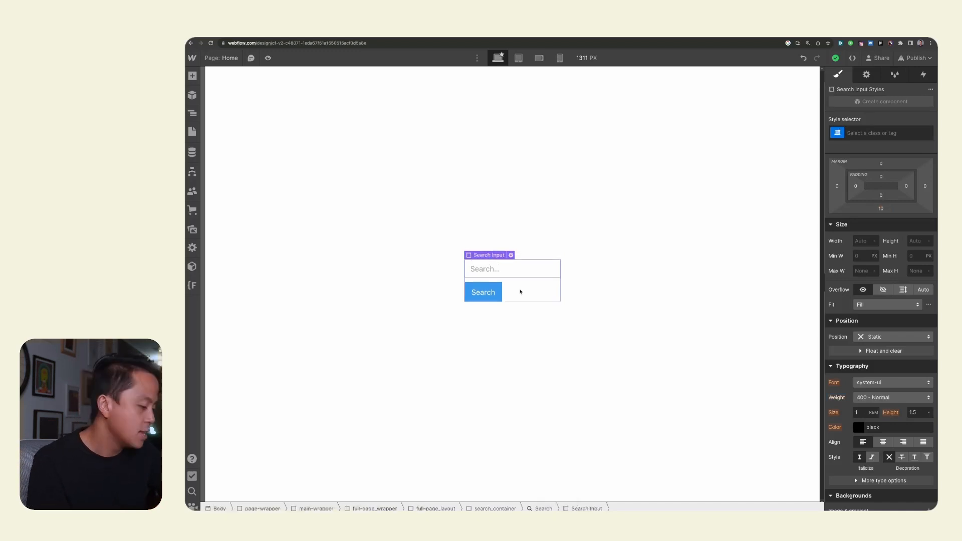
click(483, 292)
key(z)
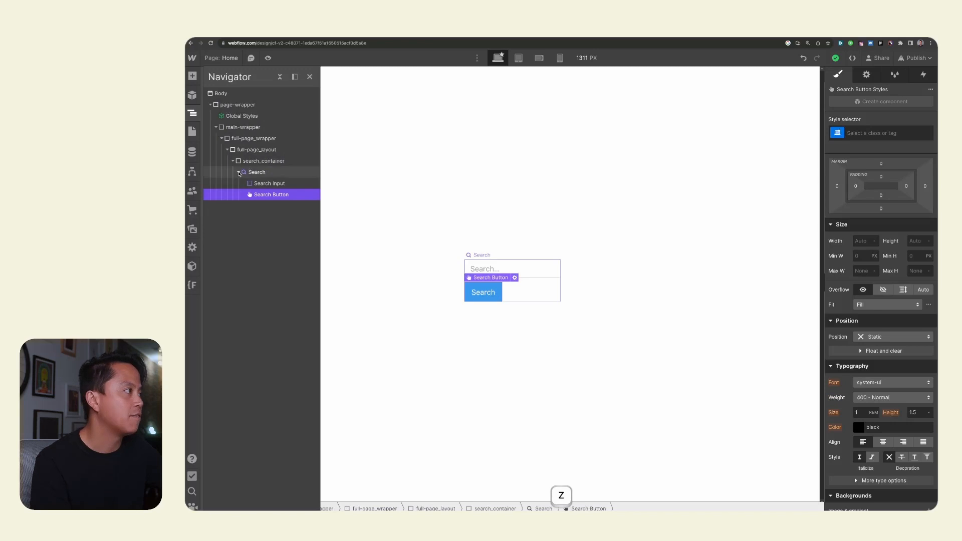
drag(261, 194, 261, 179)
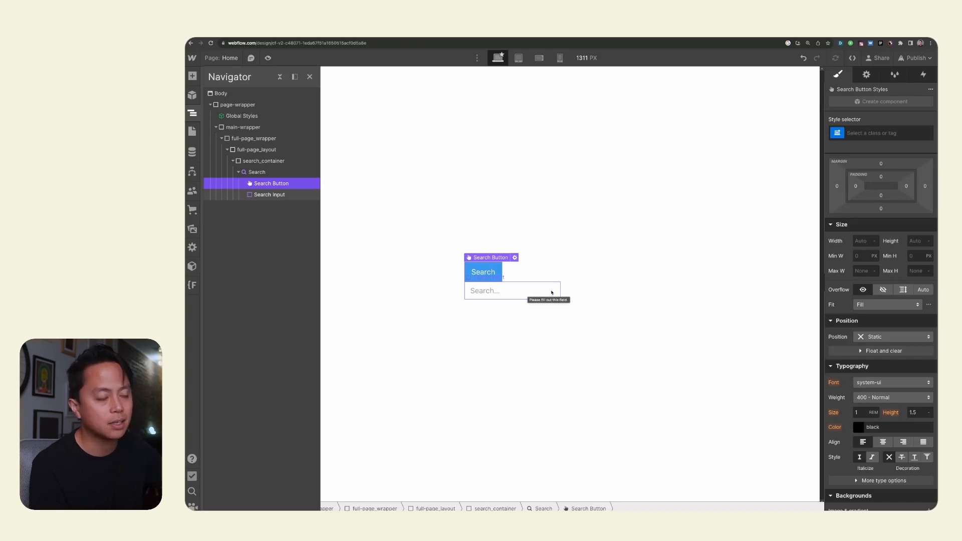
key(z)
Give the Search element that wraps the button and input the new class search_element
click(524, 285)
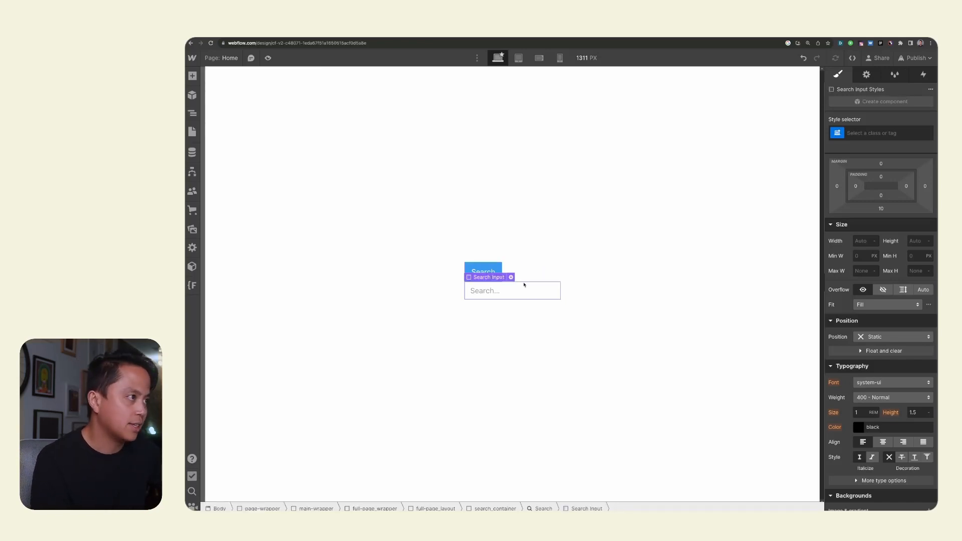
click(533, 281)
key(z)
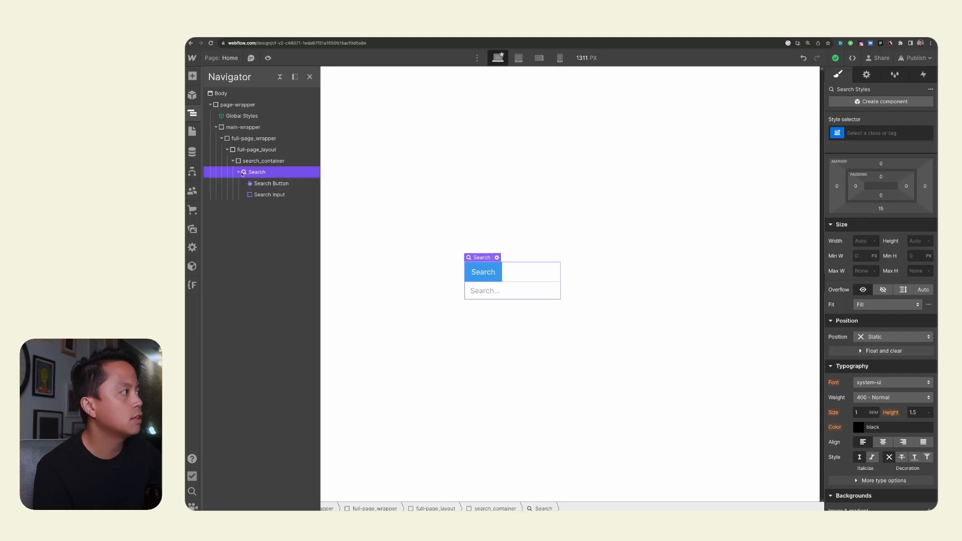
key(super+Return)
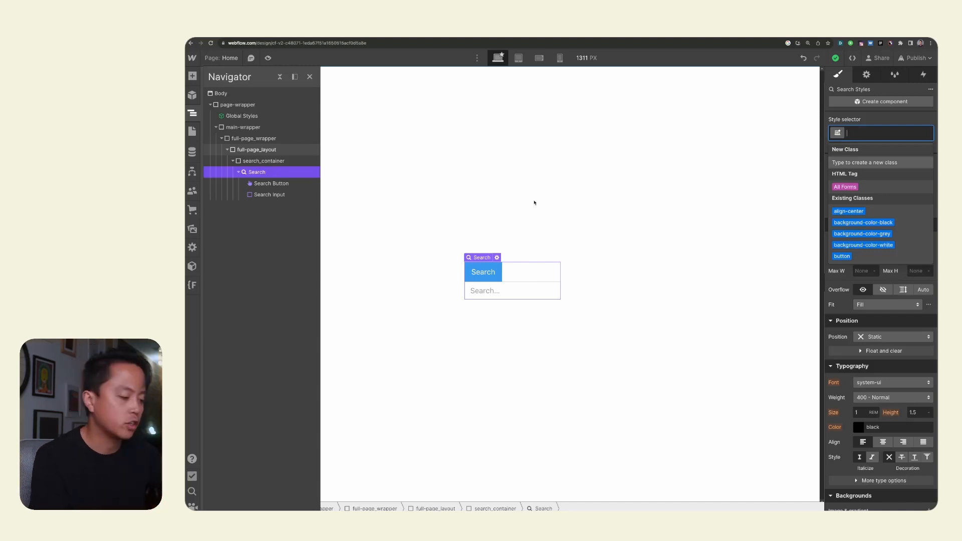
text(search_co)
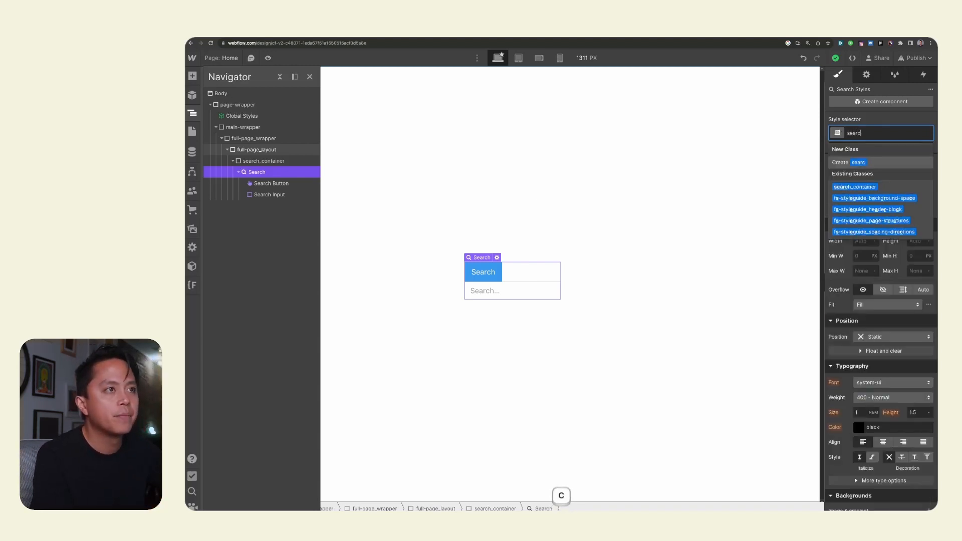
key(BackSpace)
key(BackSpace)
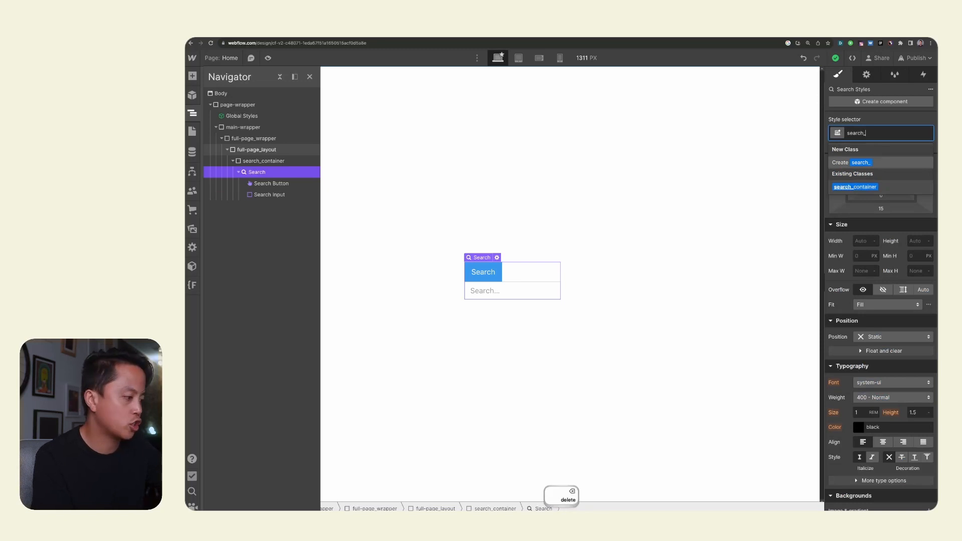
text(element)
key(Return)
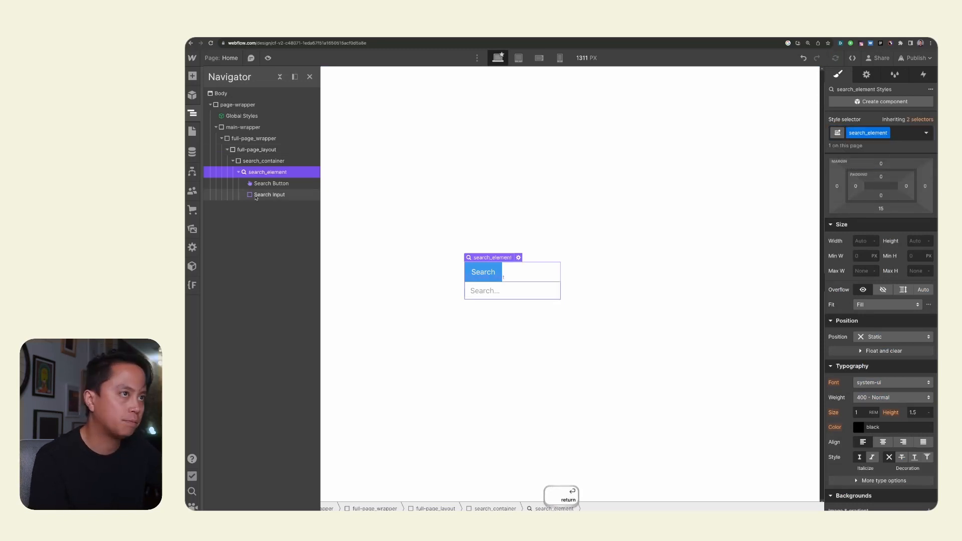
Give the Search Button inside search_element the new class search_button
click(262, 186)
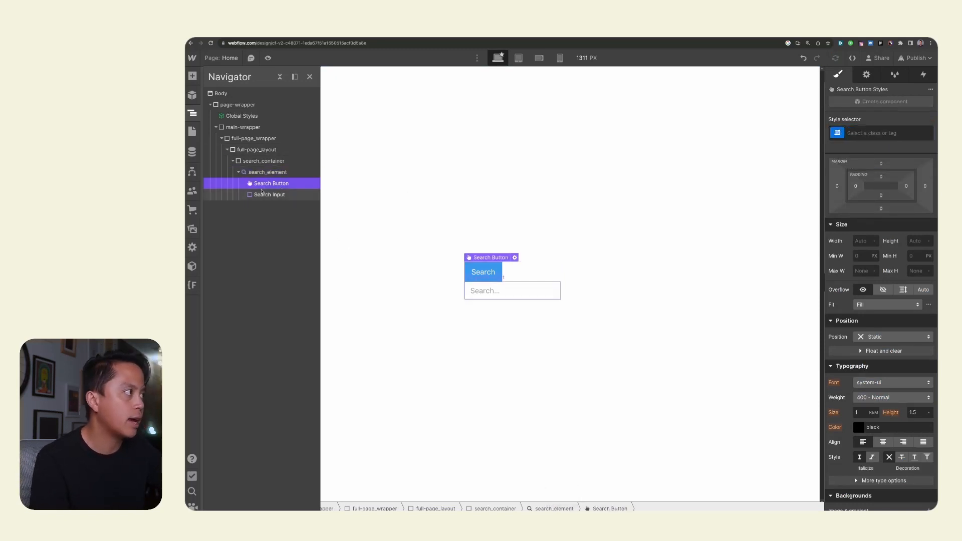
drag(255, 185, 275, 177)
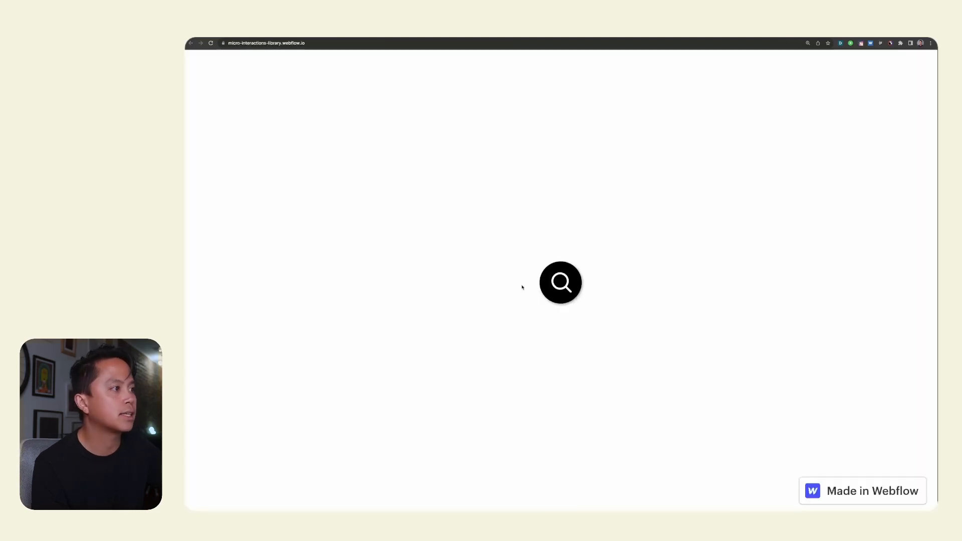
mouse_move(553, 286)
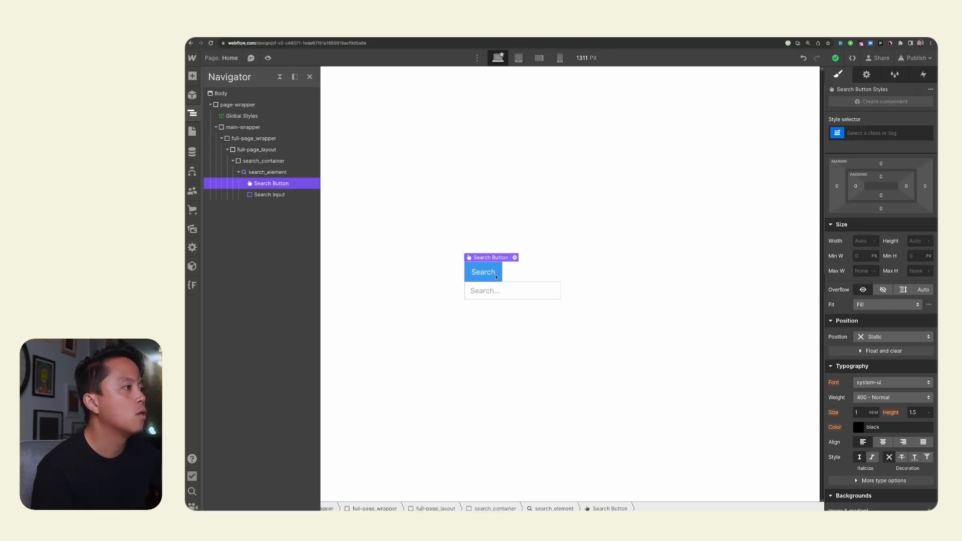
key(super+Return)
text(search)bu)
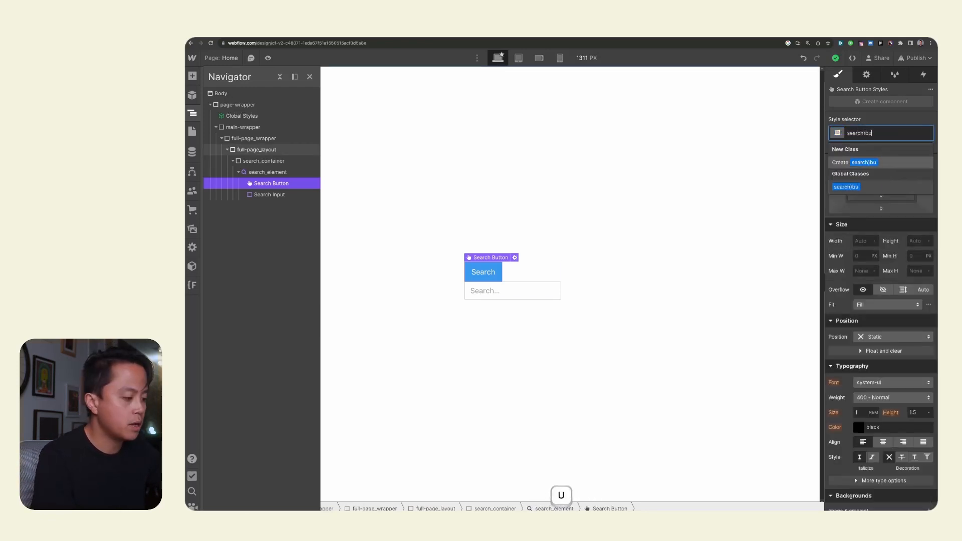
key(BackSpace)
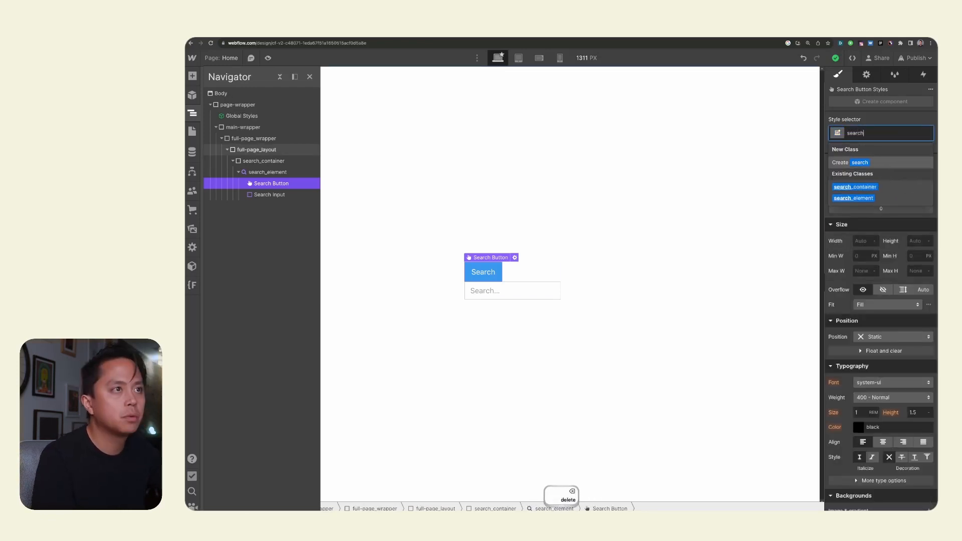
text(_button)
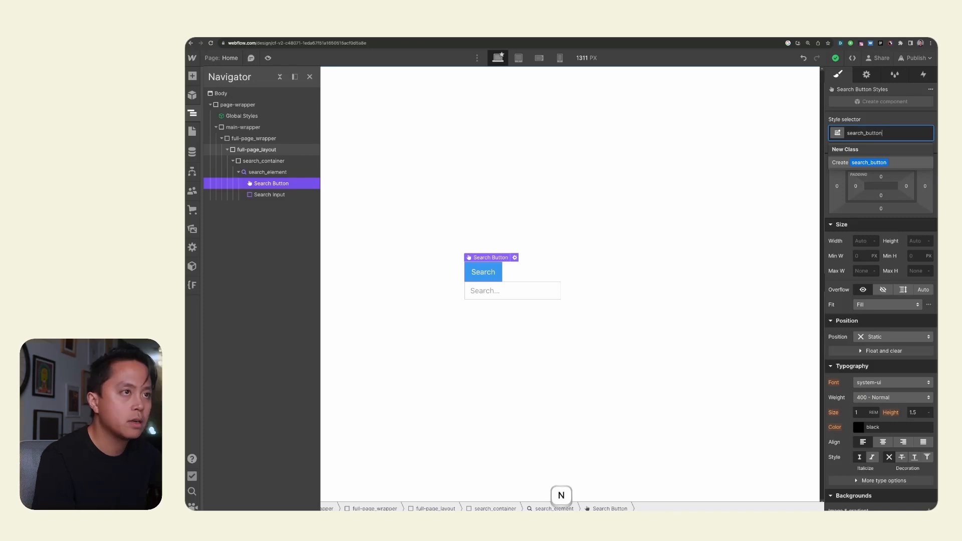
key(Return)
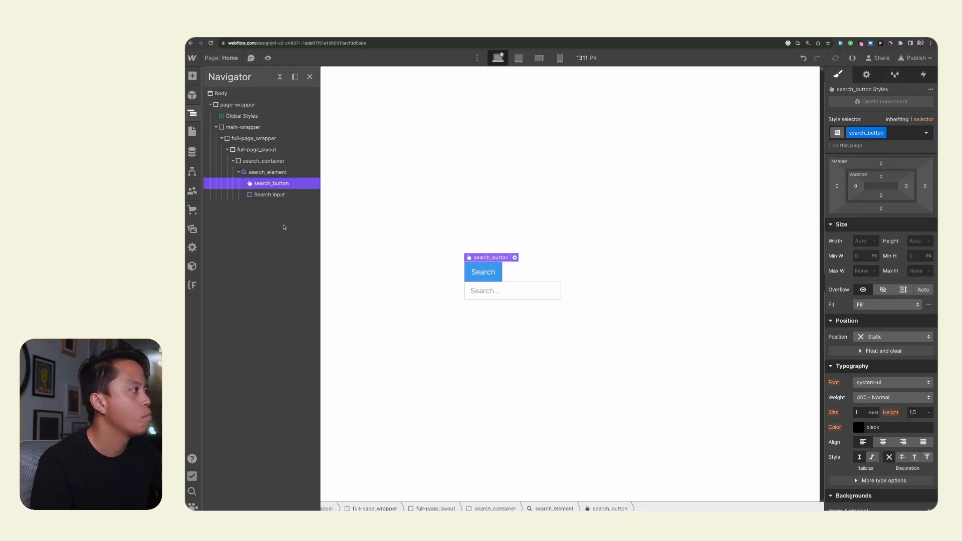
Give the Search Input inside search_element the new class search_input
click(264, 195)
key(super+Return)
text(sear)
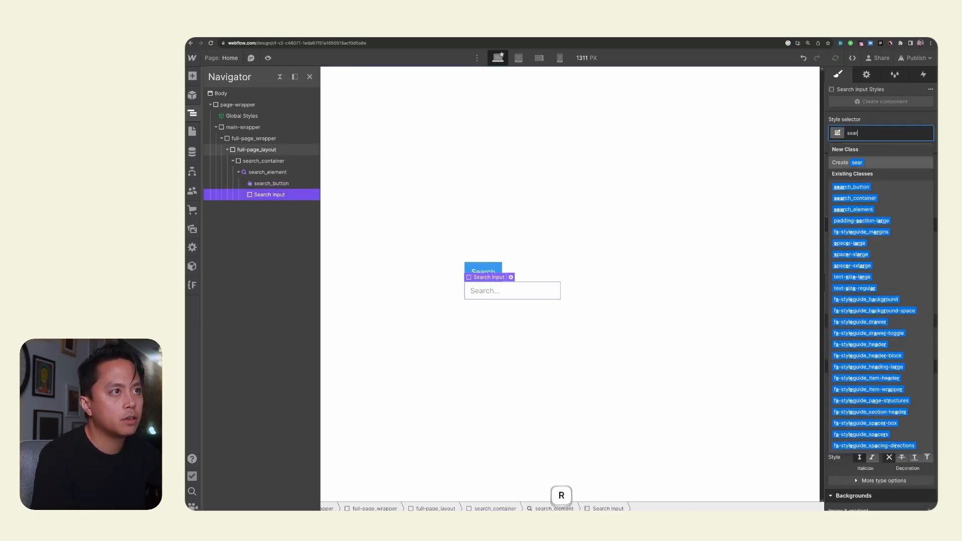
text(ch_input)
key(Return)
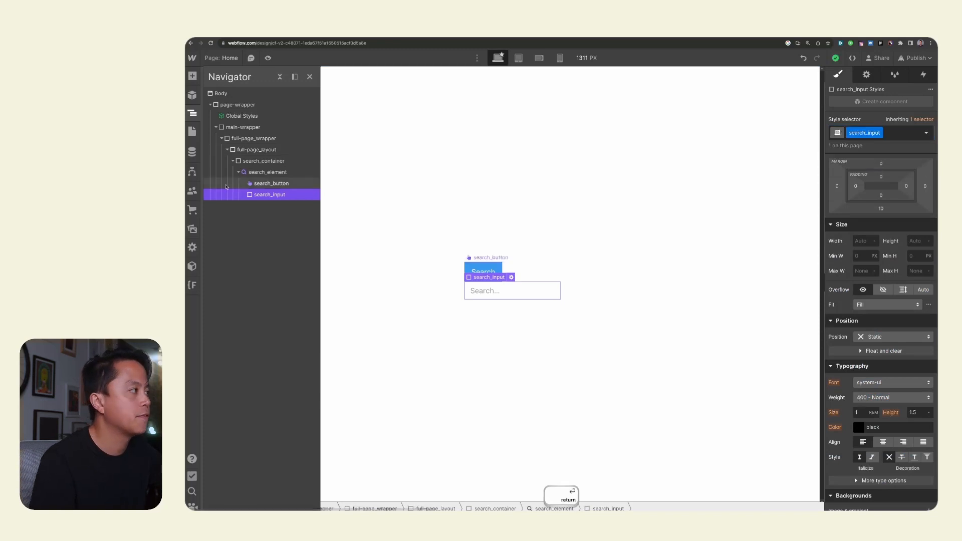
Select search_container, and try expanding and collapsing the search bar on the published micro-interactions demo page
click(239, 172)
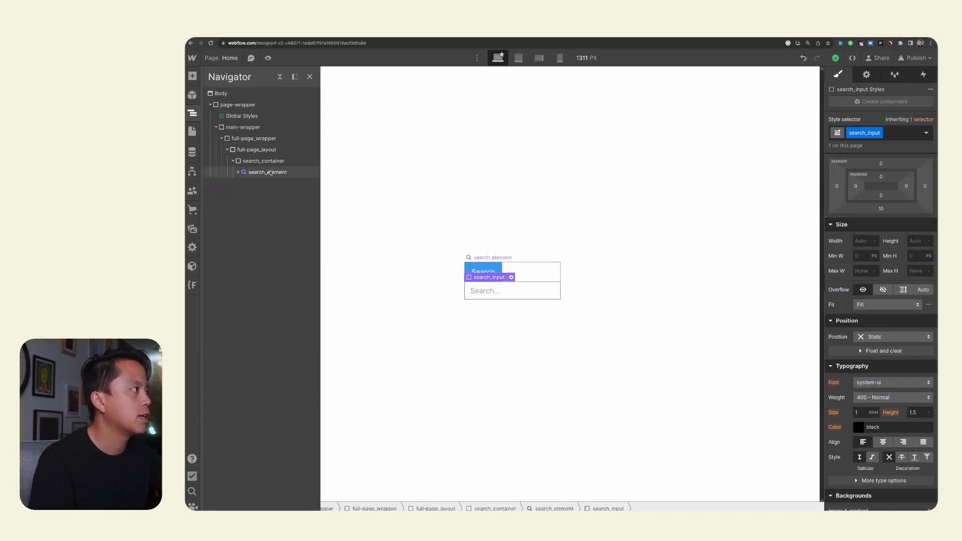
click(239, 173)
click(268, 162)
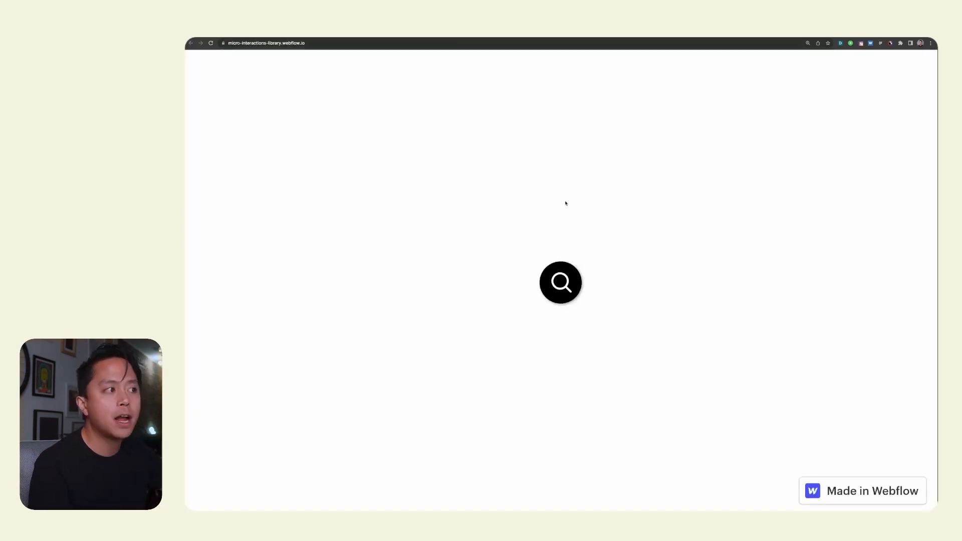
click(561, 283)
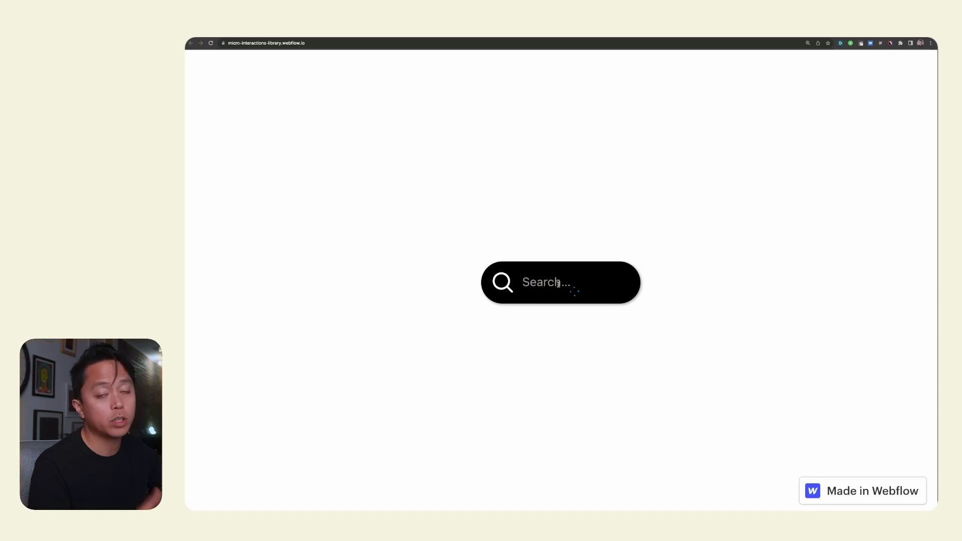
click(565, 333)
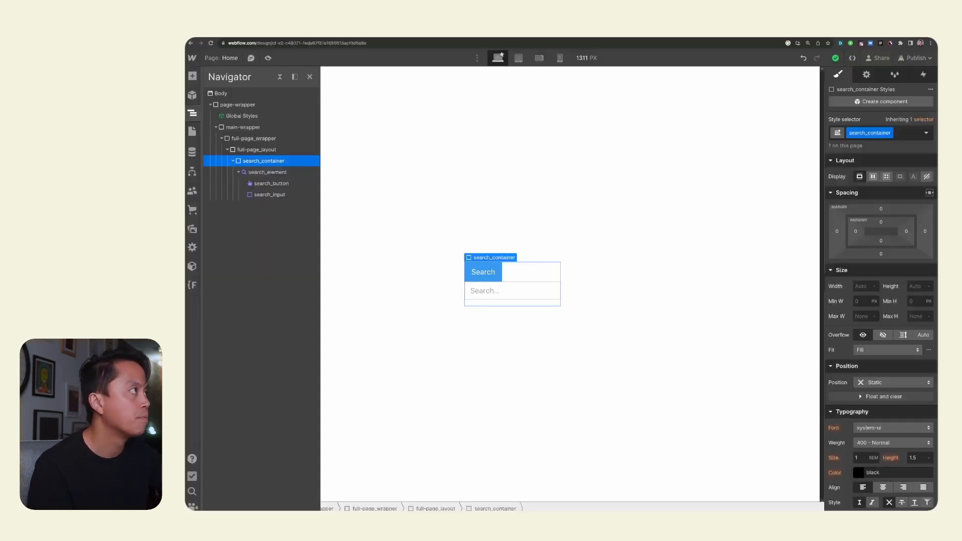
Add a Lottie Animation inside search_container below search_element and dismiss its settings
key(super+e)
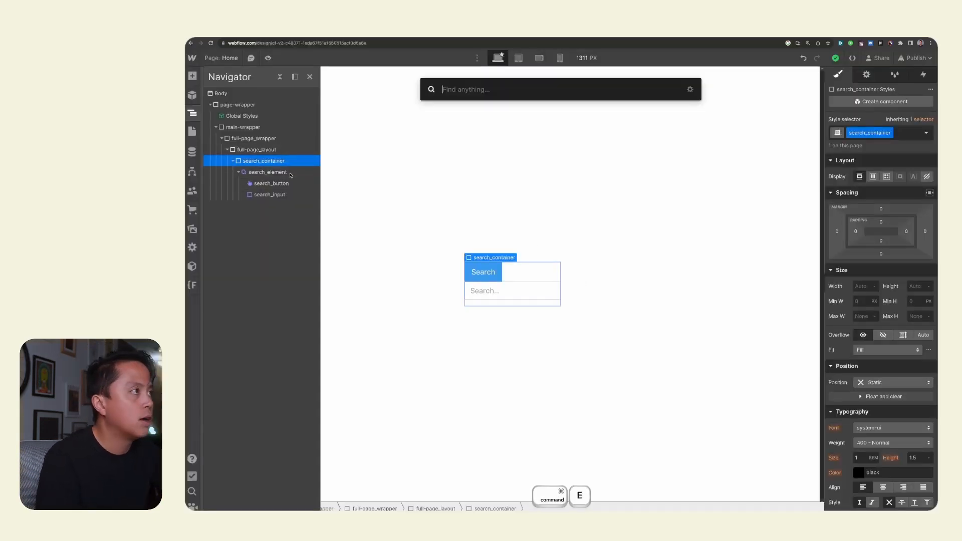
text(lott)
key(Return)
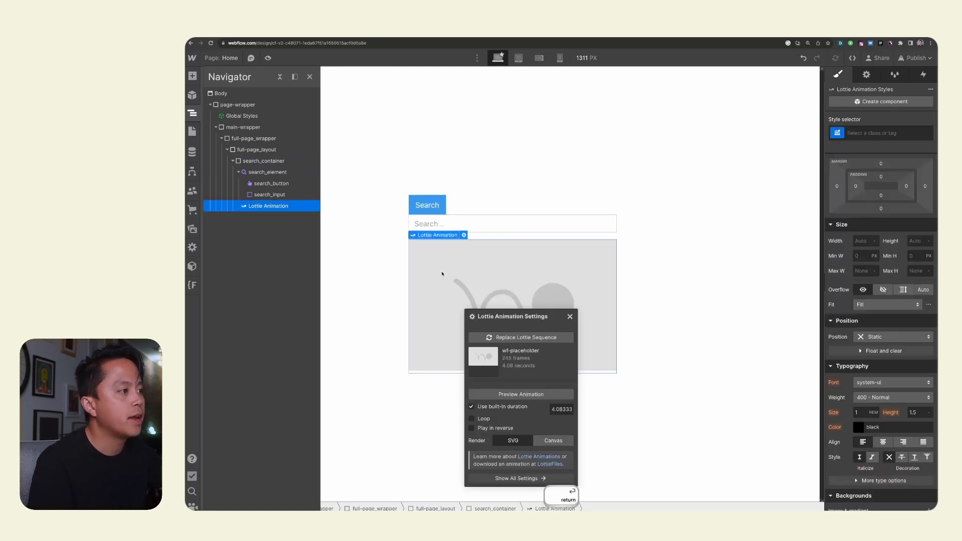
click(570, 316)
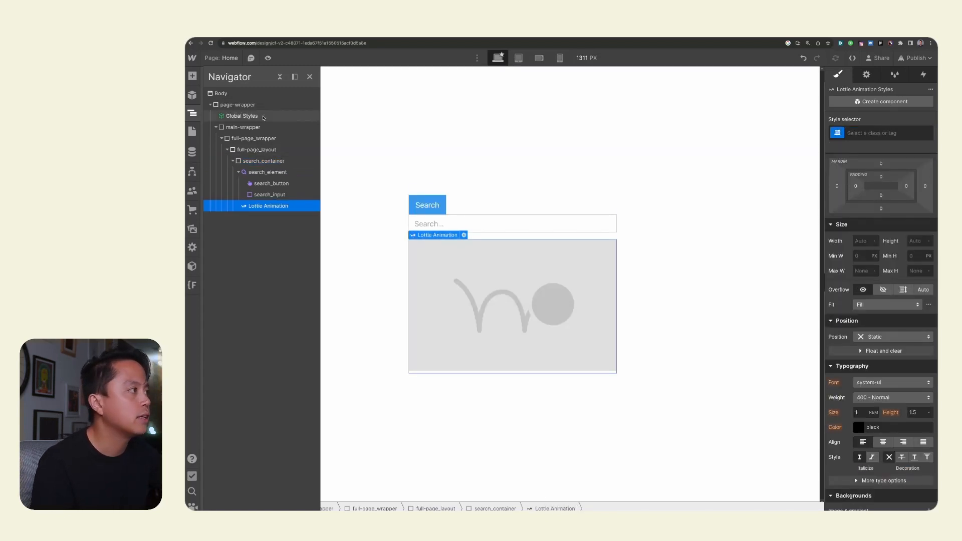
click(192, 75)
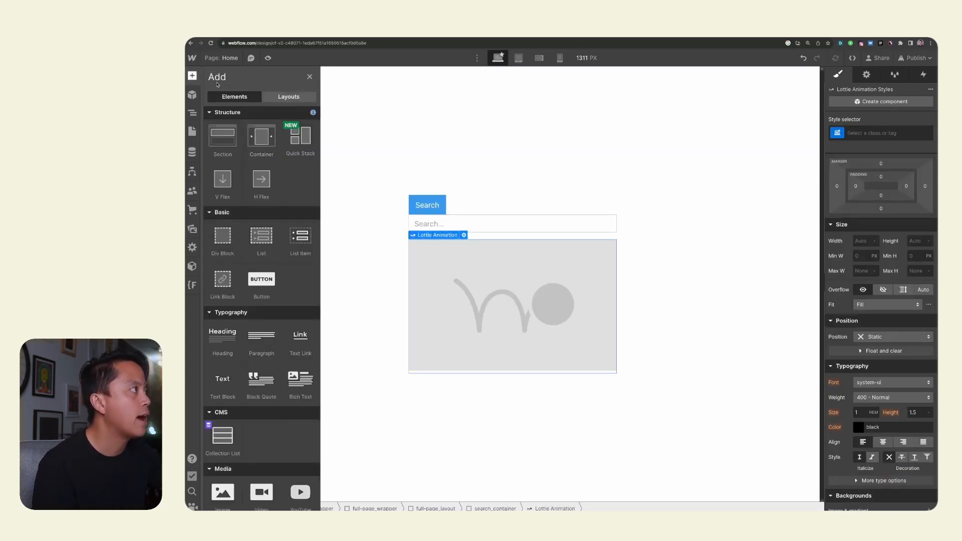
scroll(303, 307, down, 6)
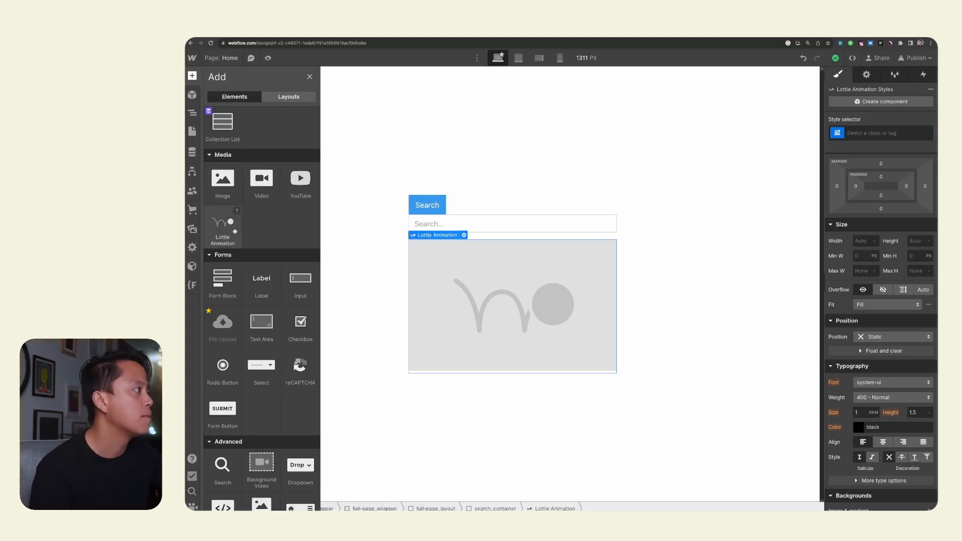
Replace the placeholder sequence of the Lottie Animation inside search_container with confetti.json and dismiss its settings
click(496, 282)
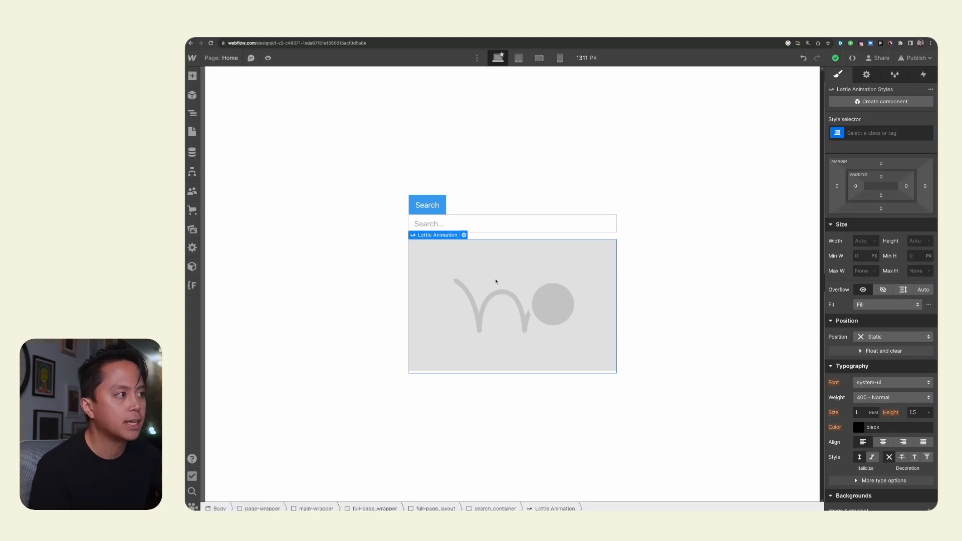
click(464, 236)
click(471, 287)
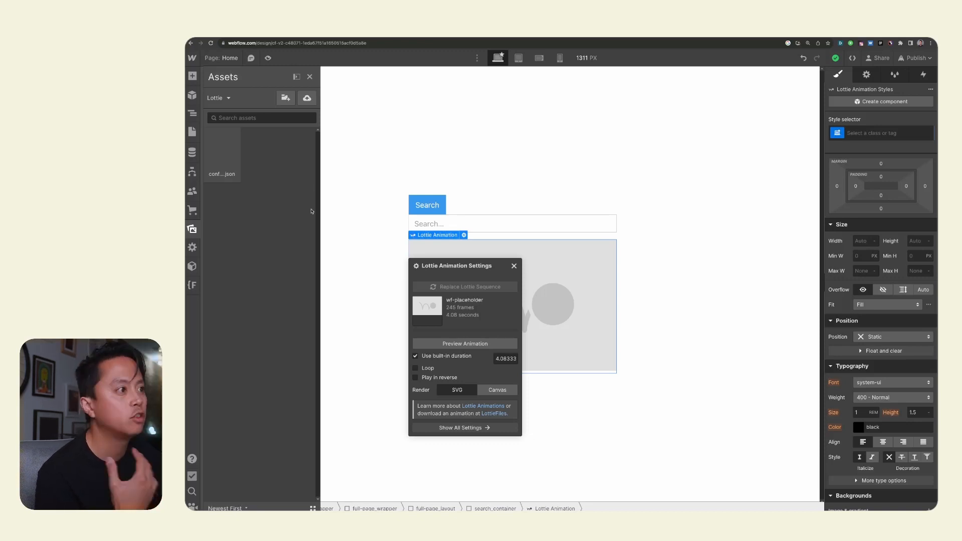
click(240, 148)
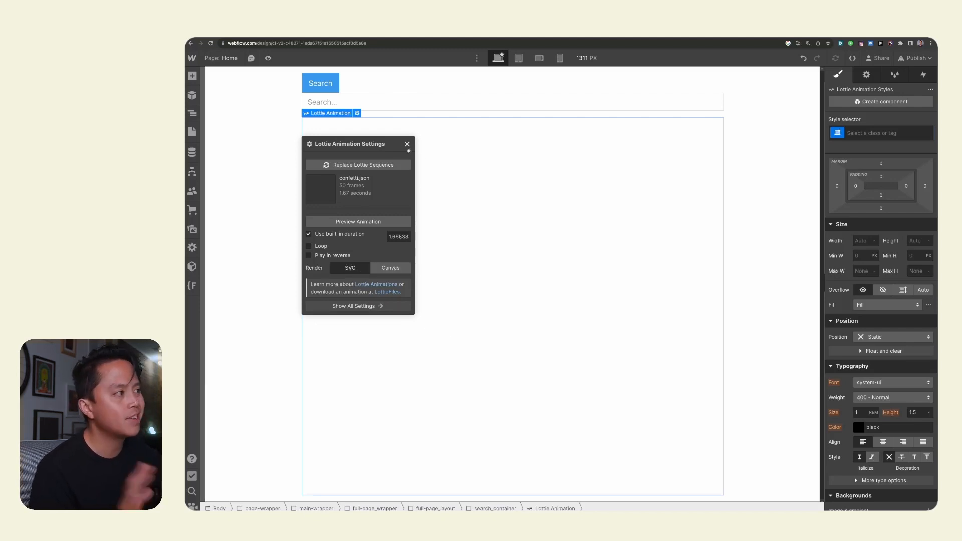
click(408, 144)
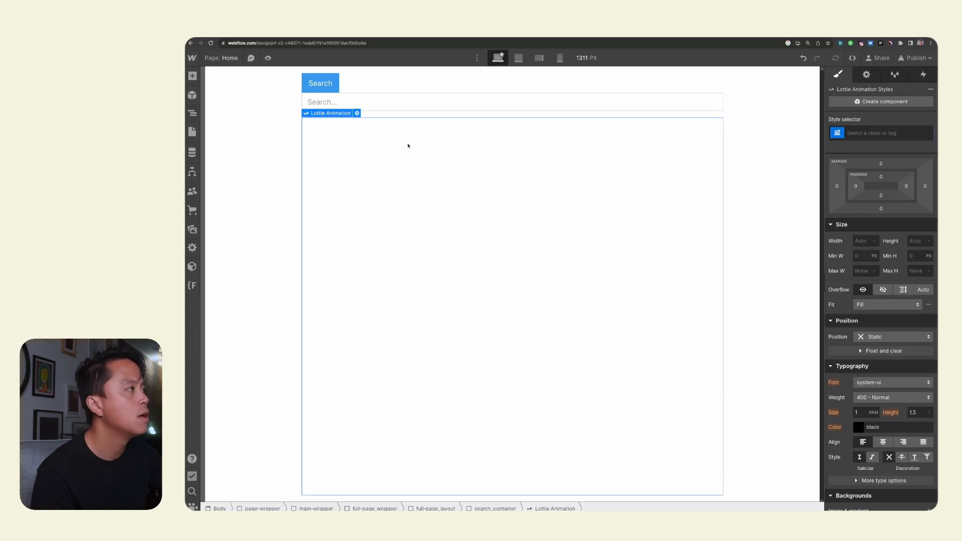
Give the Lottie Animation the new class search_lottie
key(super+Return)
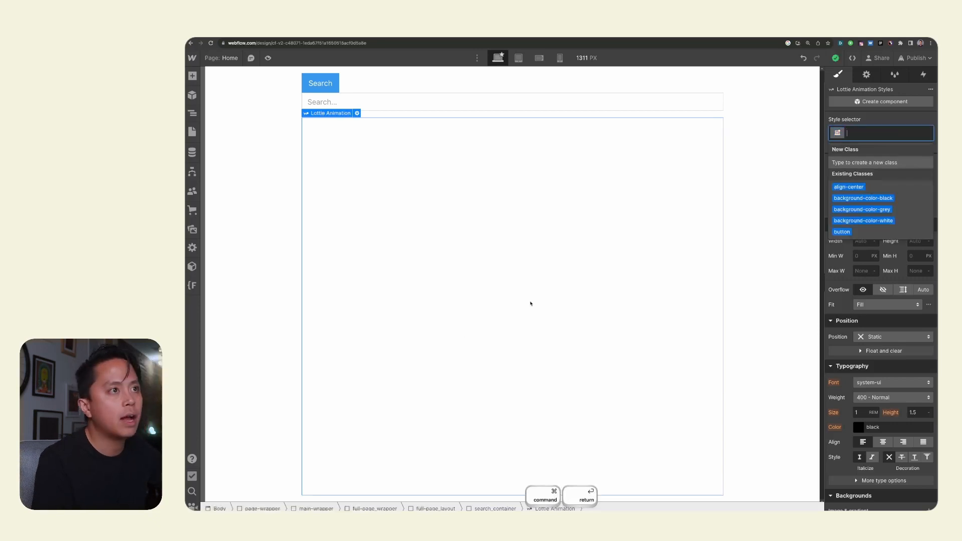
text(search)
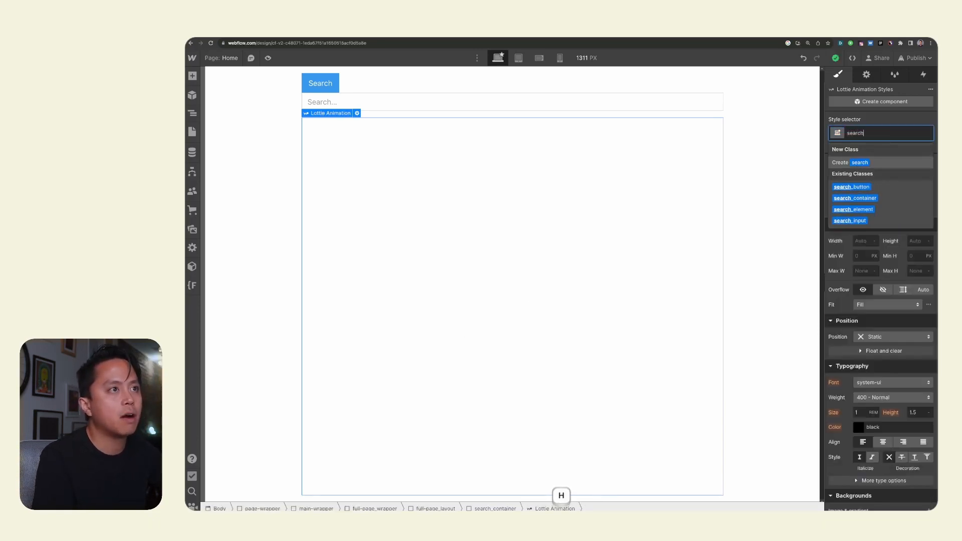
text(_lottie)
key(Return)
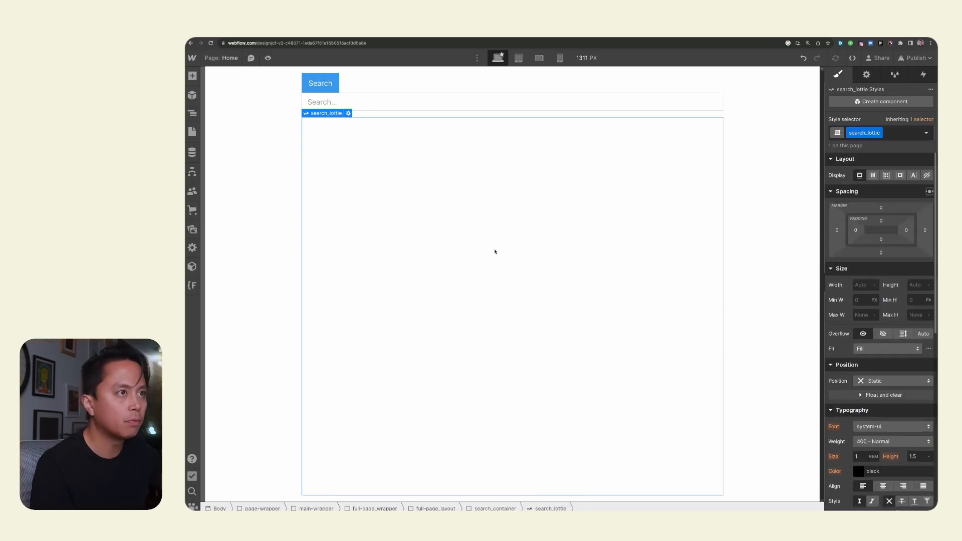
Examine how full-page_wrapper, full-page_layout and search_container are nested, and try expanding and collapsing the search bar on the published demo page
key(z)
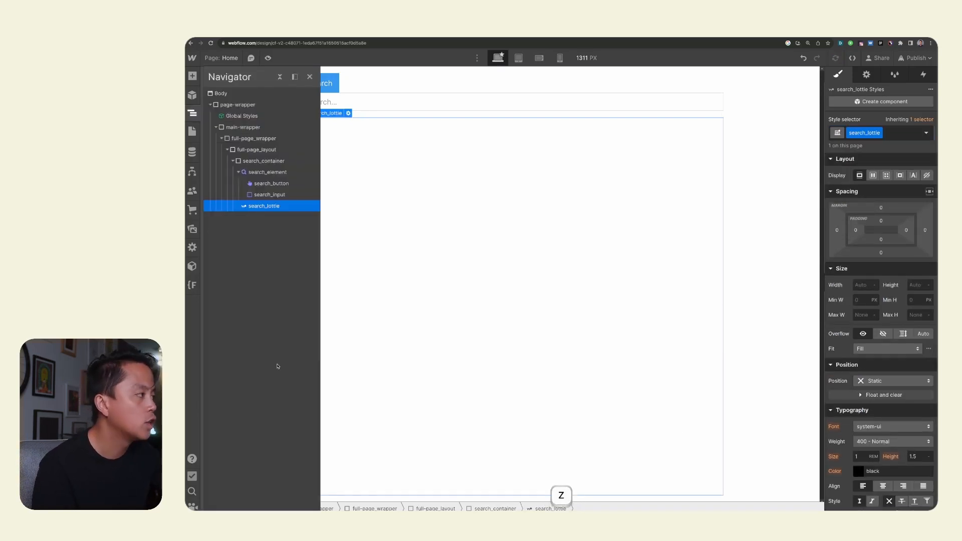
click(258, 149)
click(274, 139)
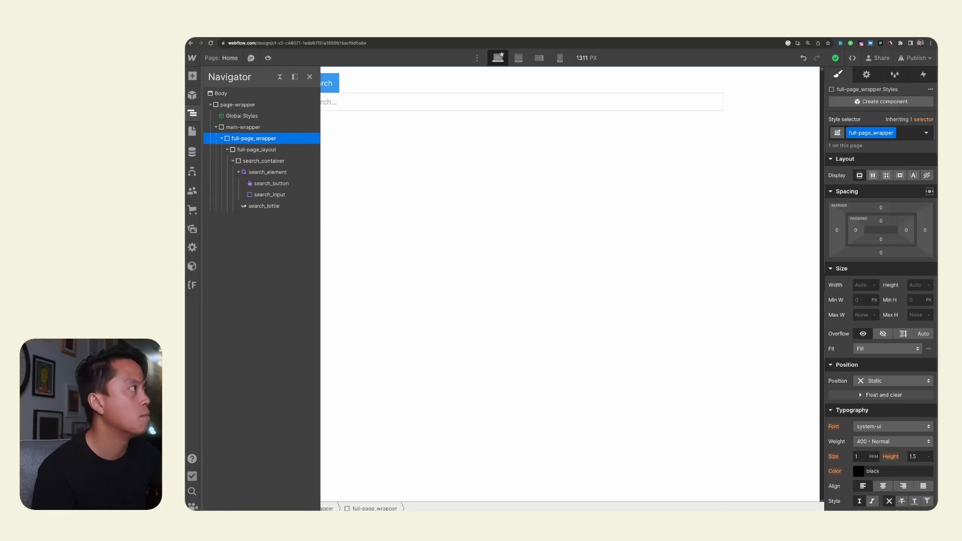
click(368, 31)
mouse_move(556, 278)
click(315, 32)
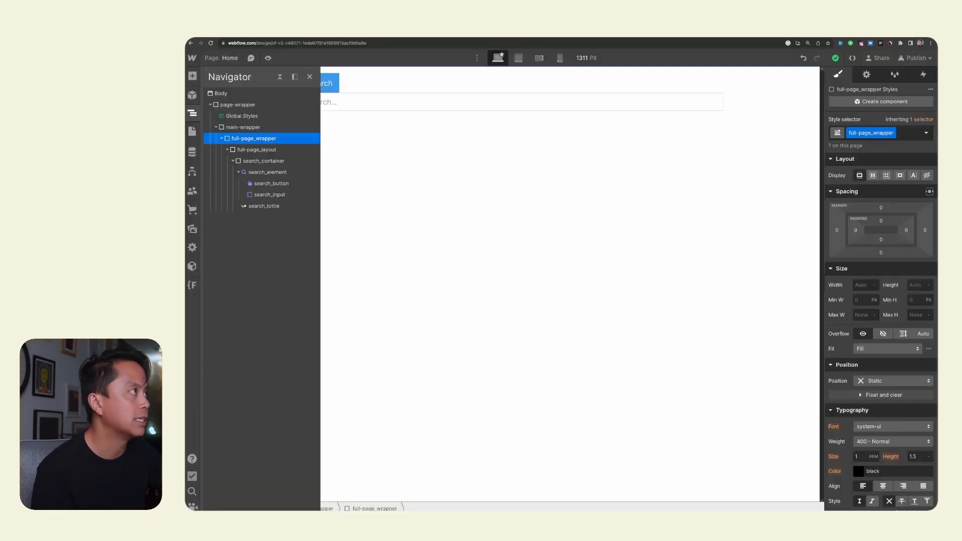
click(258, 149)
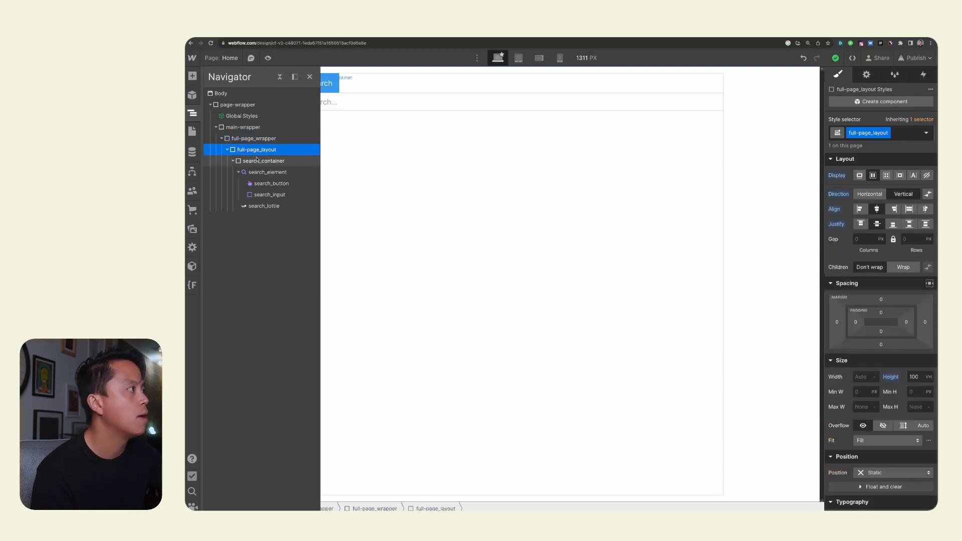
click(260, 160)
click(233, 162)
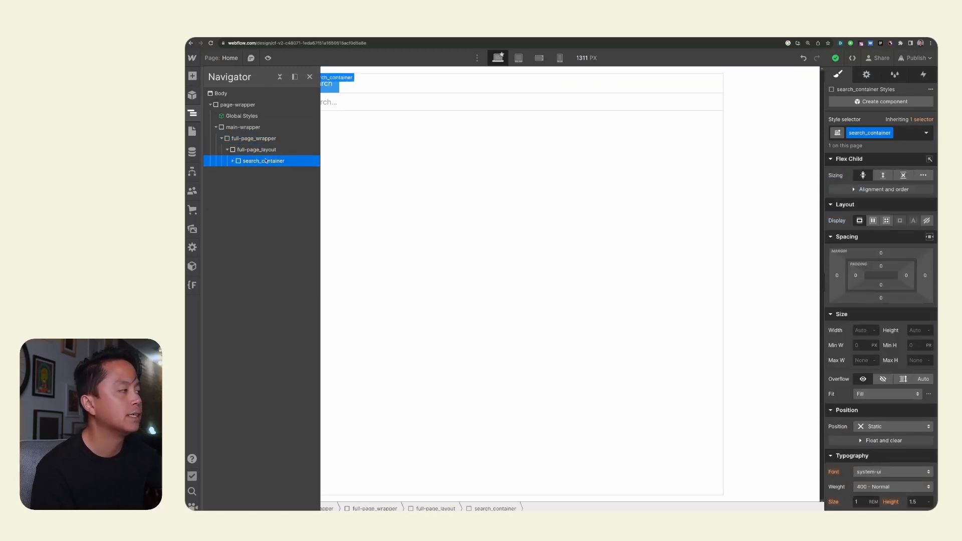
click(233, 162)
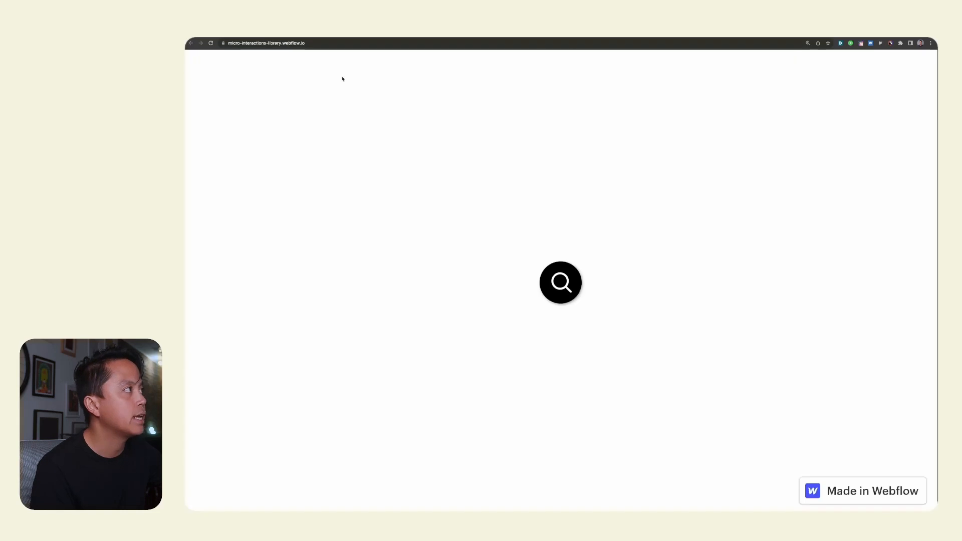
click(571, 282)
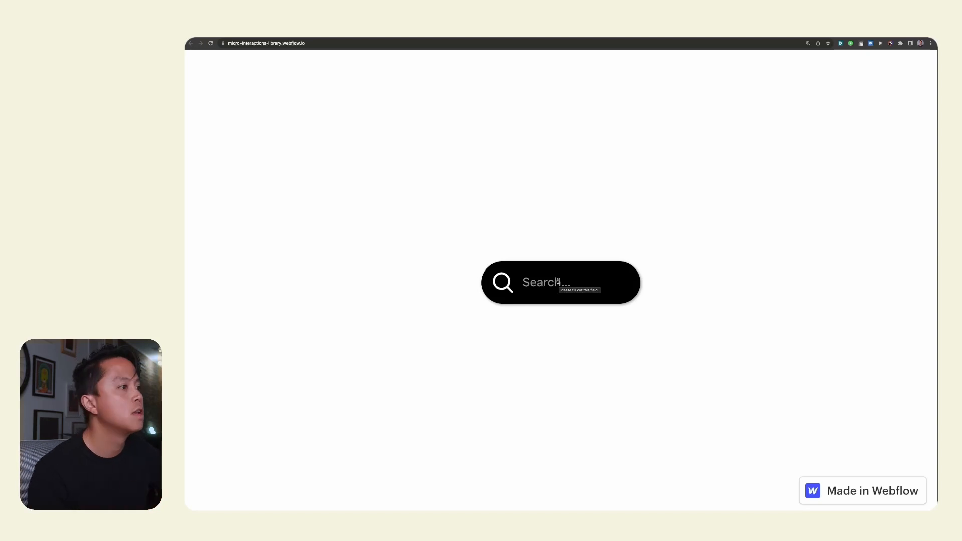
click(554, 279)
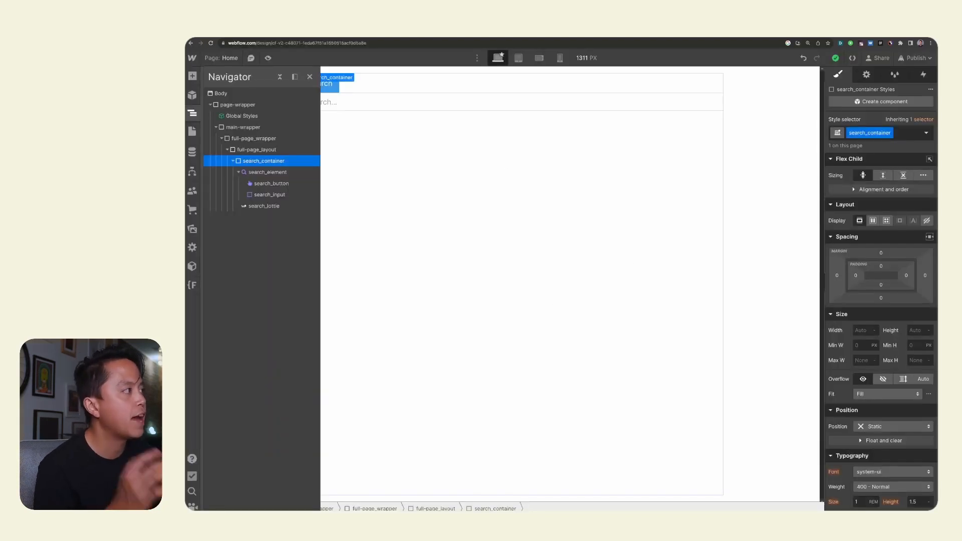
Review the children of search_container, comparing search_element and its nested button and input with search_lottie
click(265, 172)
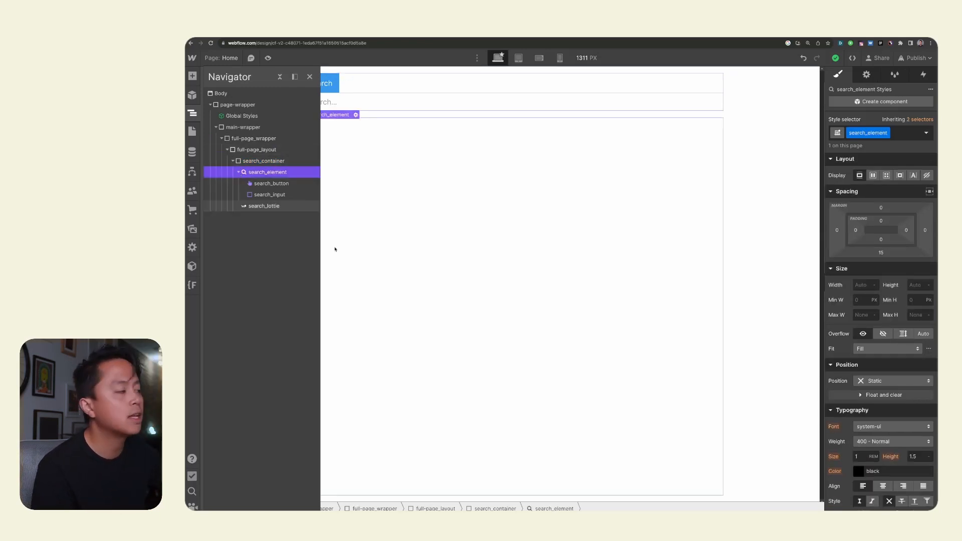
click(239, 172)
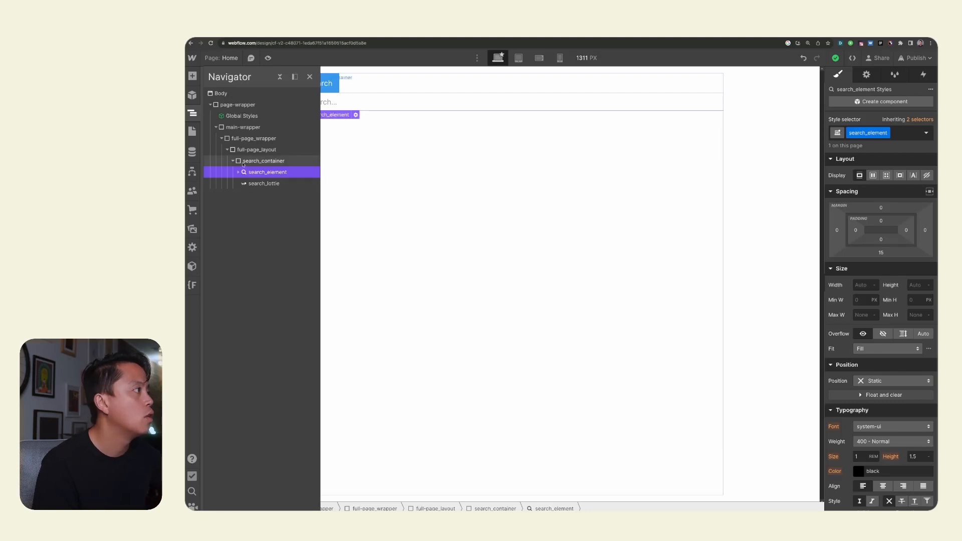
click(238, 172)
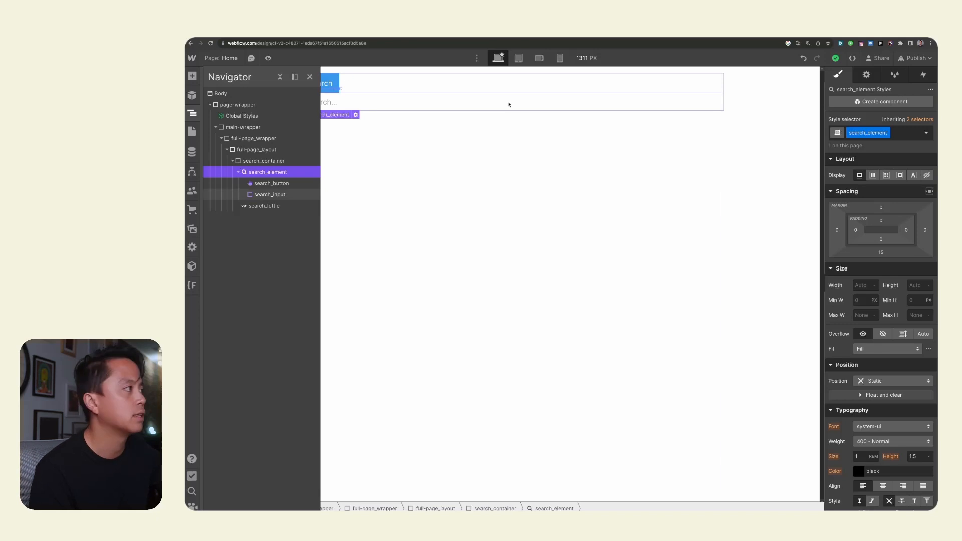
click(272, 206)
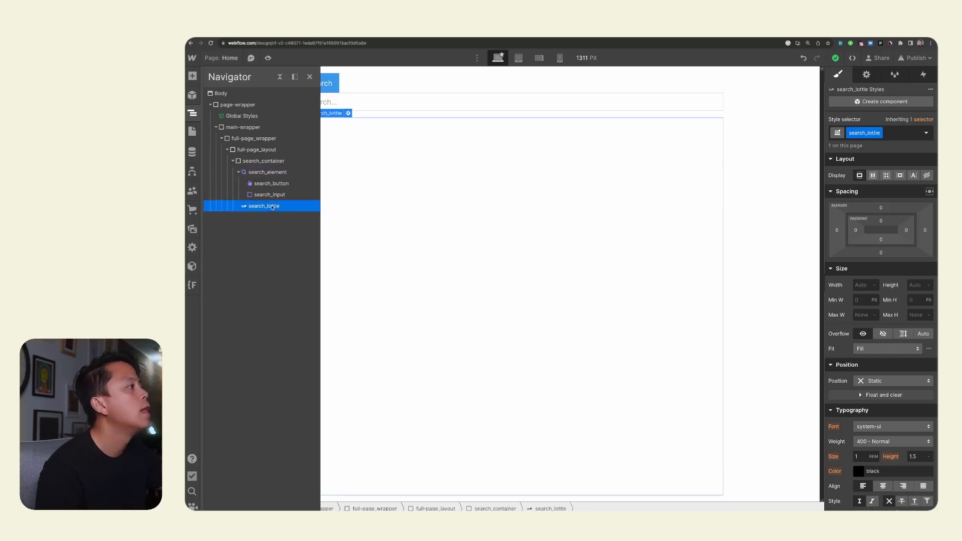
click(238, 172)
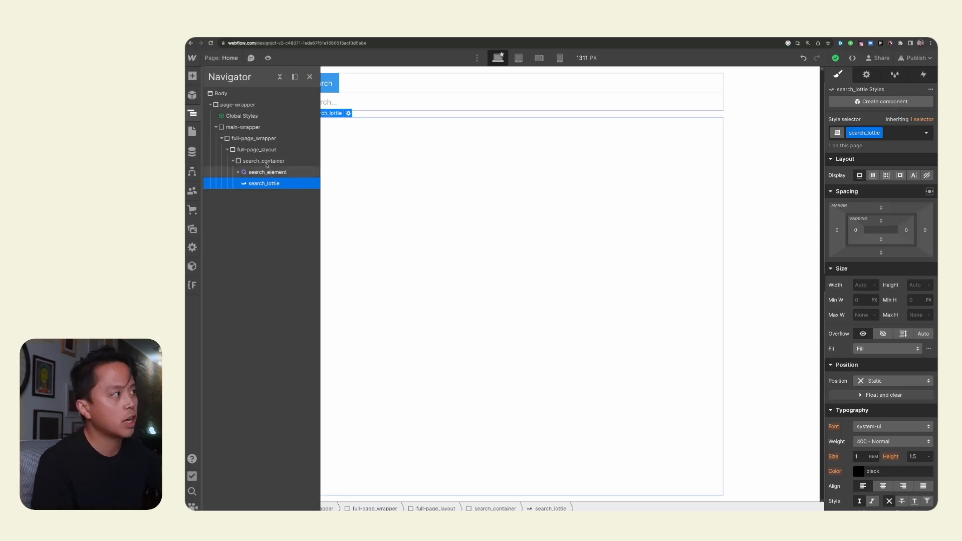
click(264, 161)
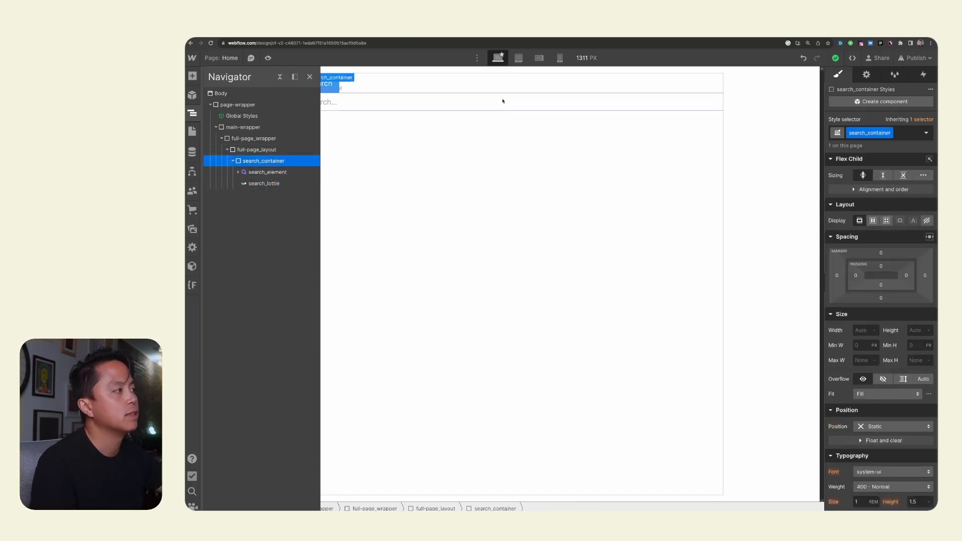
click(266, 172)
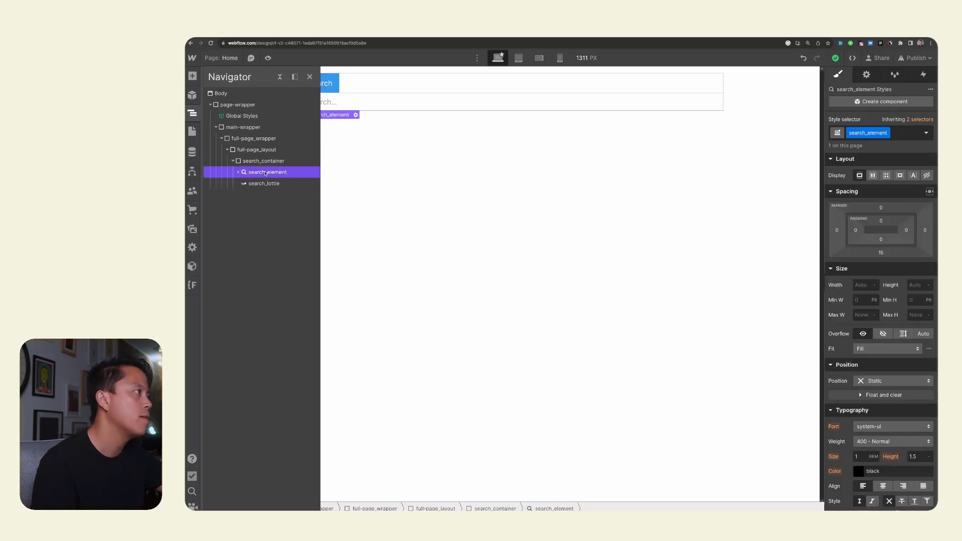
click(239, 172)
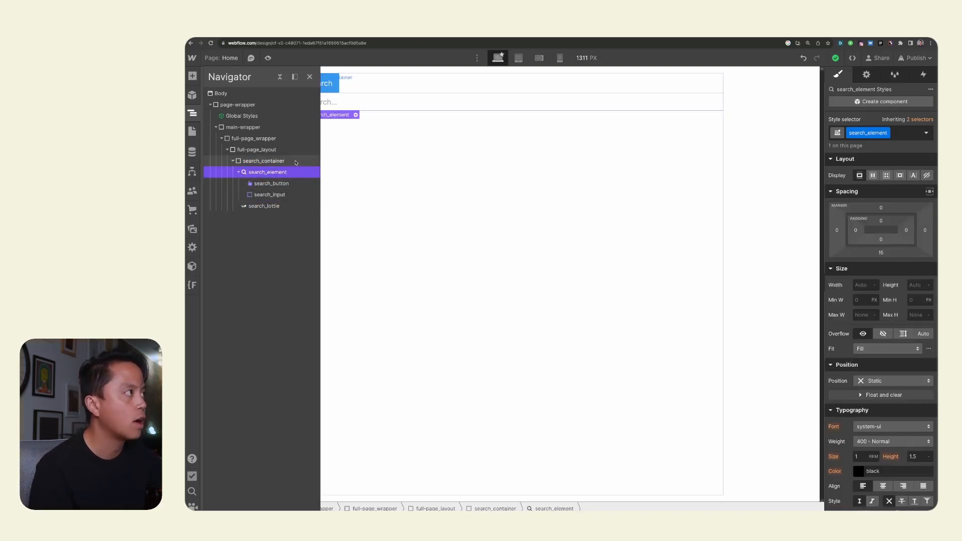
Set the width of search_container to 12 rem and its height to 2.812 rem
click(272, 162)
key(z)
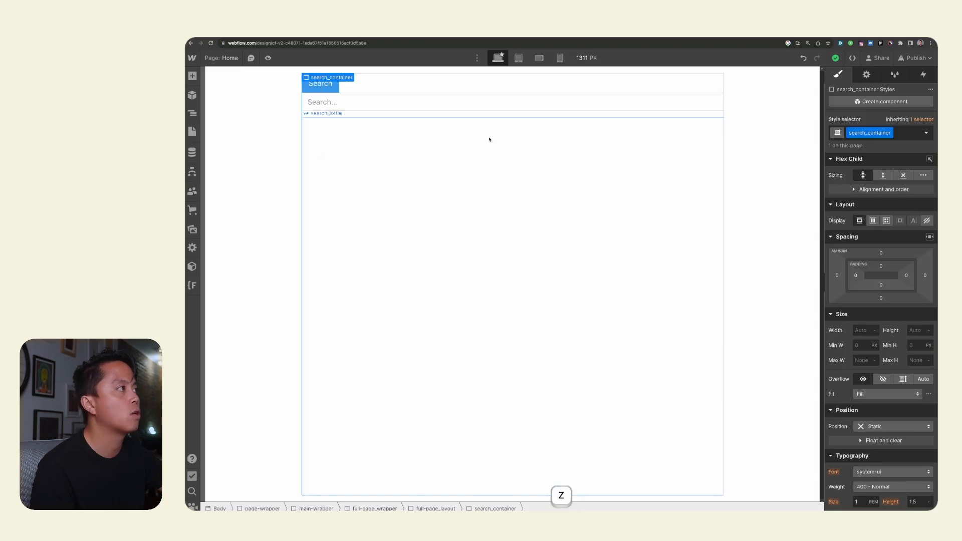
key(z)
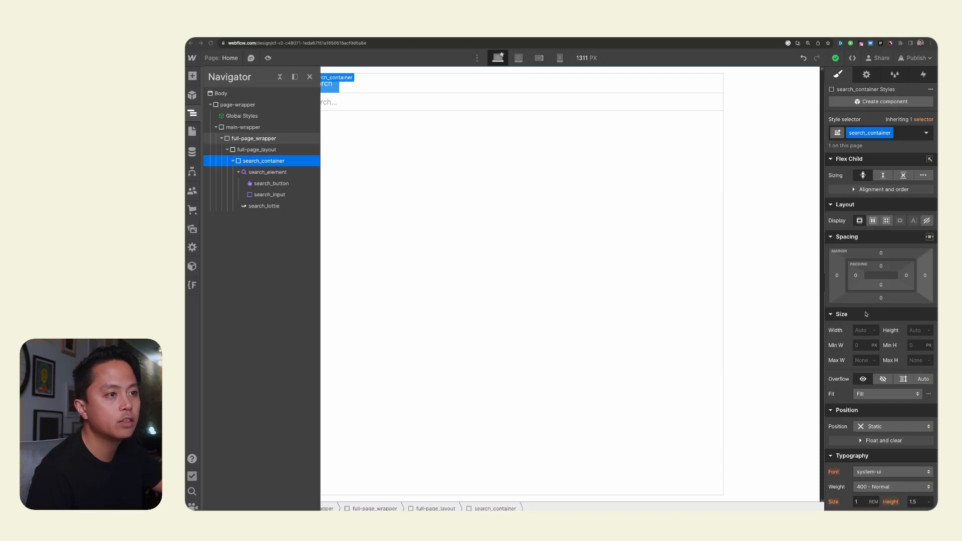
click(860, 329)
text(12rem)
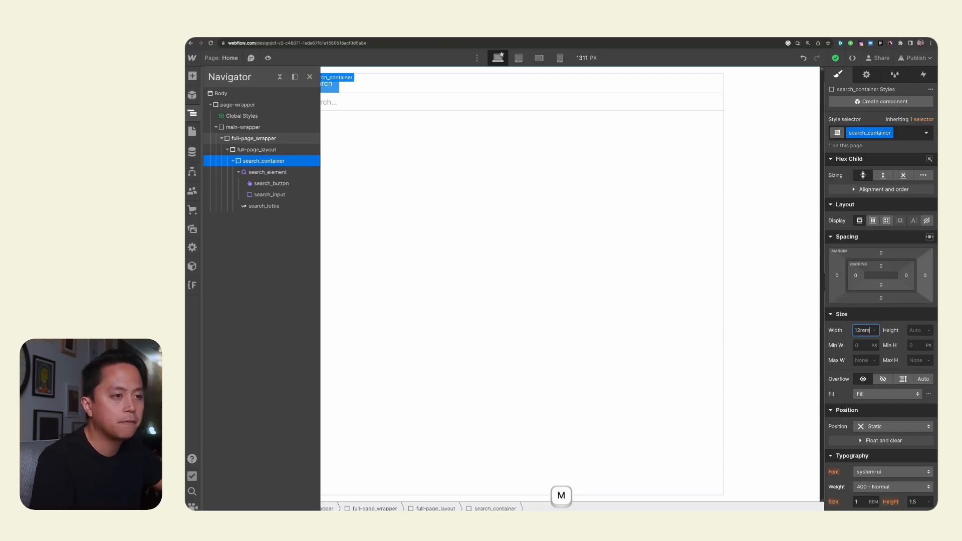
key(Return)
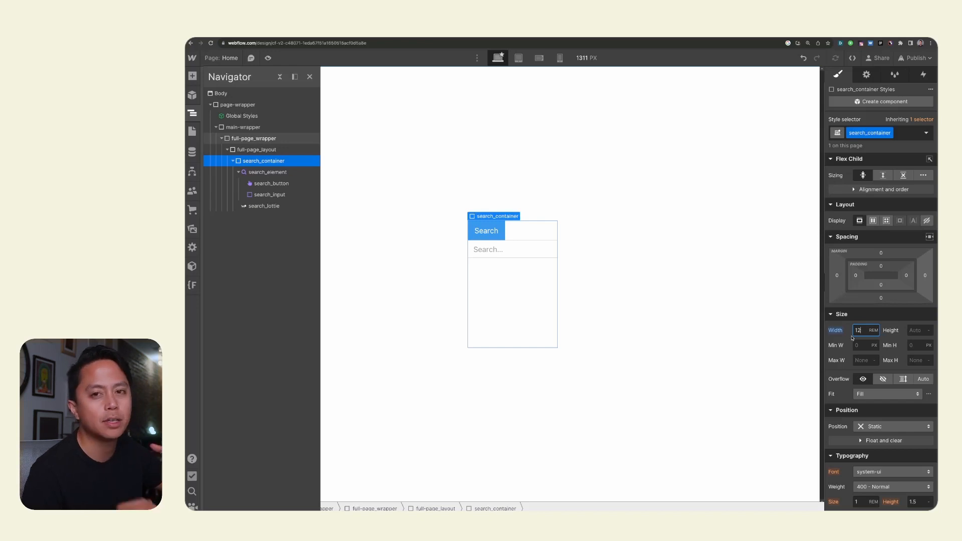
click(915, 329)
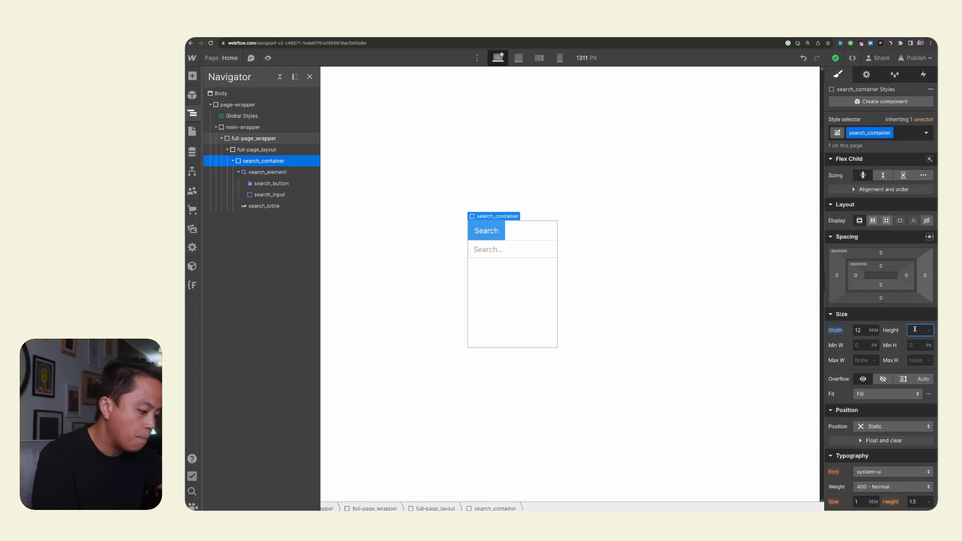
text(2.)
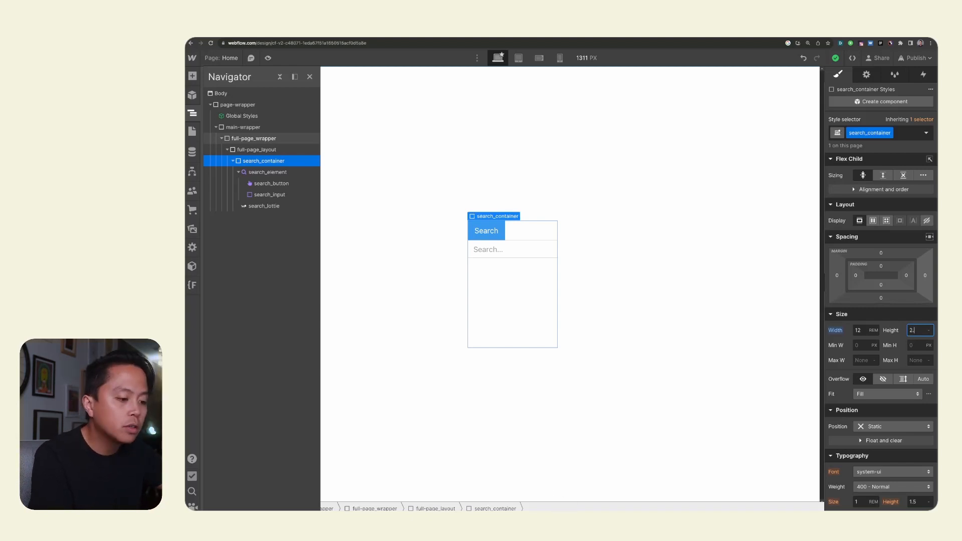
text(812re)
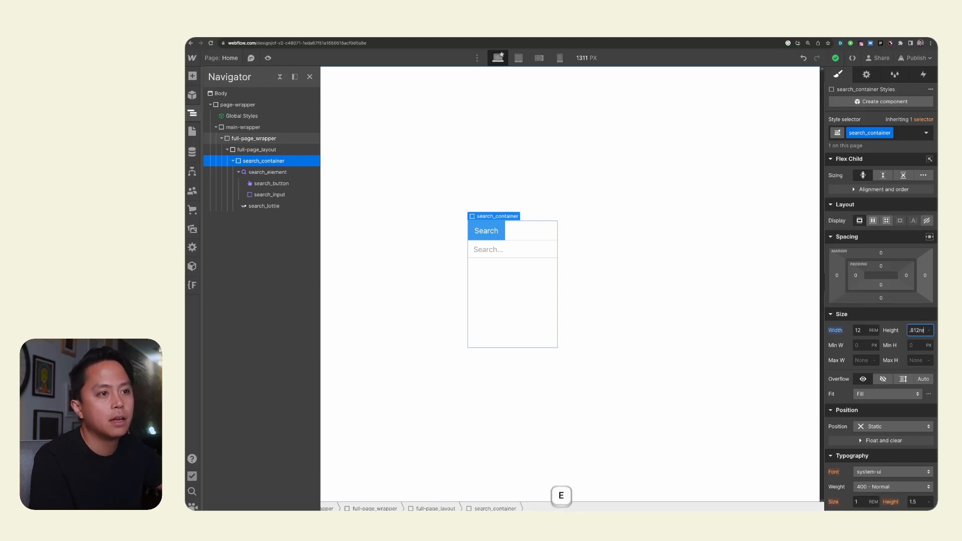
key(Return)
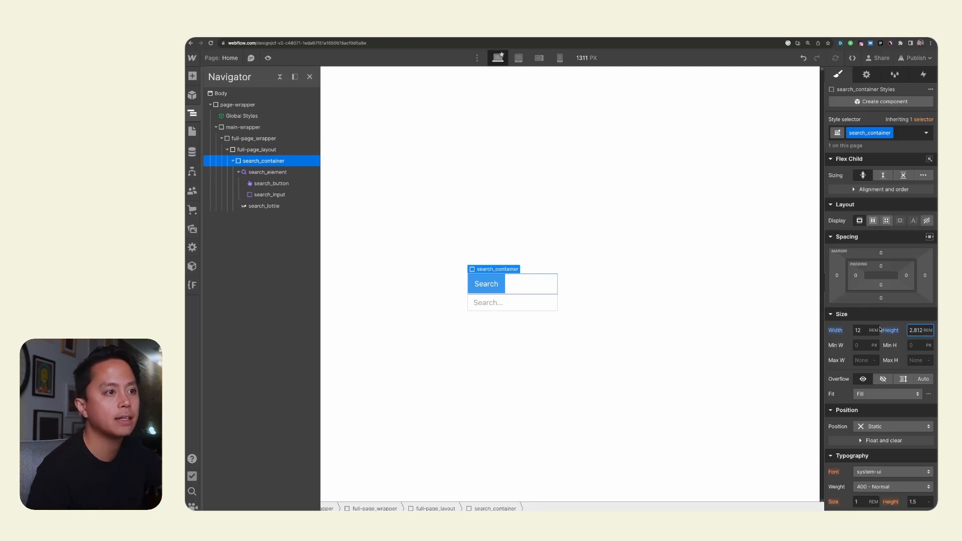
Set the overflow of search_container to Hidden and its position to Relative
scroll(880, 328, down, 1)
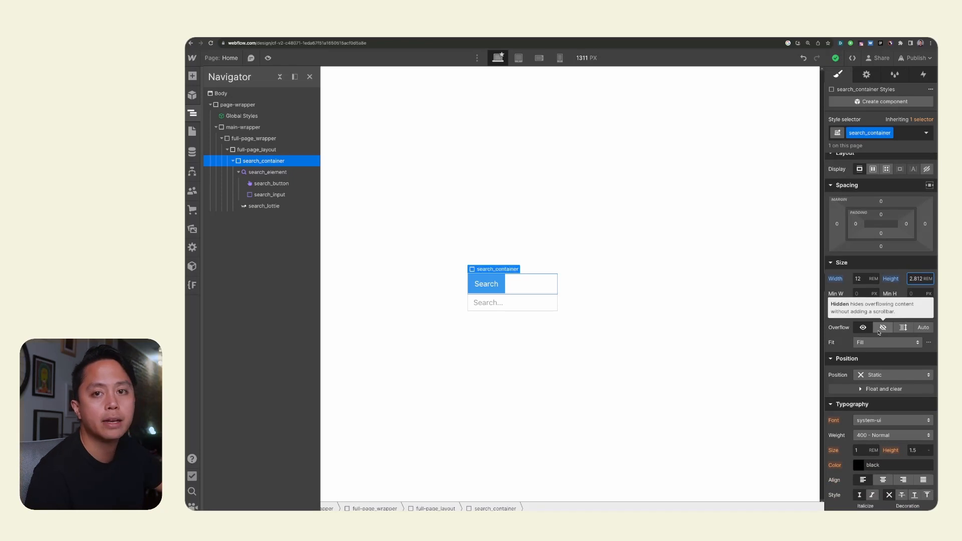
click(879, 330)
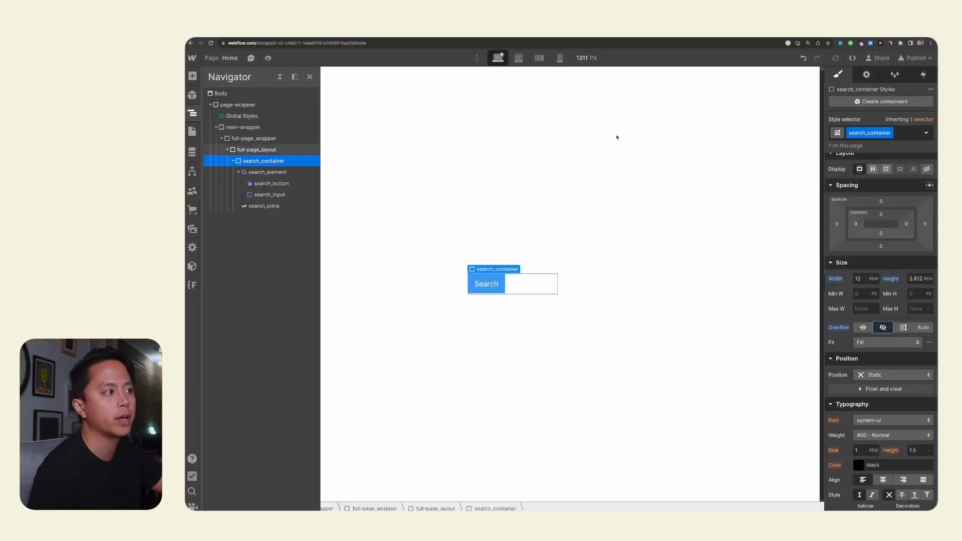
click(863, 375)
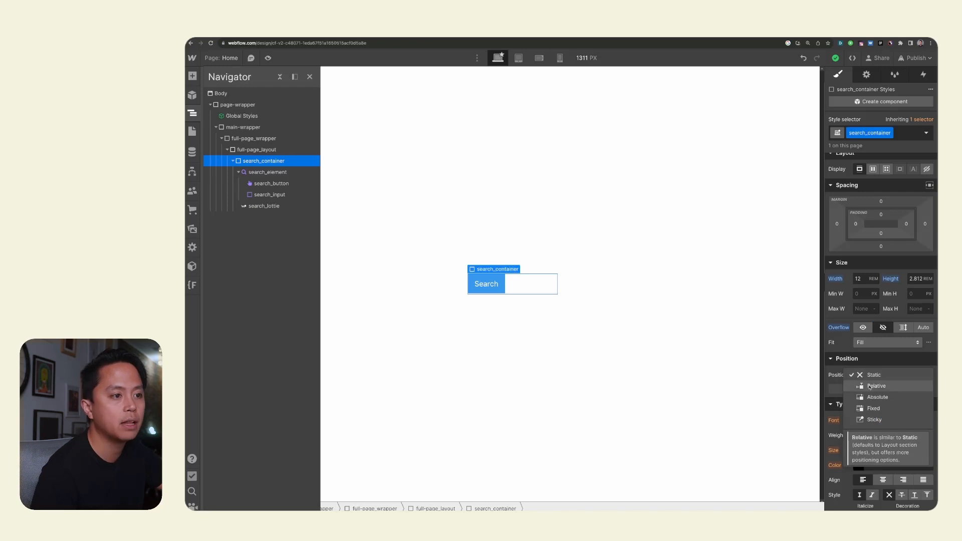
click(870, 387)
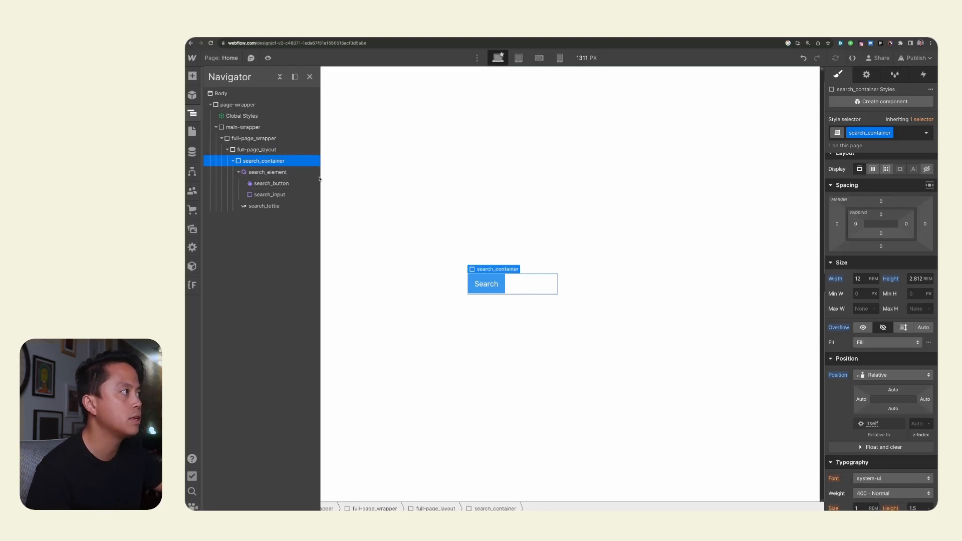
Set the background color of search_container to black
scroll(885, 391, down, 2)
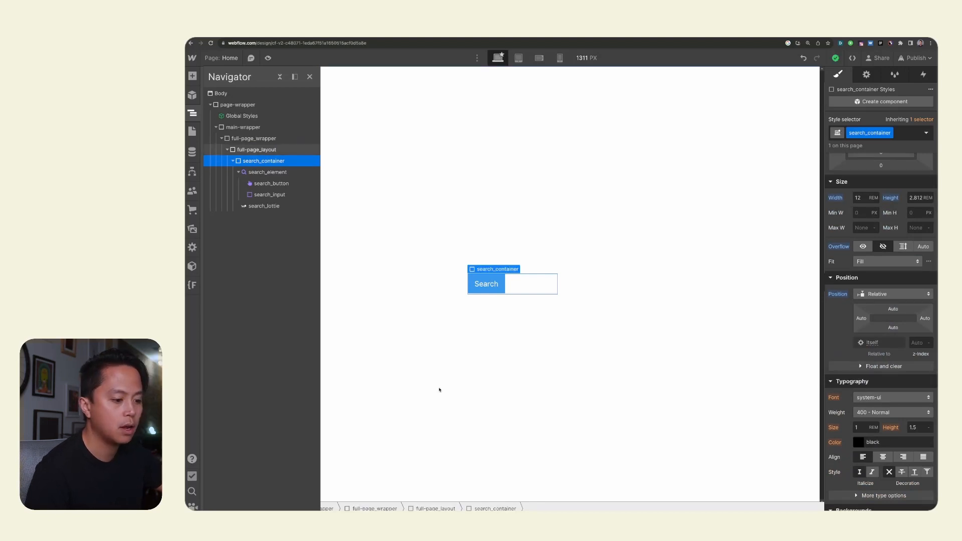
scroll(859, 245, down, 3)
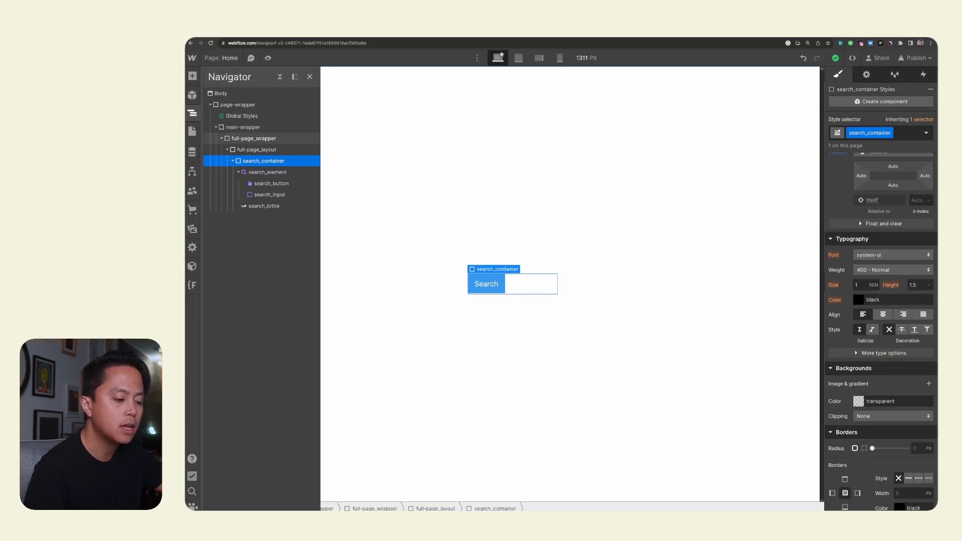
scroll(863, 377, down, 1)
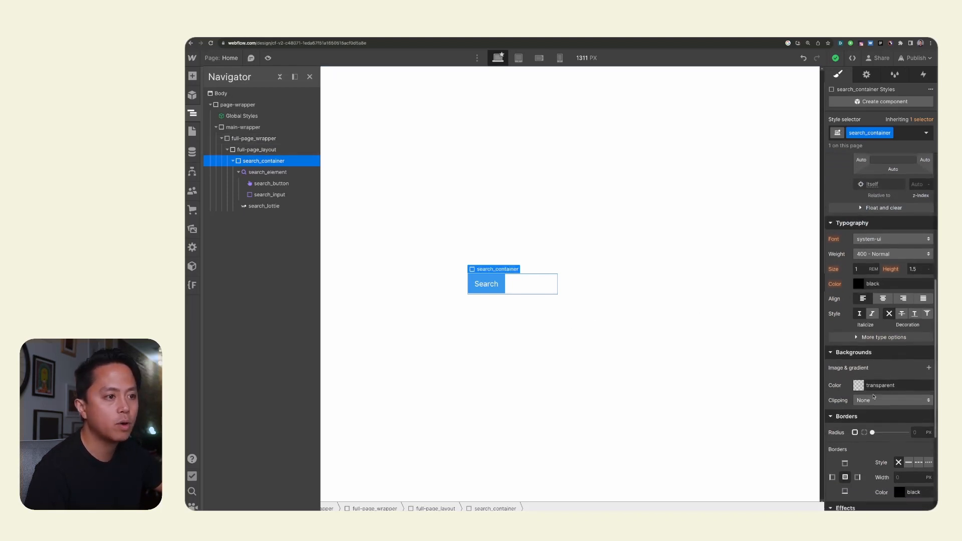
click(858, 373)
click(829, 456)
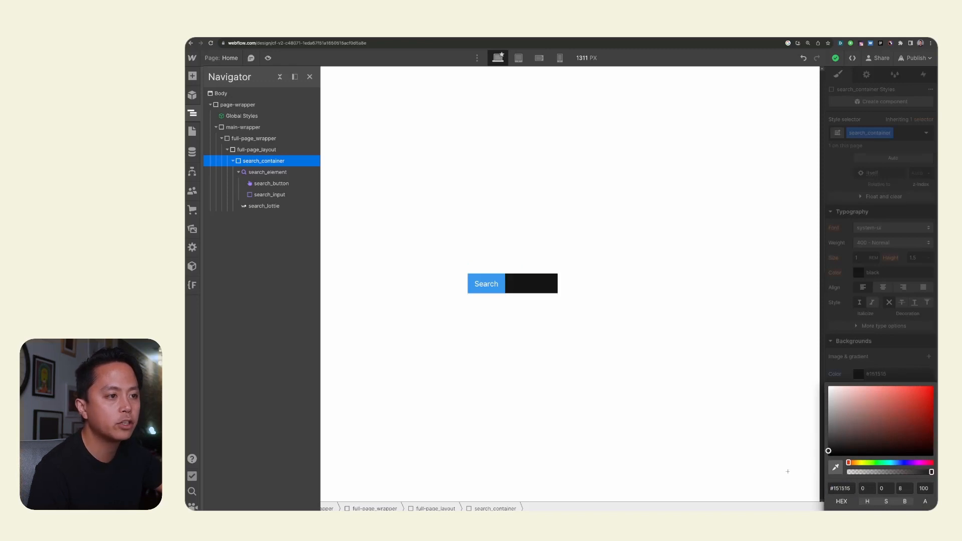
click(877, 373)
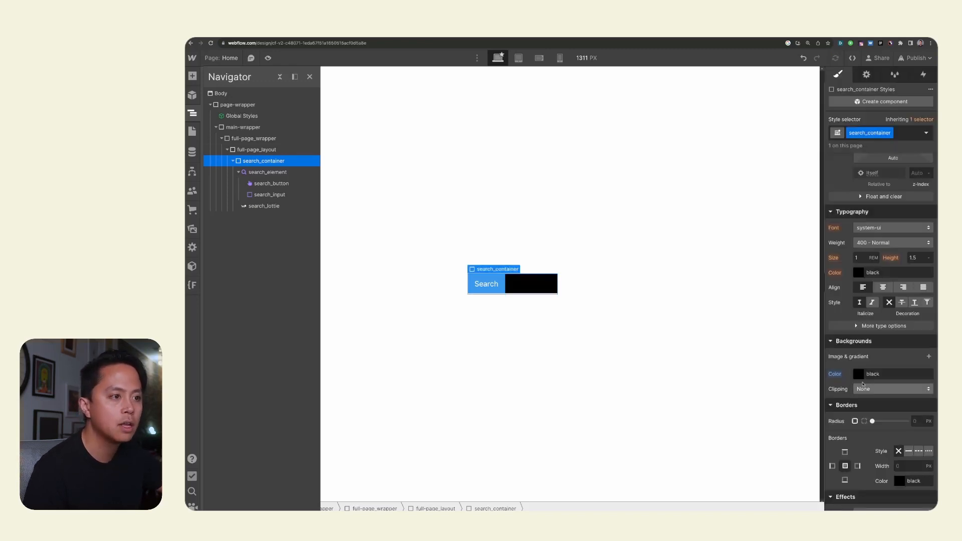
Round the corners of search_container with a border radius of 100 px
scroll(879, 378, down, 3)
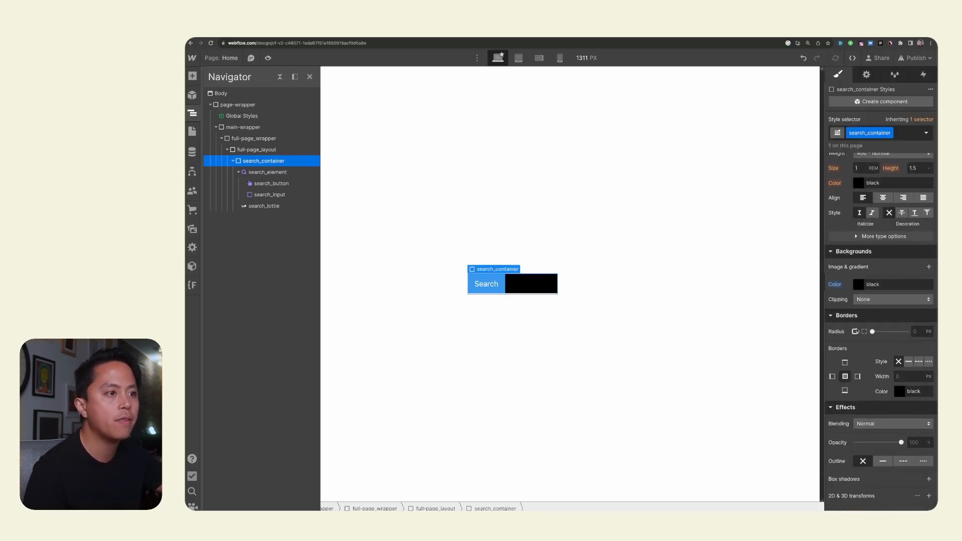
click(913, 333)
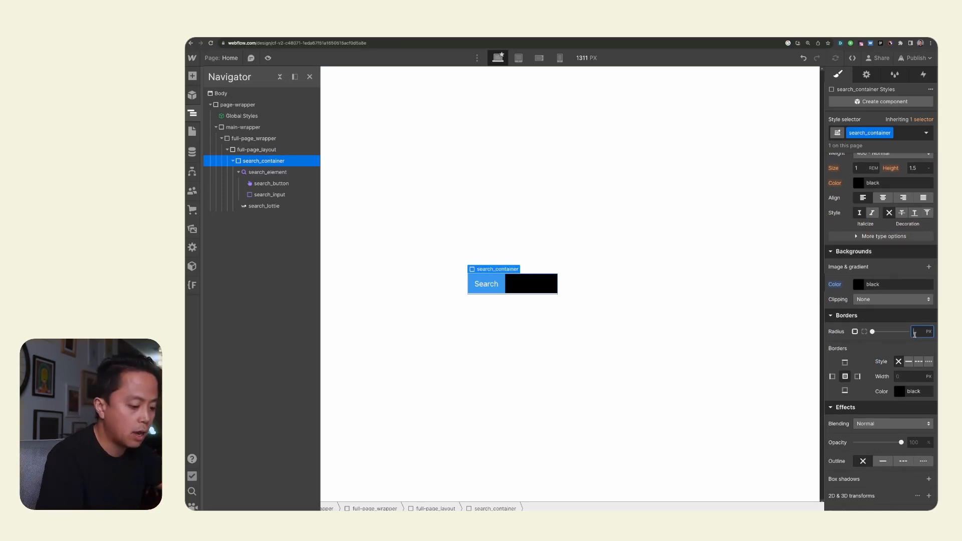
text(100)
key(Return)
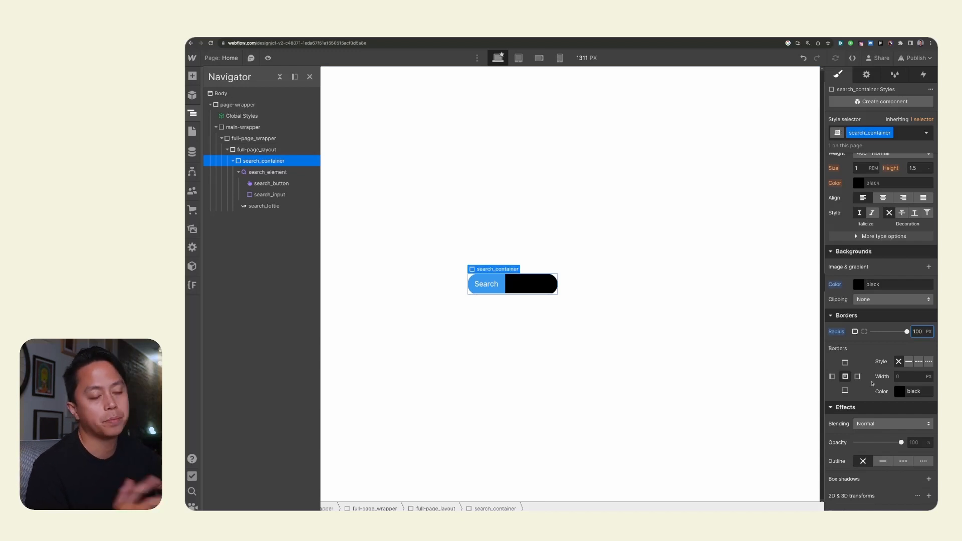
Try matching the width of search_container to its height of 2.812 rem, and undo that width change
scroll(877, 322, up, 10)
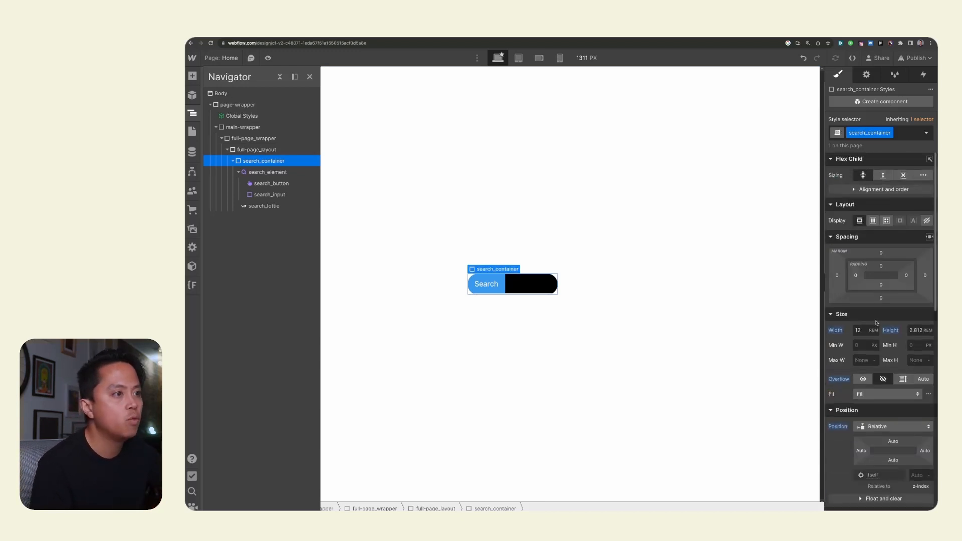
click(919, 331)
key(super+c)
key(super+a)
key(super+c)
click(866, 329)
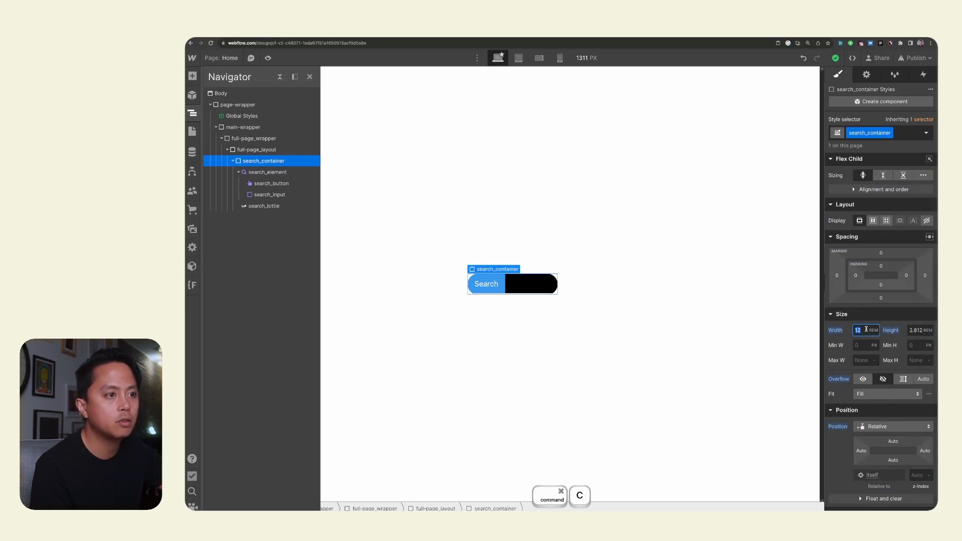
key(super+v)
key(Return)
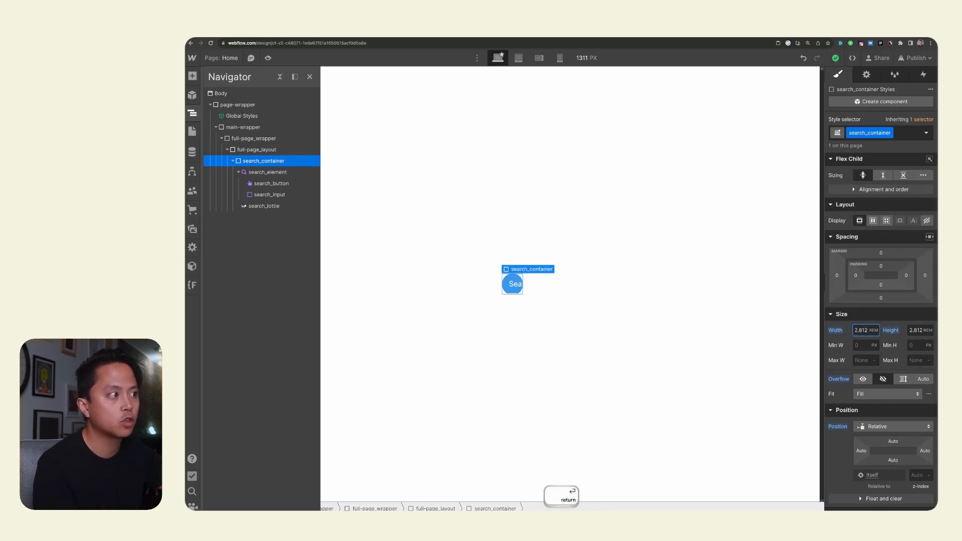
click(541, 328)
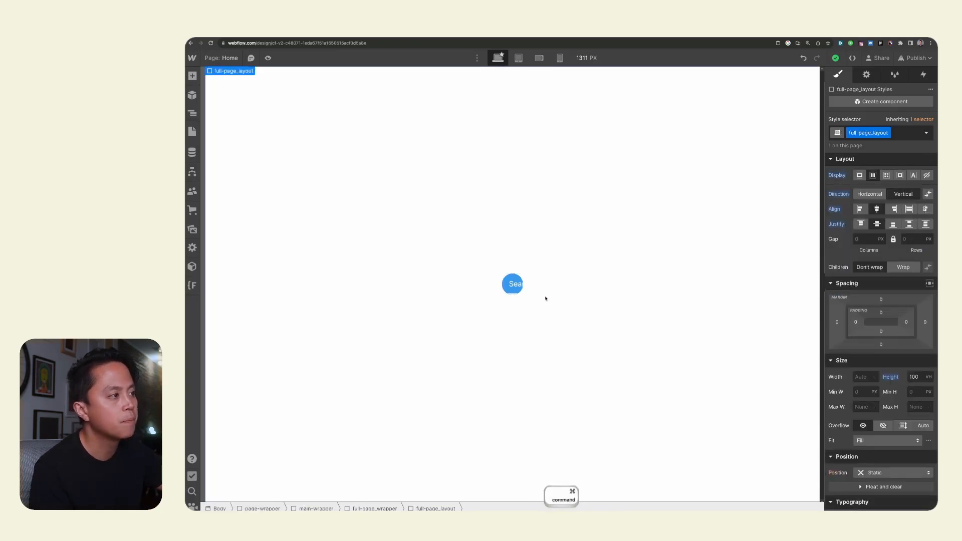
key(super+z)
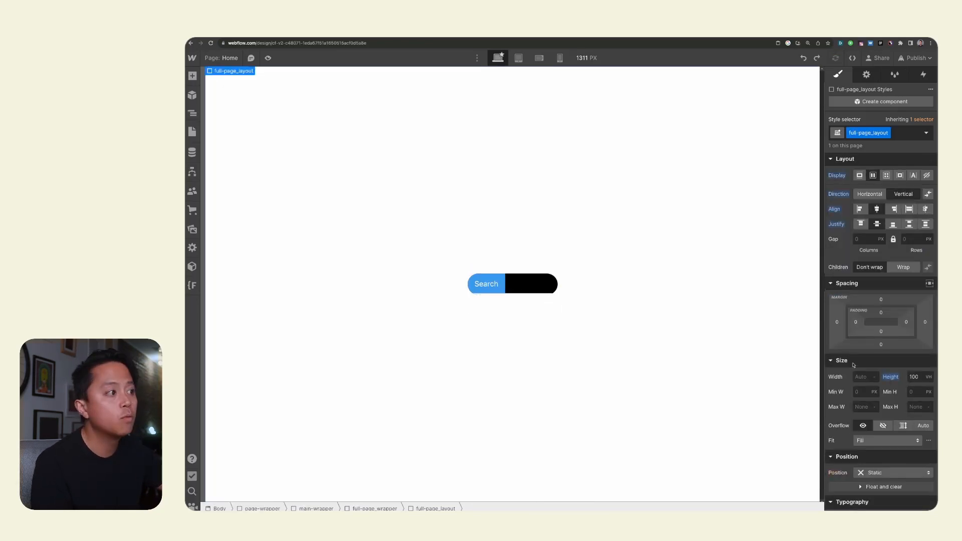
Compare the bounds of search_container with those of the search_element nested inside it
click(862, 376)
click(553, 280)
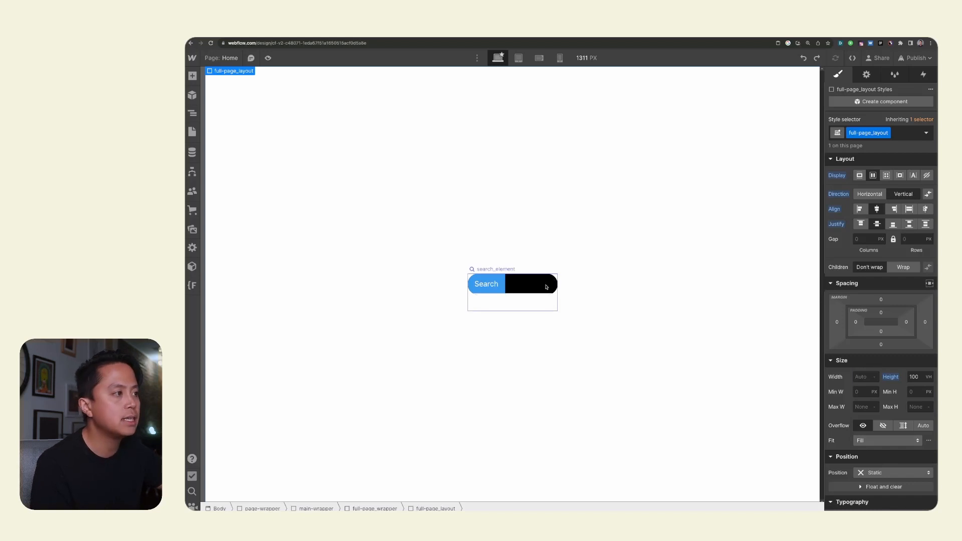
key(z)
click(274, 161)
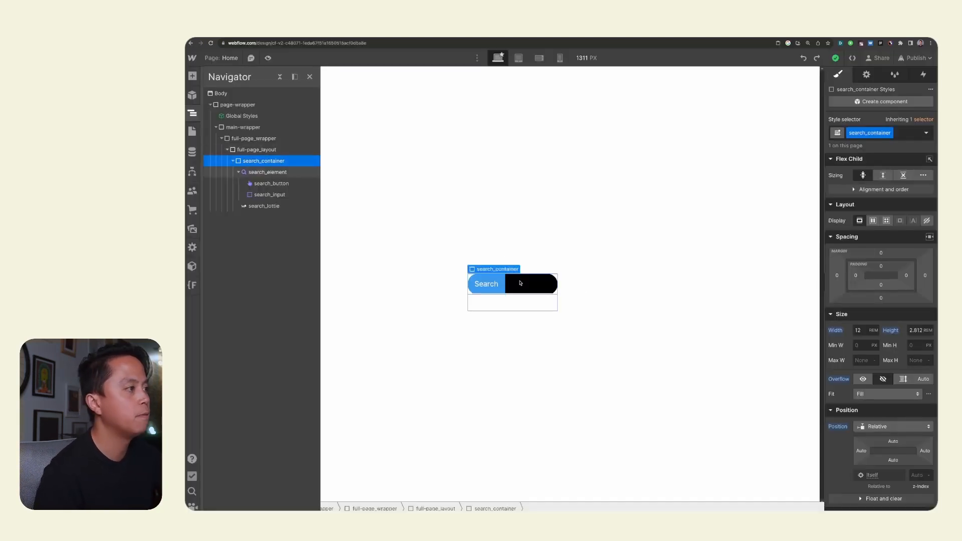
click(520, 283)
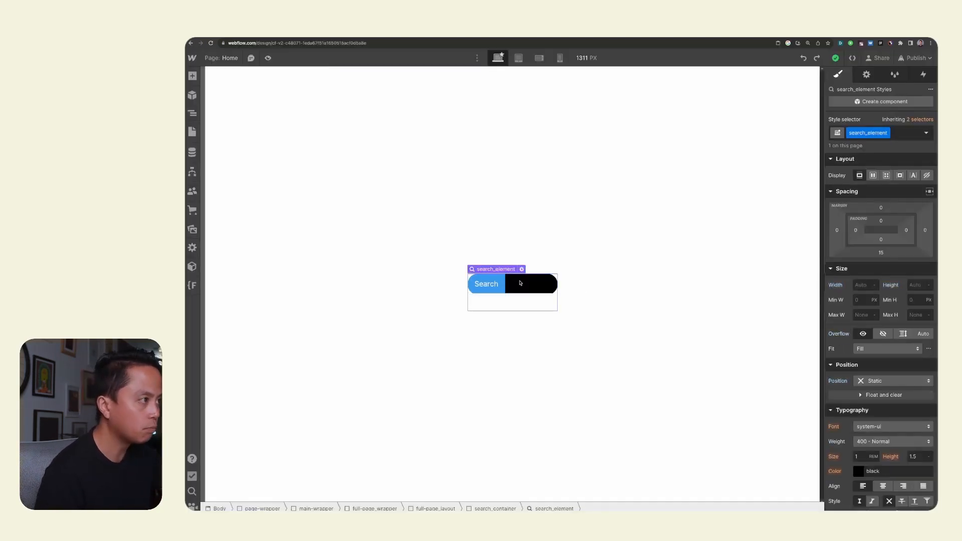
key(z)
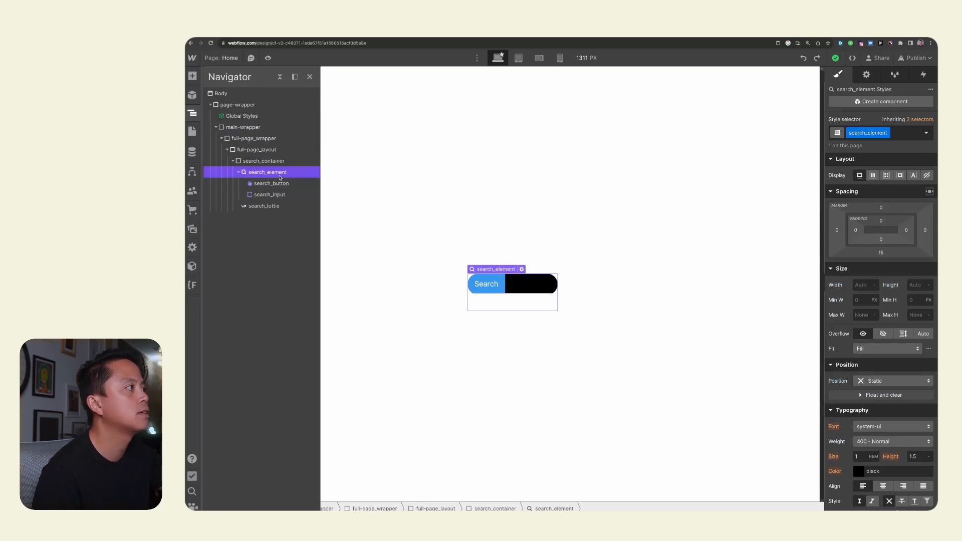
click(280, 159)
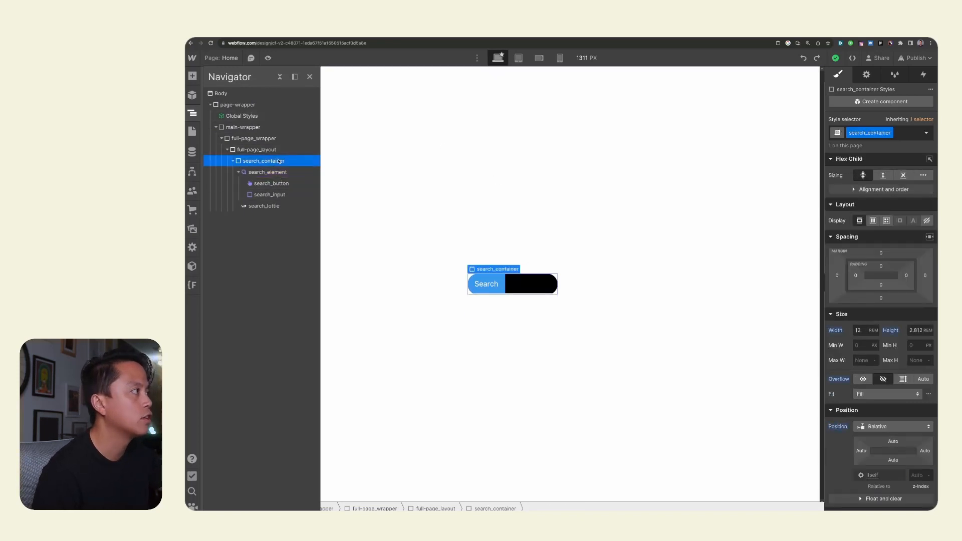
click(275, 173)
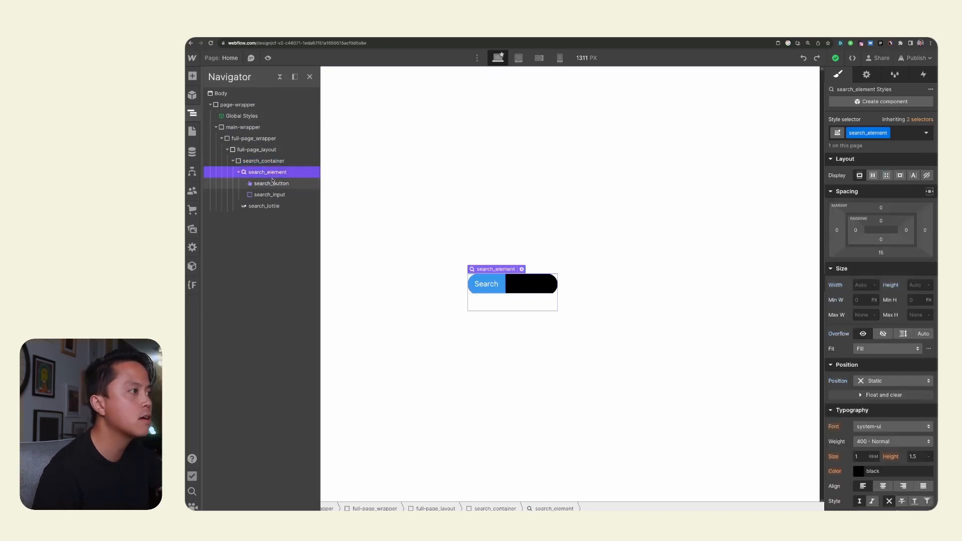
click(265, 161)
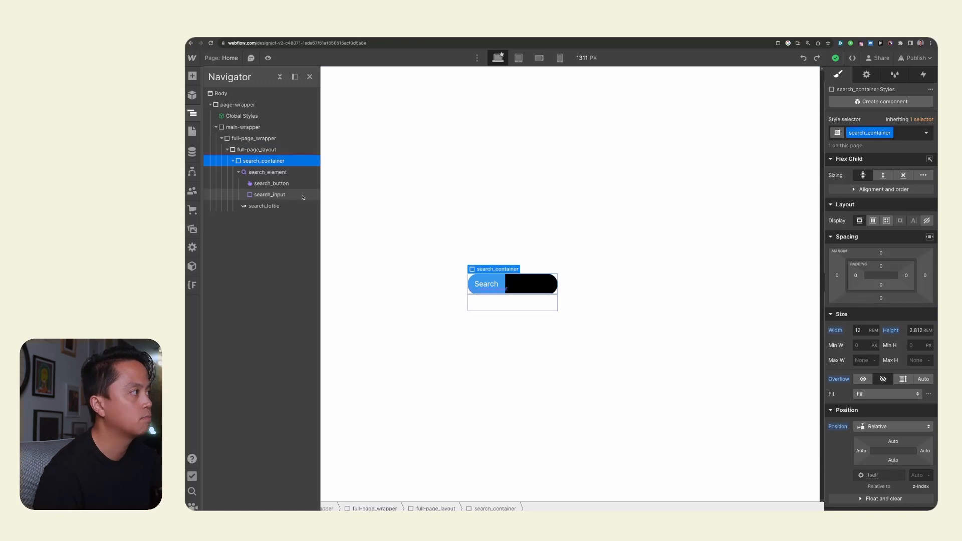
Set the bottom margin of search_element to 0 and its width to 100%
click(275, 170)
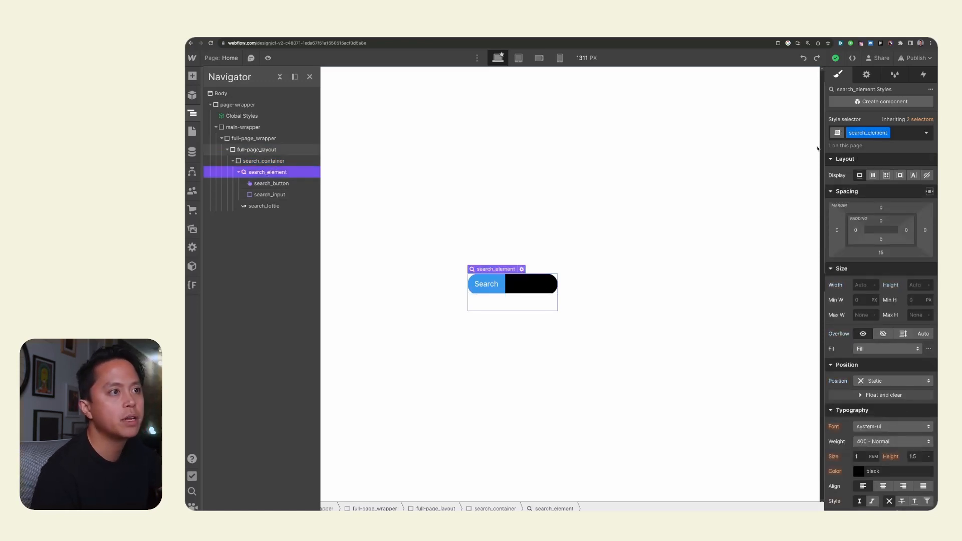
click(882, 254)
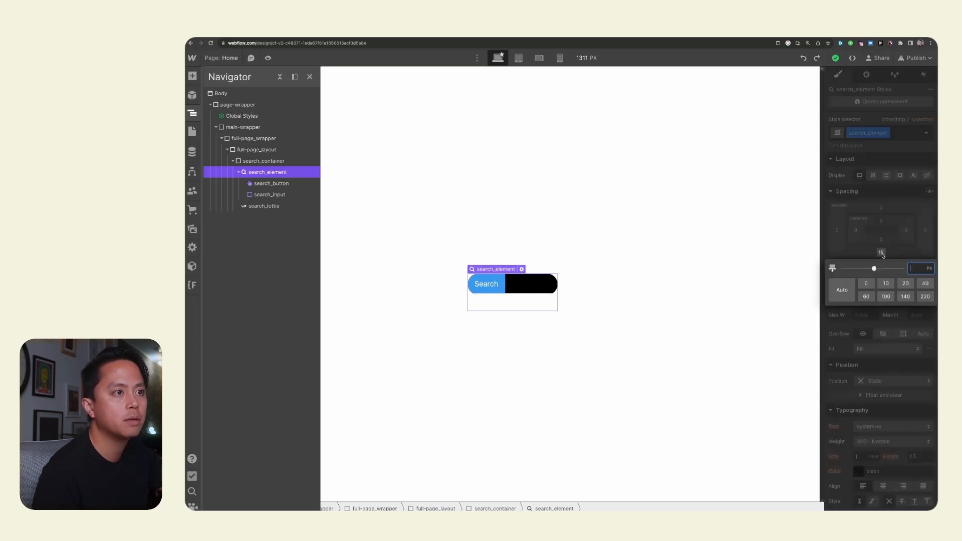
click(867, 283)
click(866, 121)
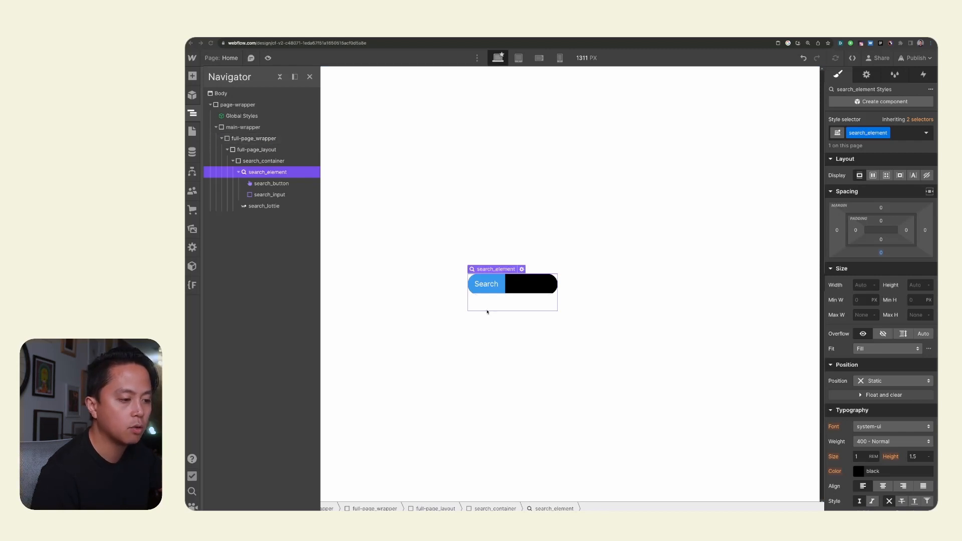
click(860, 286)
text(100%)
key(Return)
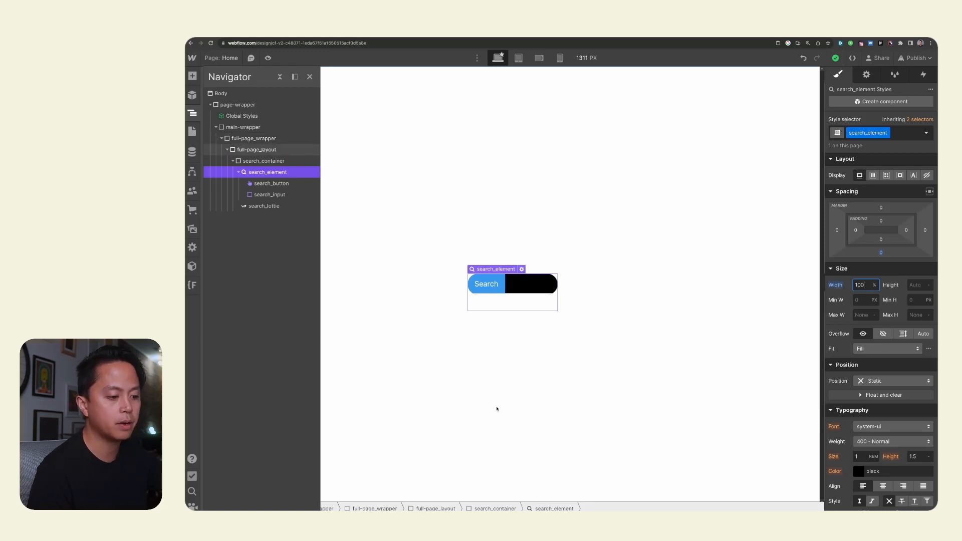
Set the position of search_element to Relative with a top offset of 0.1 rem
click(866, 381)
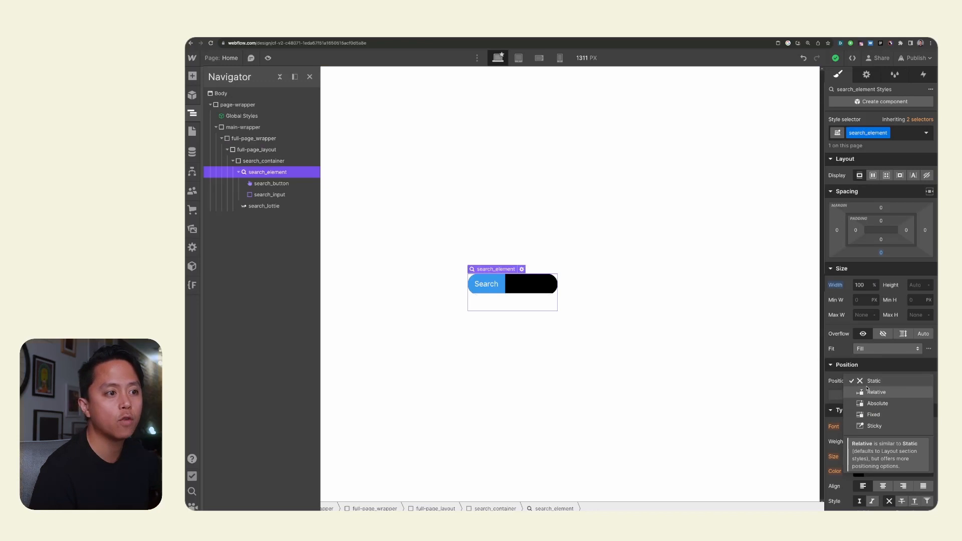
click(867, 391)
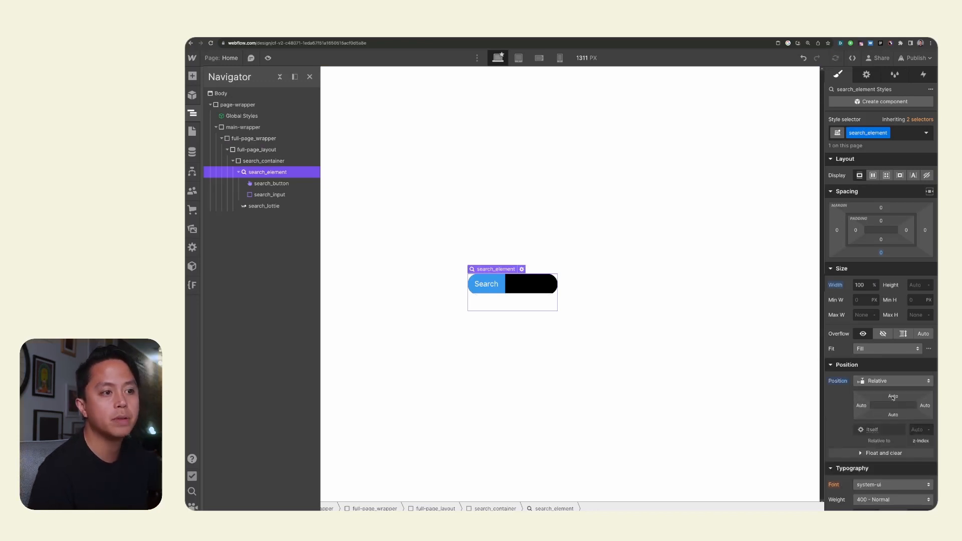
click(893, 397)
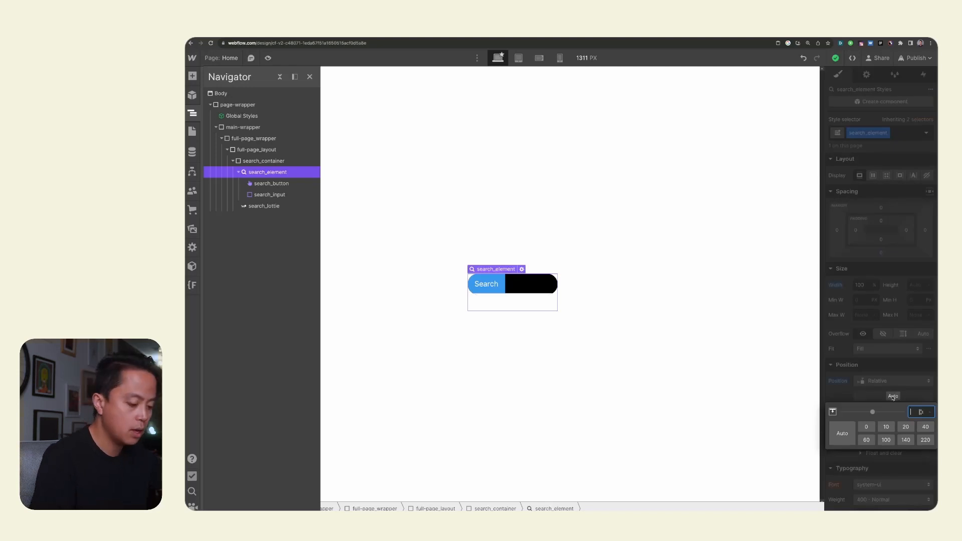
text(0.1rem)
key(Return)
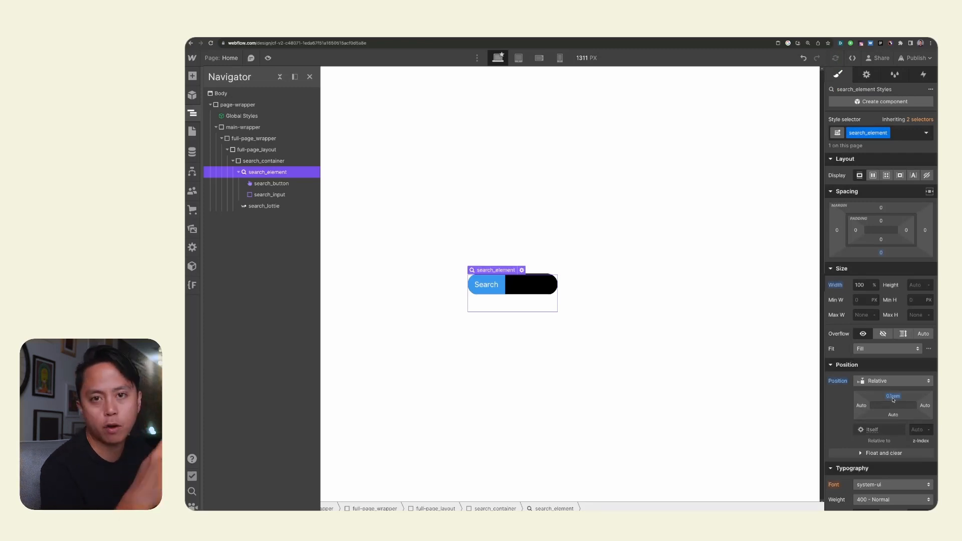
drag(893, 399, 892, 385)
key(super+z)
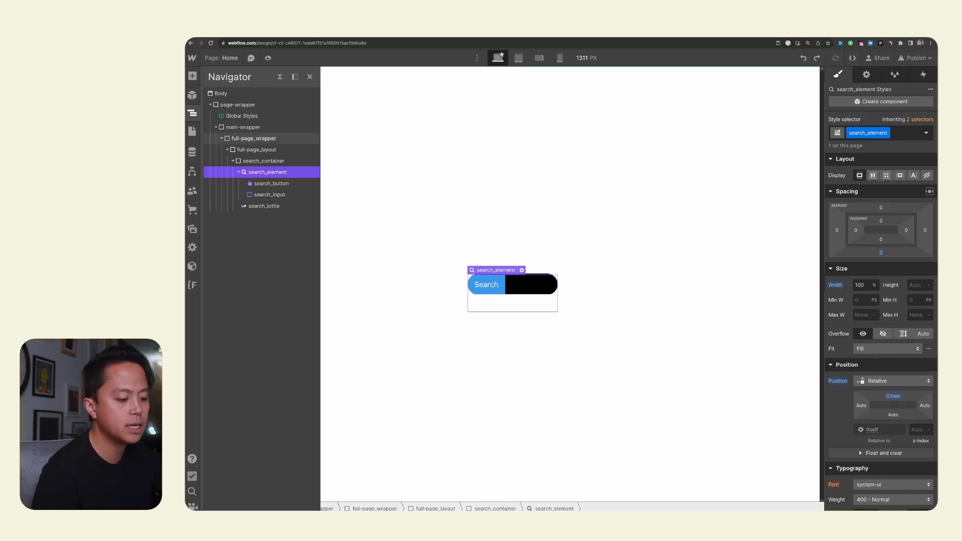
Set the cursor of search_element to pointer
scroll(884, 393, down, 4)
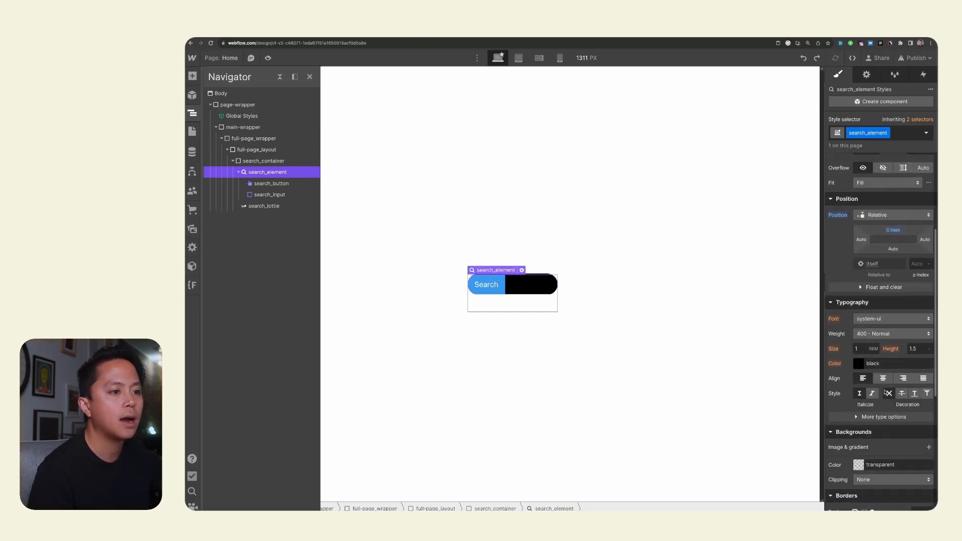
scroll(884, 393, down, 6)
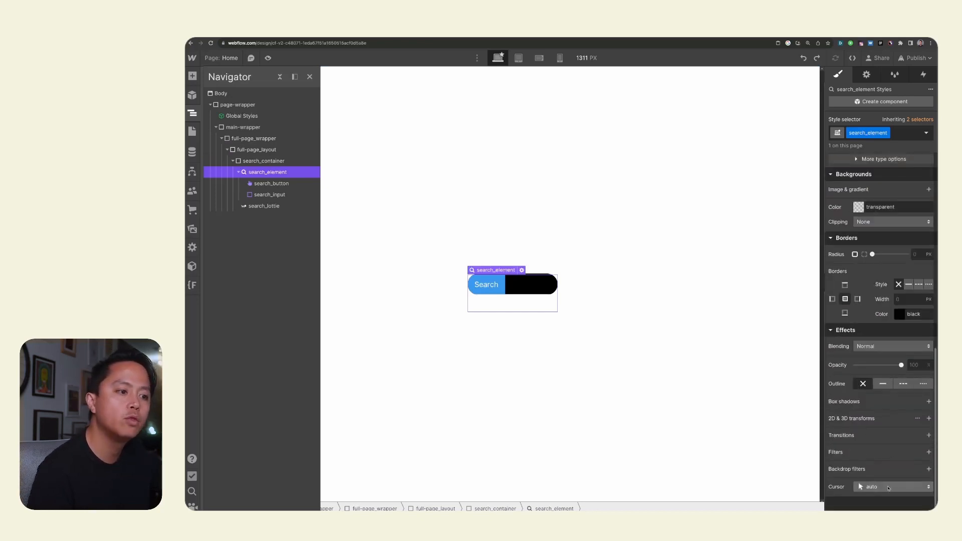
click(872, 486)
click(882, 126)
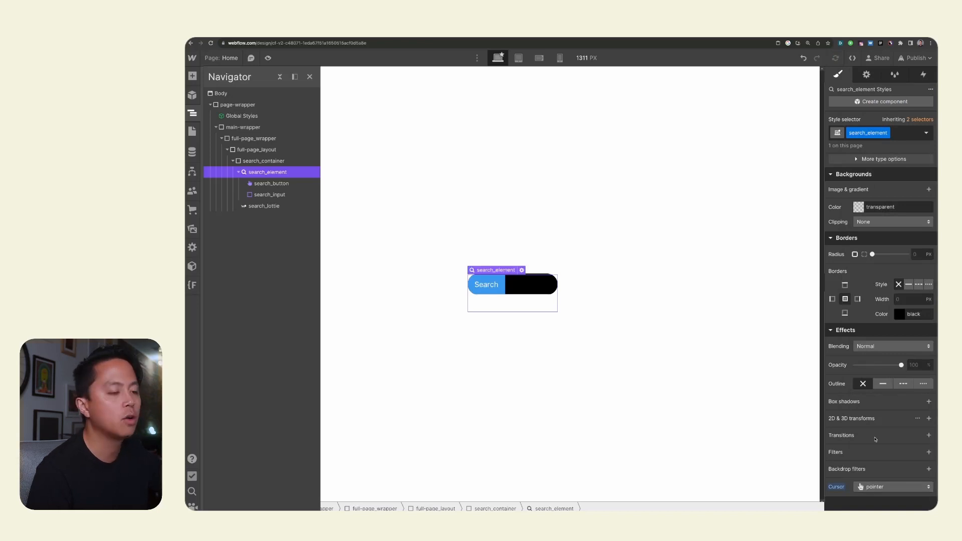
scroll(883, 401, up, 1)
scroll(883, 402, up, 10)
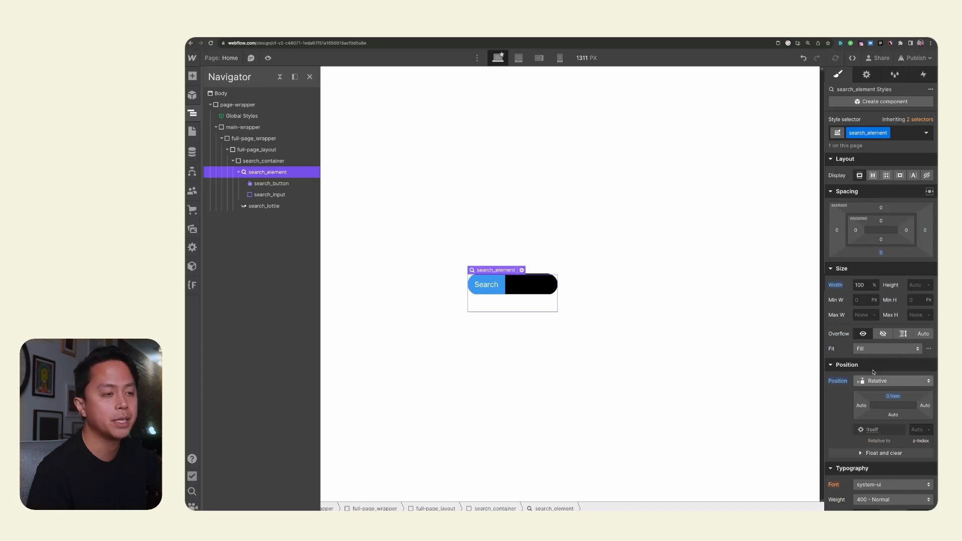
scroll(880, 347, down, 1)
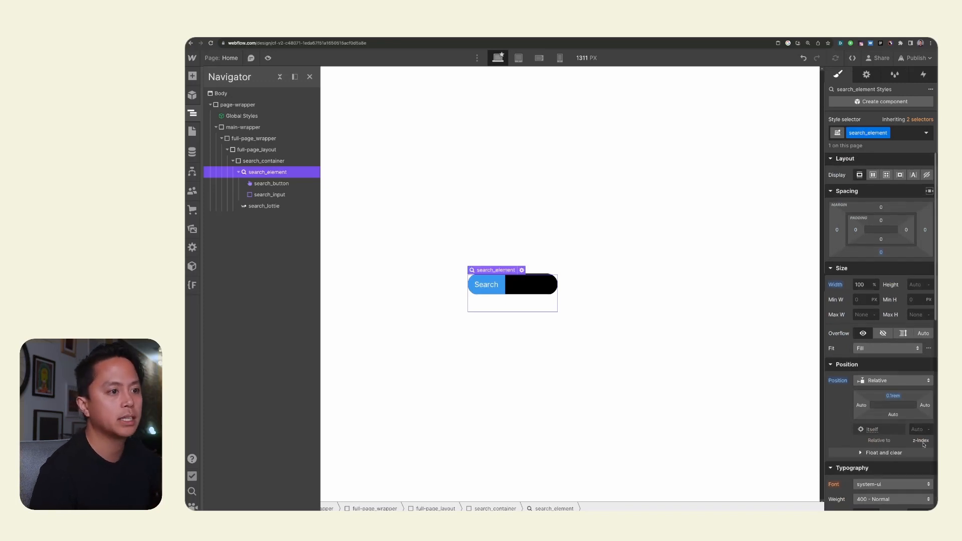
scroll(923, 444, down, 2)
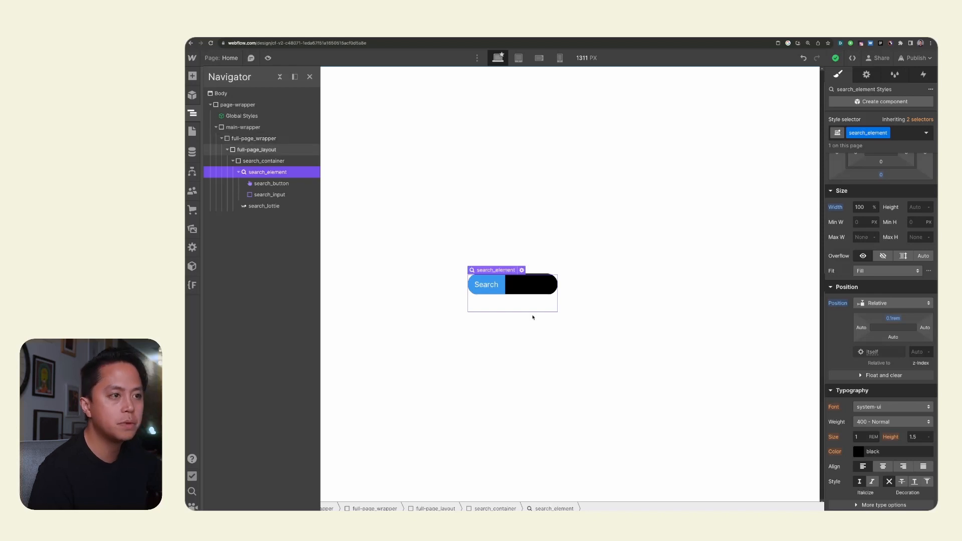
Set the typography color of search_element to white
scroll(883, 465, down, 1)
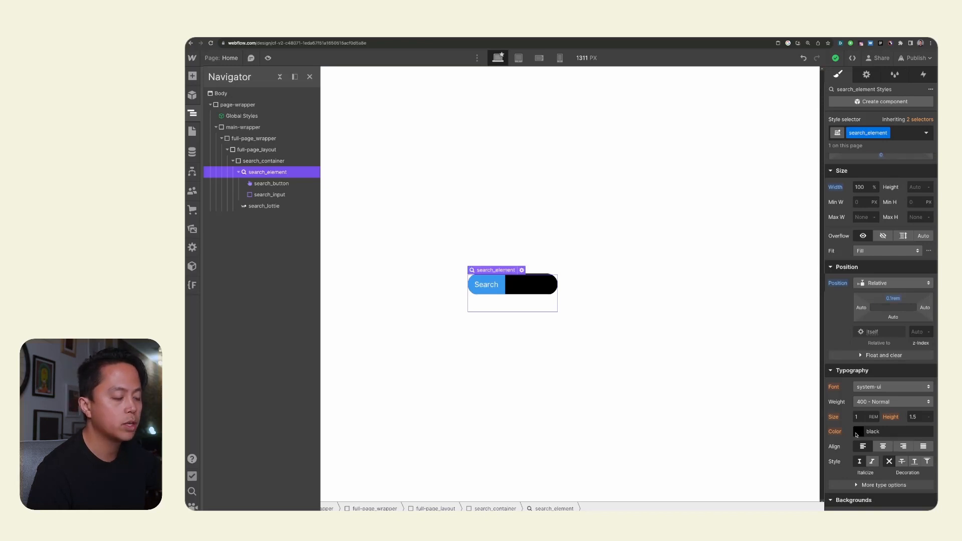
click(858, 432)
drag(851, 300, 808, 220)
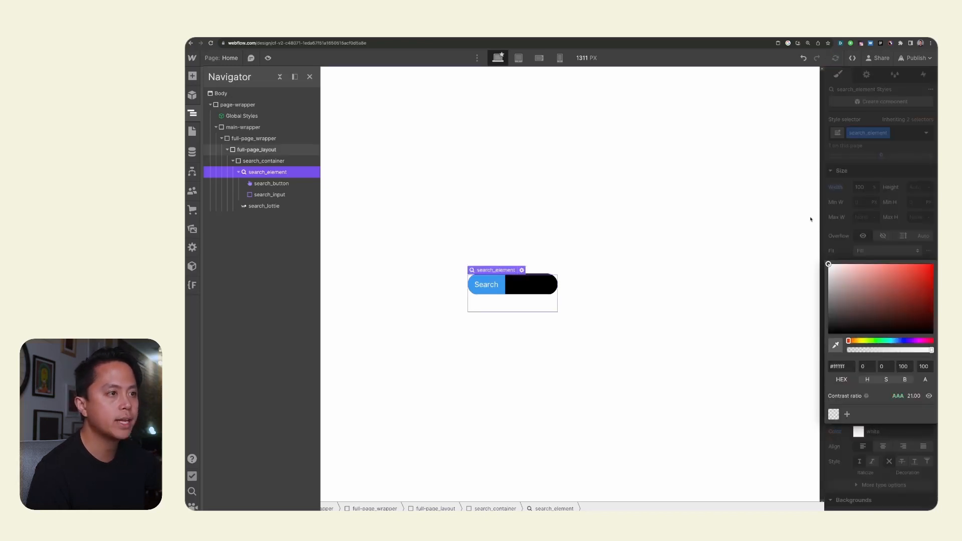
click(836, 226)
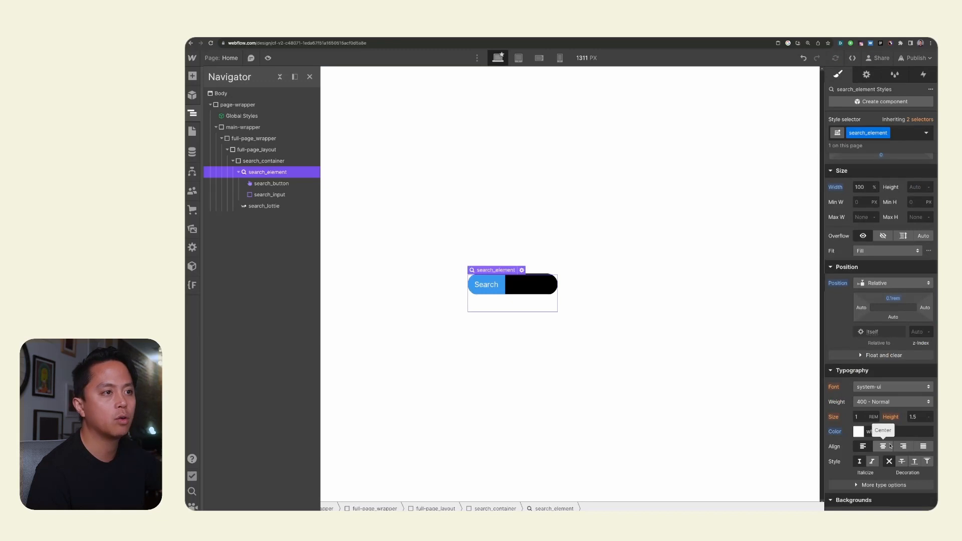
Set the display of search_button to Block
click(289, 182)
click(279, 194)
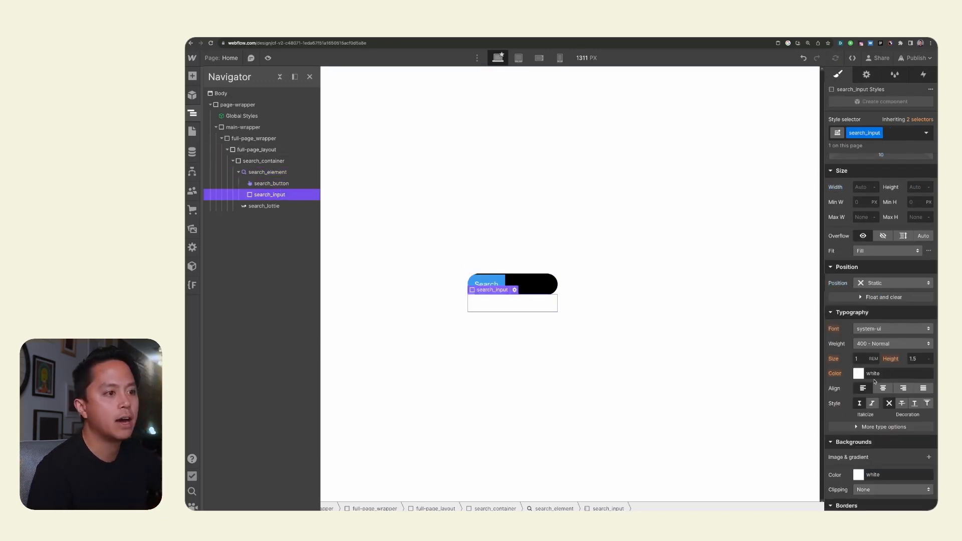
click(485, 284)
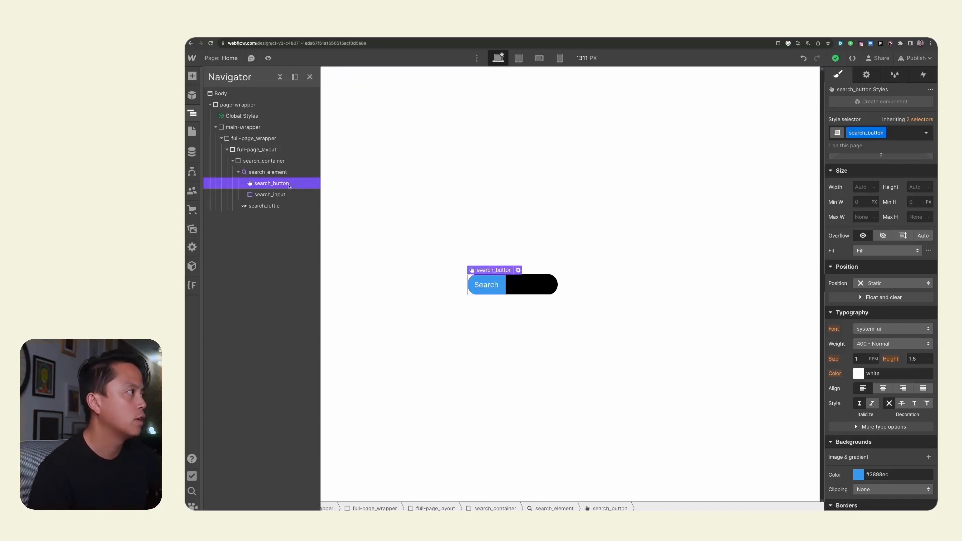
scroll(842, 261, up, 3)
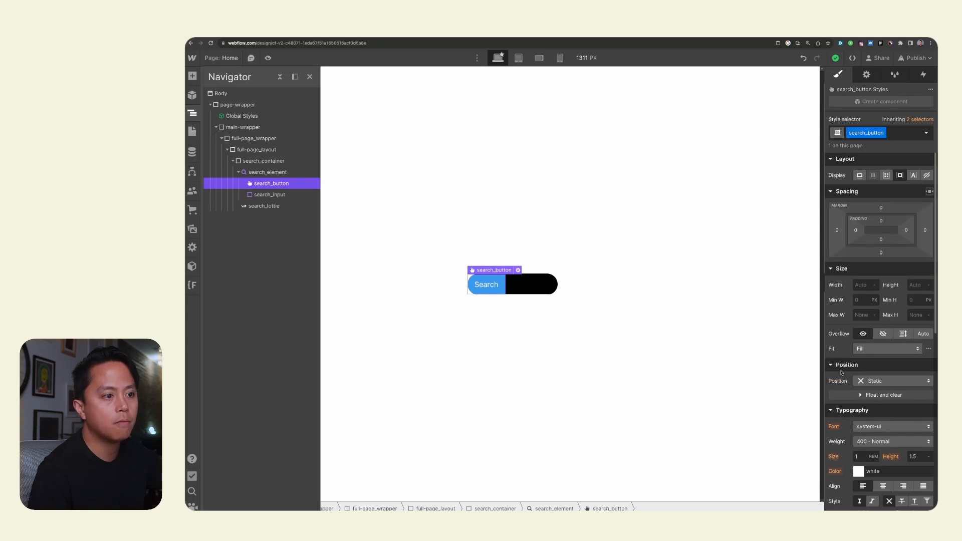
scroll(846, 376, down, 10)
scroll(851, 381, up, 10)
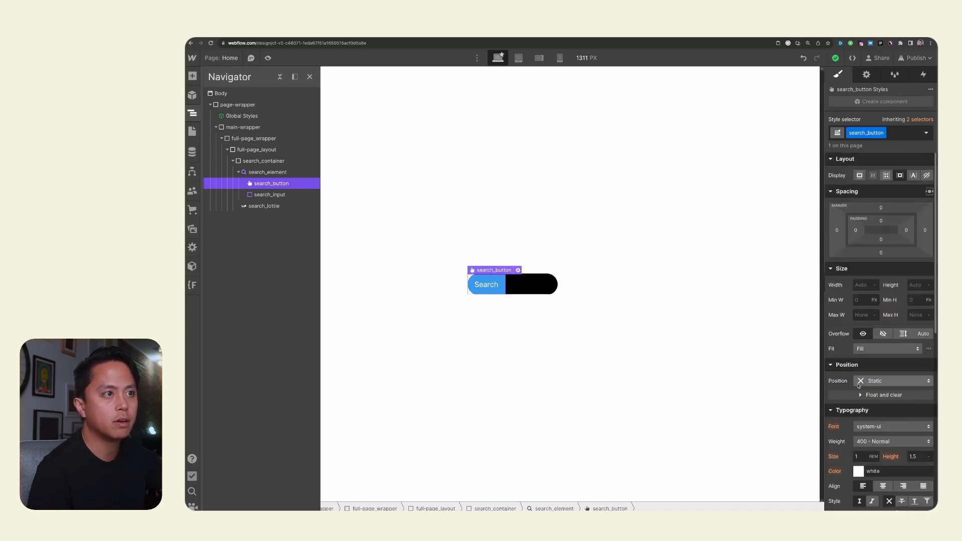
scroll(859, 384, down, 5)
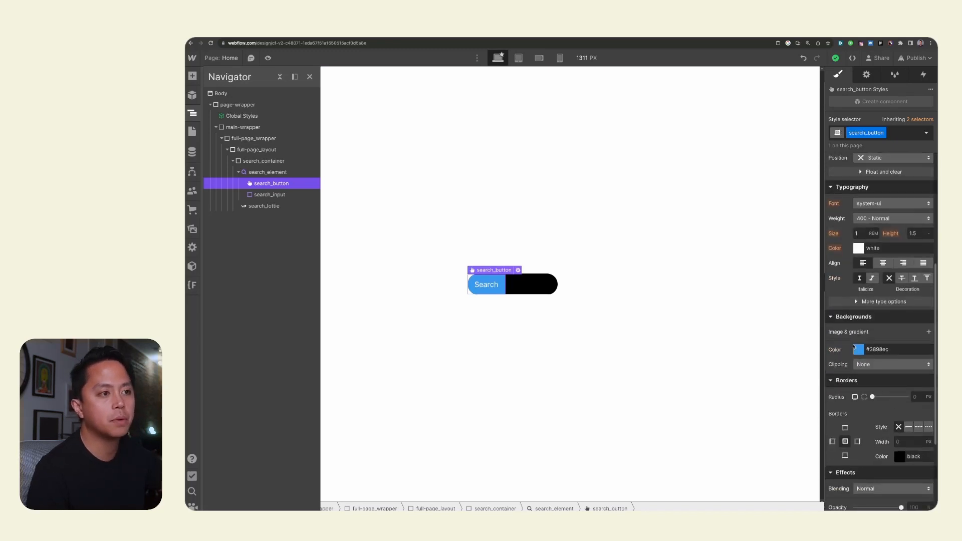
scroll(863, 351, up, 4)
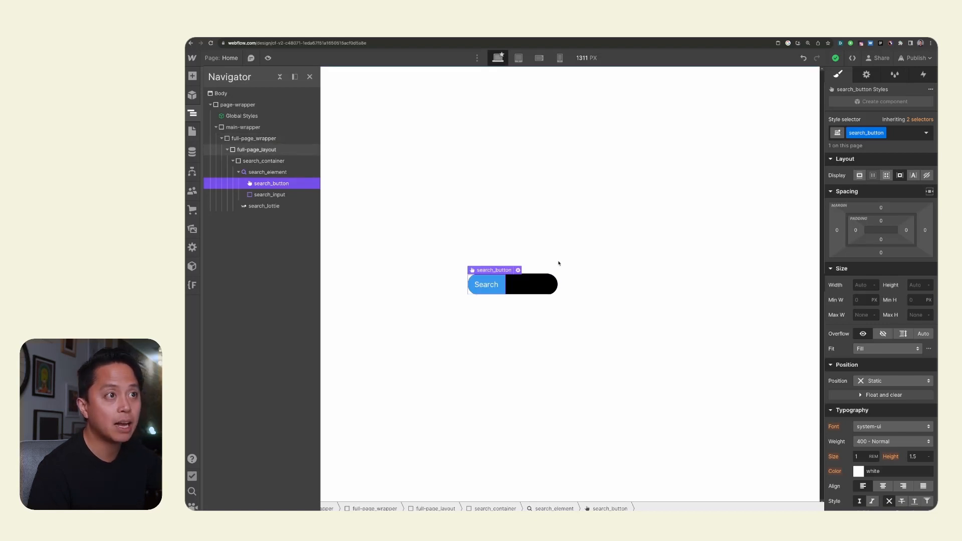
click(859, 175)
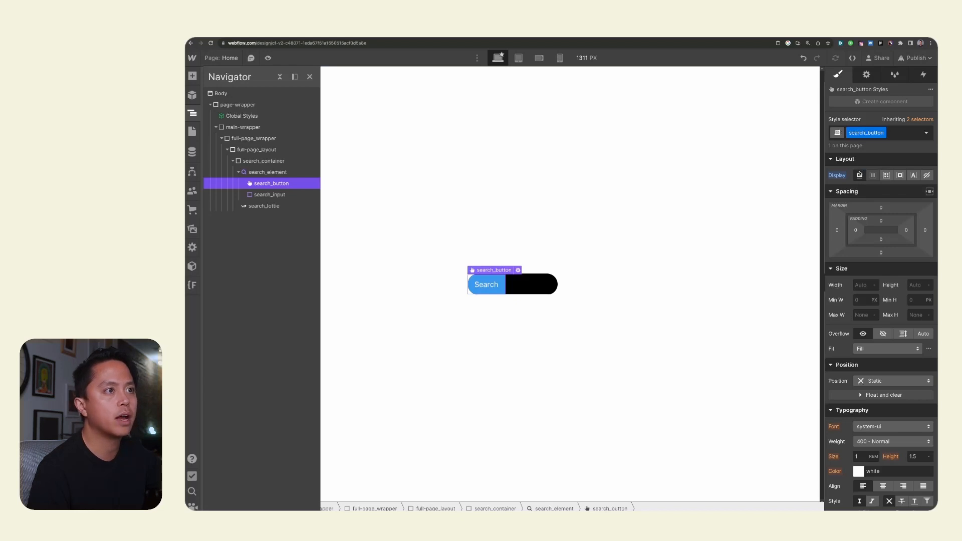
Set the position of search_button to Absolute with a left offset of 0.1 rem and a z-index of 2
scroll(872, 226, down, 3)
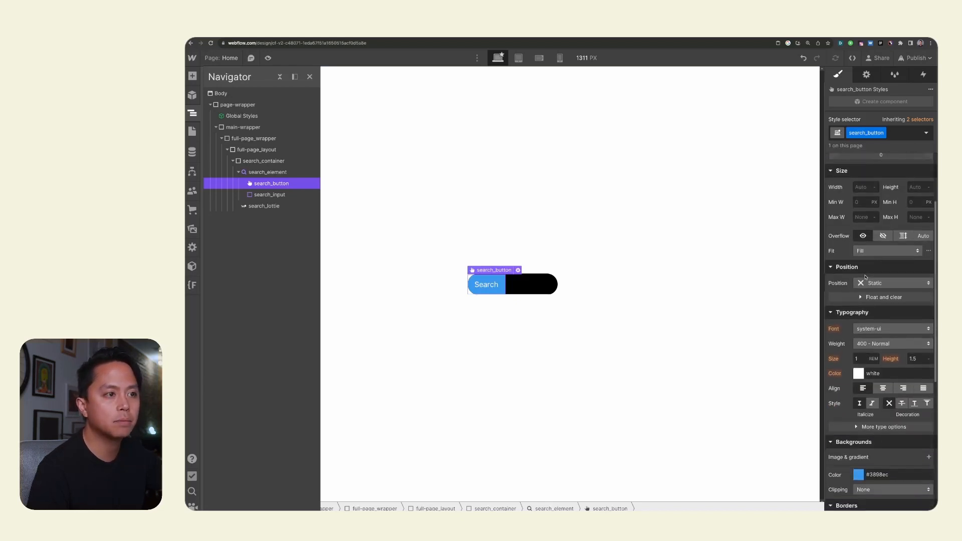
click(871, 269)
click(875, 289)
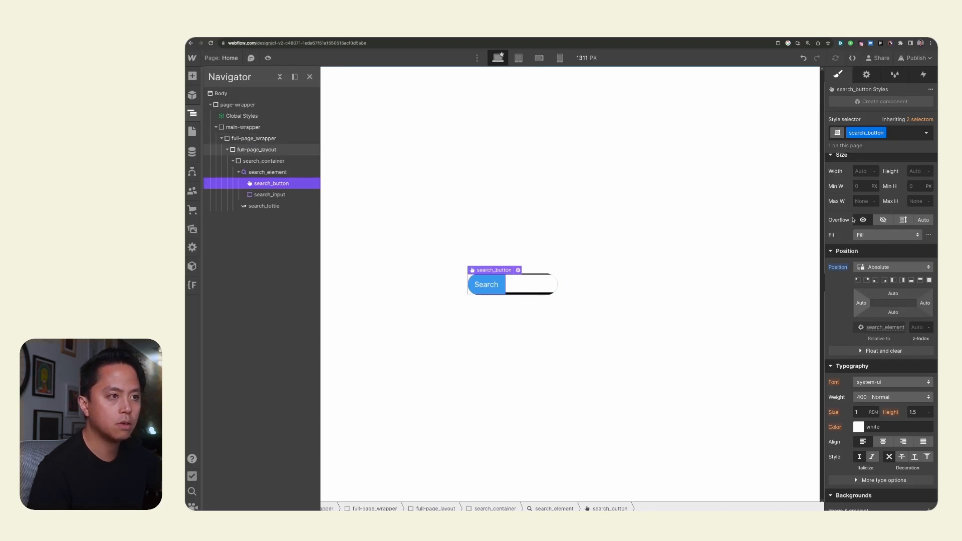
click(860, 303)
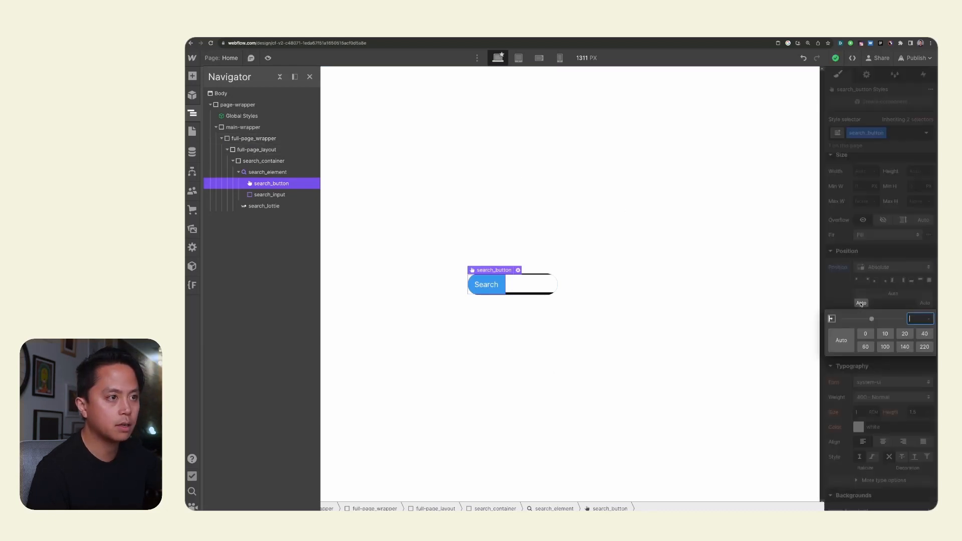
text(0.1rem)
key(Return)
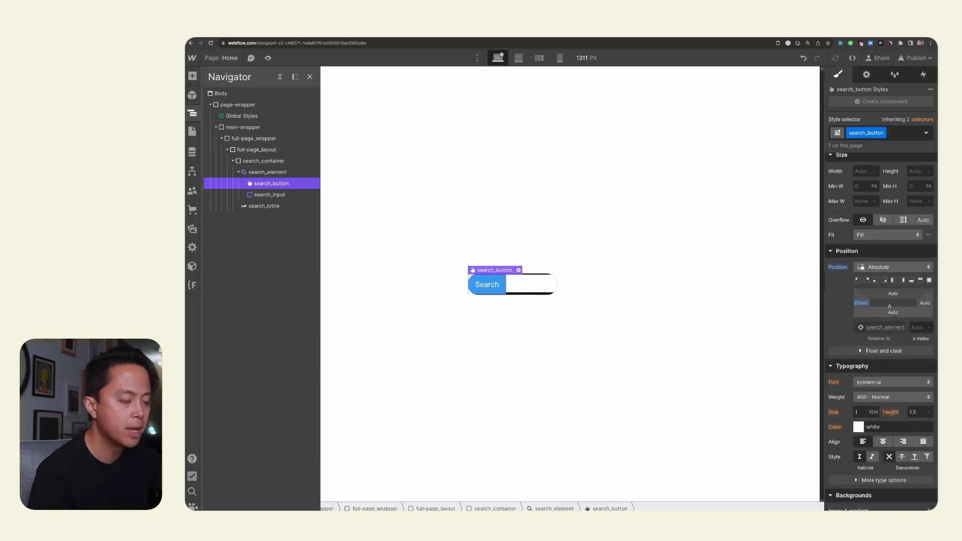
click(921, 327)
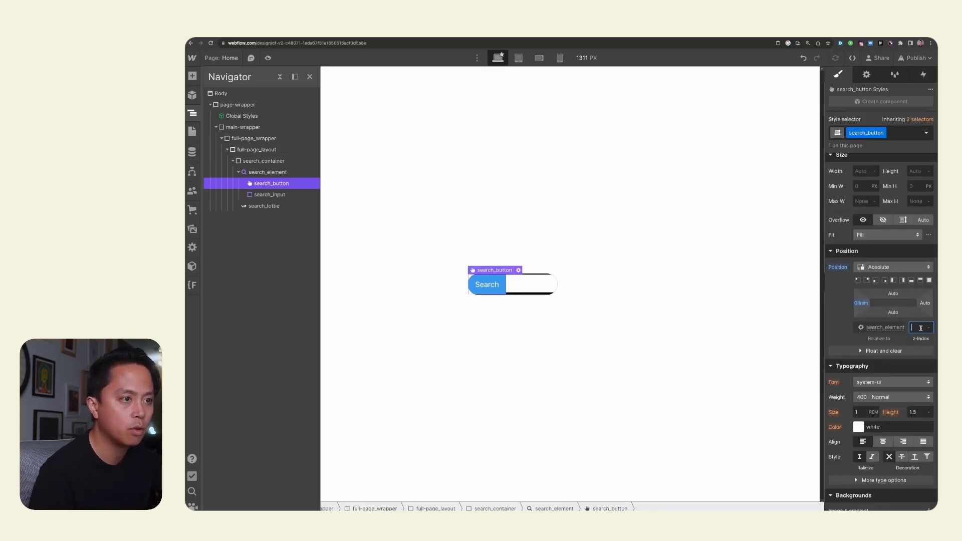
text(2)
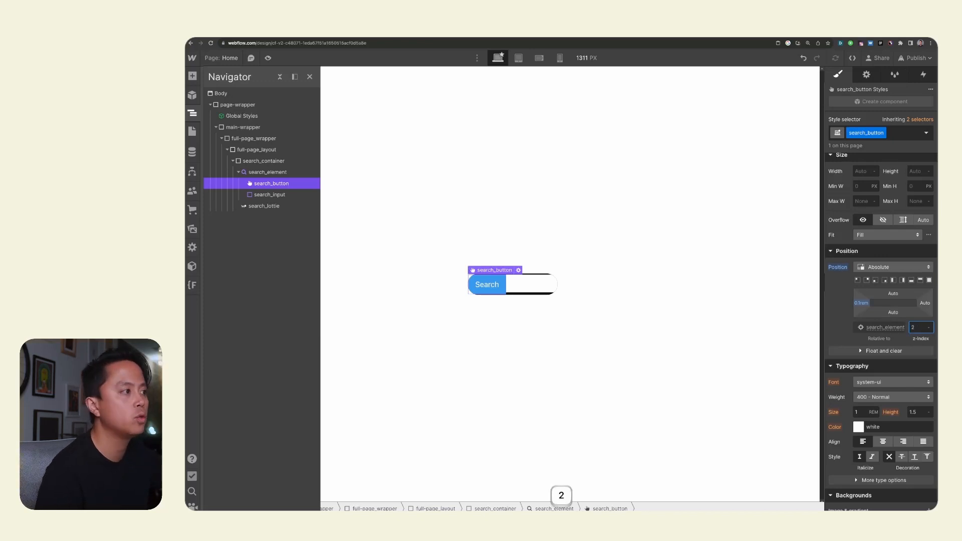
key(Return)
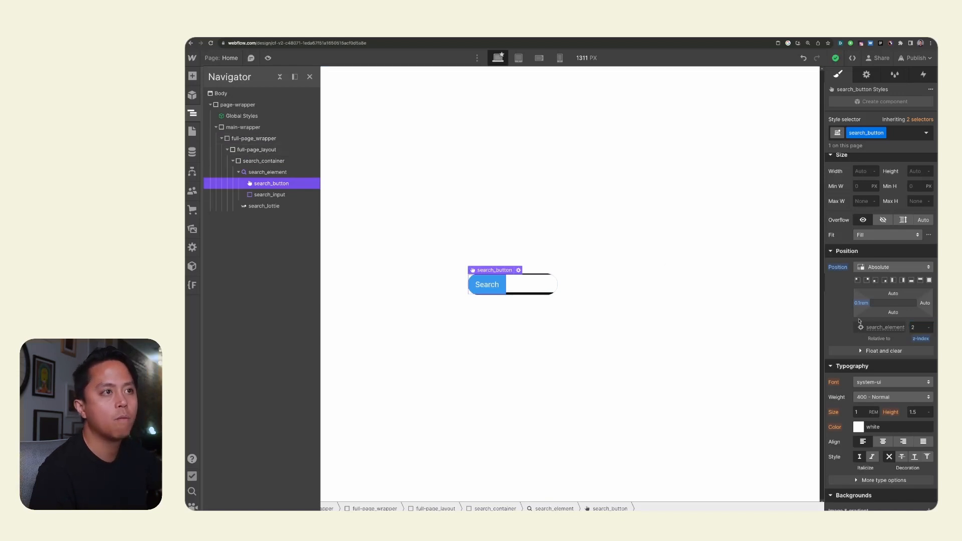
Reset the position setting of search_button
scroll(885, 161, up, 3)
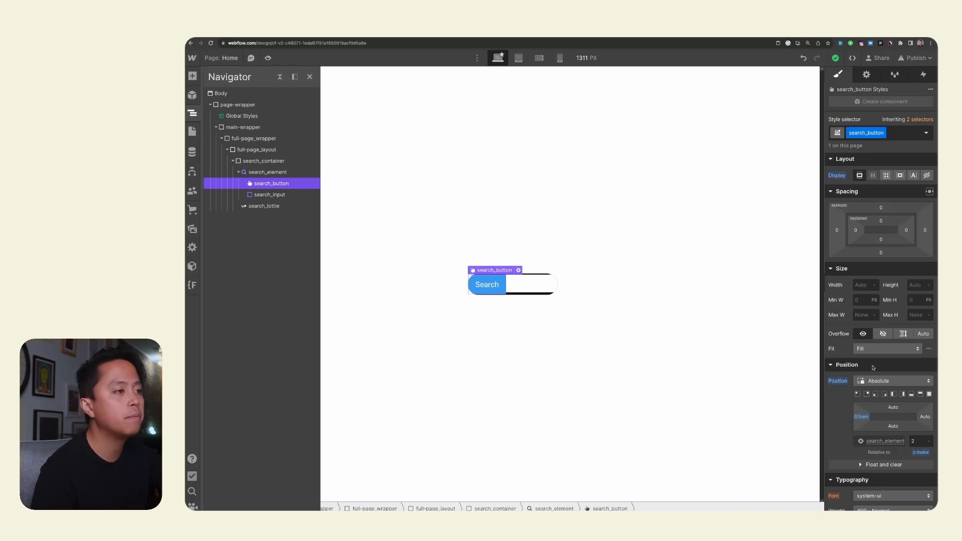
click(838, 382)
click(844, 394)
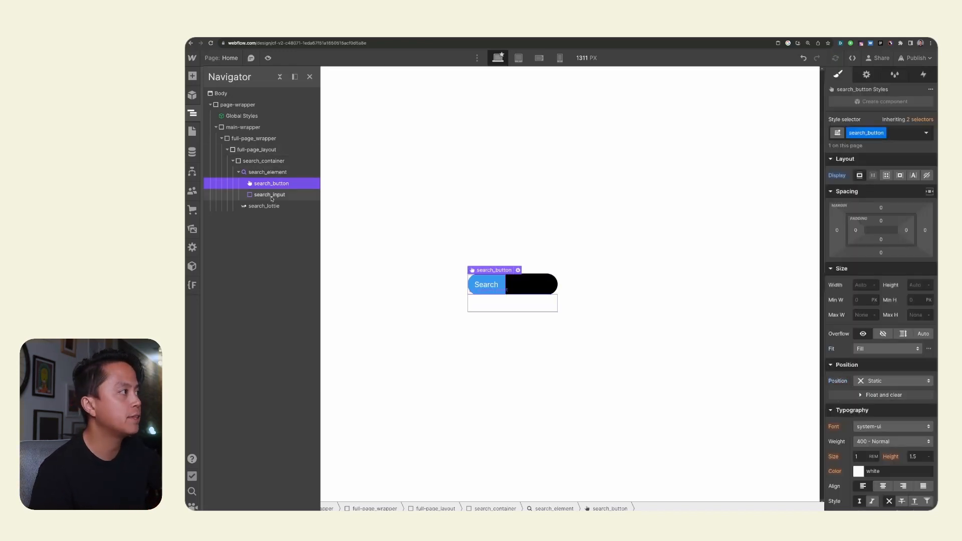
Set the position of search_button to Absolute again
click(499, 300)
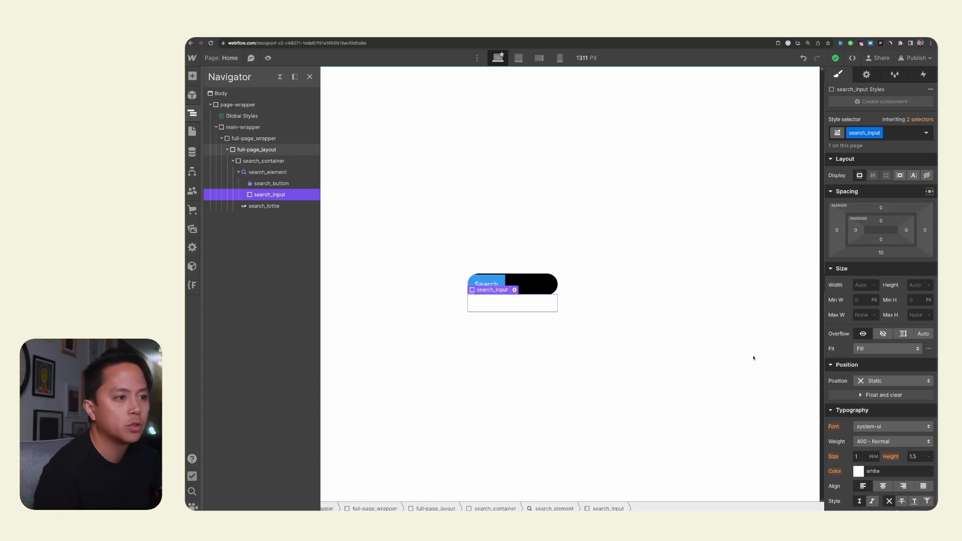
click(482, 283)
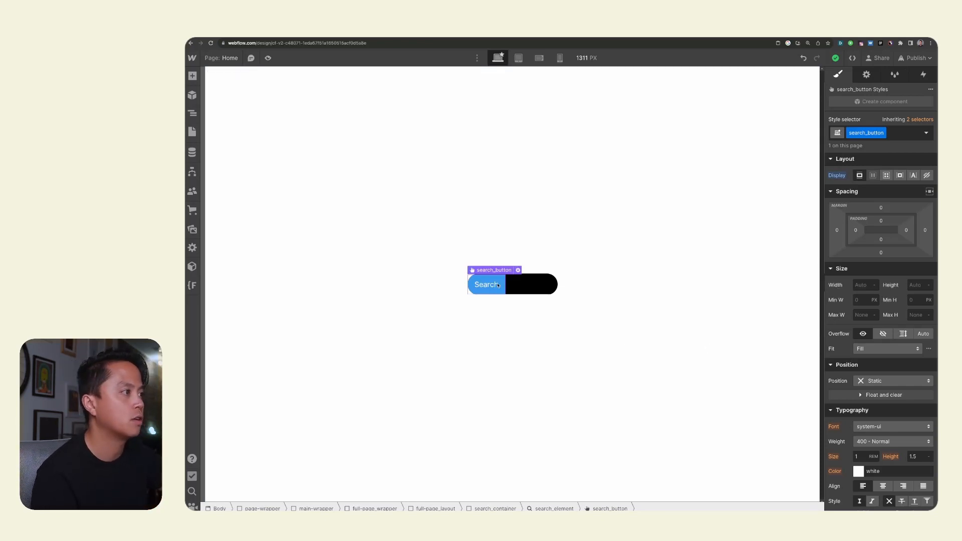
key(z)
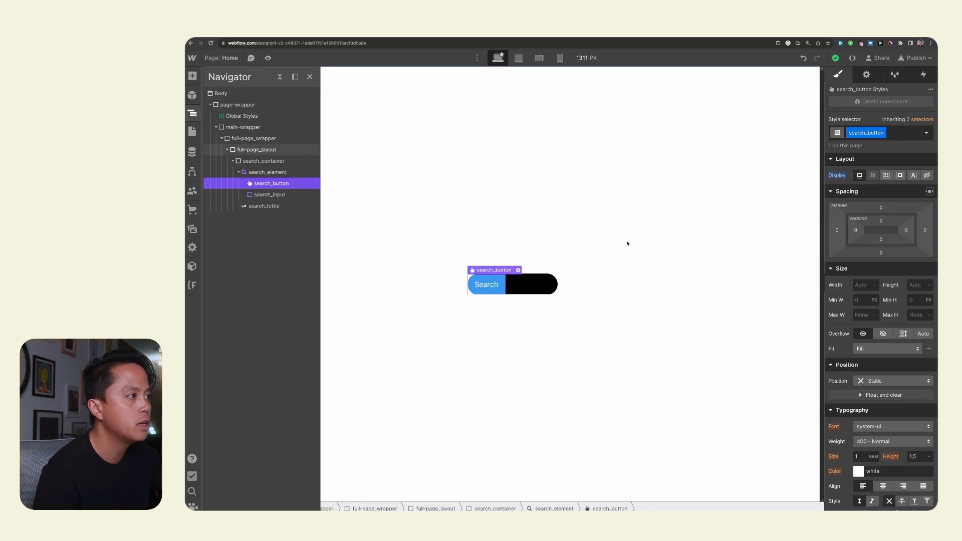
click(893, 380)
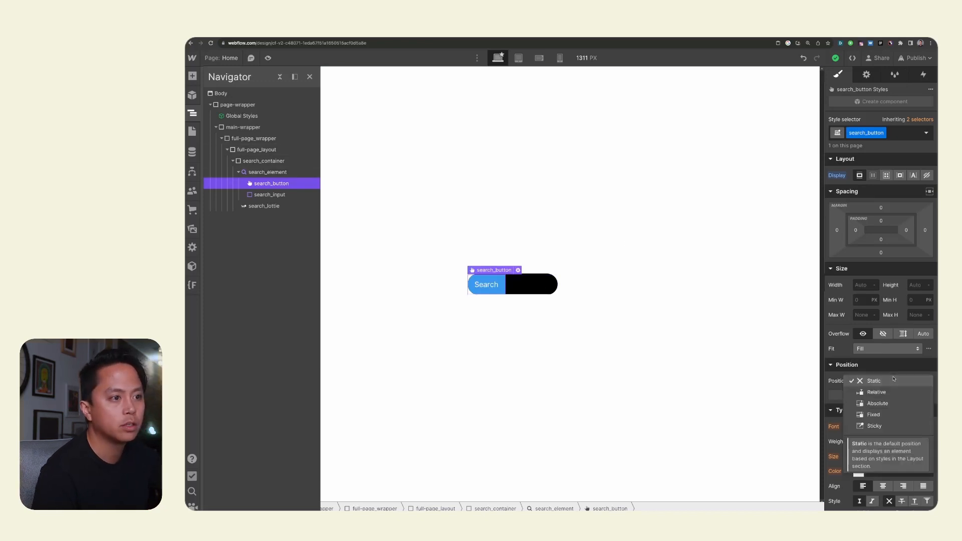
click(867, 403)
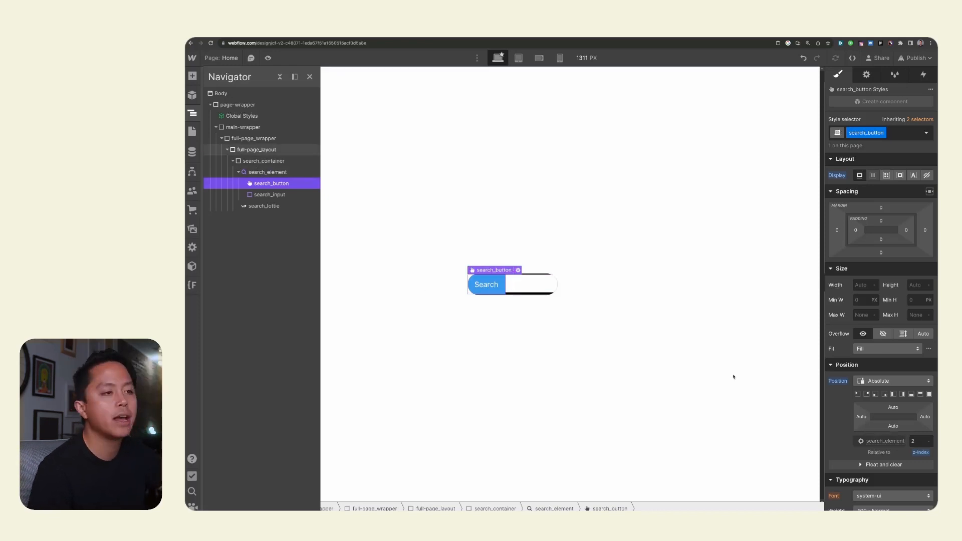
Remove the label text "Search" from search_button in its element settings
click(281, 174)
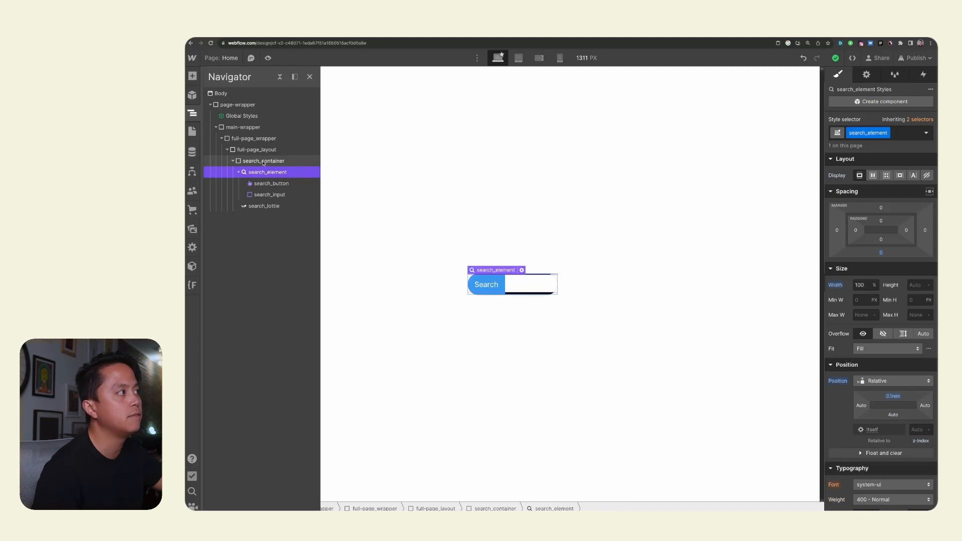
click(264, 161)
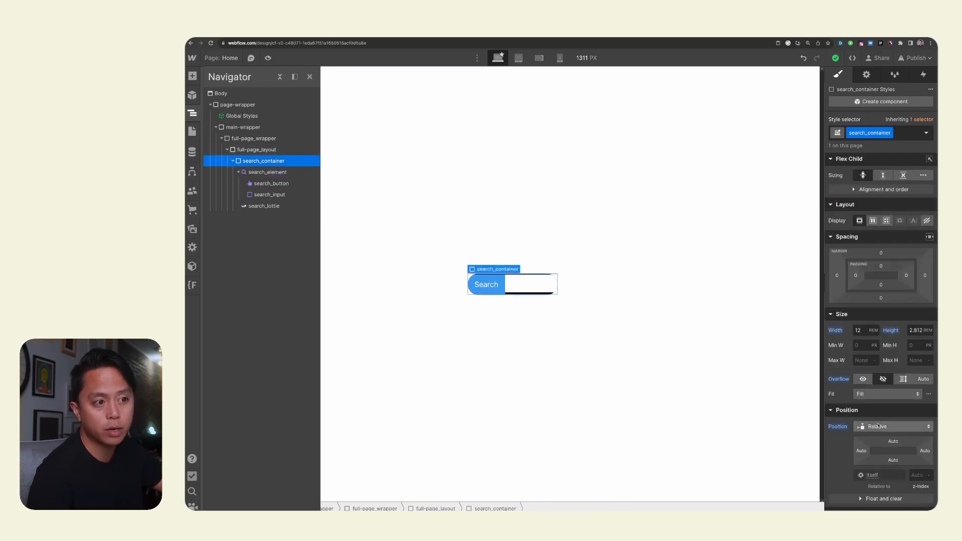
click(284, 172)
click(271, 184)
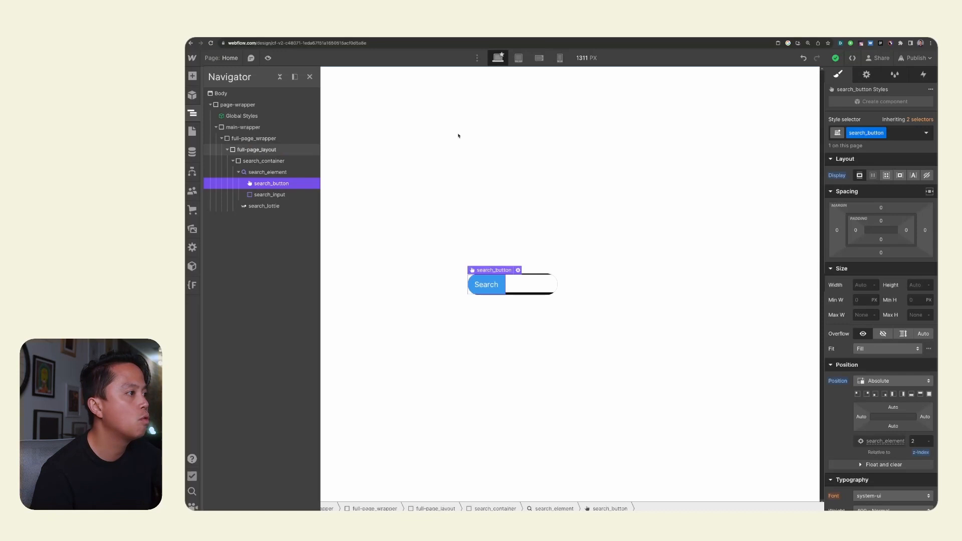
double_click(484, 286)
click(483, 287)
double_click(484, 286)
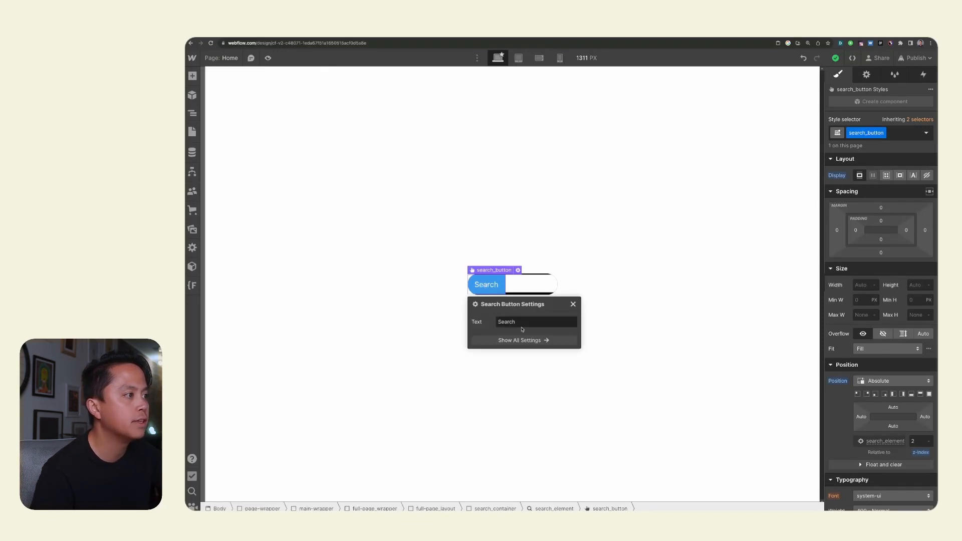
click(516, 320)
key(super+a)
key(BackSpace)
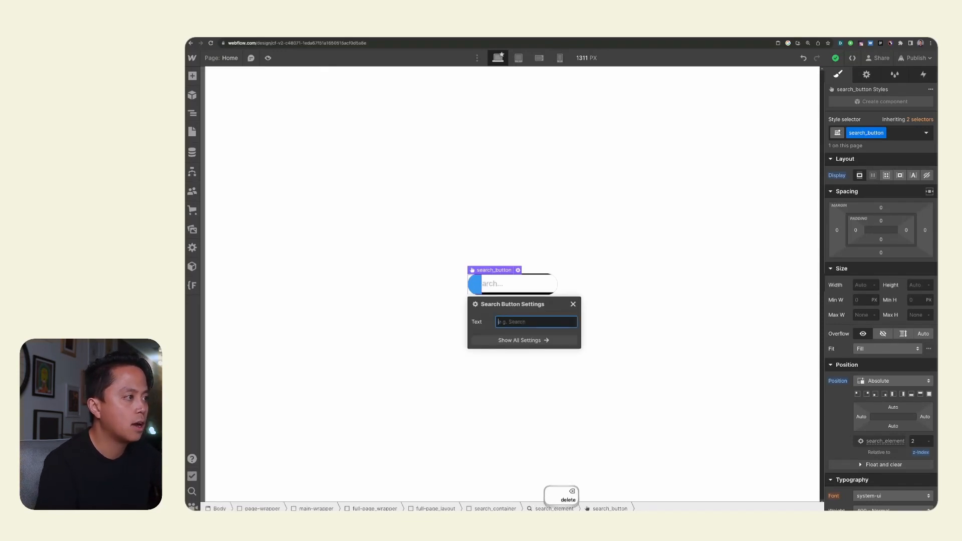
key(Escape)
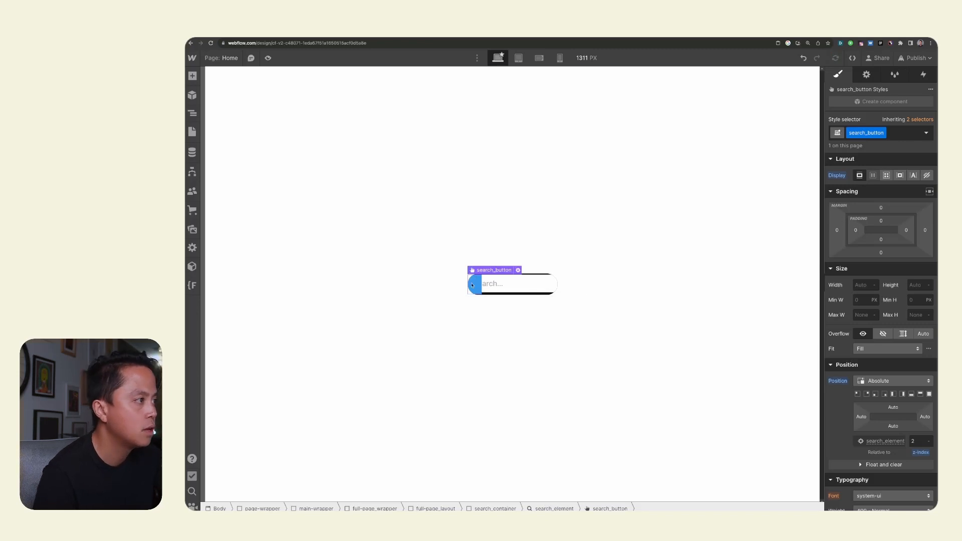
Make the background color of search_button fully transparent with an alpha of 0
key(z)
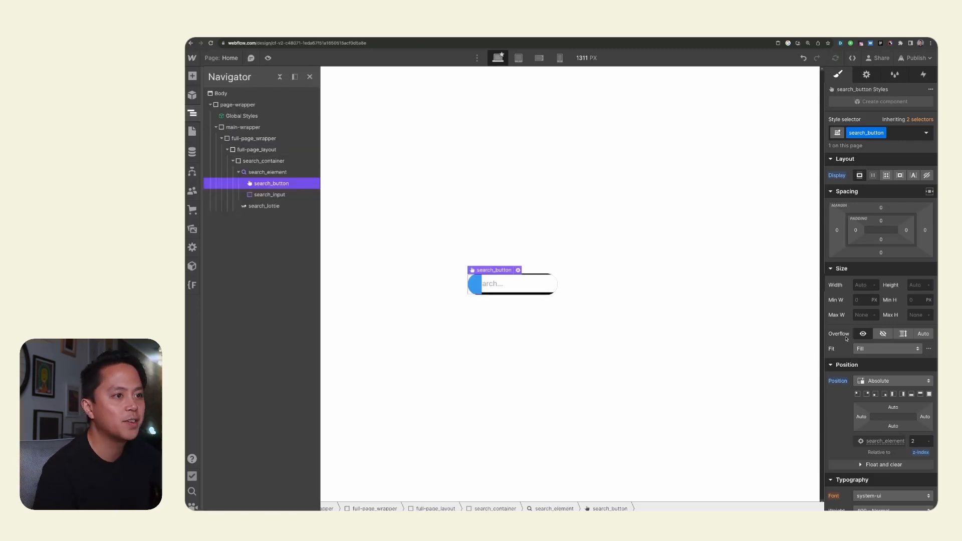
scroll(846, 420, down, 4)
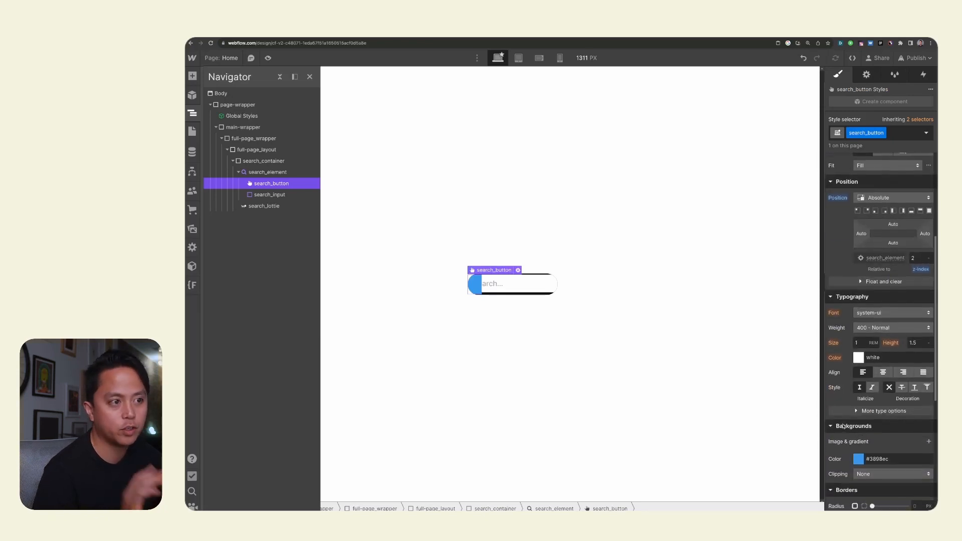
scroll(843, 425, down, 1)
click(860, 395)
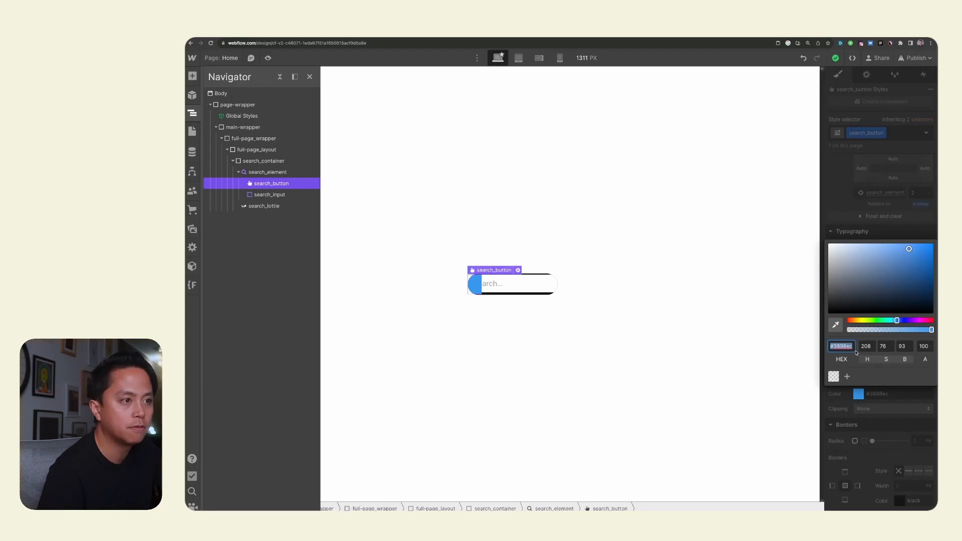
click(856, 330)
drag(857, 329, 792, 333)
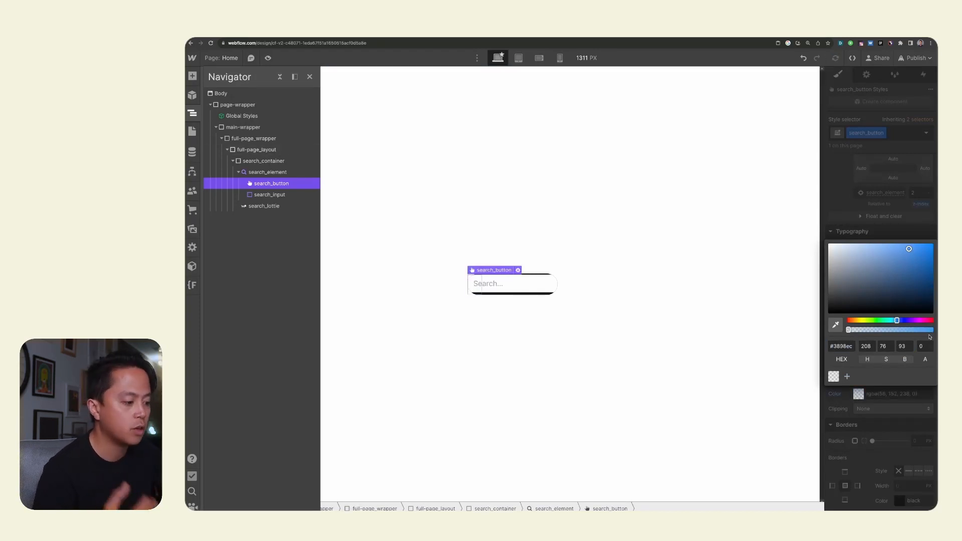
click(879, 407)
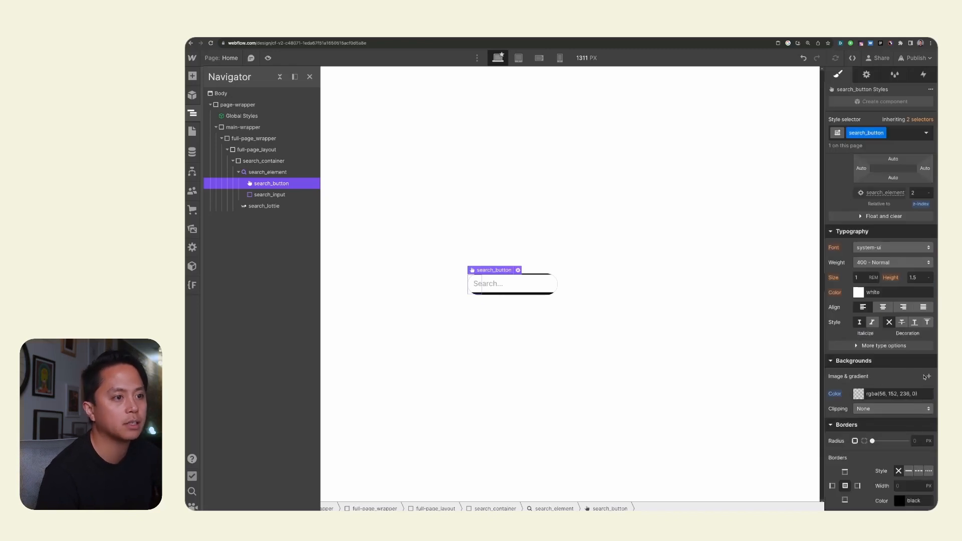
Add a background image to search_button using Vector.svg from the site's assets
click(926, 379)
click(891, 259)
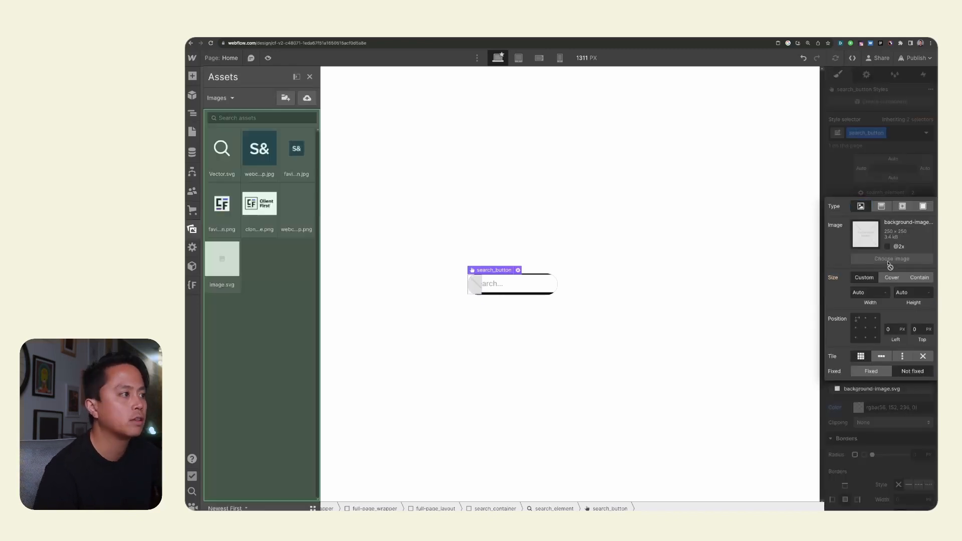
click(222, 149)
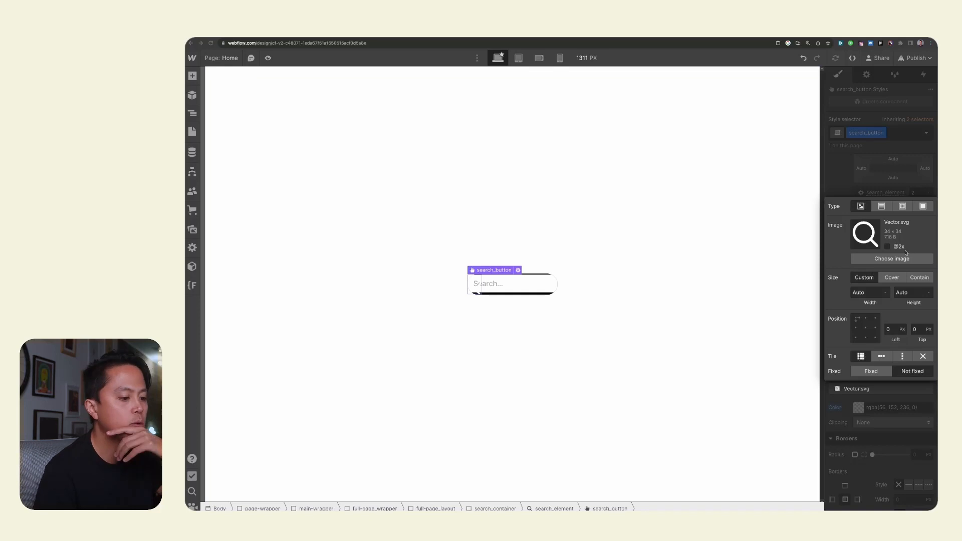
Set the width of search_button's background image to 1.35 rem
click(866, 293)
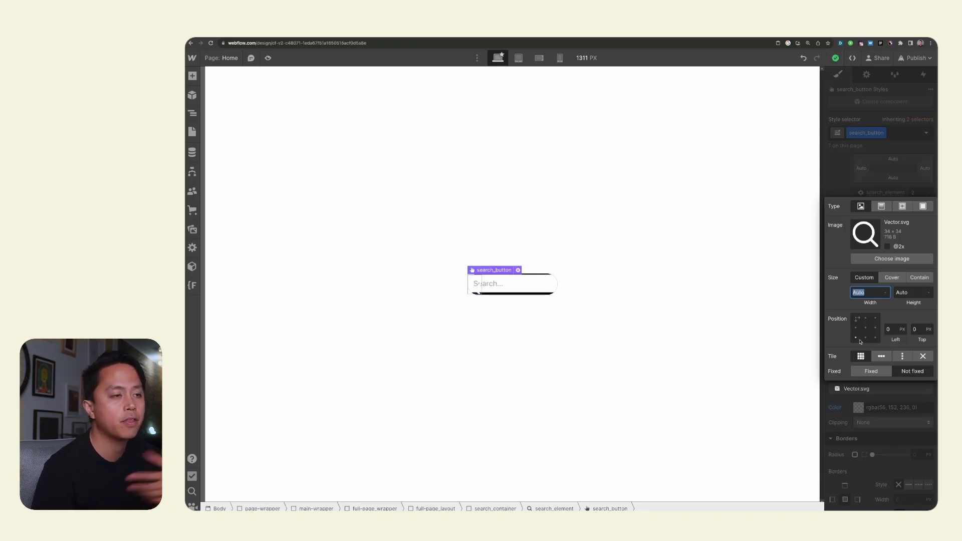
text(1.3)
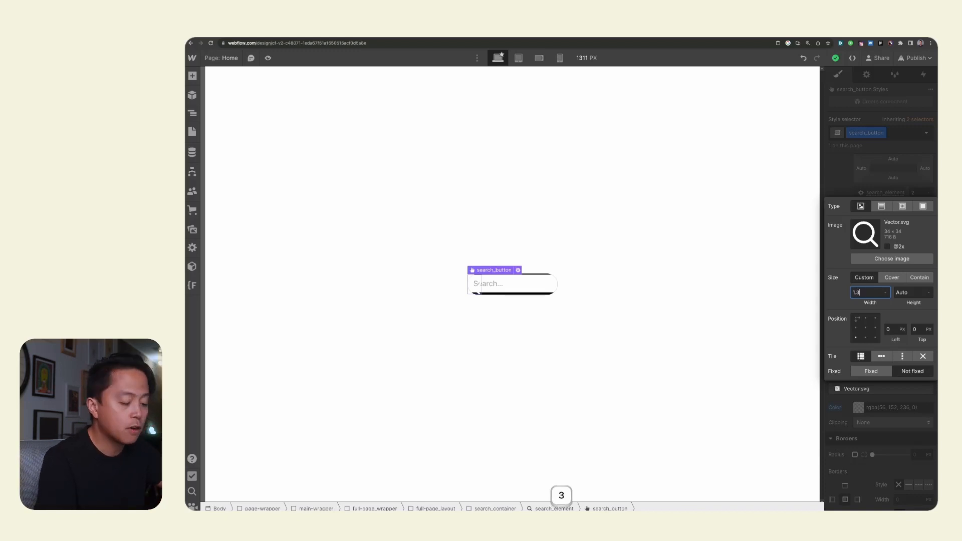
text(5rem)
key(Return)
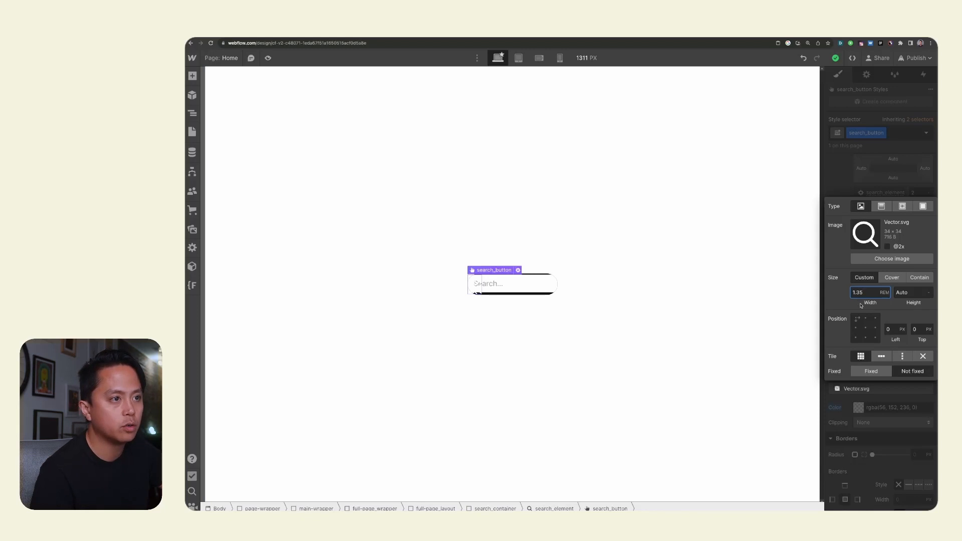
Center search_button's background image without tiling, and set its left position to 47%
click(866, 328)
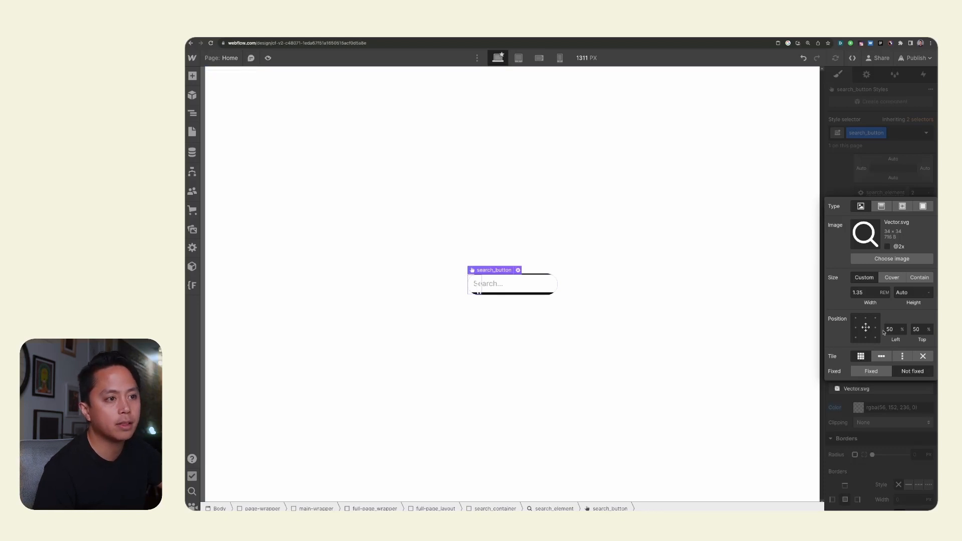
click(921, 356)
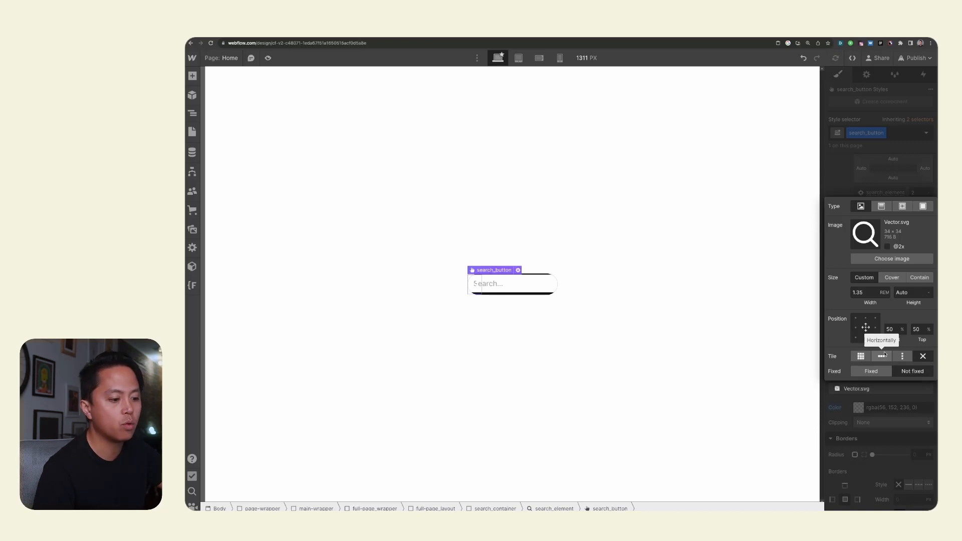
click(891, 329)
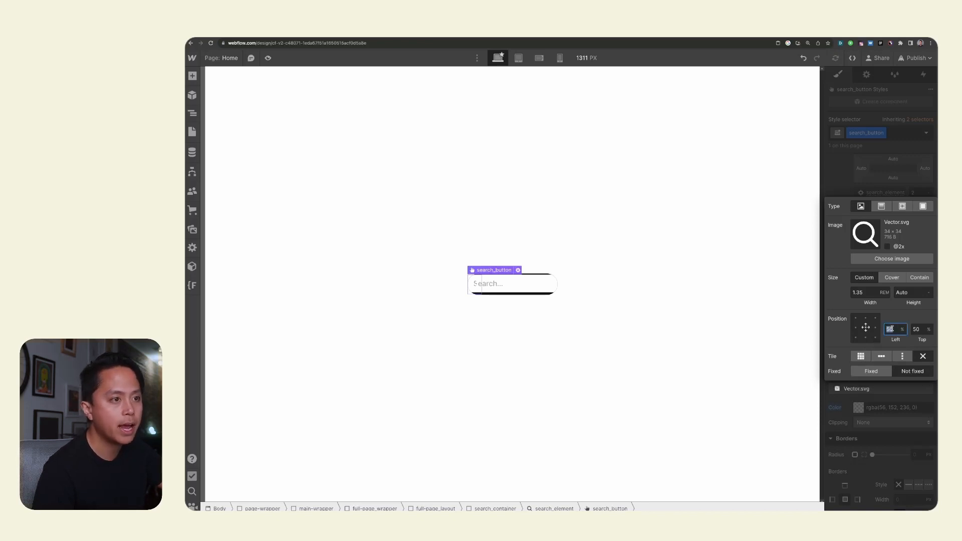
text(47)
key(Return)
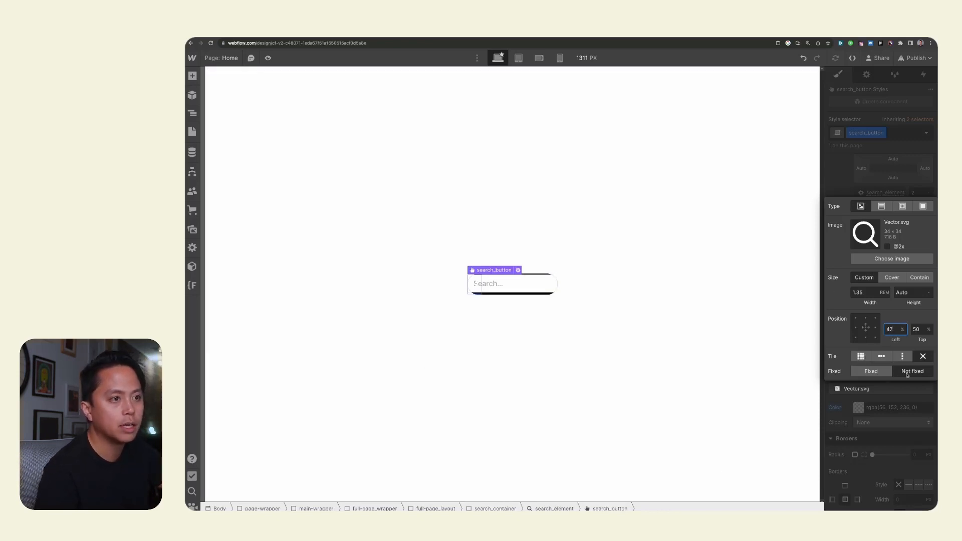
click(888, 408)
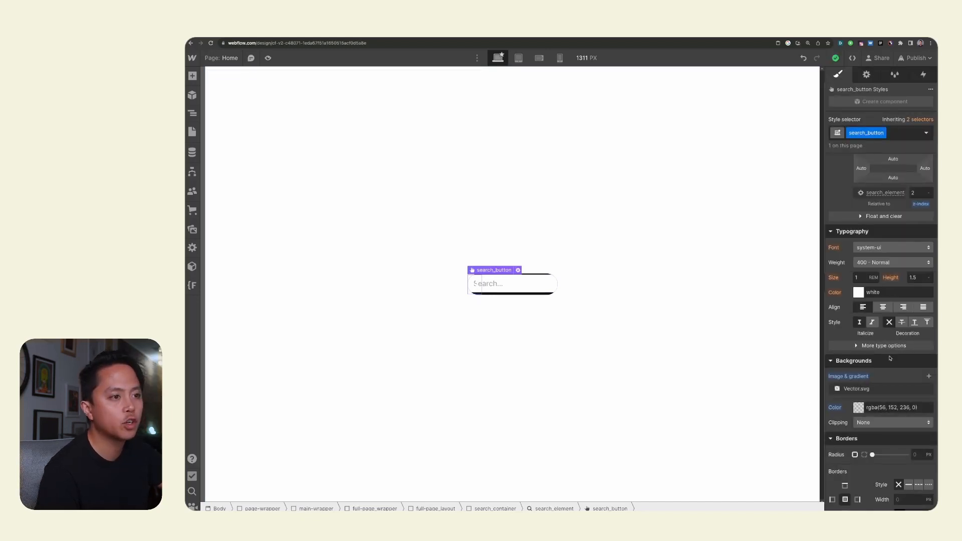
scroll(882, 356, down, 2)
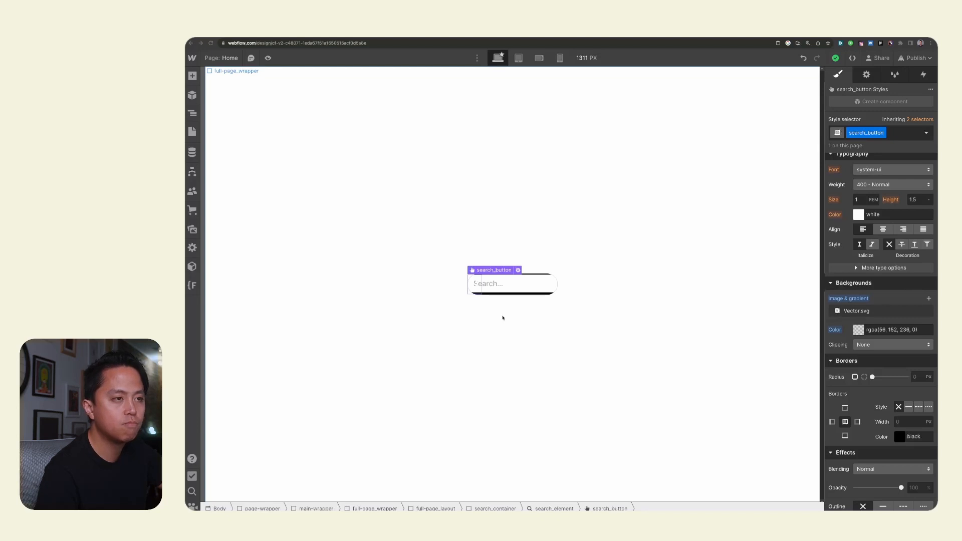
scroll(842, 307, up, 5)
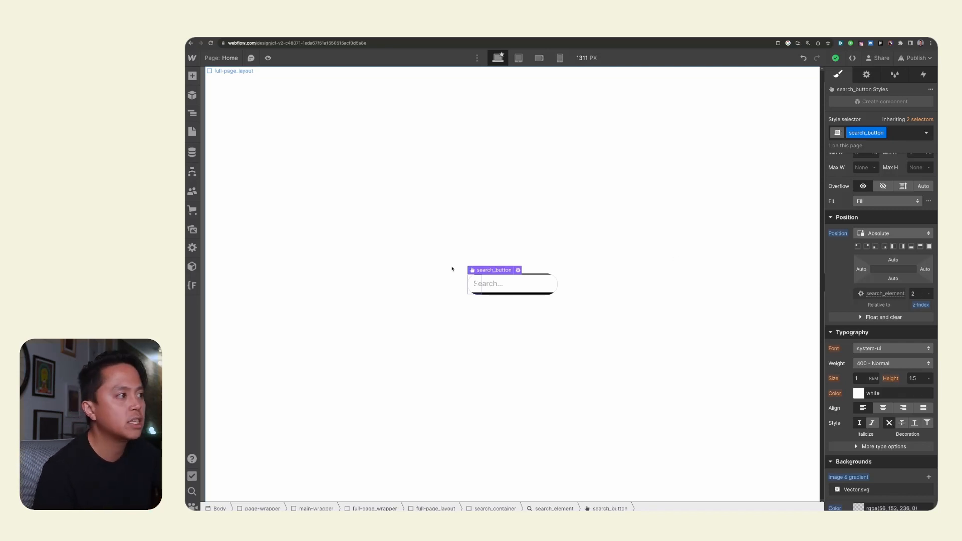
click(539, 284)
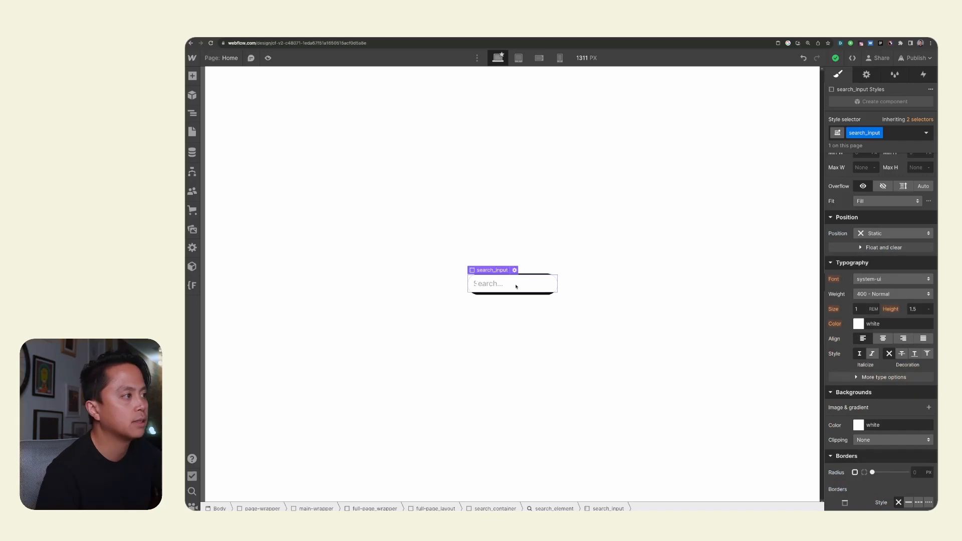
click(479, 281)
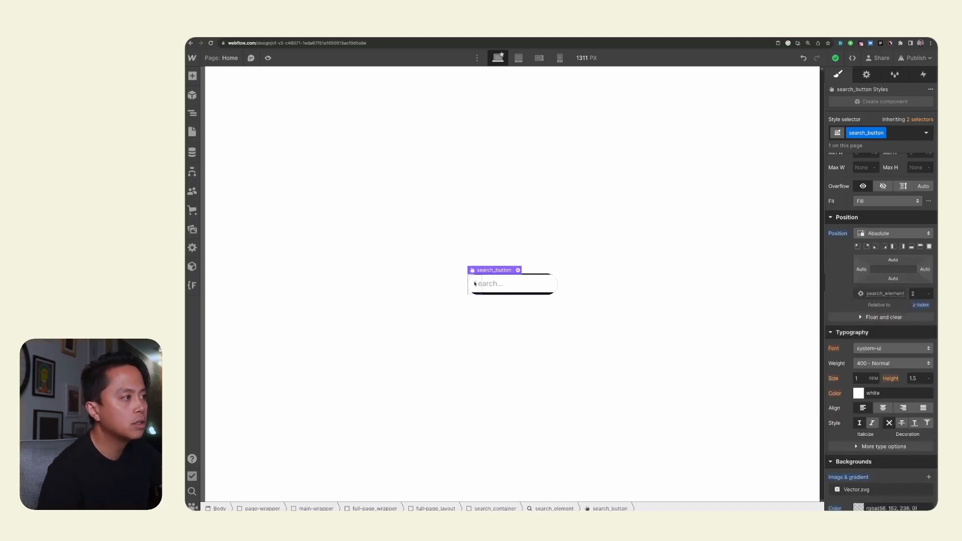
click(517, 289)
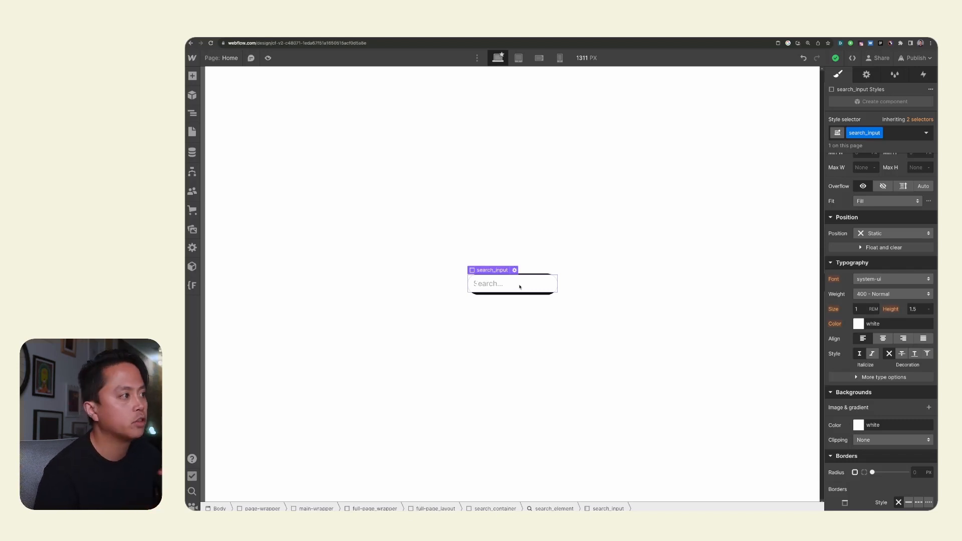
click(476, 291)
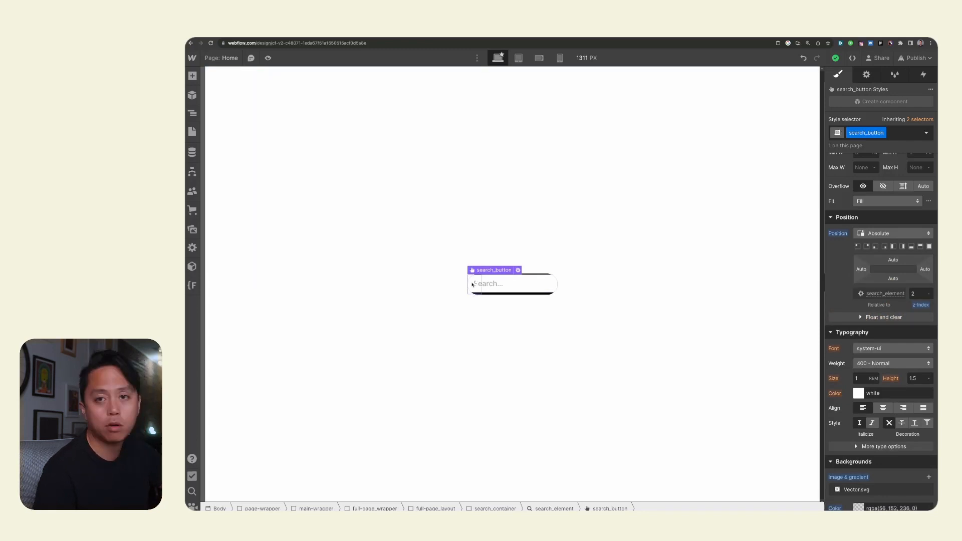
Set the bottom margin of search_input to 0
click(532, 277)
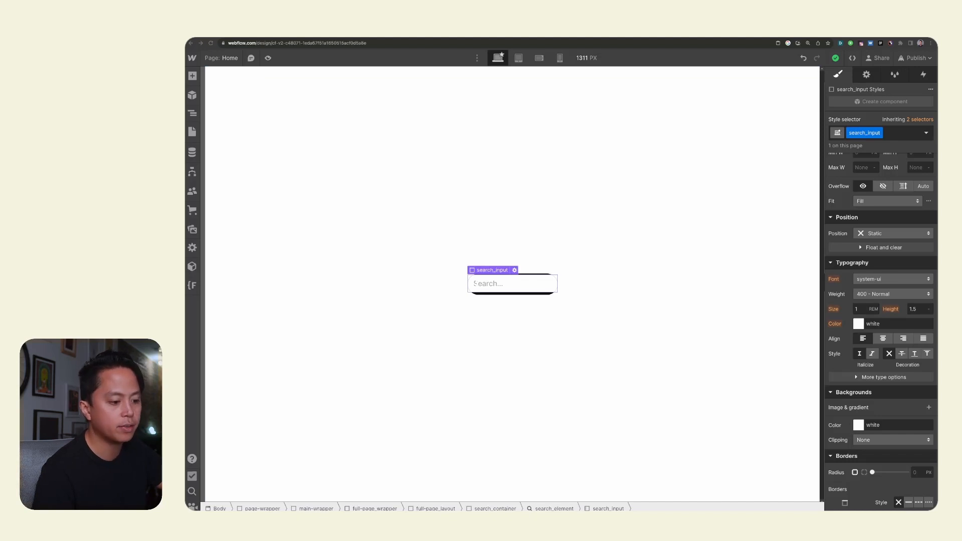
scroll(865, 301, up, 3)
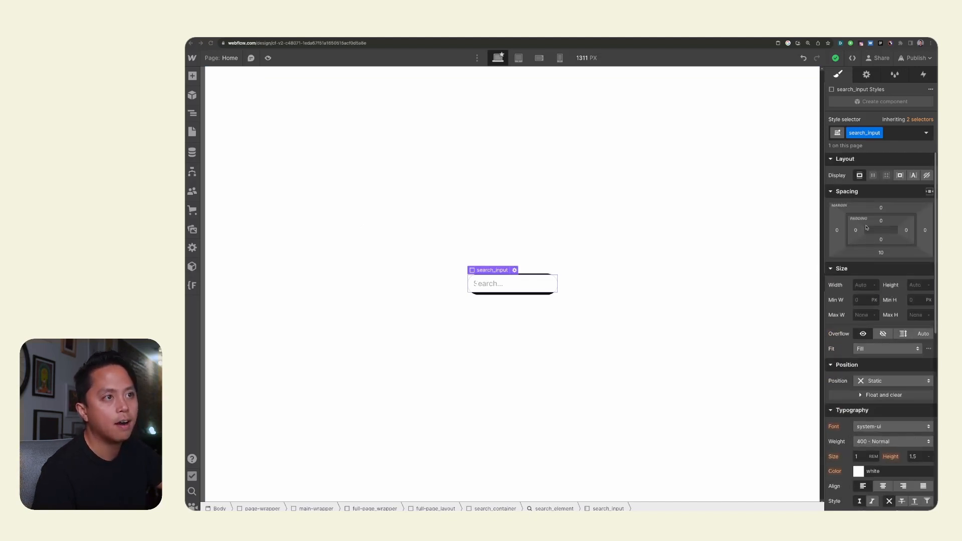
click(881, 254)
click(866, 284)
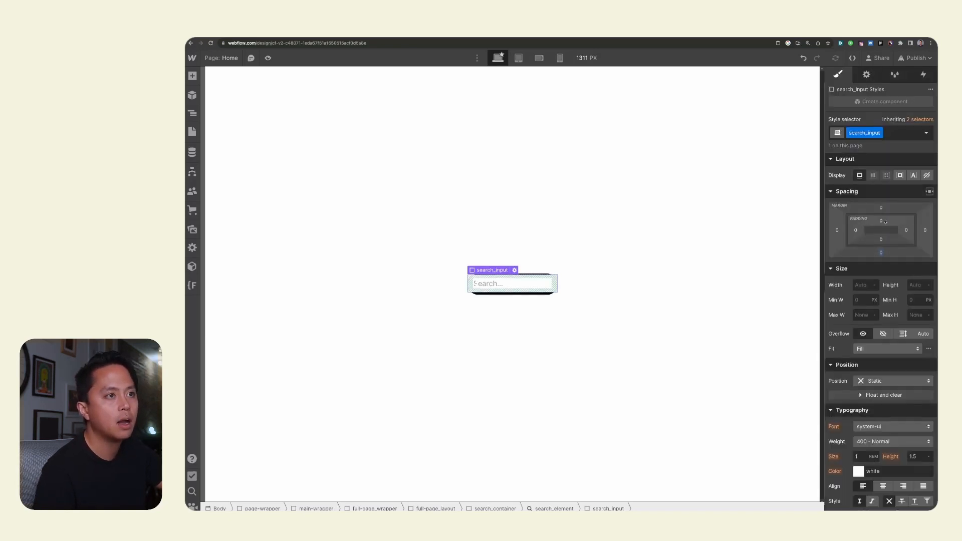
Set the top and bottom padding of search_input to 0.25 rem each
click(881, 220)
text(0.25rem)
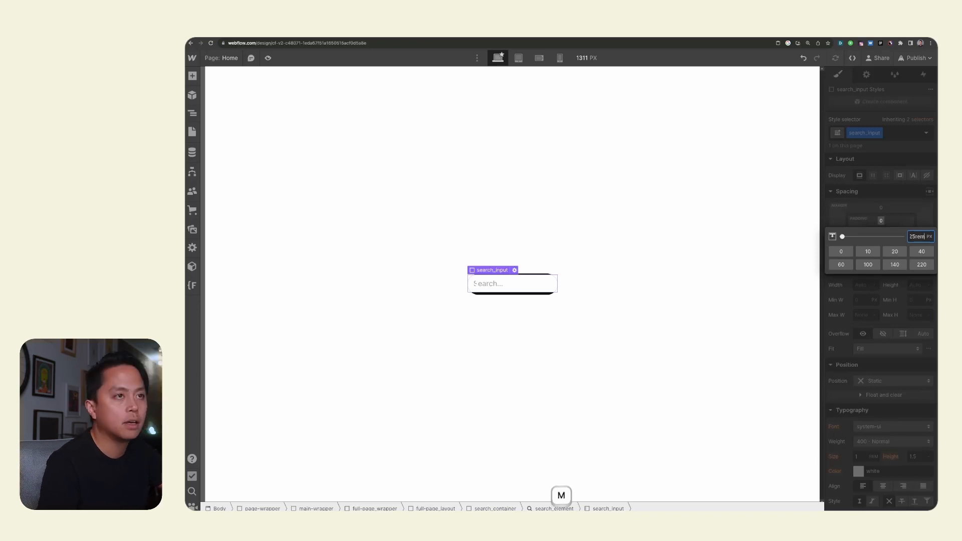
key(Return)
click(880, 239)
text(.)
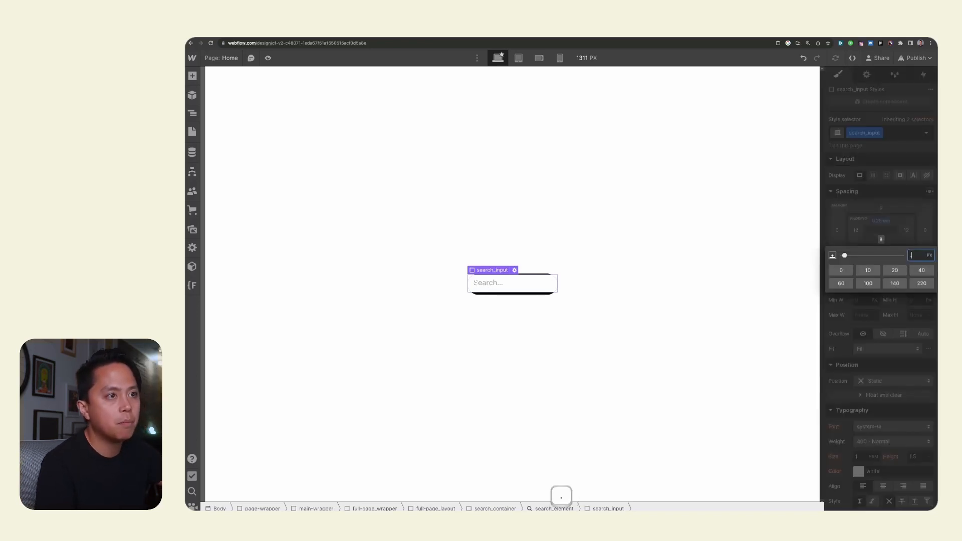
text(25rem)
key(Return)
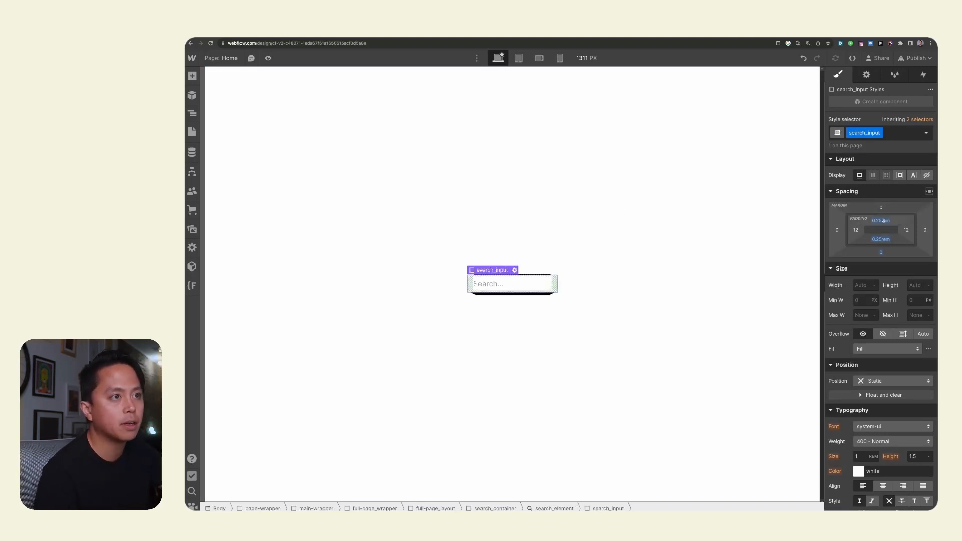
Set the left and right padding of search_input to 0
click(856, 231)
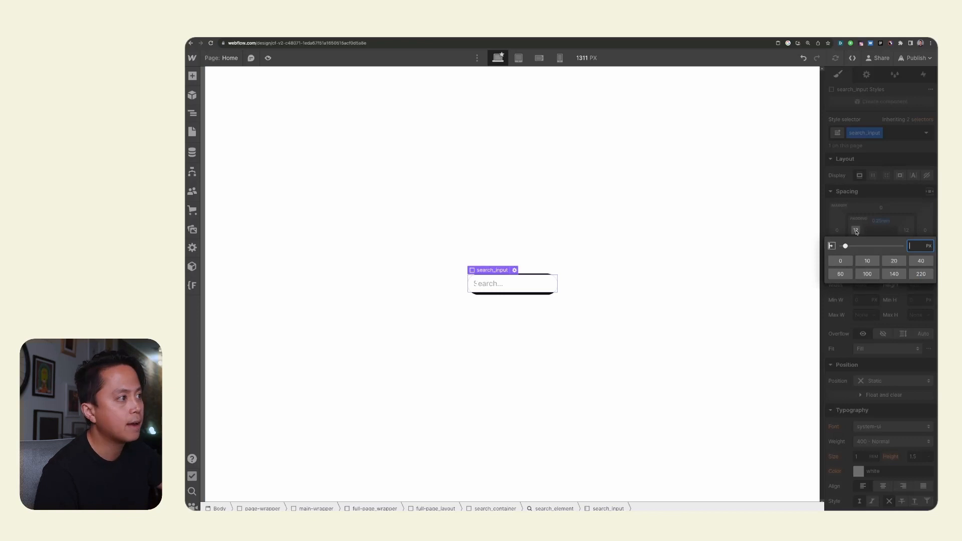
click(840, 261)
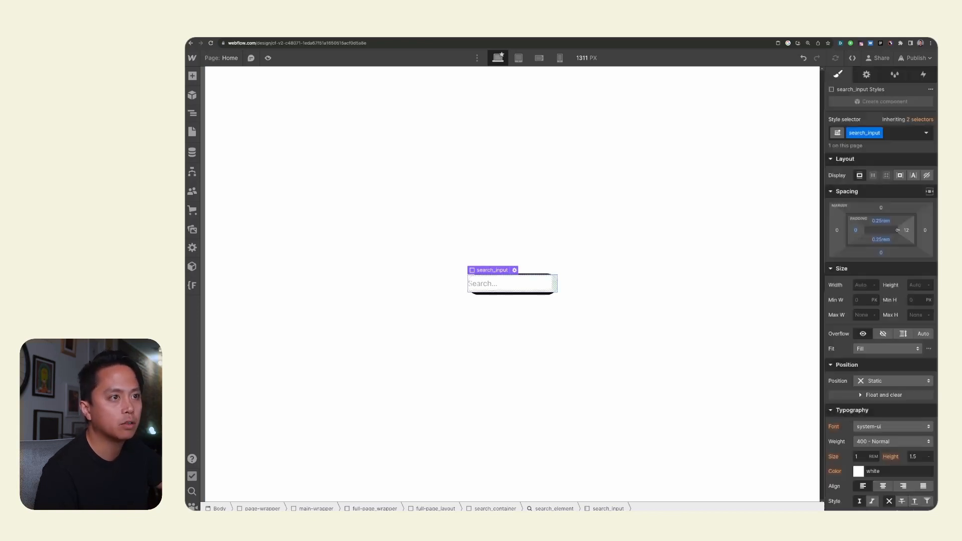
click(907, 231)
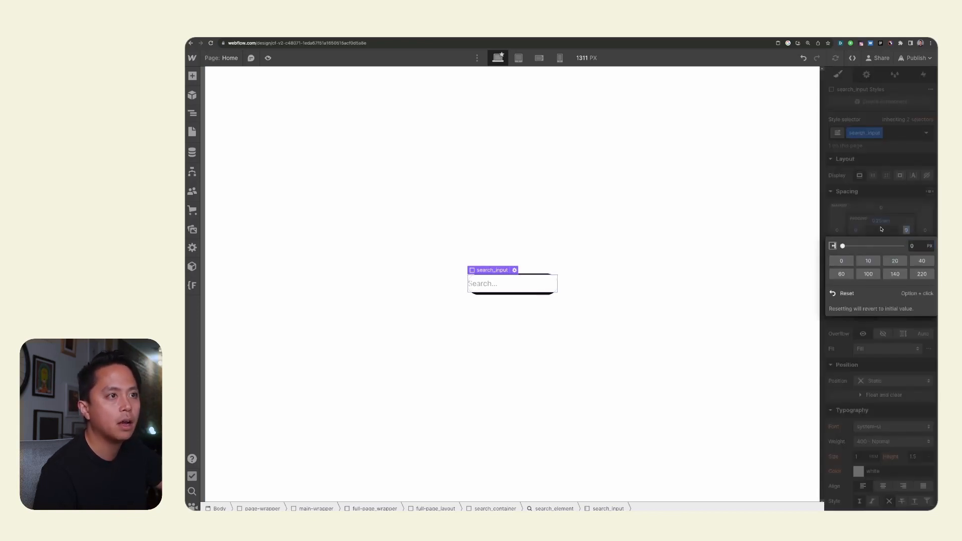
click(842, 260)
Set the left and right padding of search_input to 0.25 rem each
click(855, 230)
text(.25re)
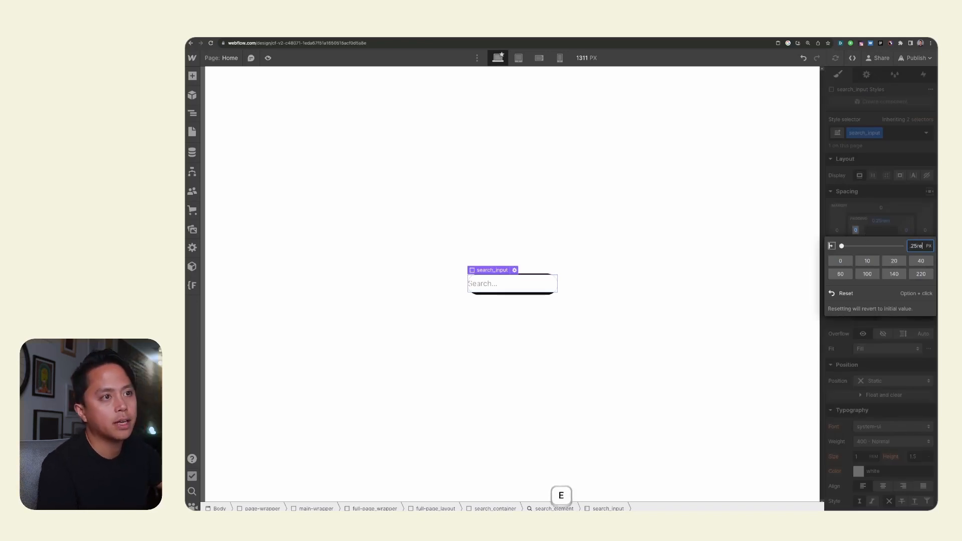
key(Return)
click(905, 230)
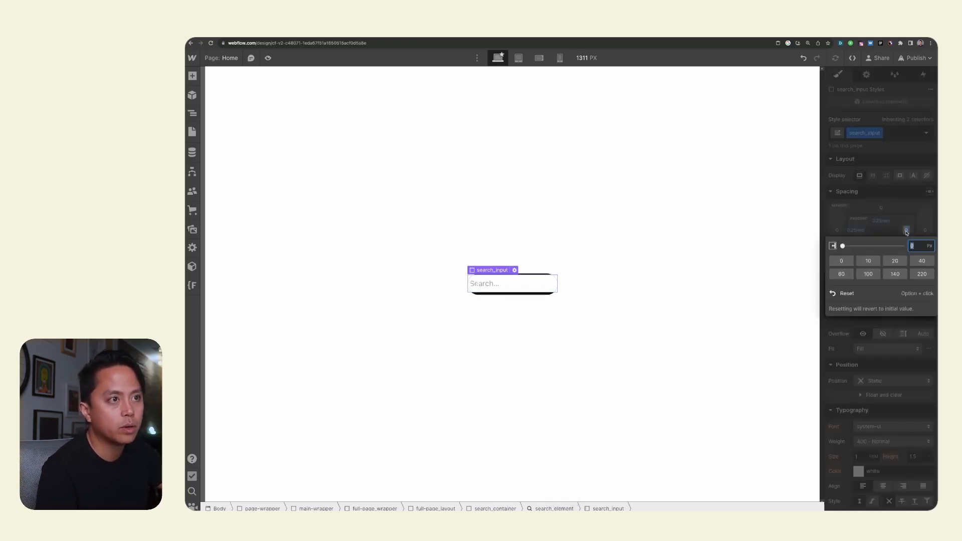
text(.25rem)
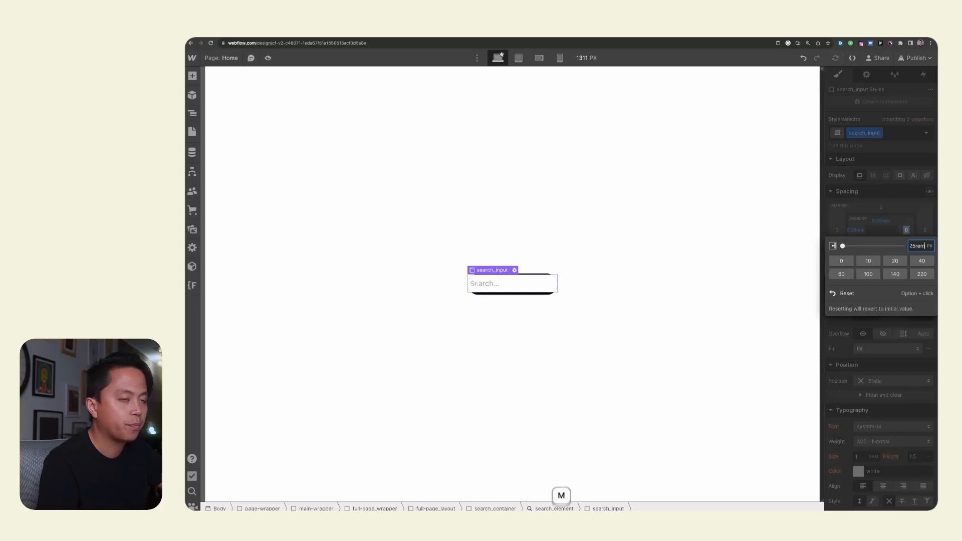
key(Return)
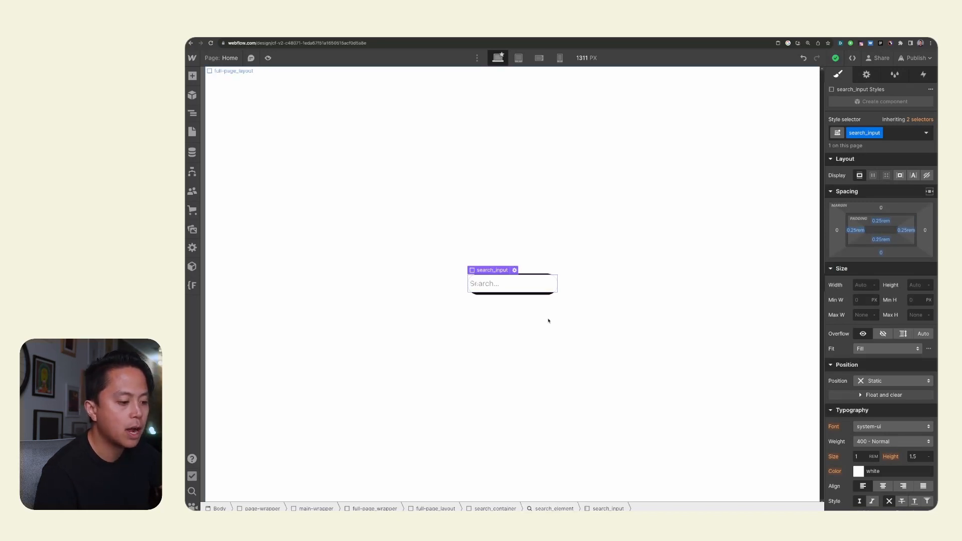
Set the width of search_input to 75%
click(860, 284)
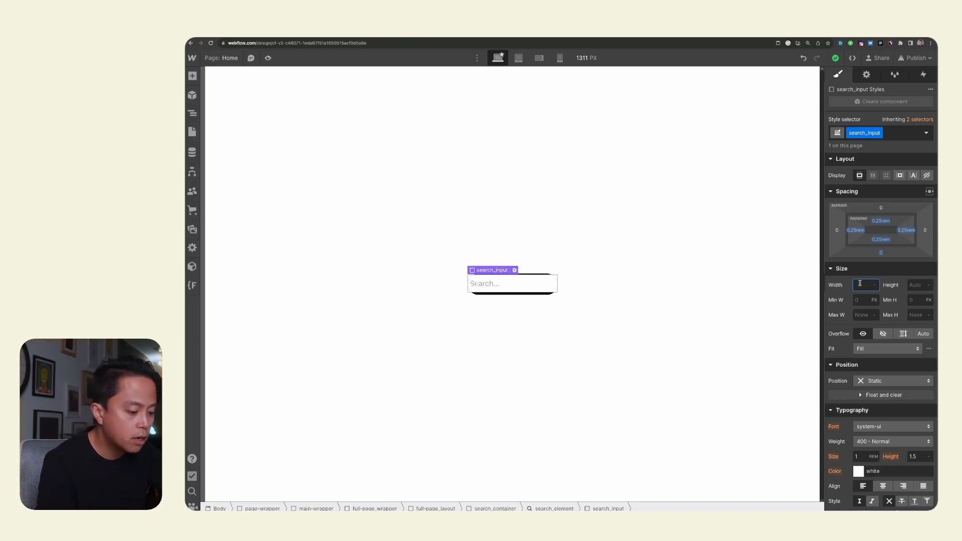
text(75%)
key(Return)
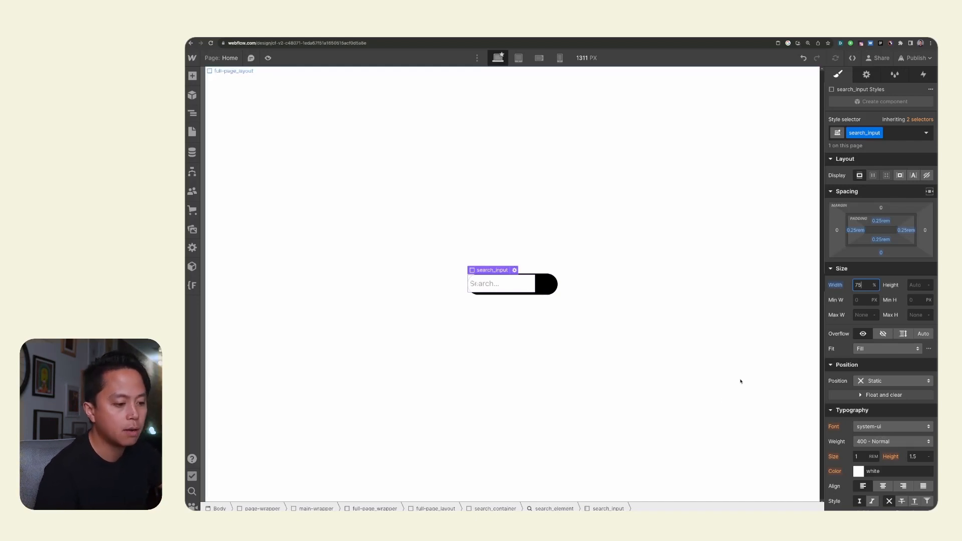
Change the position of search_input to Relative with a left offset of 2 rem
click(868, 383)
click(867, 392)
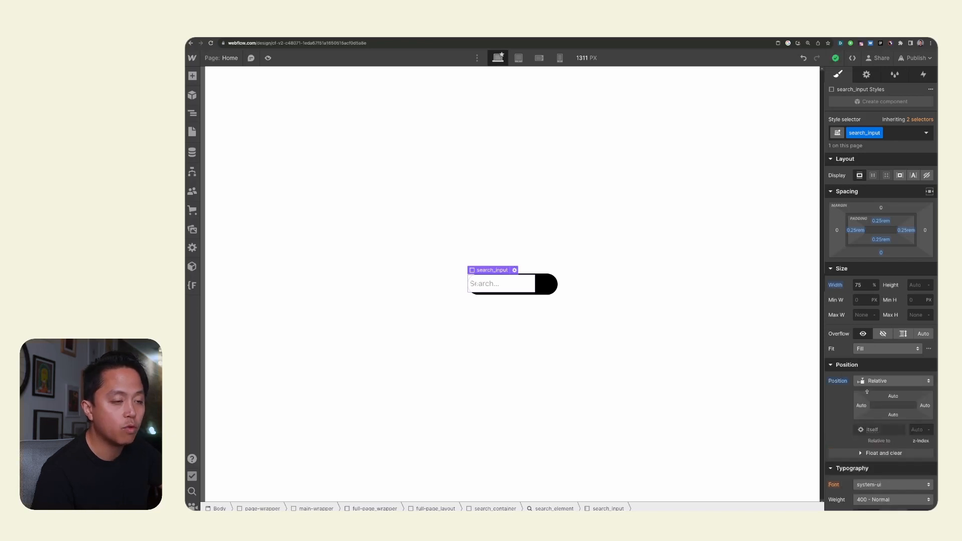
click(861, 406)
text(2r)
key(Return)
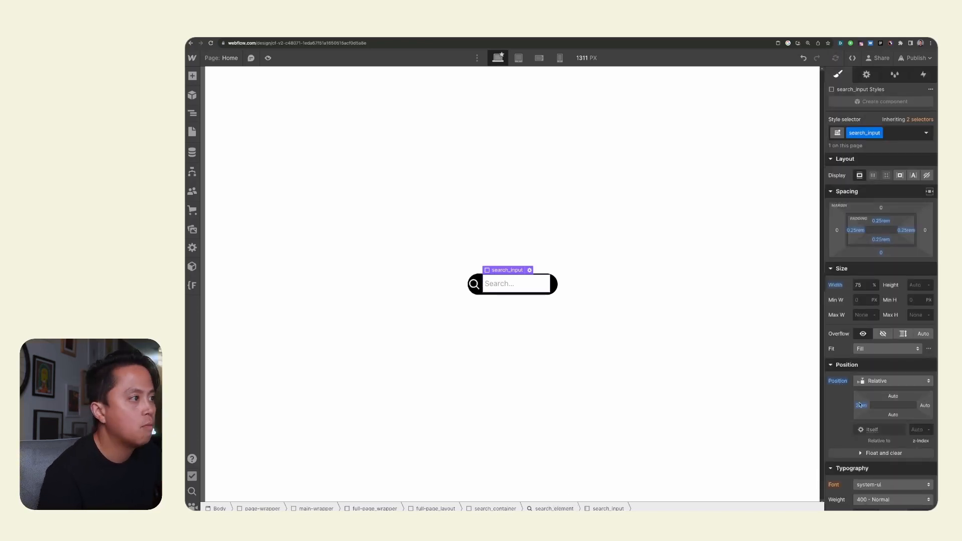
Set the width of search_input to 80%
click(859, 285)
text(80)
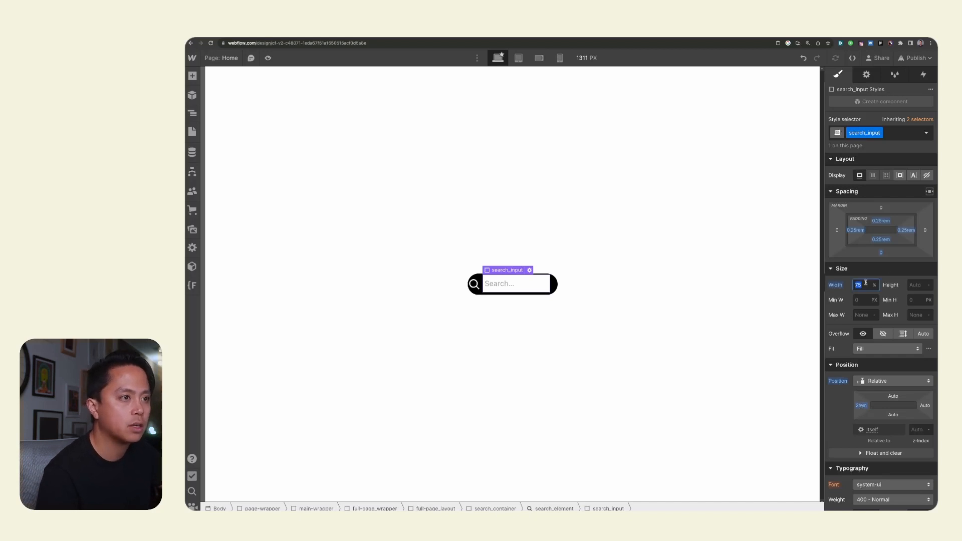
Undo the last width edit on the search input and set its left position offset to 2.5rem
key(Return)
key(super+z)
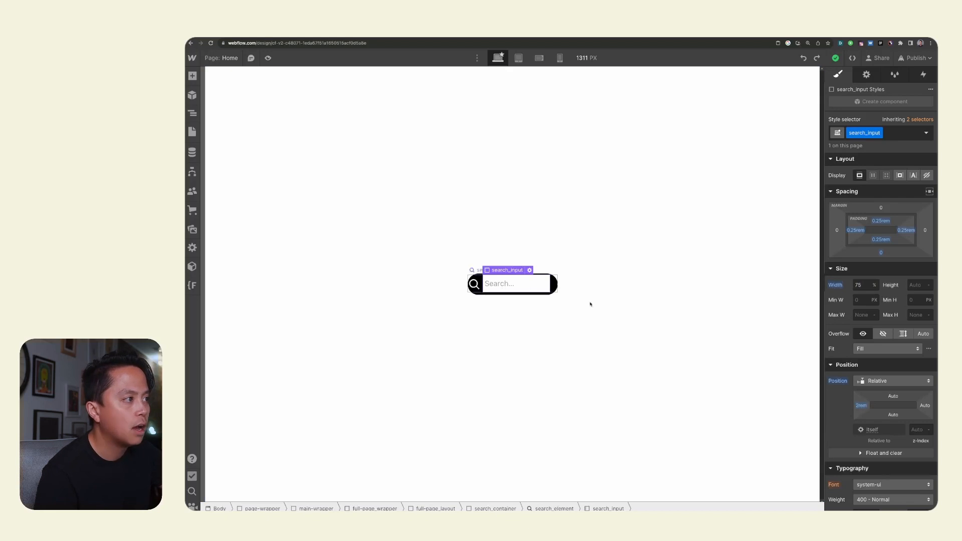
click(862, 405)
text(2.5)
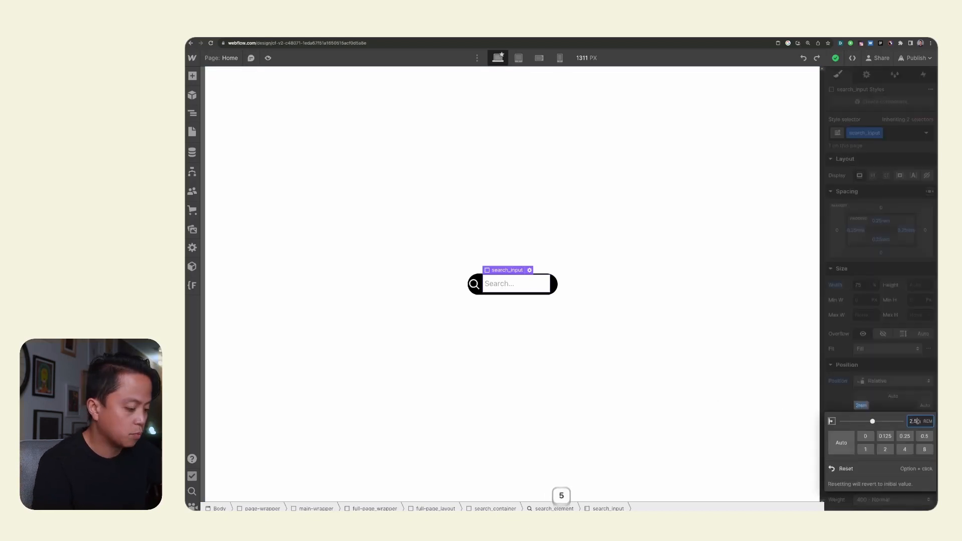
key(Return)
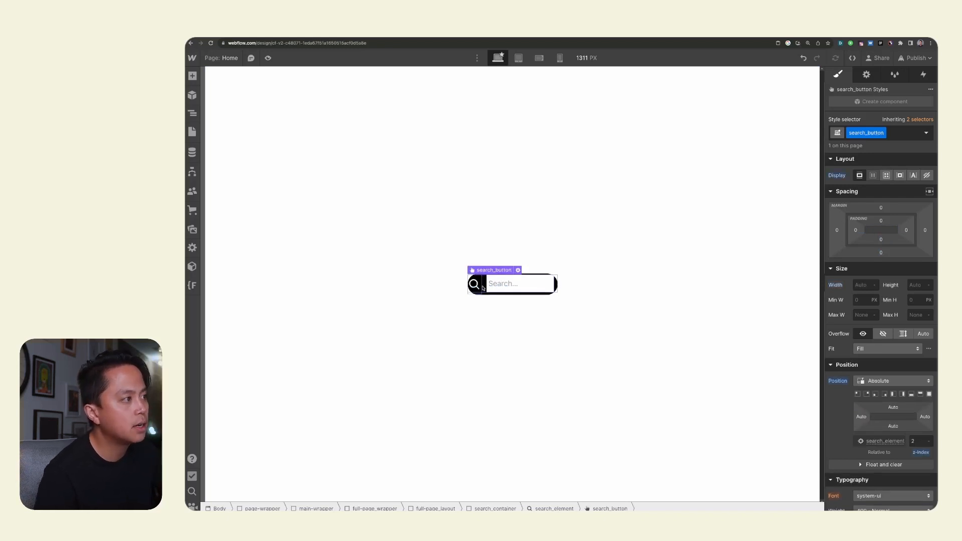
Set the absolutely positioned search button's left offset to 0.4rem
click(476, 289)
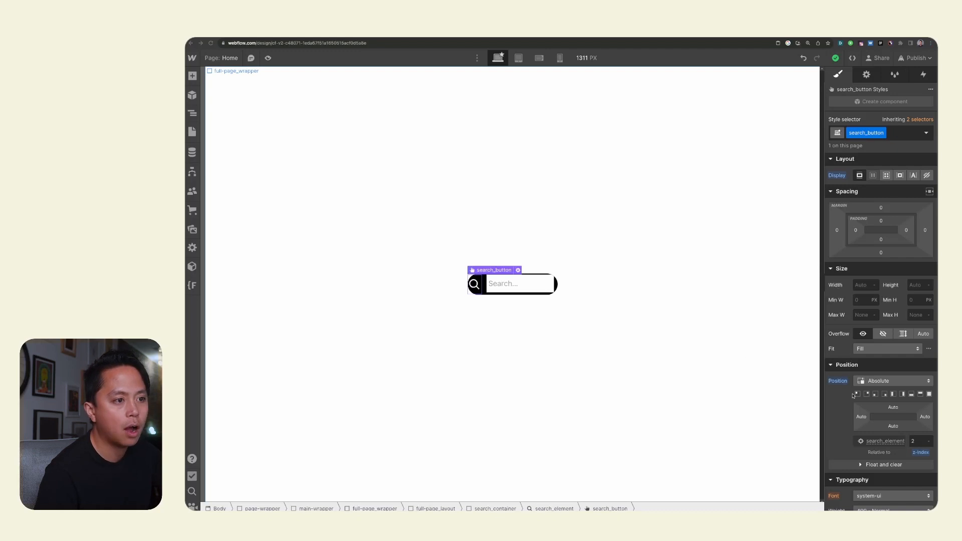
click(861, 417)
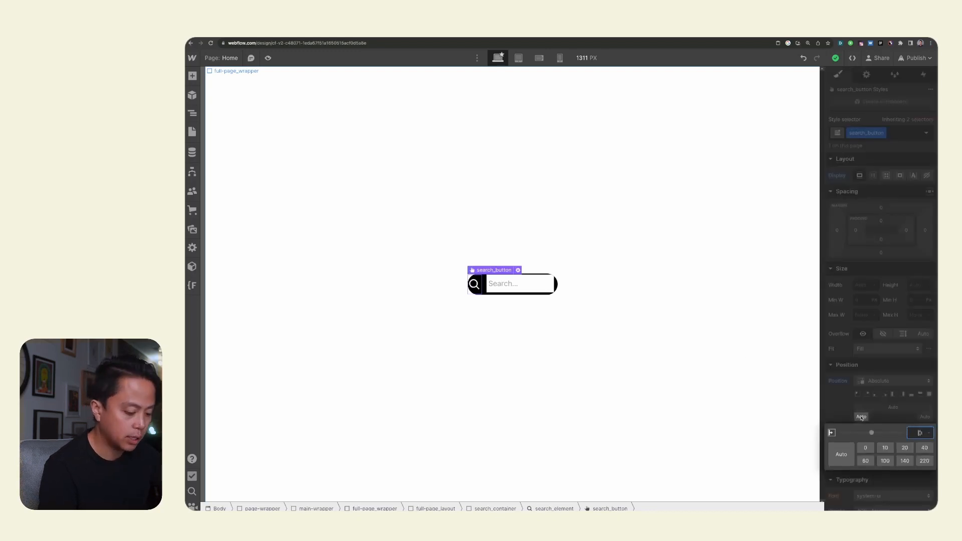
text(0.4rem)
key(Return)
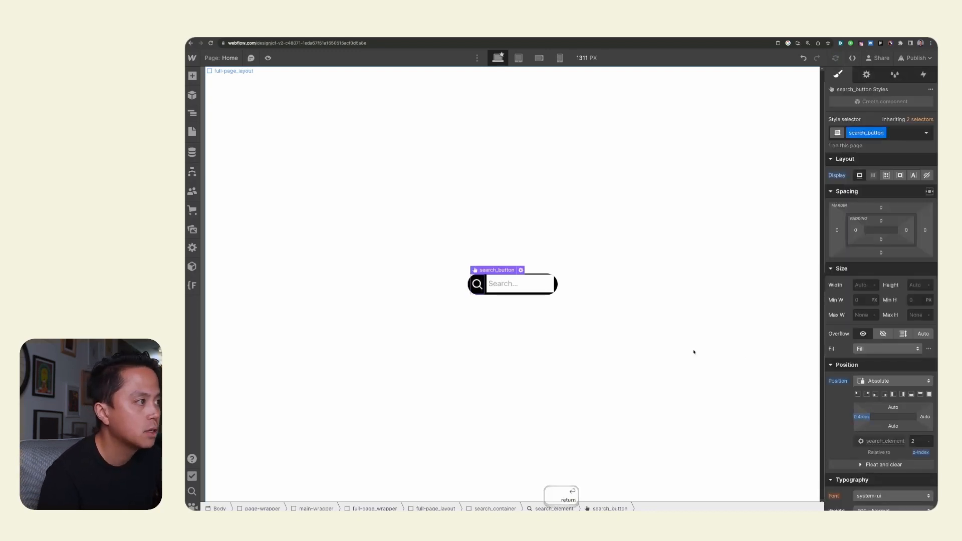
click(629, 246)
click(506, 289)
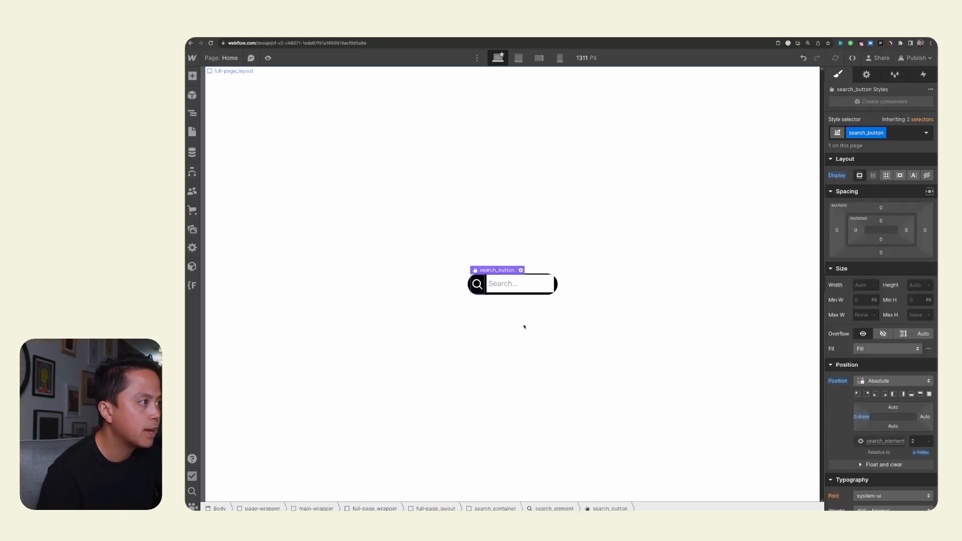
click(524, 327)
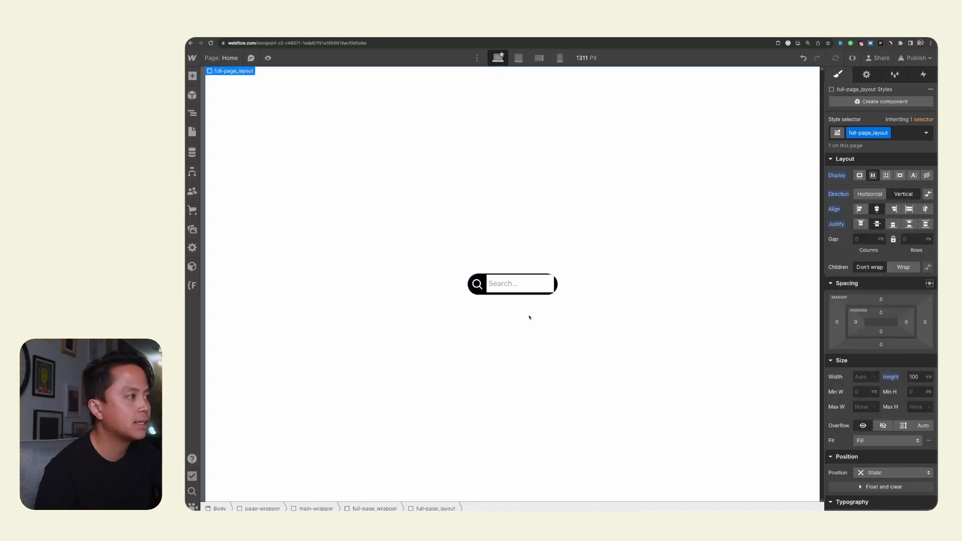
Make the search input's white background fully transparent by setting its alpha to 0
click(506, 285)
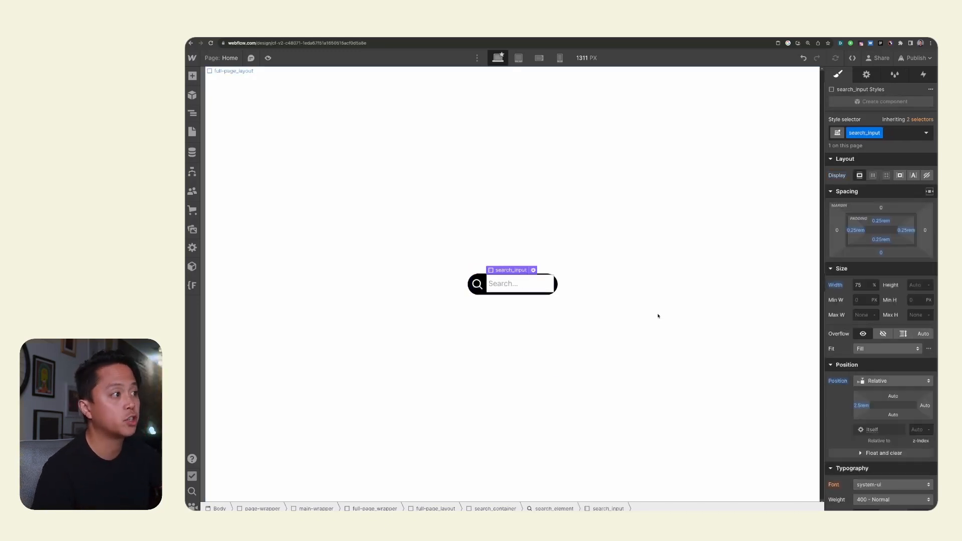
scroll(890, 375, down, 2)
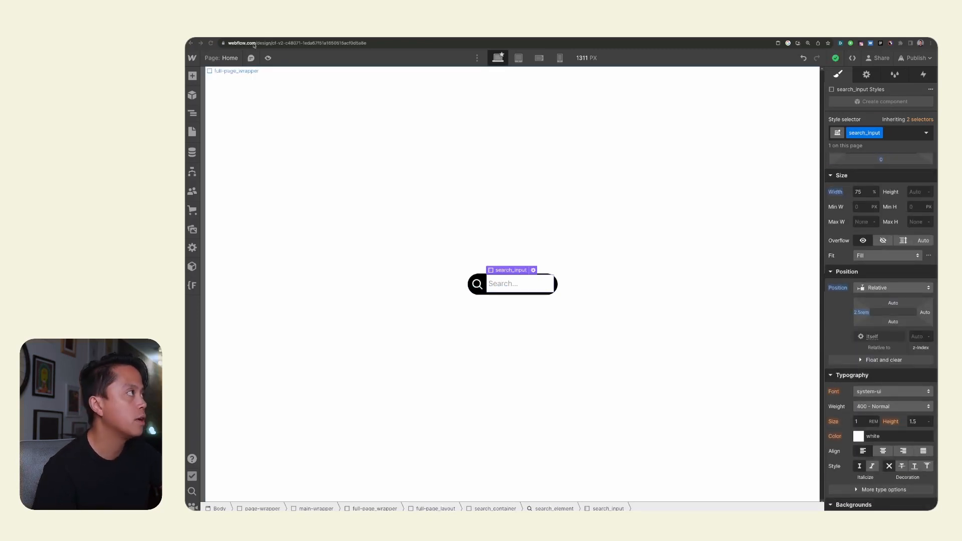
key(ctrl+Tab)
mouse_move(567, 283)
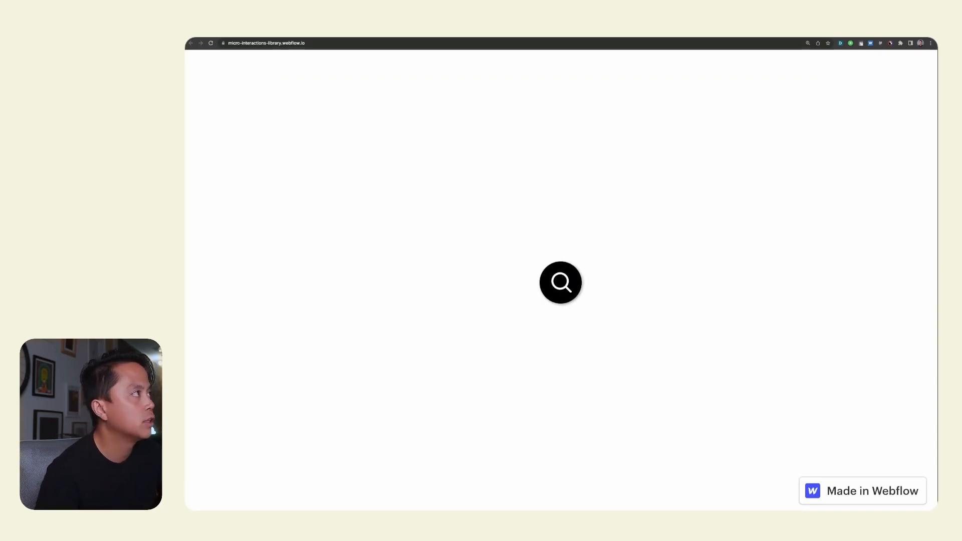
key(ctrl+shift+Tab)
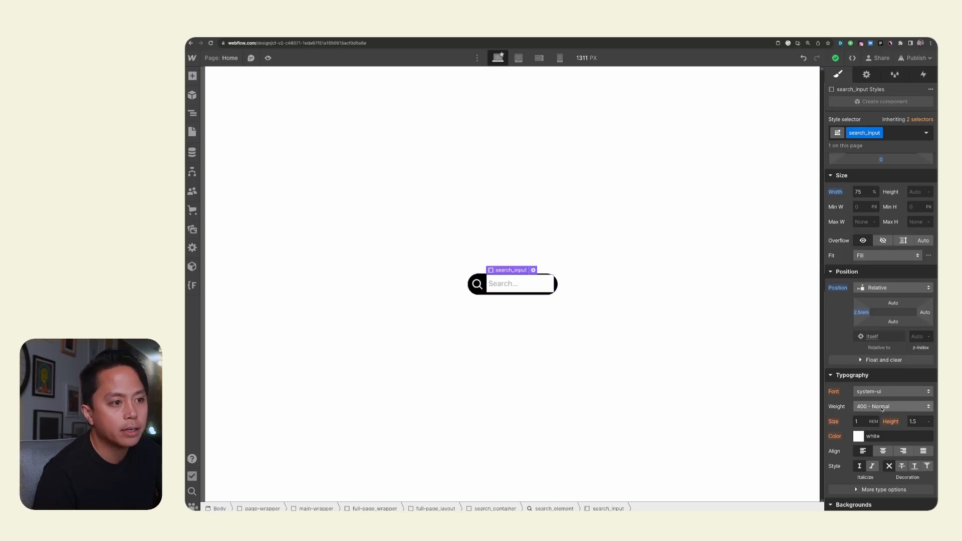
scroll(881, 409, down, 3)
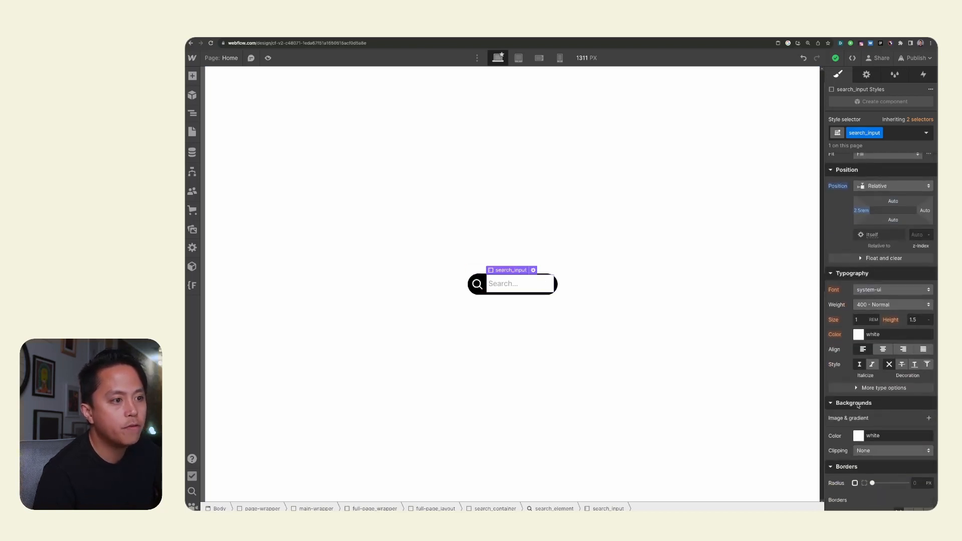
click(858, 437)
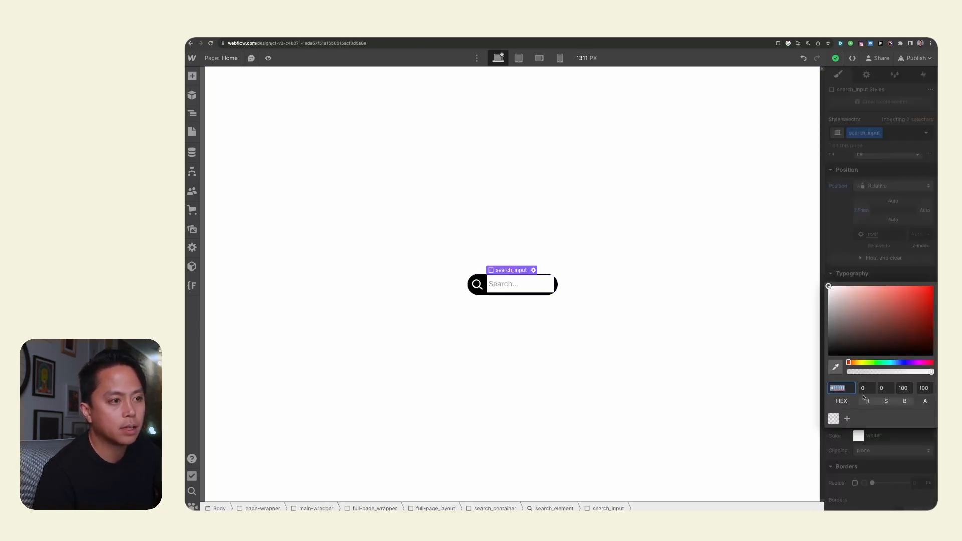
drag(857, 370, 846, 371)
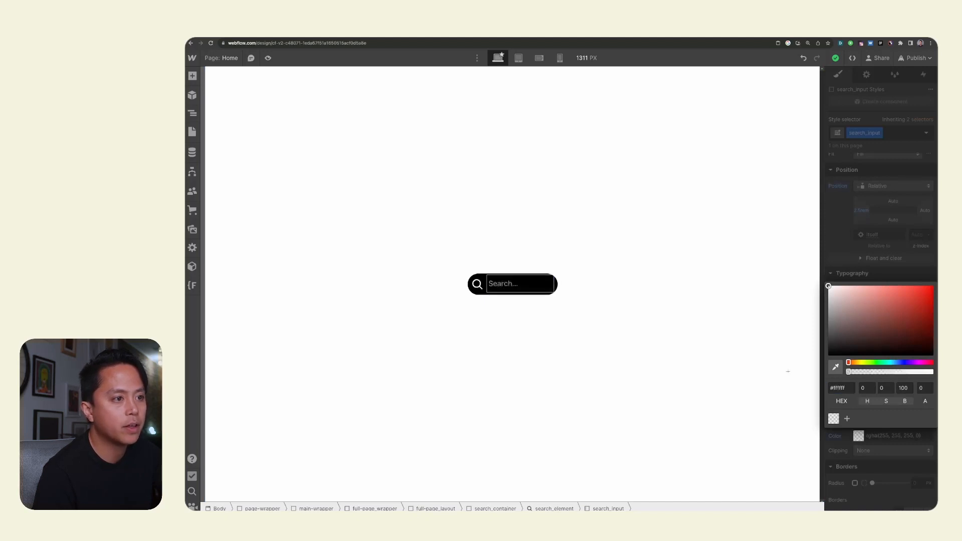
click(855, 445)
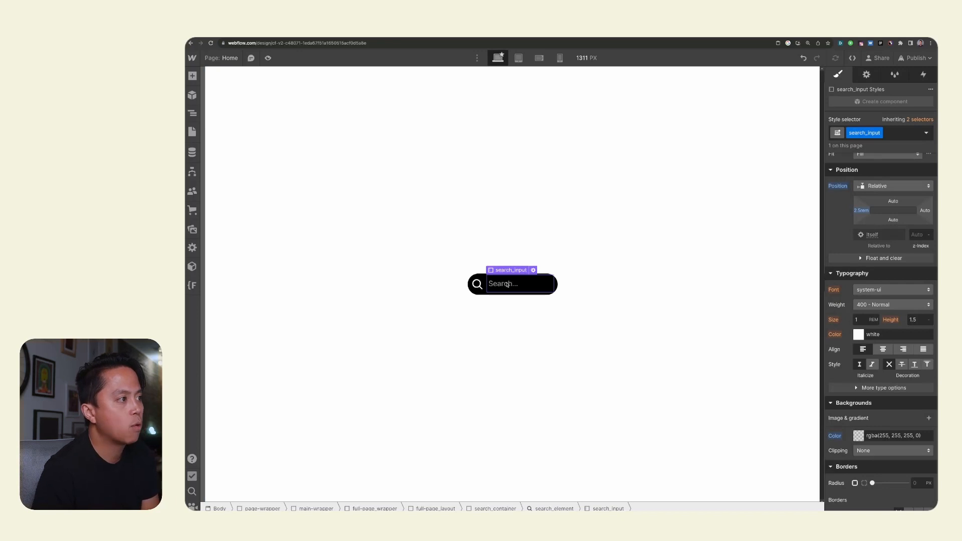
click(601, 284)
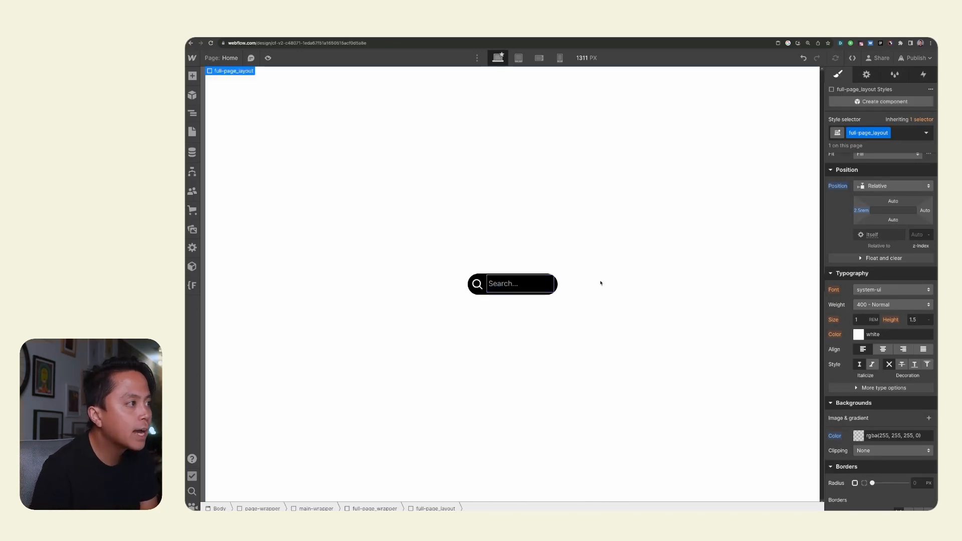
click(536, 288)
click(620, 295)
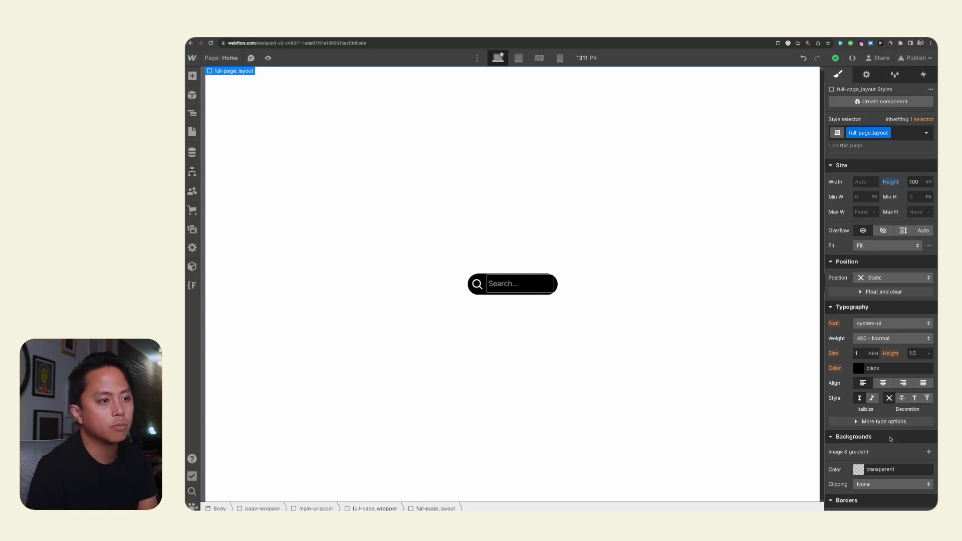
scroll(891, 439, down, 4)
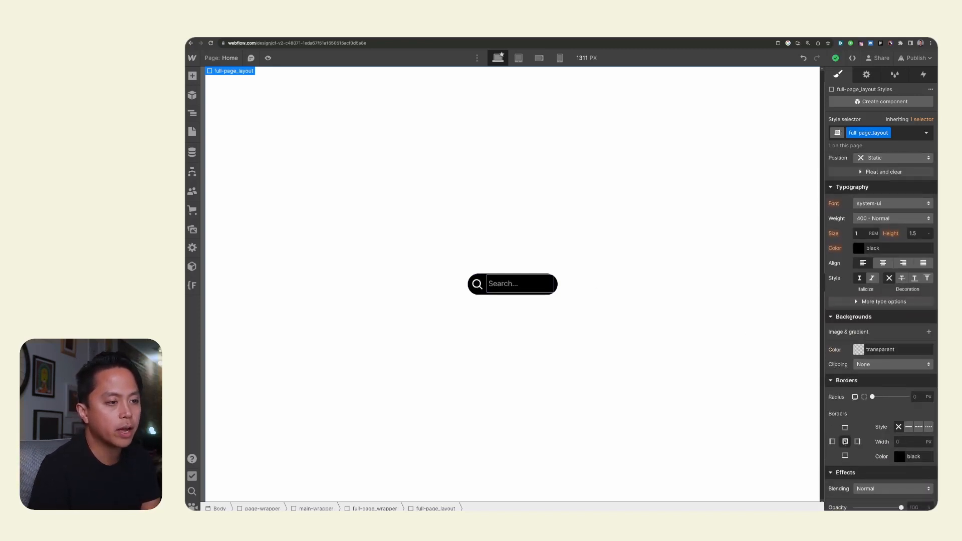
click(899, 428)
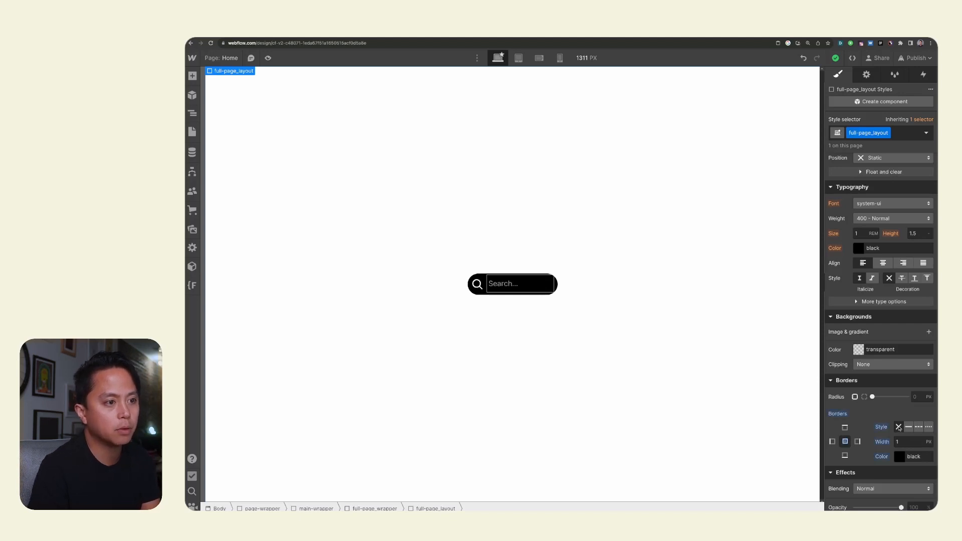
click(901, 439)
text(0)
key(Return)
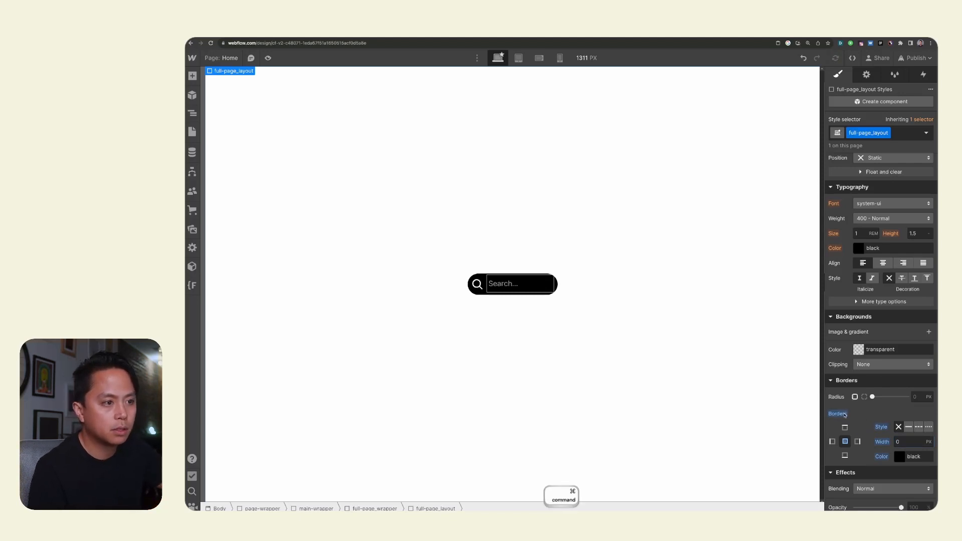
alt+click(881, 427)
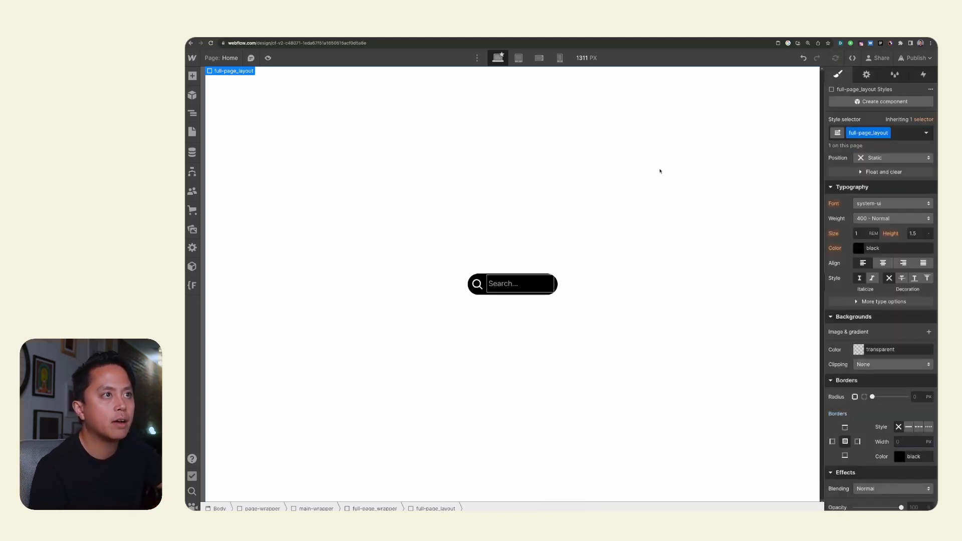
Remove the search input's border by setting its style to none and its width to 0
click(521, 284)
scroll(874, 453, down, 2)
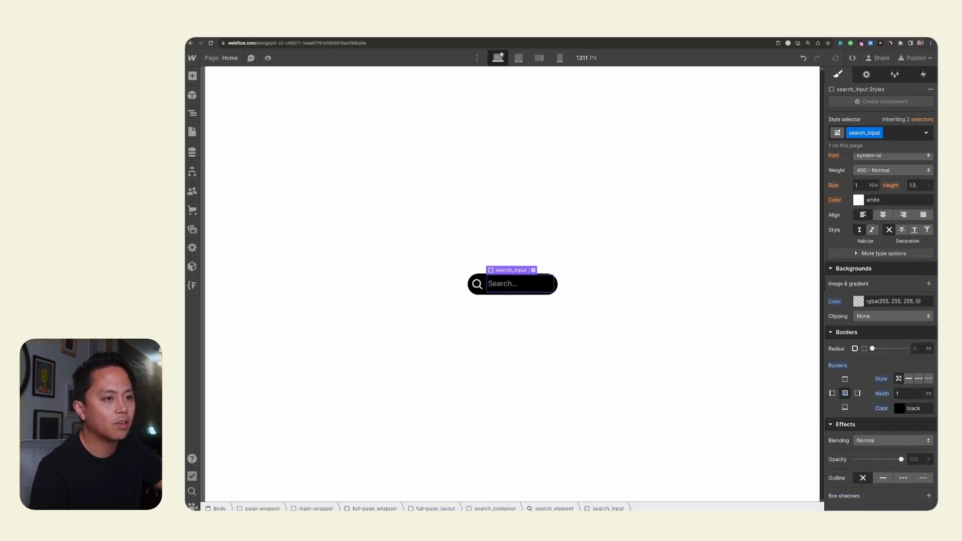
click(898, 379)
click(898, 393)
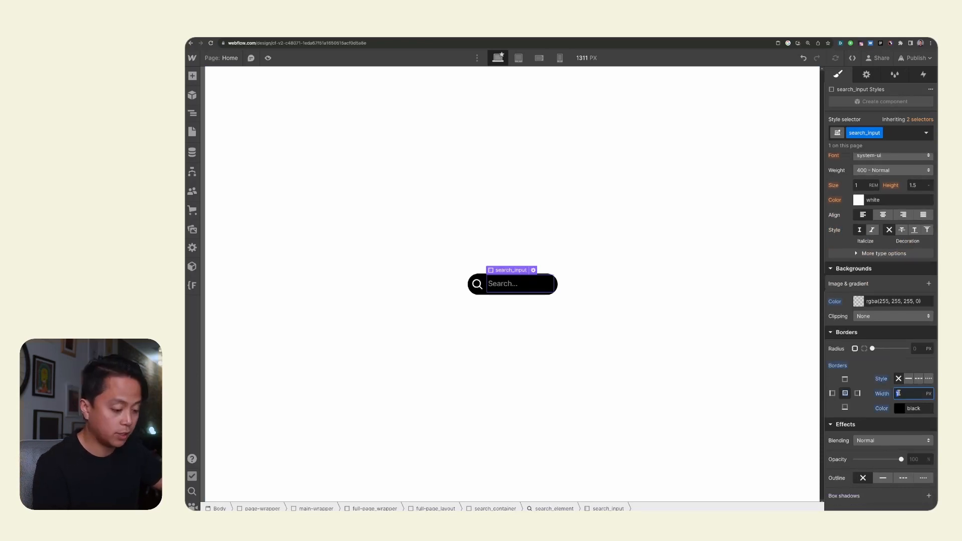
text(0)
key(Return)
click(624, 381)
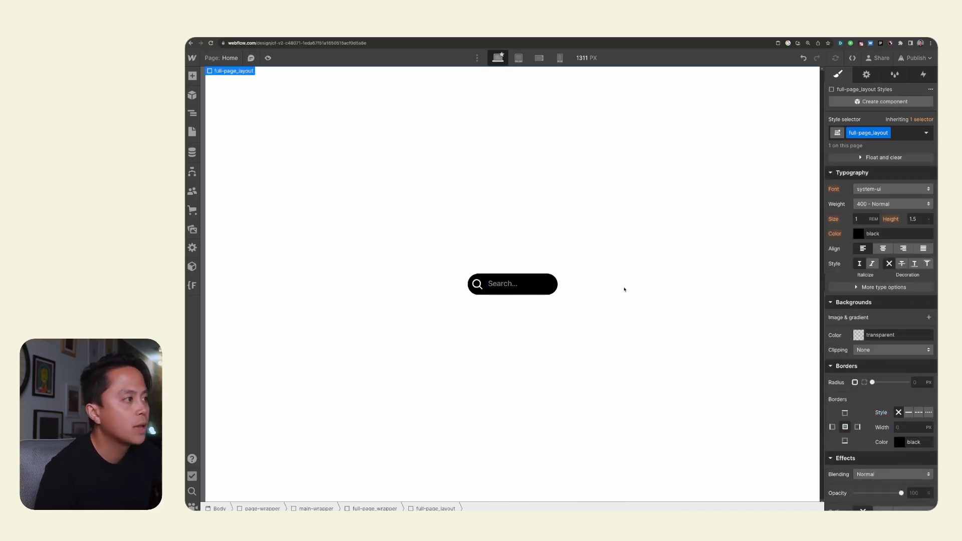
Try setting the search input's height to 100%
click(499, 288)
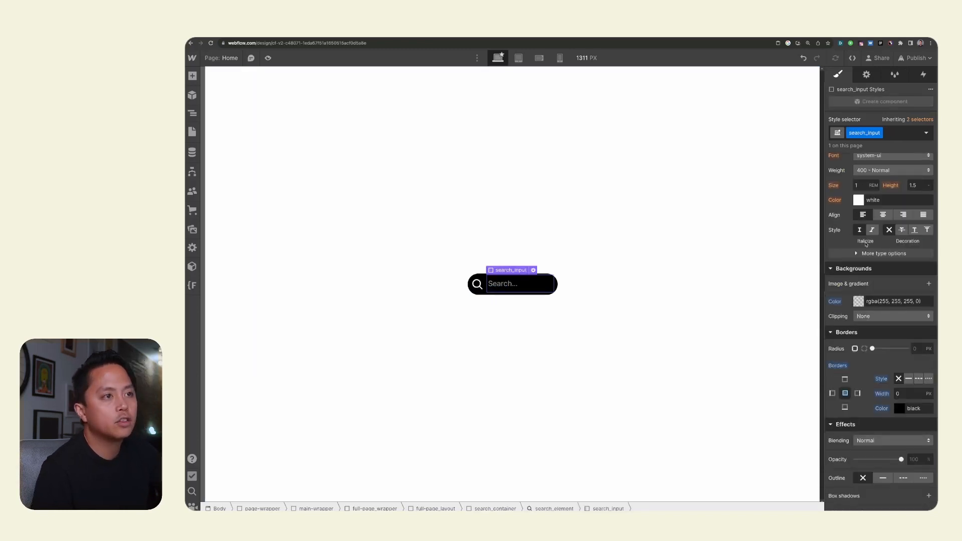
key(Escape)
scroll(885, 286, up, 3)
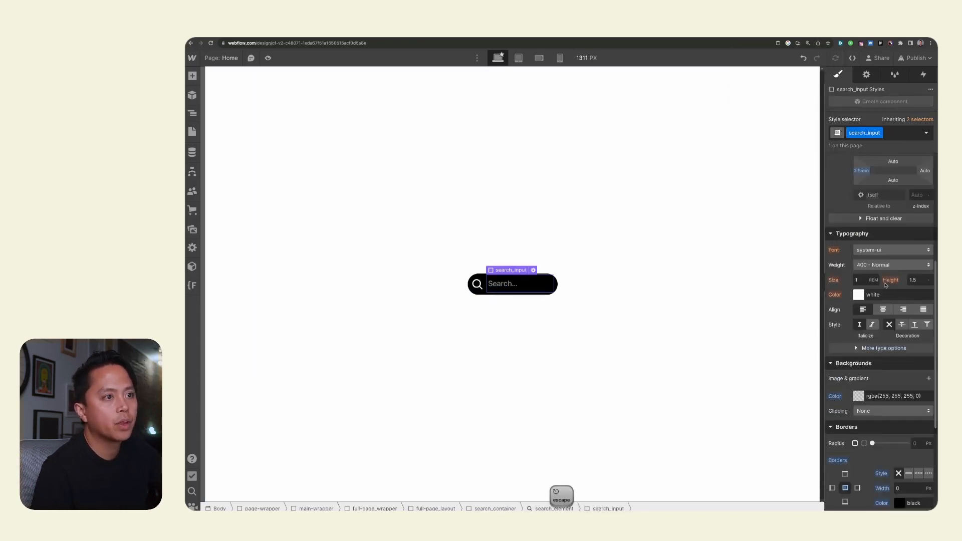
scroll(885, 286, up, 5)
click(920, 272)
text(1)
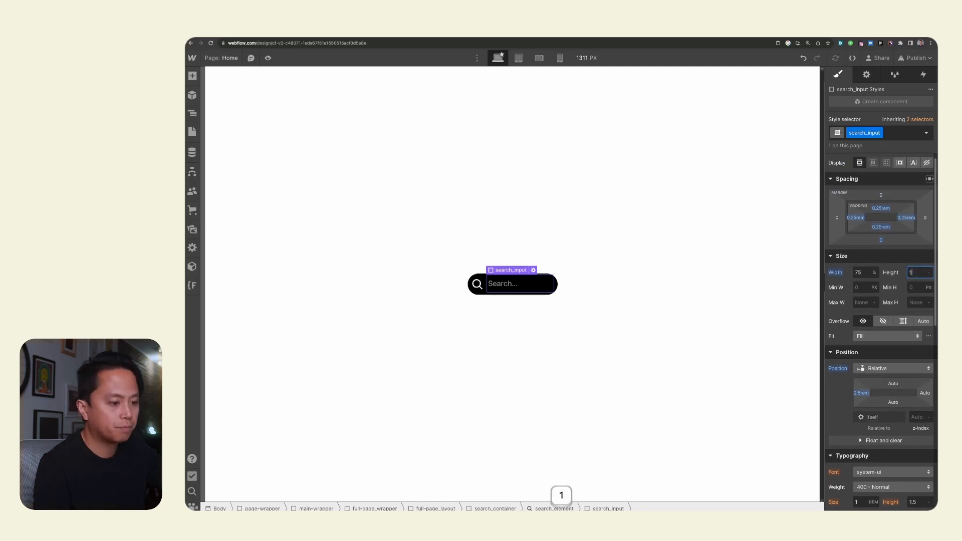
text(00%)
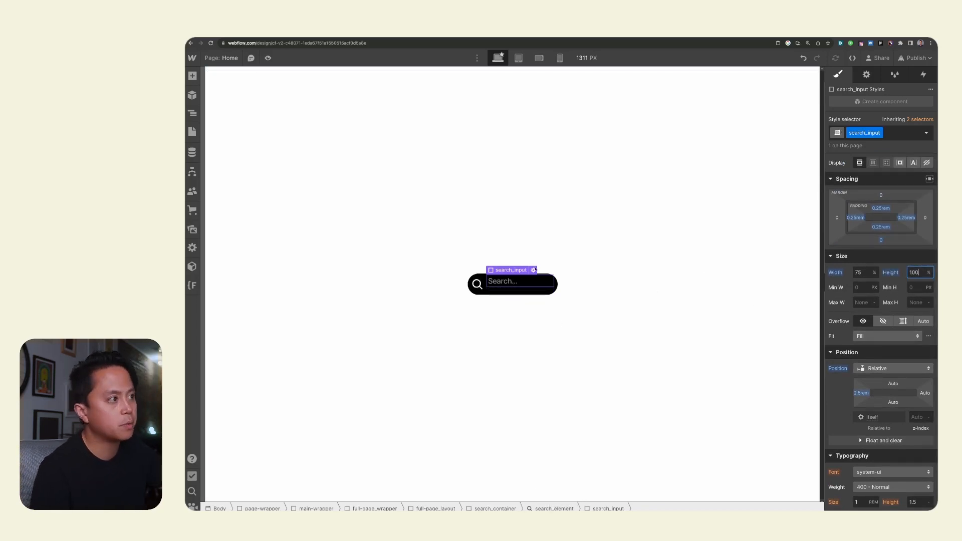
key(super+z)
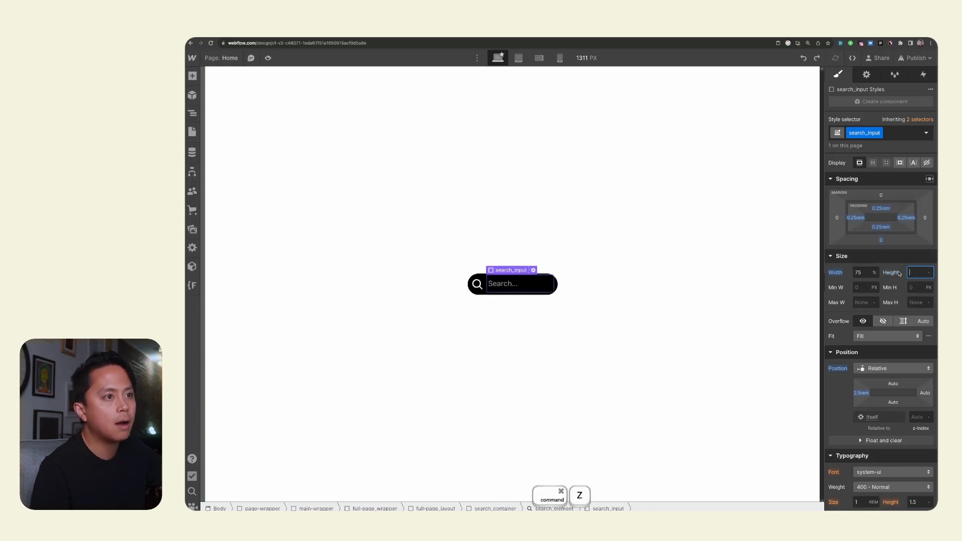
click(899, 274)
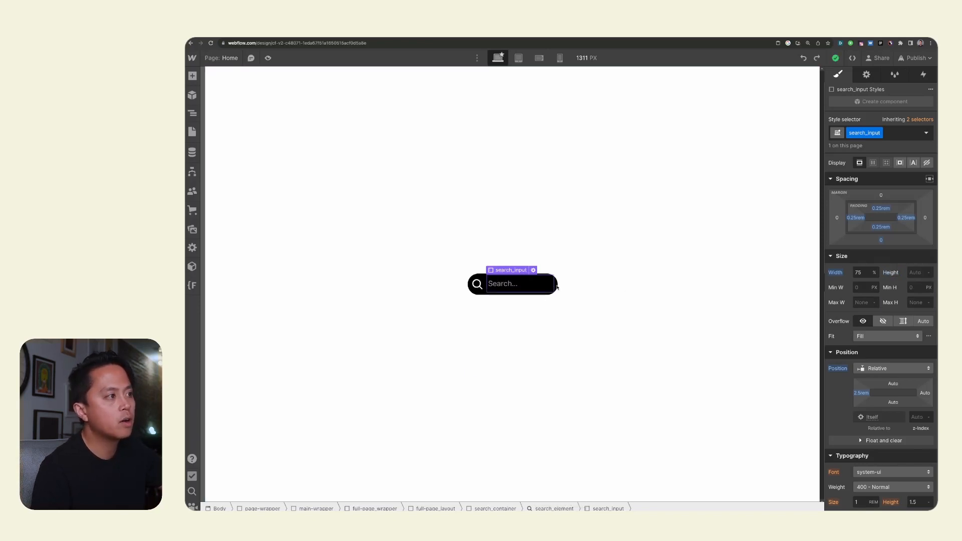
scroll(890, 351, down, 2)
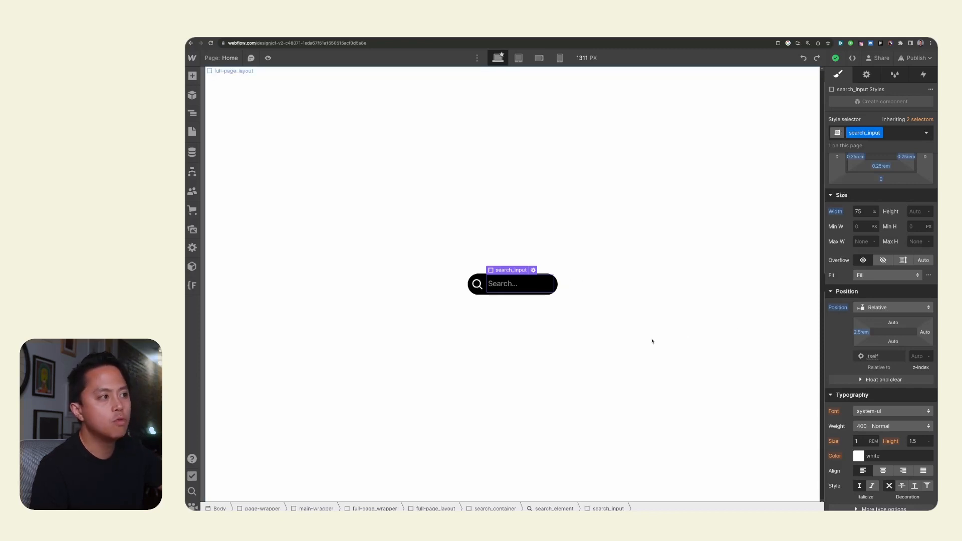
click(477, 286)
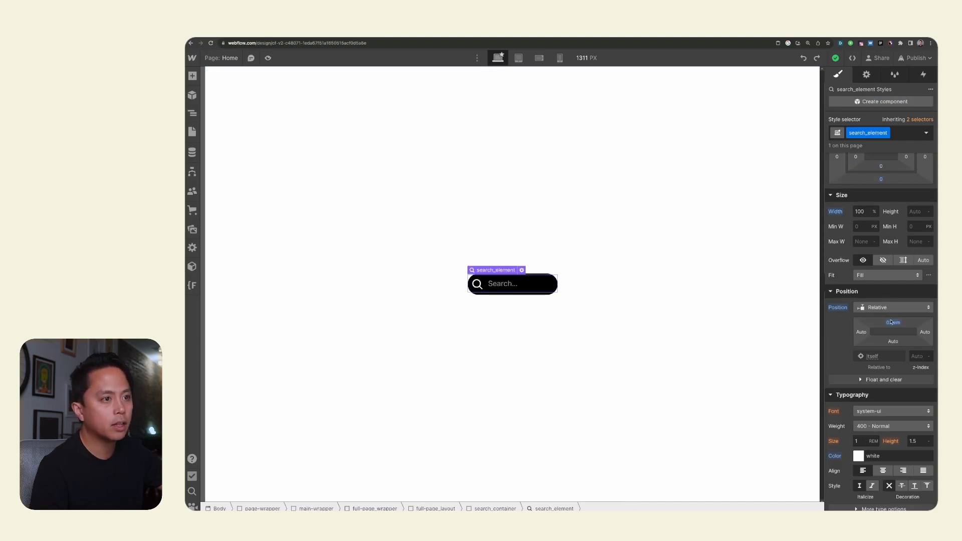
key(super+z)
key(super+z)
key(super+z)
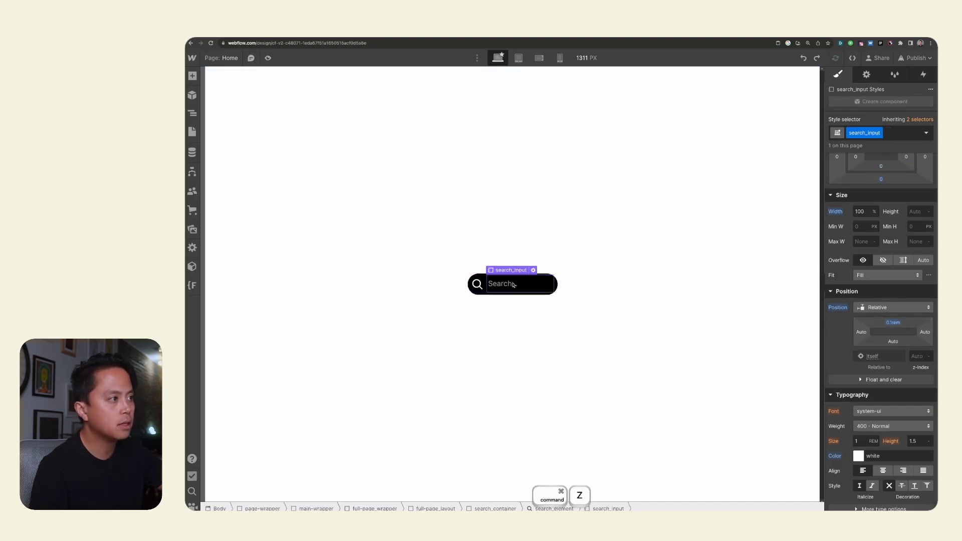
Set the relatively positioned search input's top offset to 0.1rem
click(893, 322)
key(BackSpace)
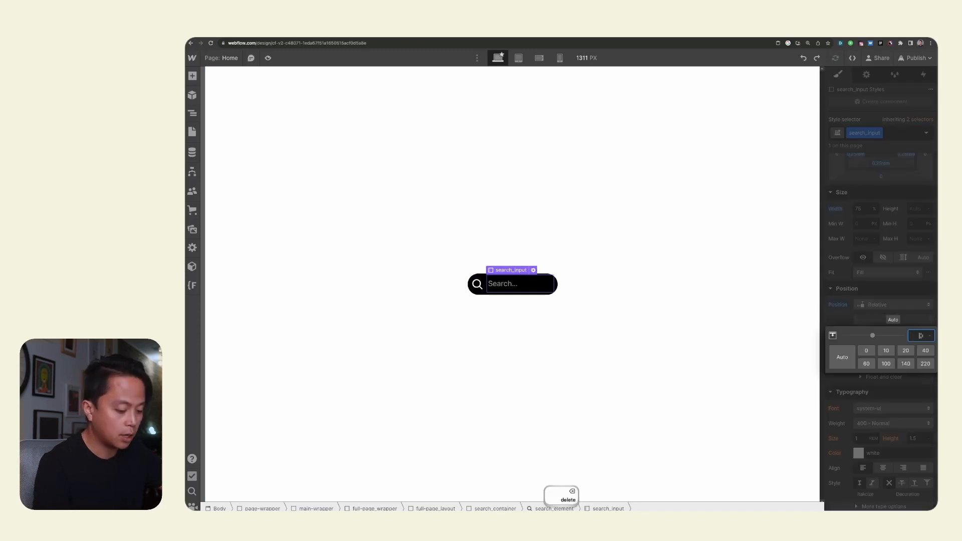
text(.1rem)
key(Return)
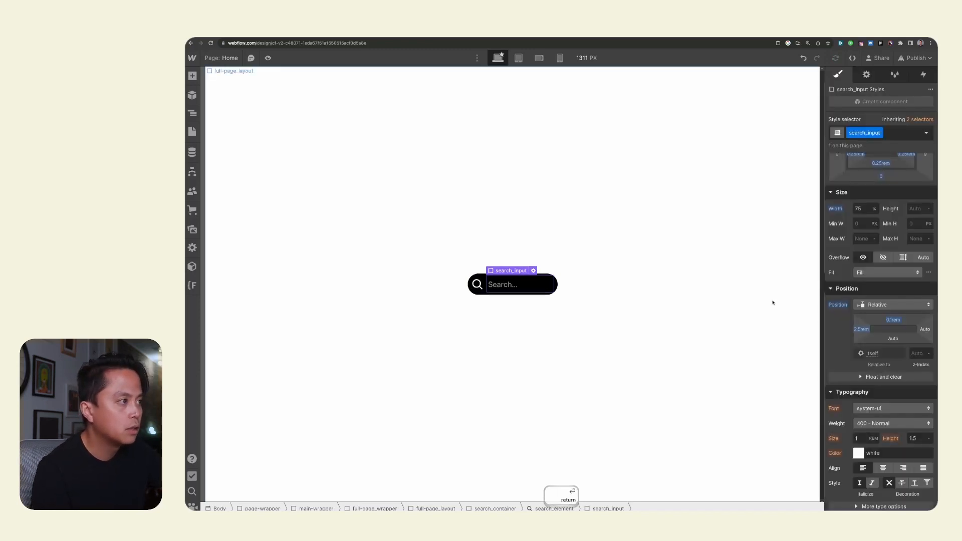
click(662, 287)
click(522, 288)
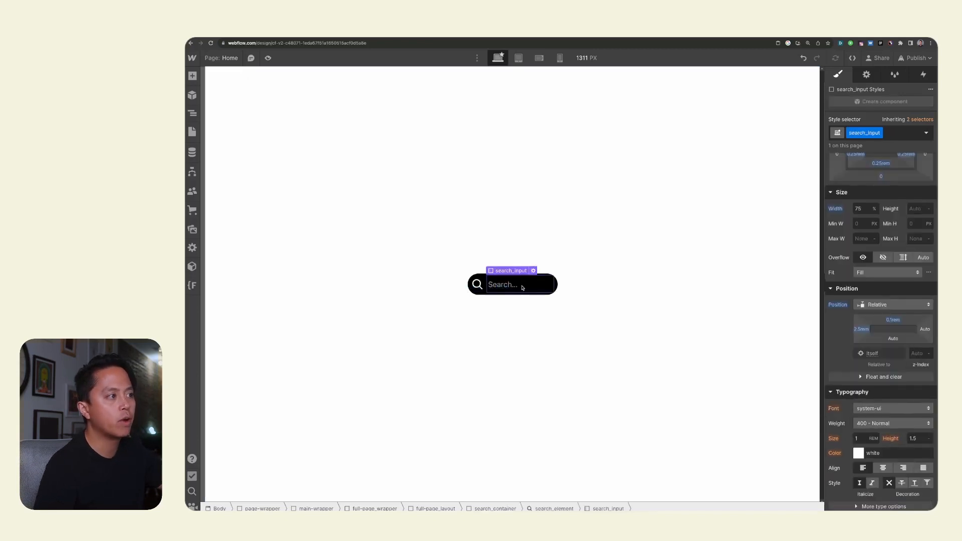
click(633, 284)
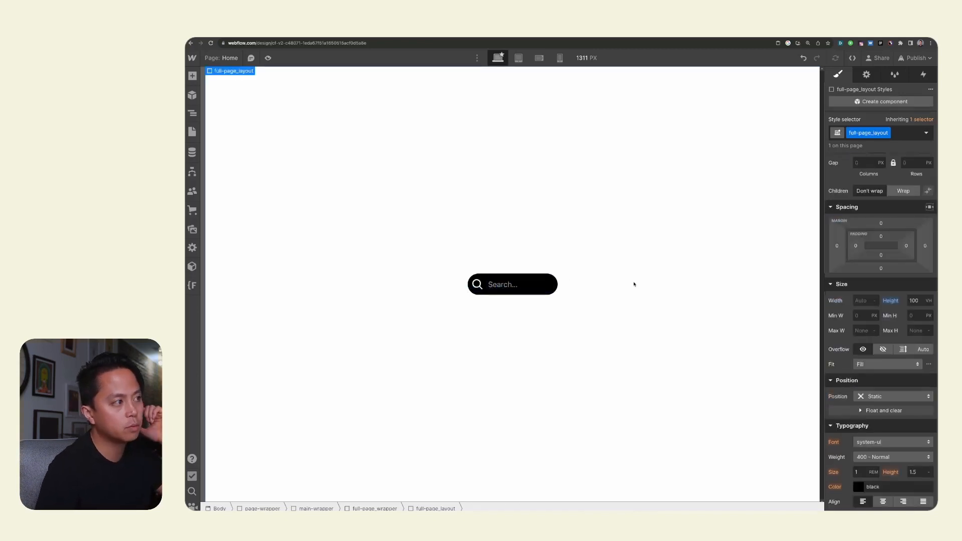
Try setting the search input's line height to 1.25
click(521, 284)
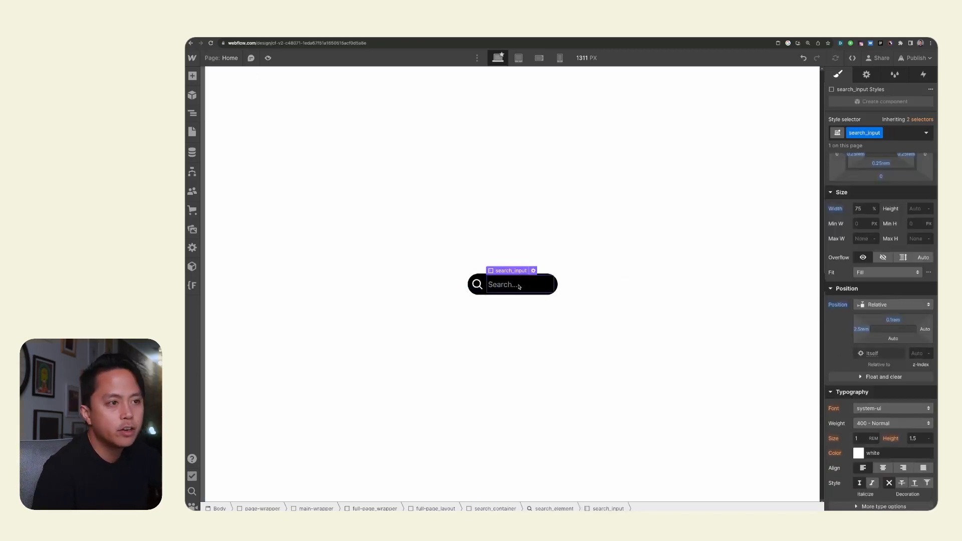
click(919, 434)
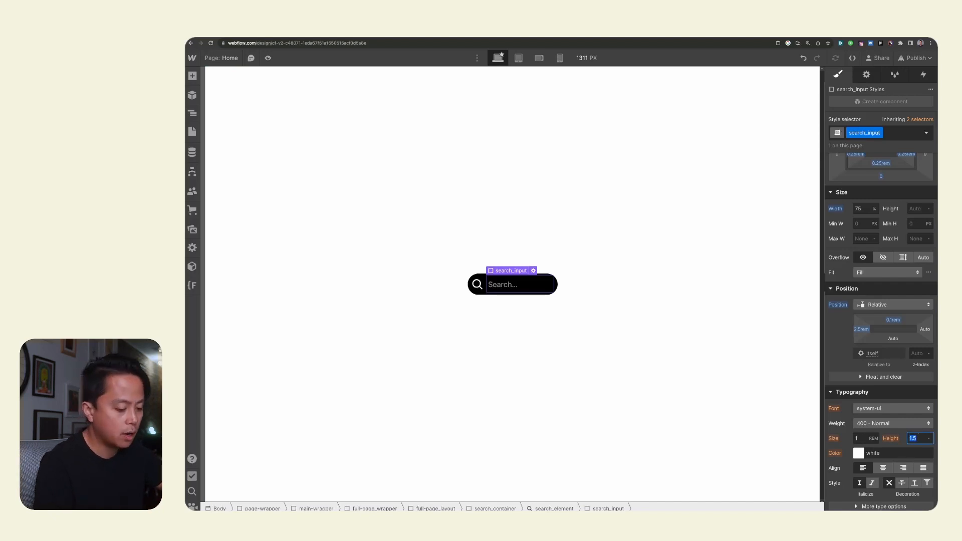
text(1.25)
key(Return)
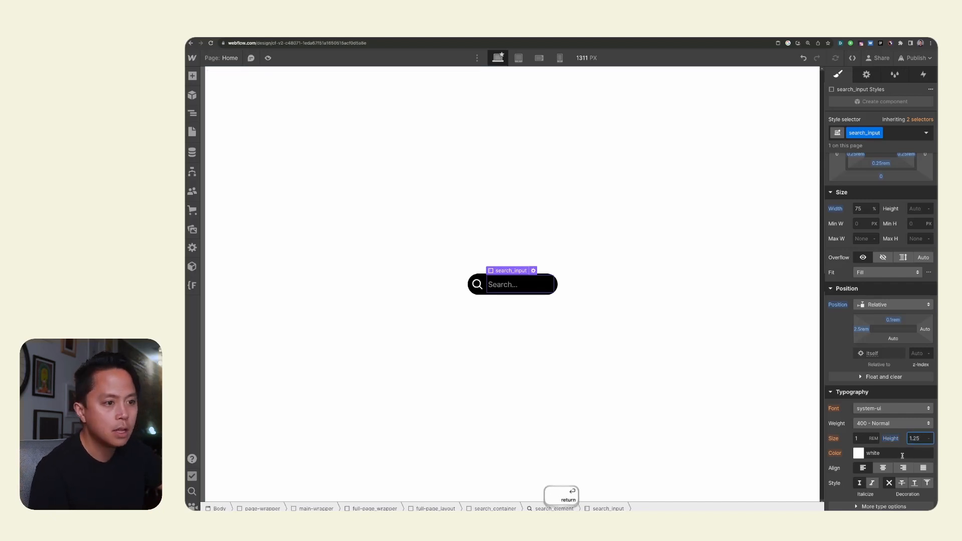
key(super+z)
click(612, 279)
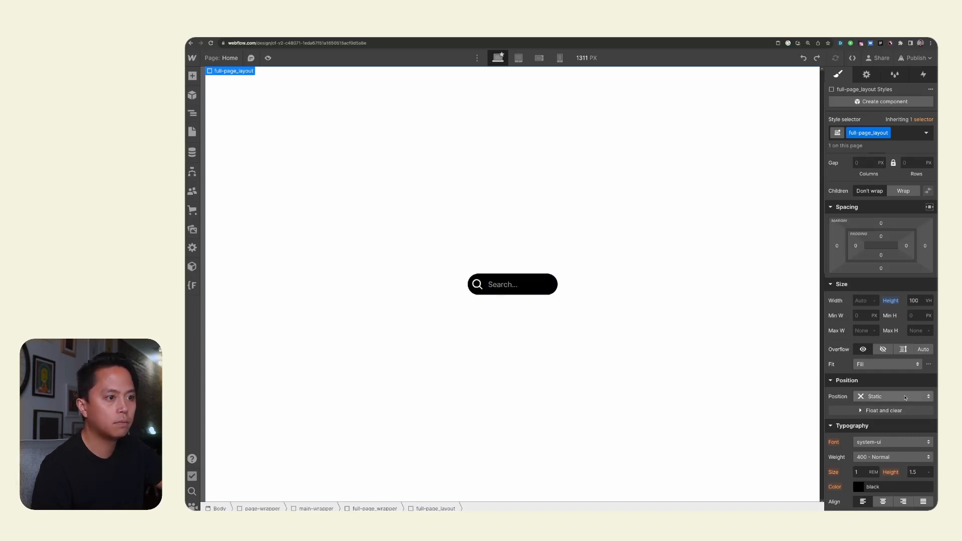
Set the search input's font size to 0.8rem
click(521, 284)
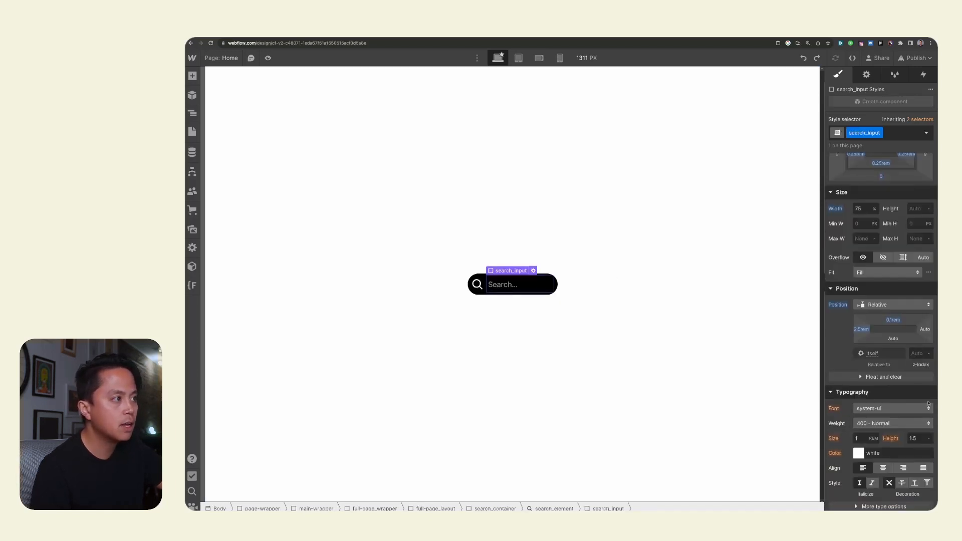
scroll(876, 428, down, 2)
click(876, 425)
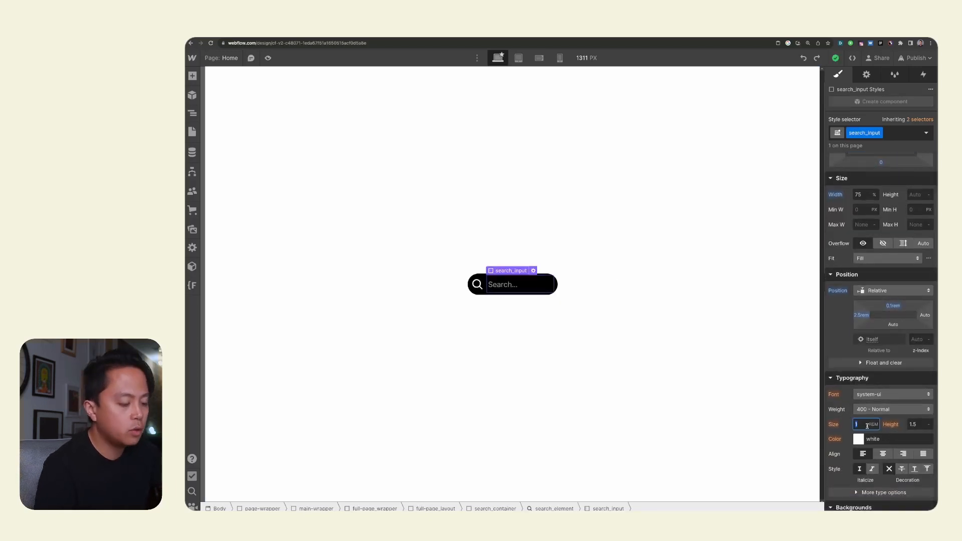
text(.8)
key(Return)
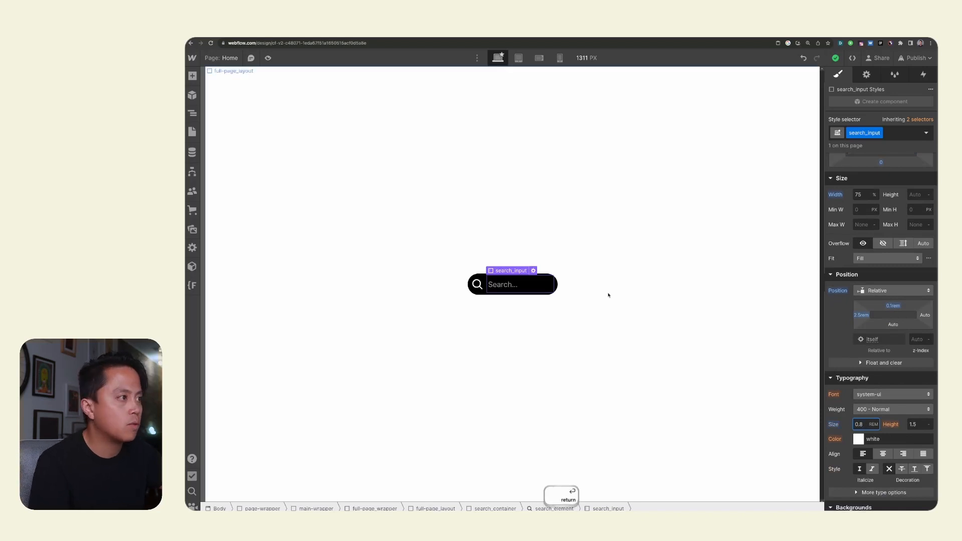
click(744, 360)
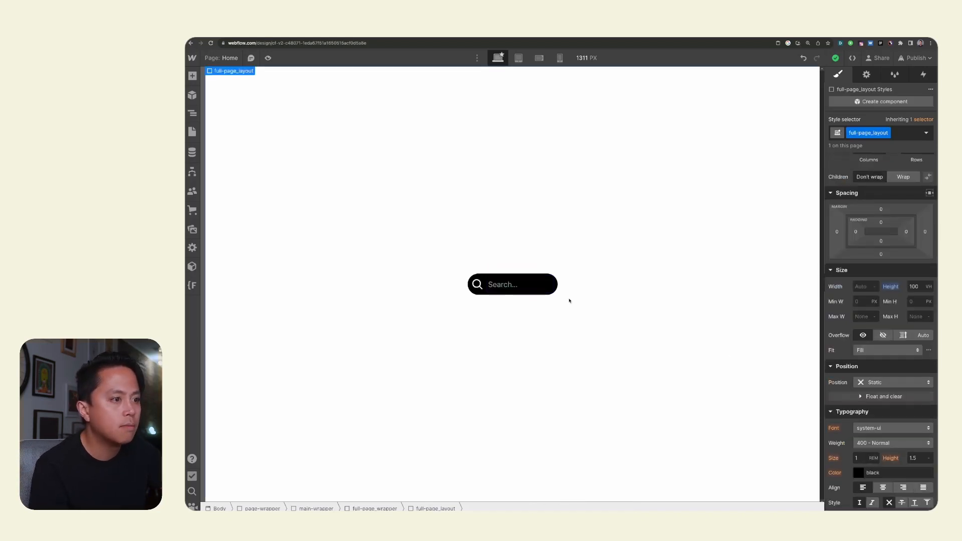
Examine the search input's placeholder text in its element settings and return to its styles
click(516, 284)
click(865, 74)
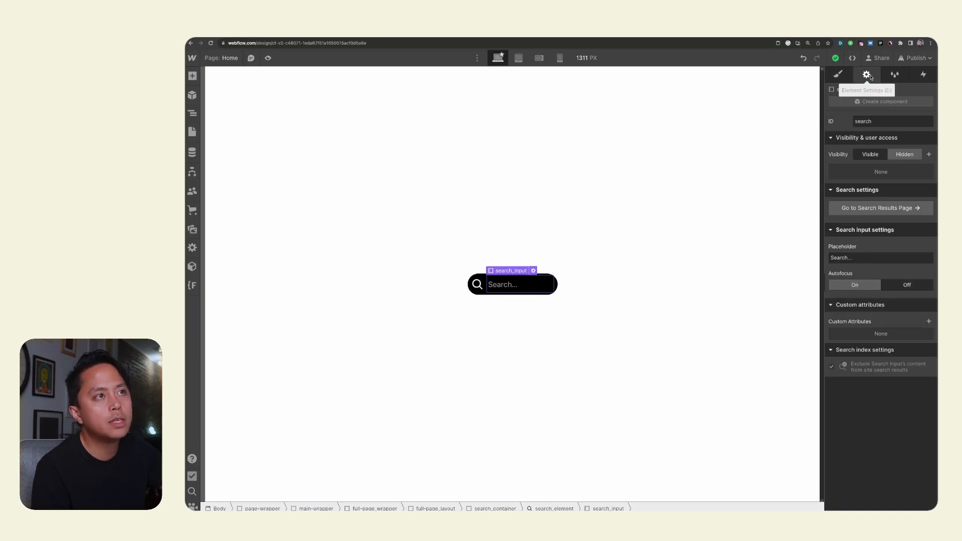
click(884, 257)
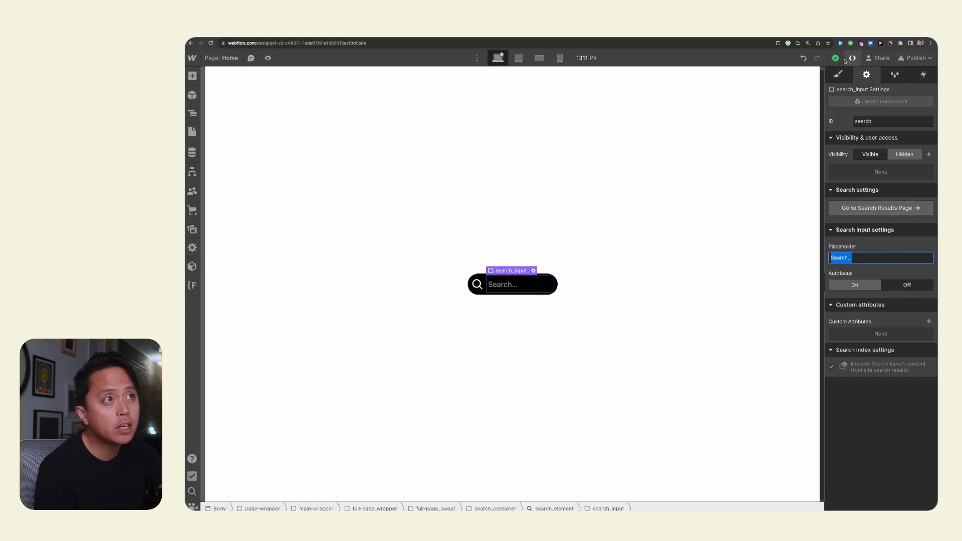
click(837, 78)
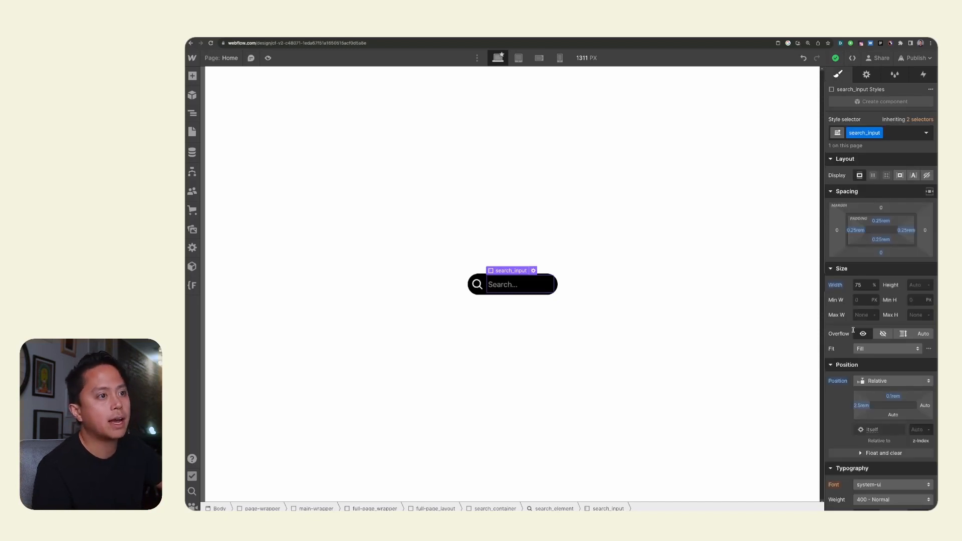
Set the search container's width to 2.812rem by copying its height value, collapsing the bar around the icon
click(530, 294)
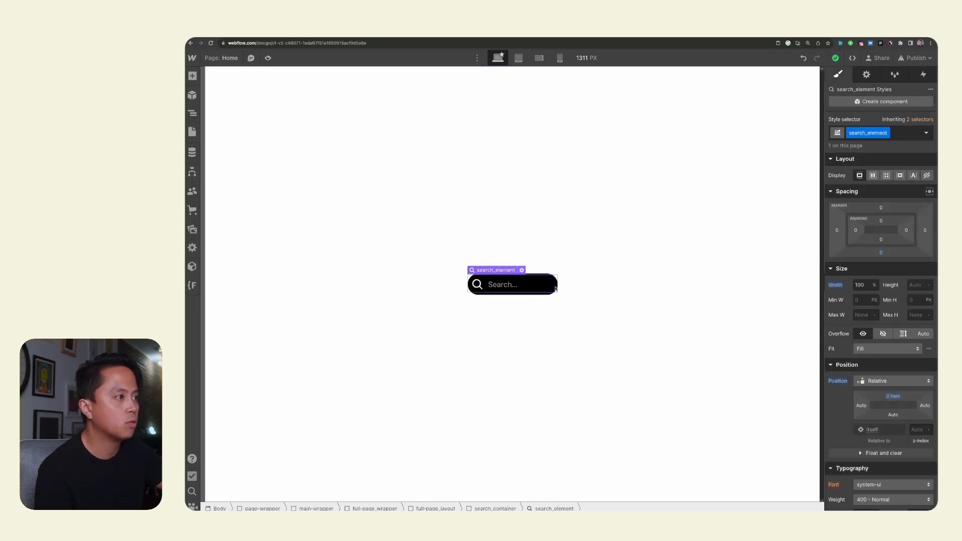
click(530, 294)
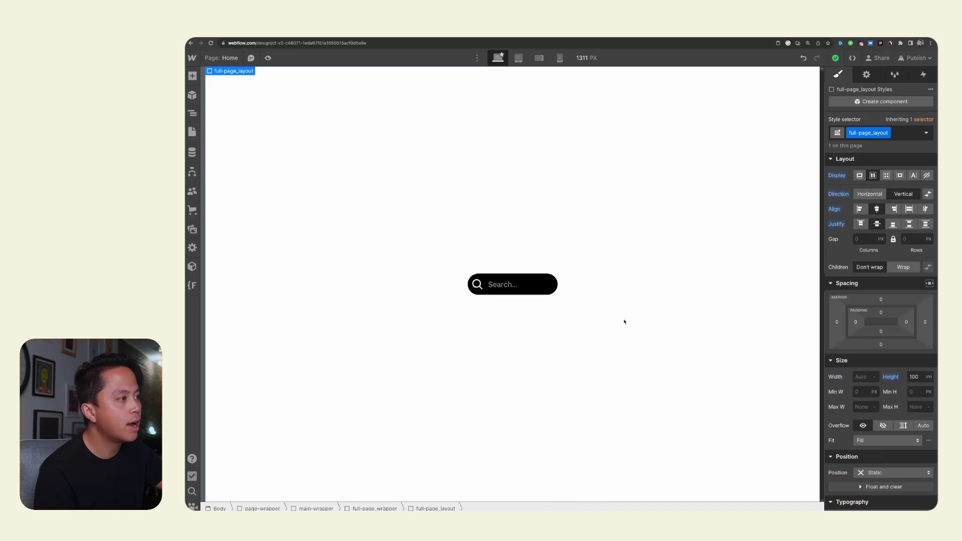
click(490, 278)
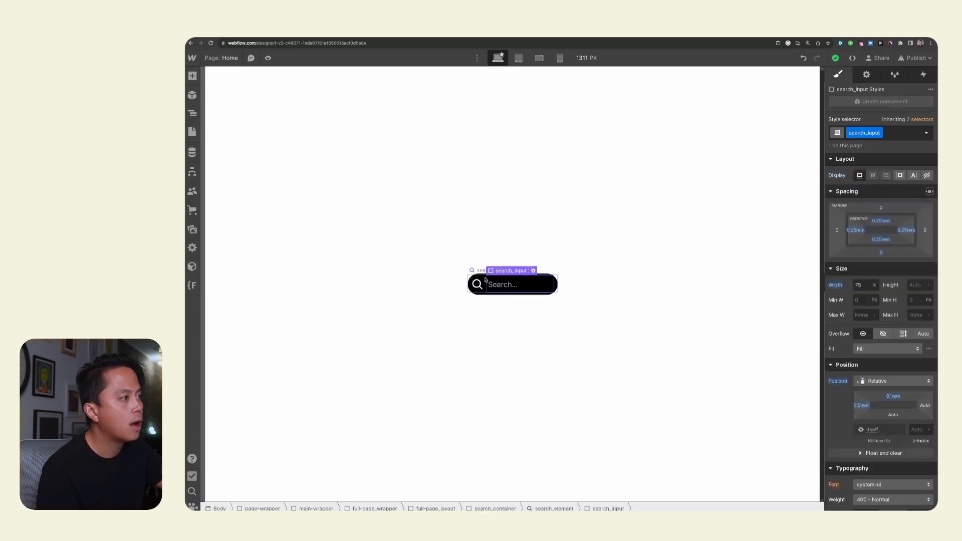
click(485, 280)
key(Up)
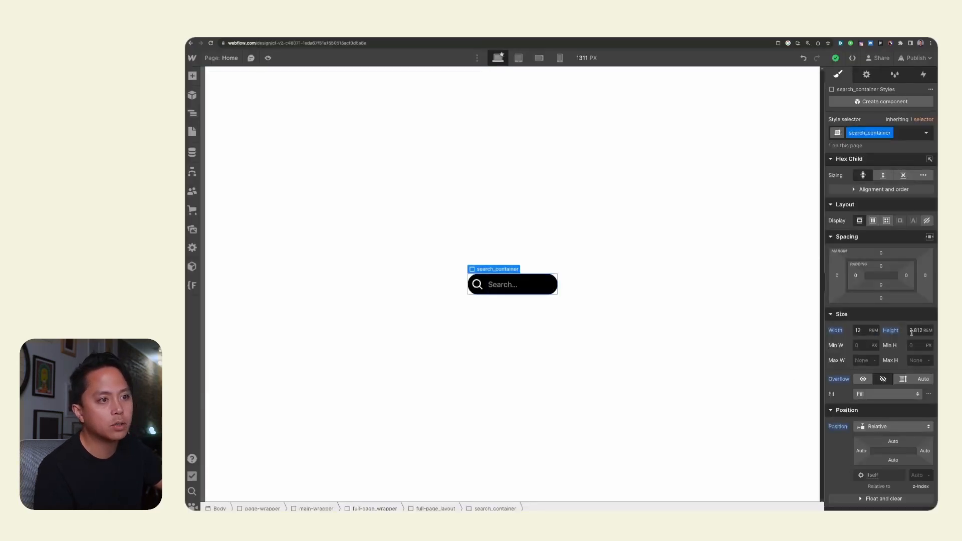
click(912, 332)
key(super+c)
click(865, 330)
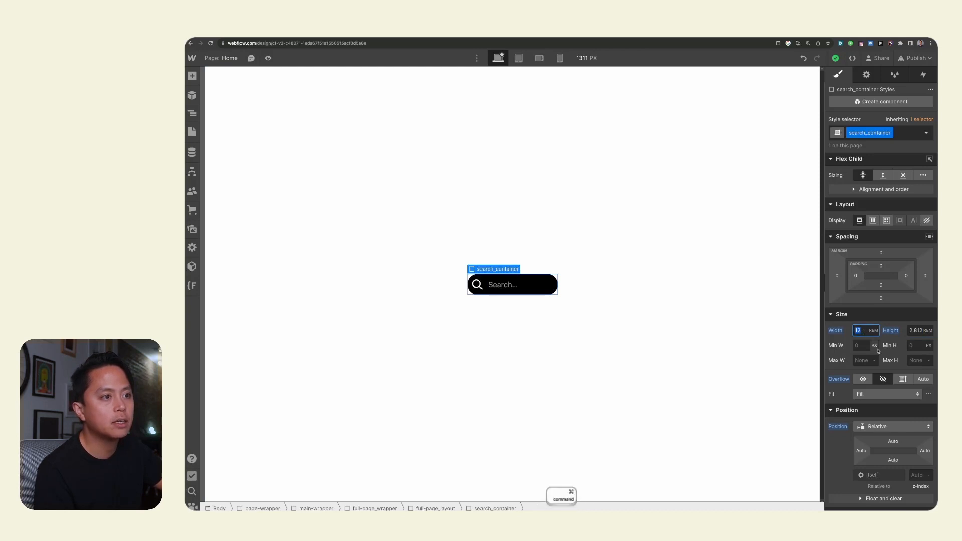
key(super+v)
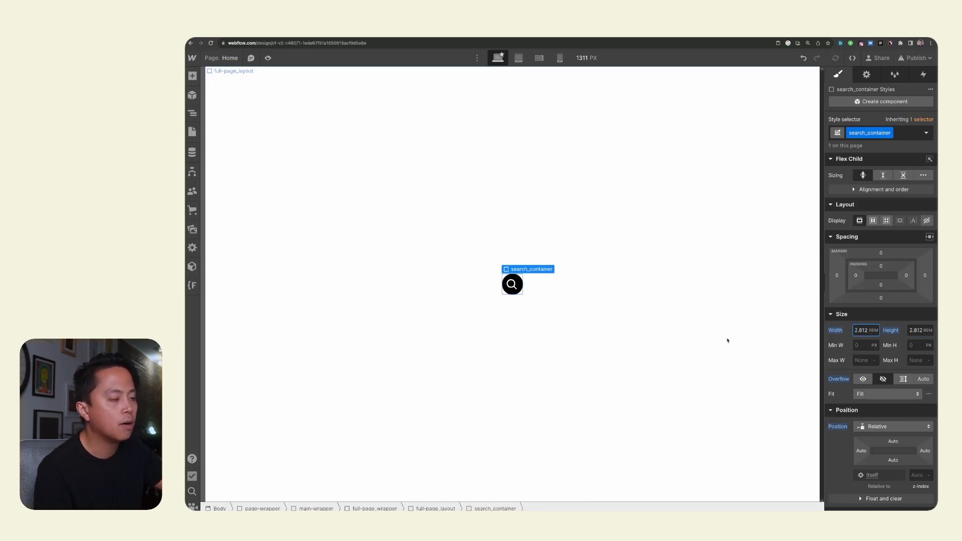
click(518, 290)
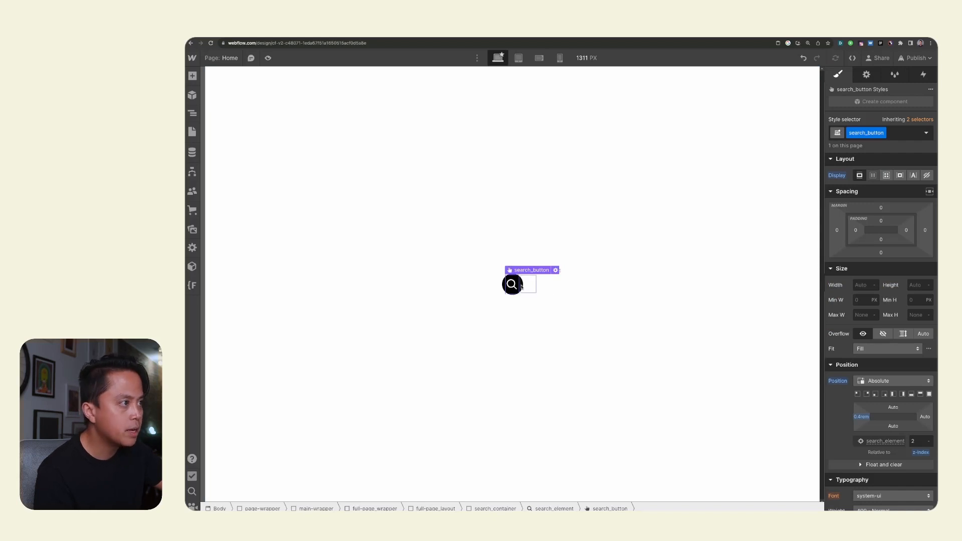
click(536, 332)
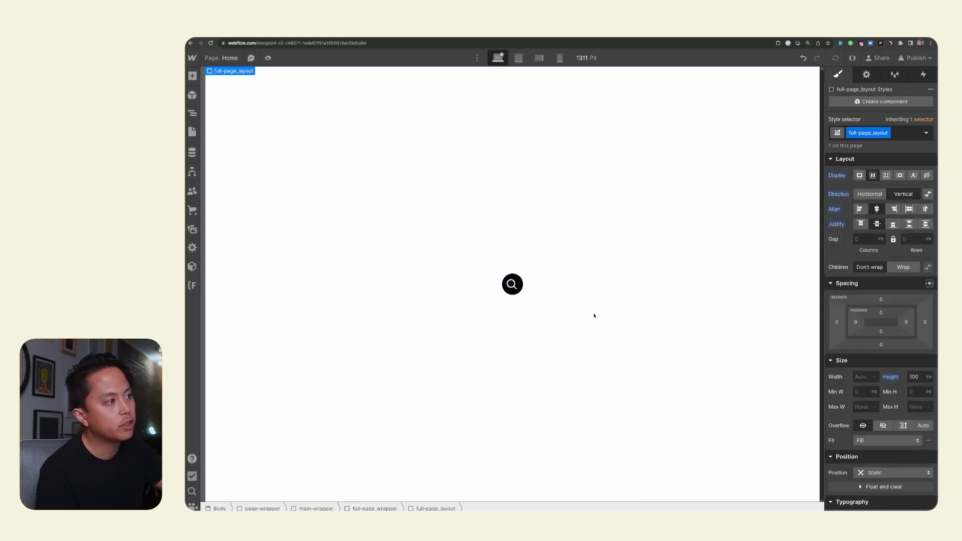
Set the absolutely positioned search button's left offset to 0.6rem
click(516, 290)
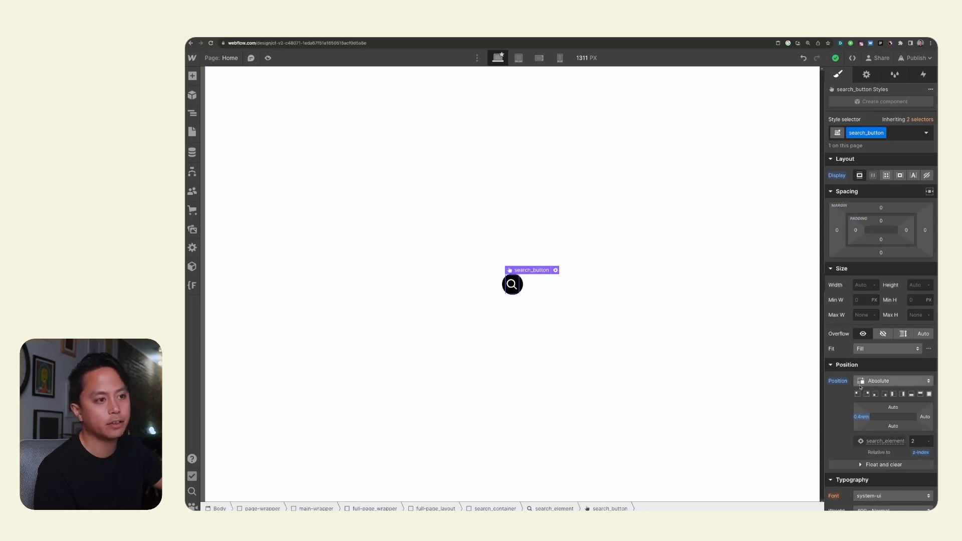
scroll(877, 436, down, 3)
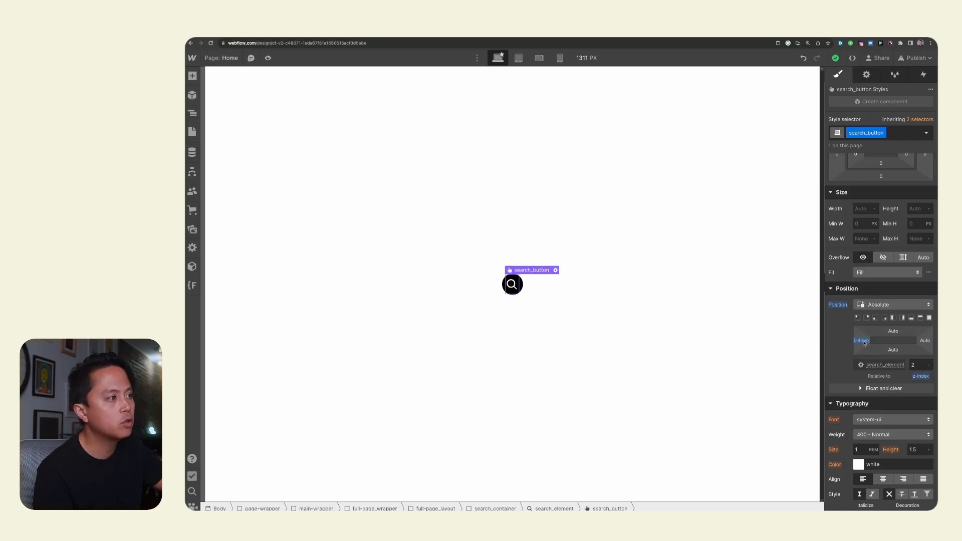
drag(864, 343, 863, 341)
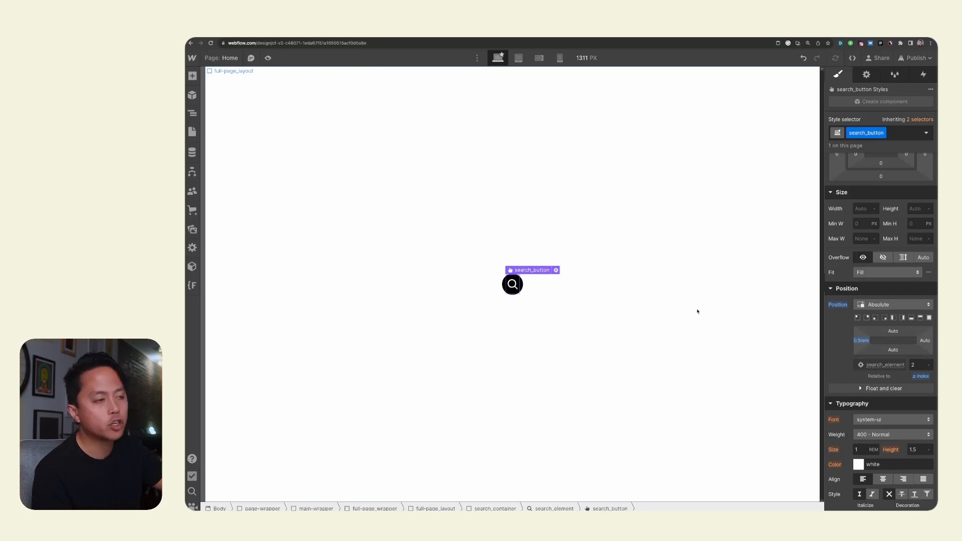
drag(858, 342, 858, 341)
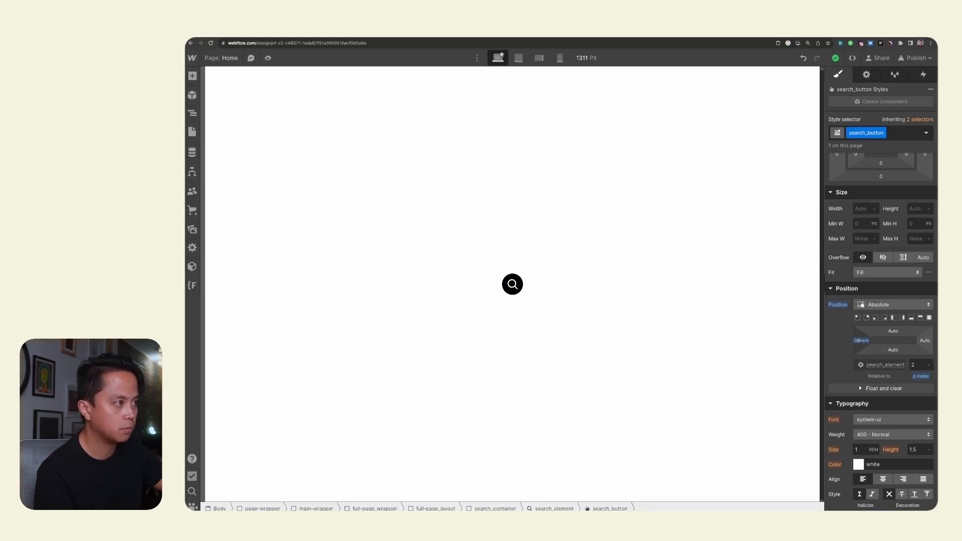
drag(858, 341, 859, 341)
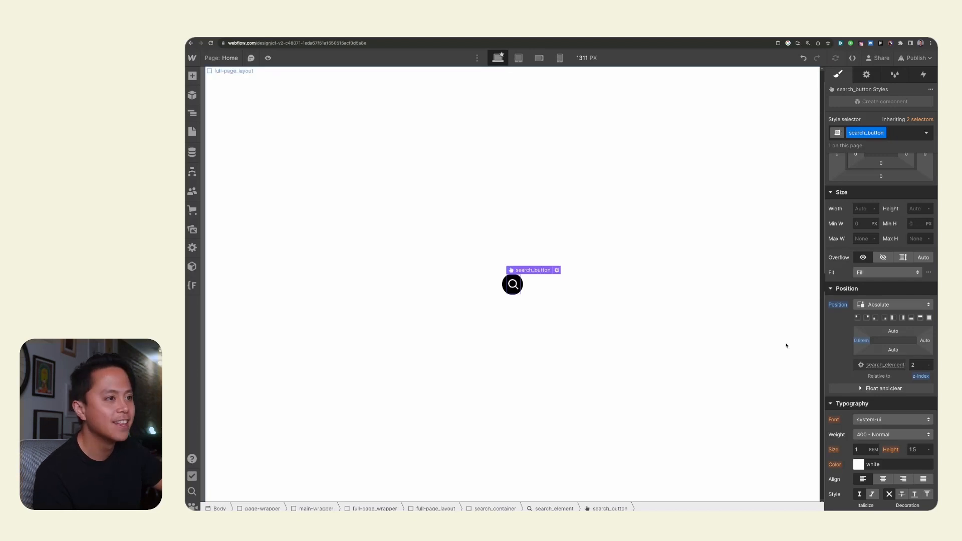
Set the width of the search button's Vector.svg background image to 1.3rem
scroll(900, 239, down, 3)
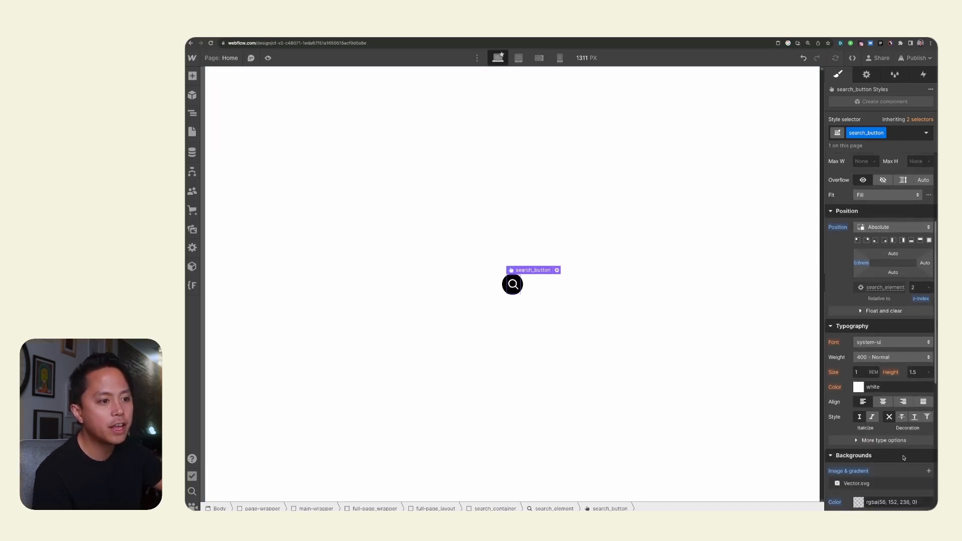
click(887, 484)
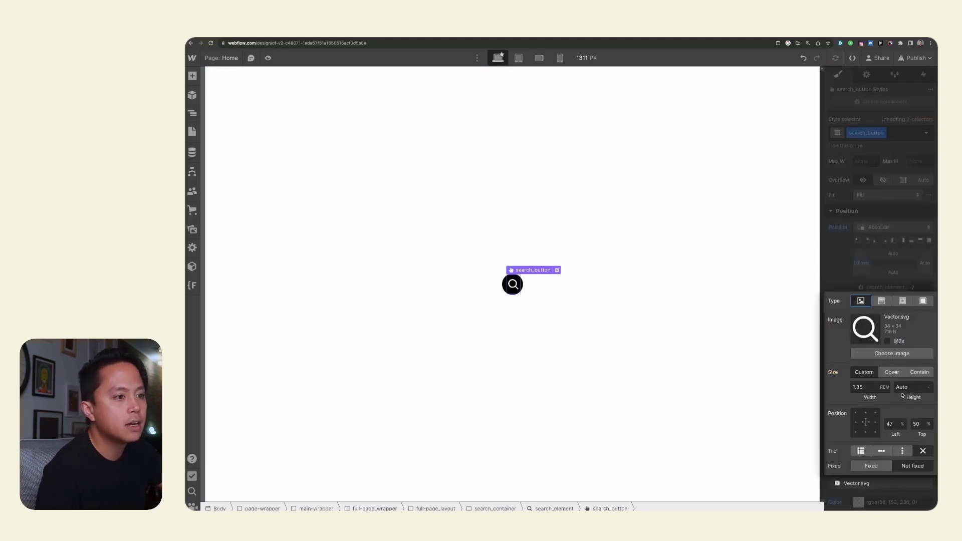
click(866, 383)
text(1.3)
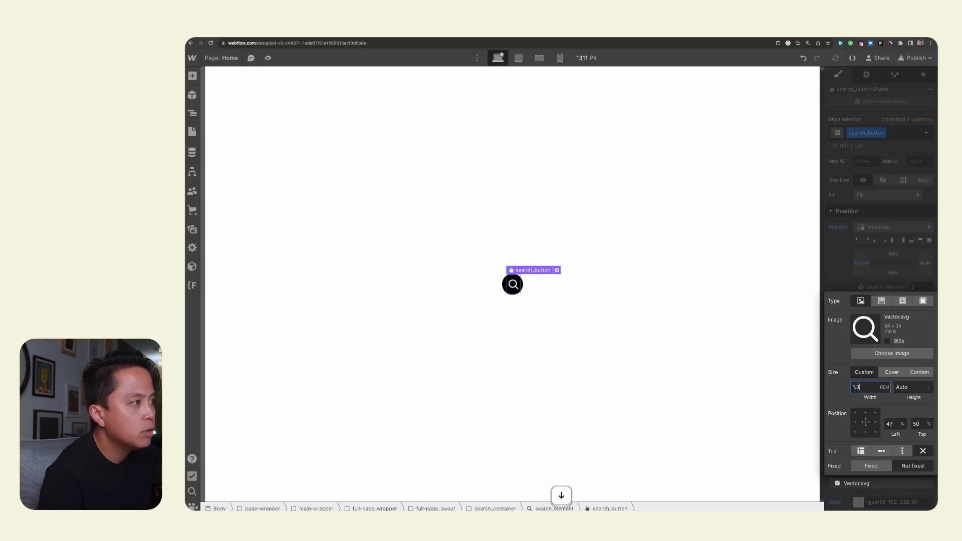
click(891, 425)
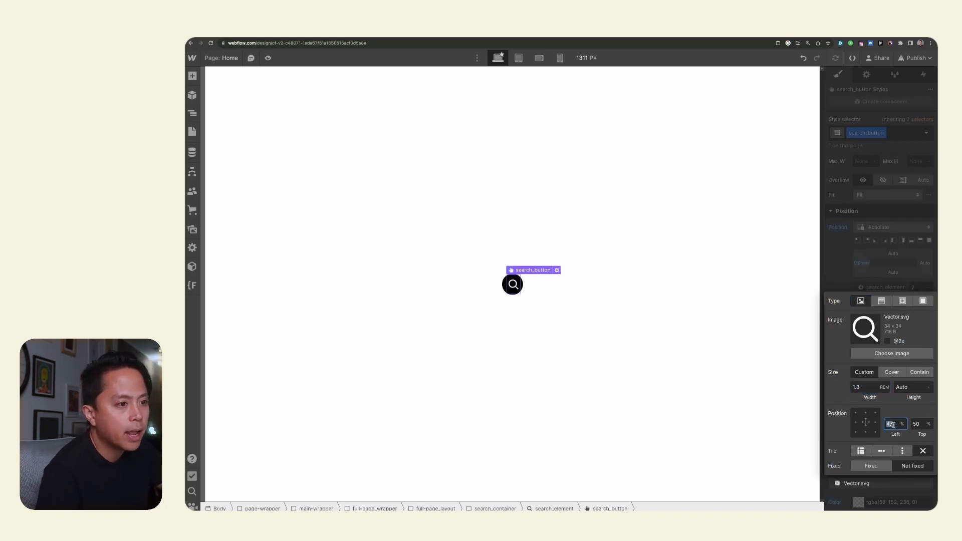
key(Up)
key(Down)
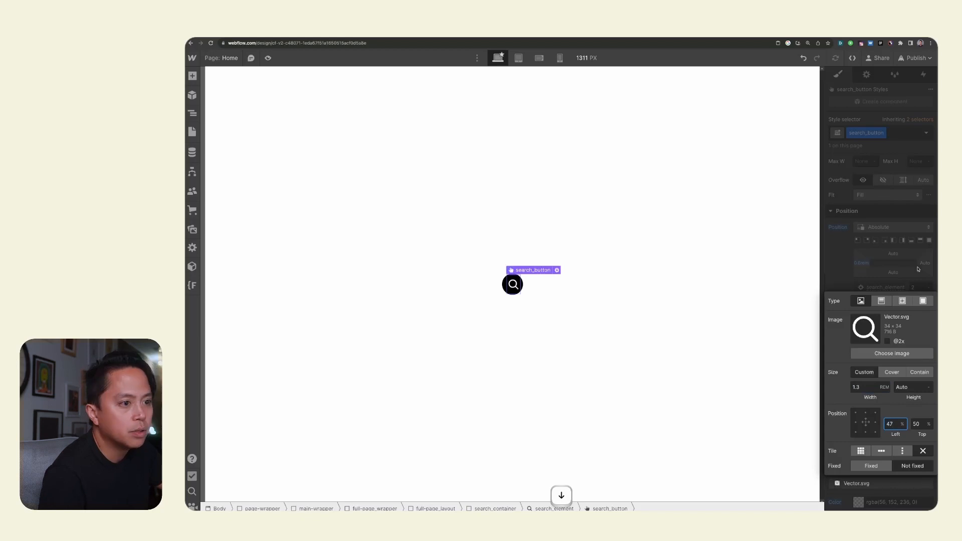
click(918, 269)
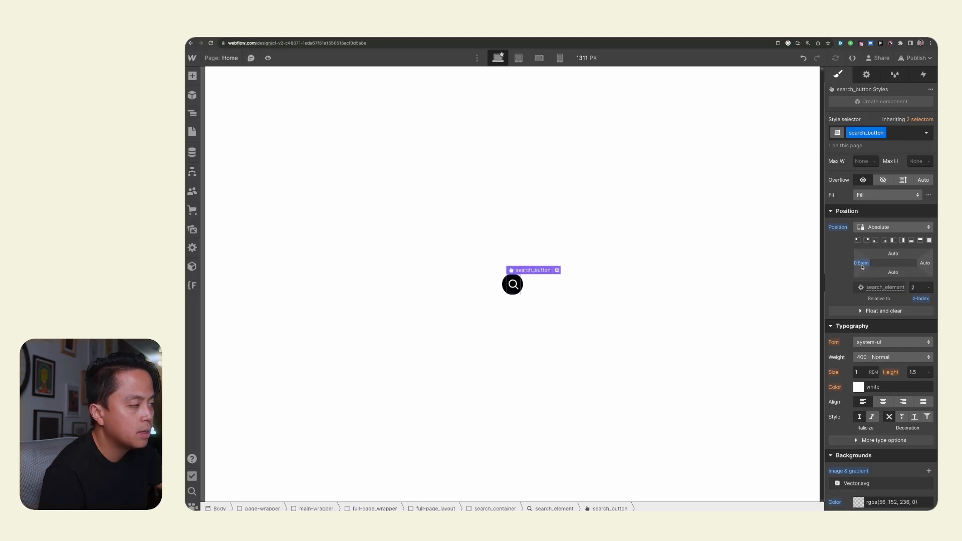
click(701, 292)
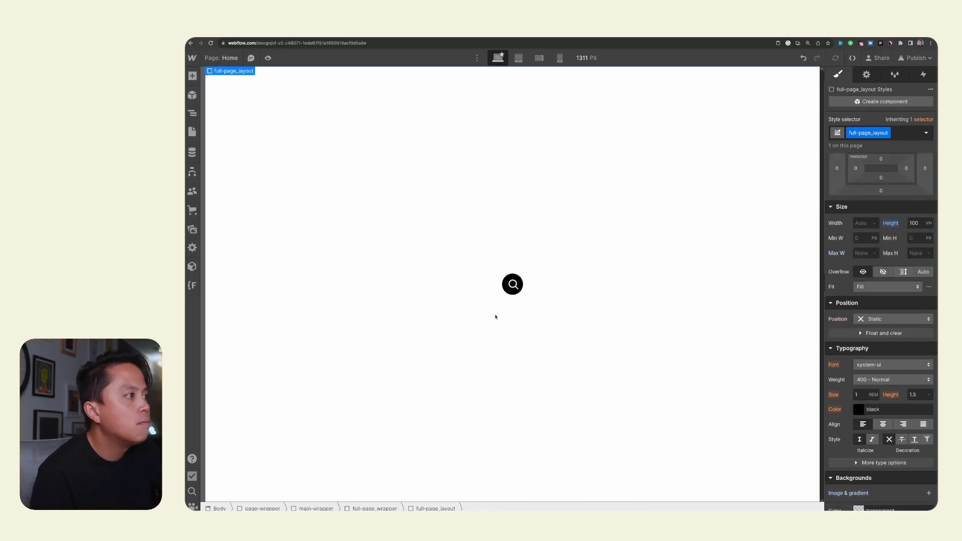
Set the absolutely positioned search button's left offset to 0.58rem and check the icon's centering with the button deselected
click(513, 285)
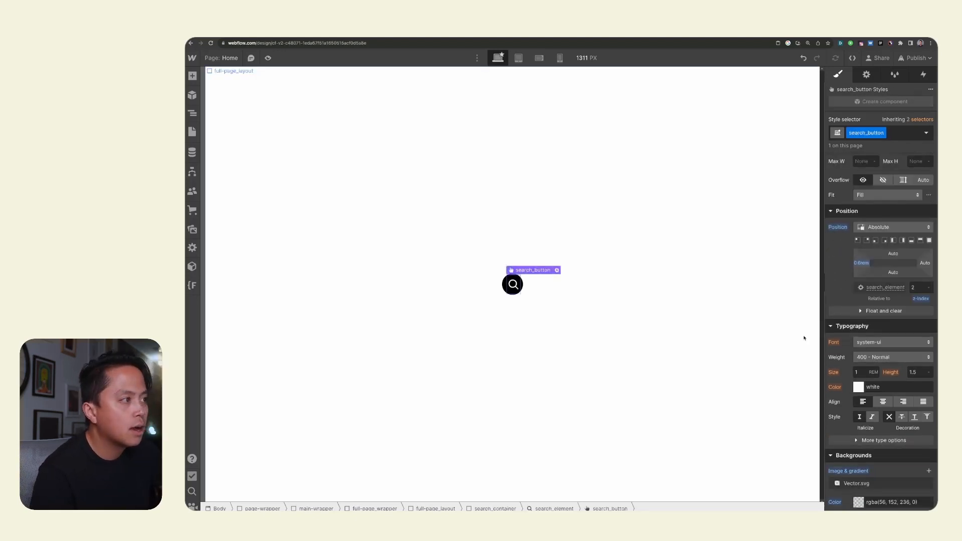
scroll(908, 334, up, 1)
click(862, 294)
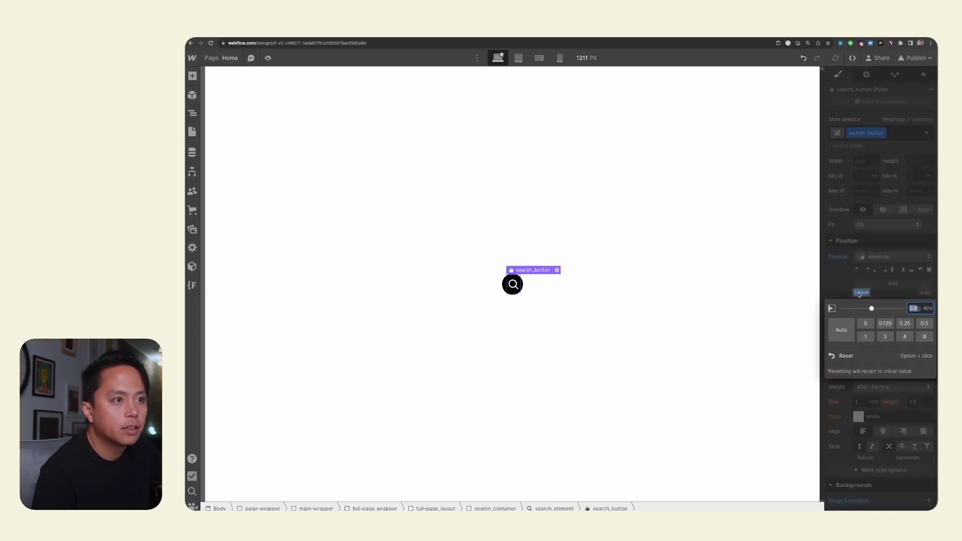
key(BackSpace)
text(58)
key(Return)
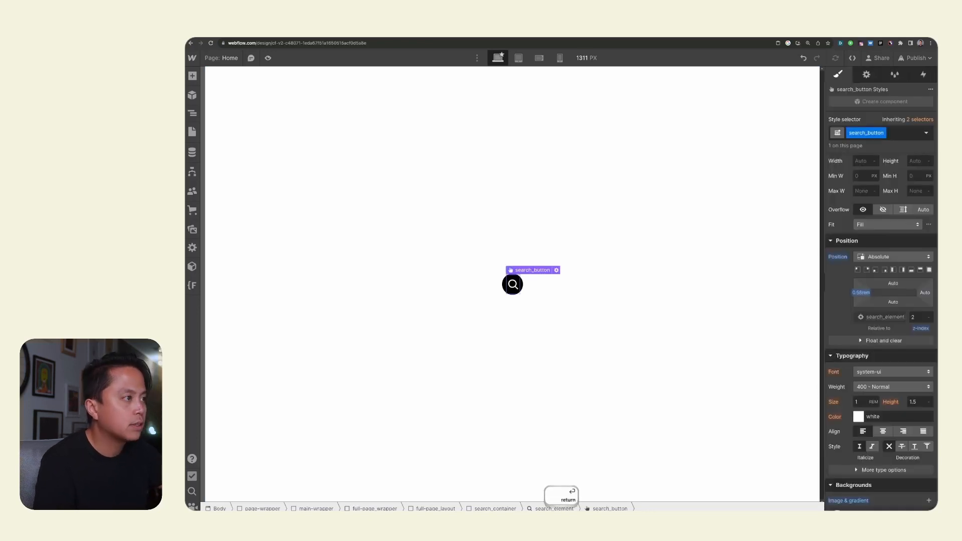
click(584, 346)
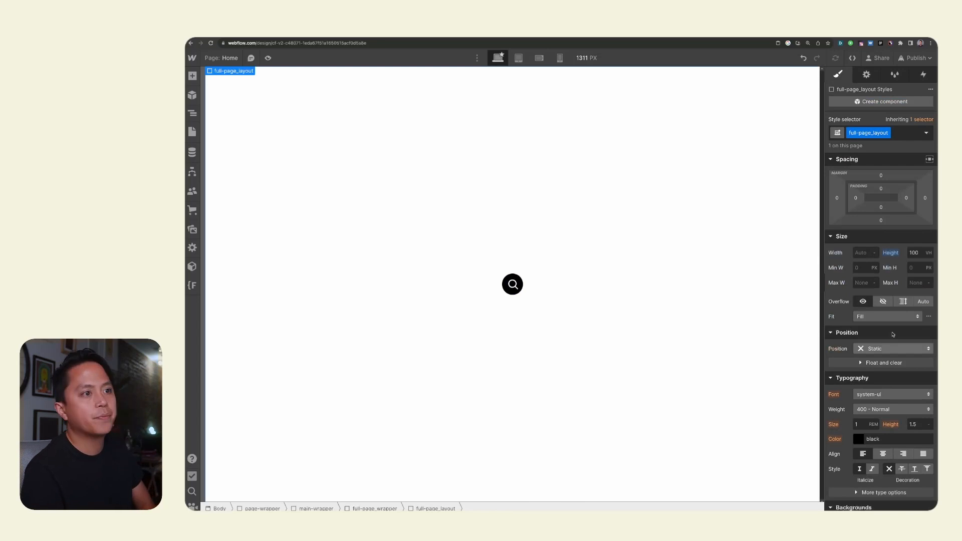
click(513, 286)
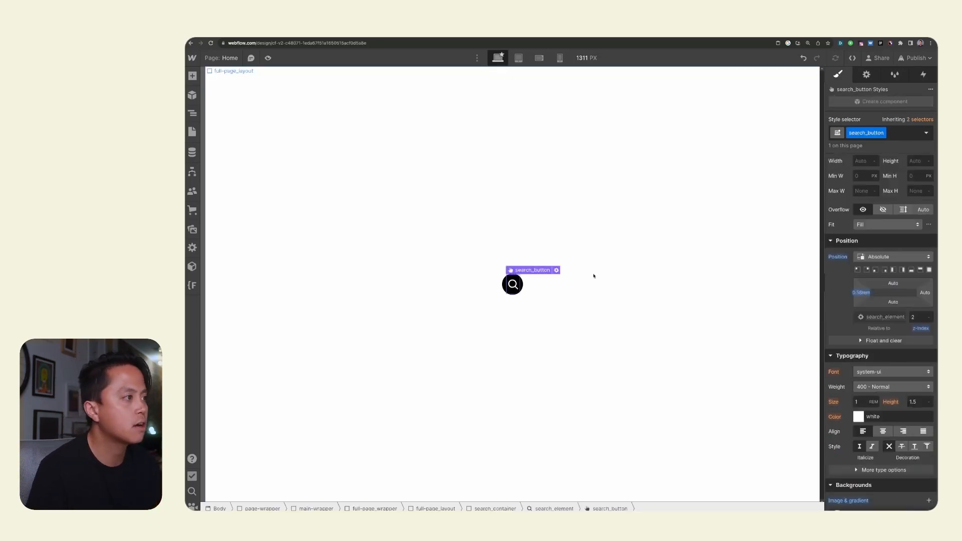
click(543, 283)
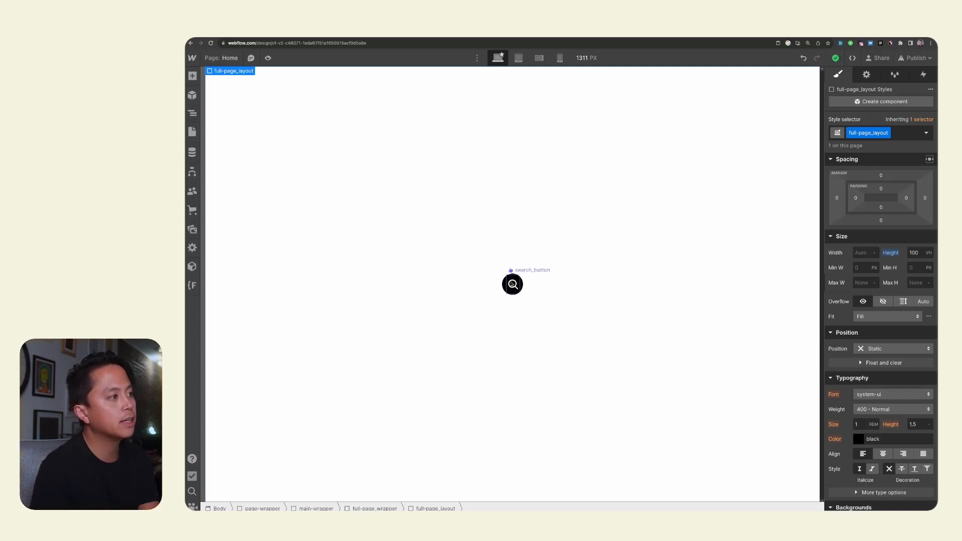
Select the search container around the icon and expand its width to 12rem
click(512, 283)
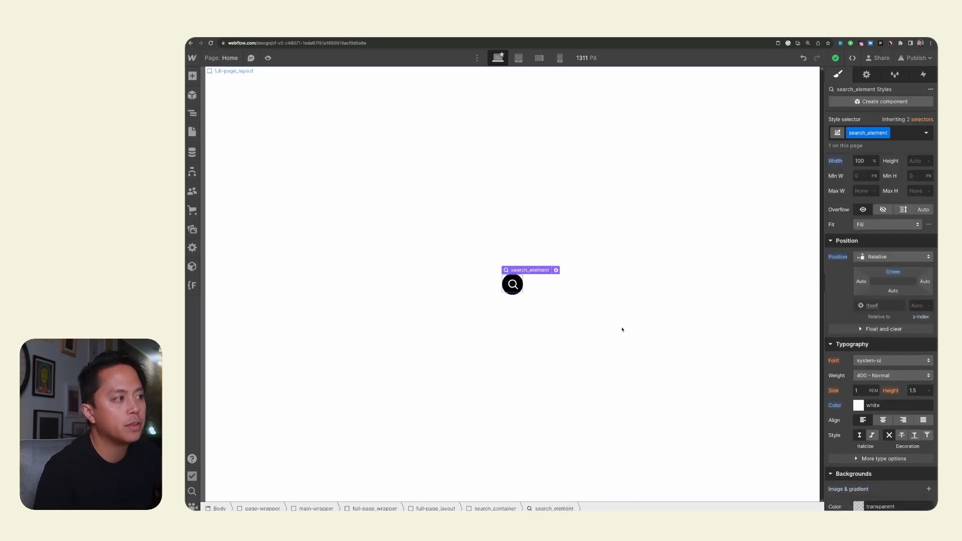
key(Up)
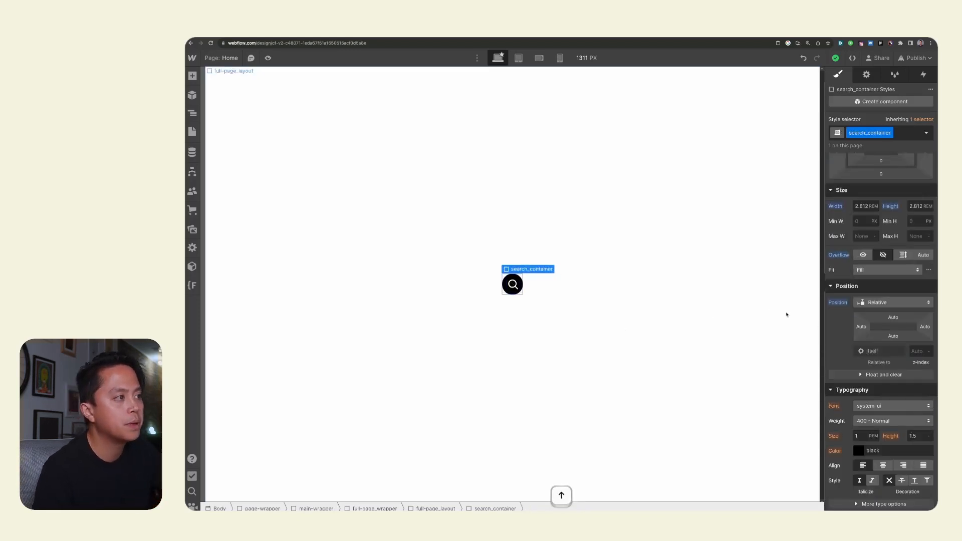
click(860, 204)
text(12)
key(Return)
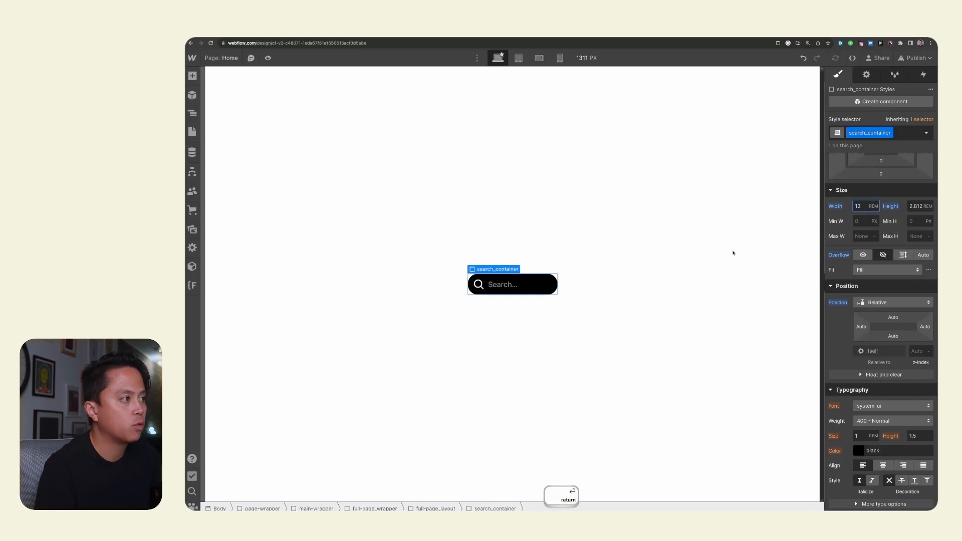
click(572, 302)
Select the search_lottie element inside the search container and set its position to Relative
click(494, 285)
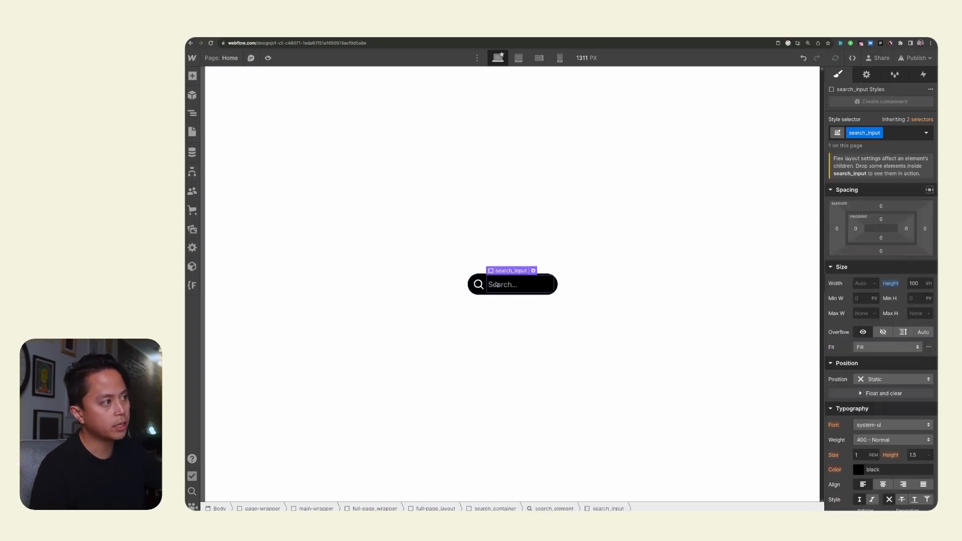
key(Up)
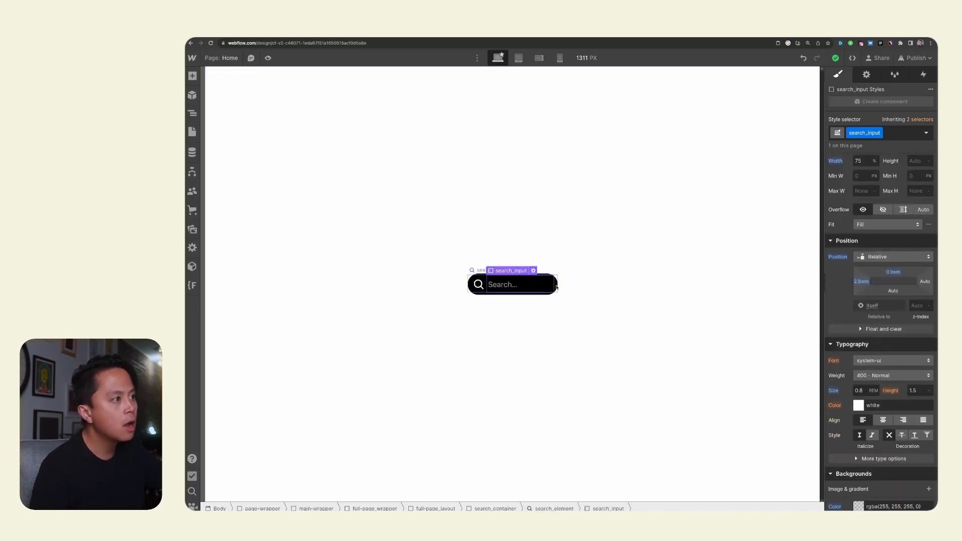
key(z)
click(255, 205)
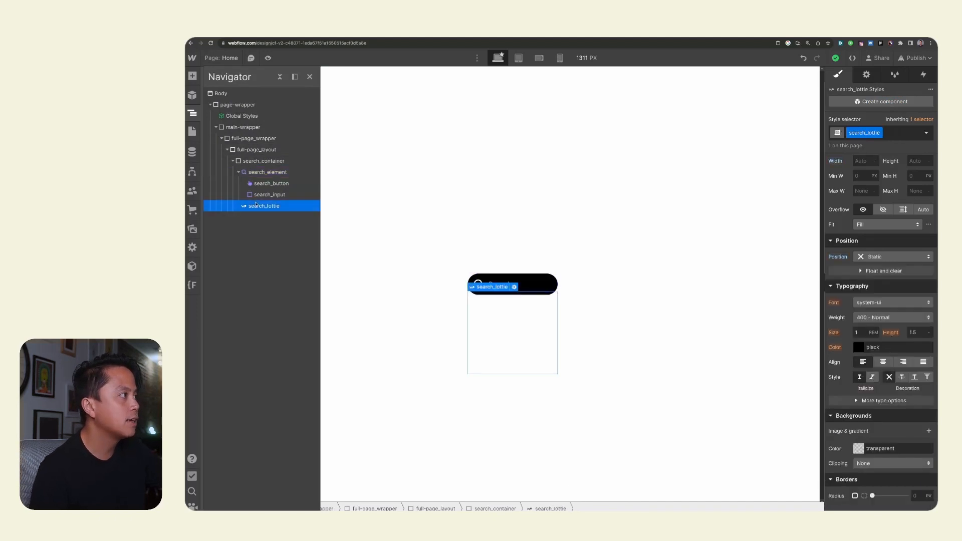
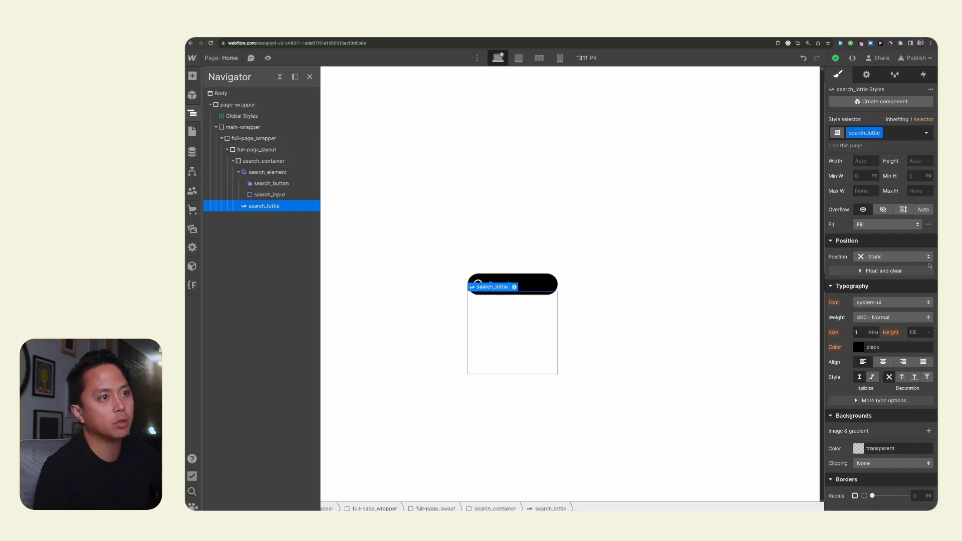
click(876, 257)
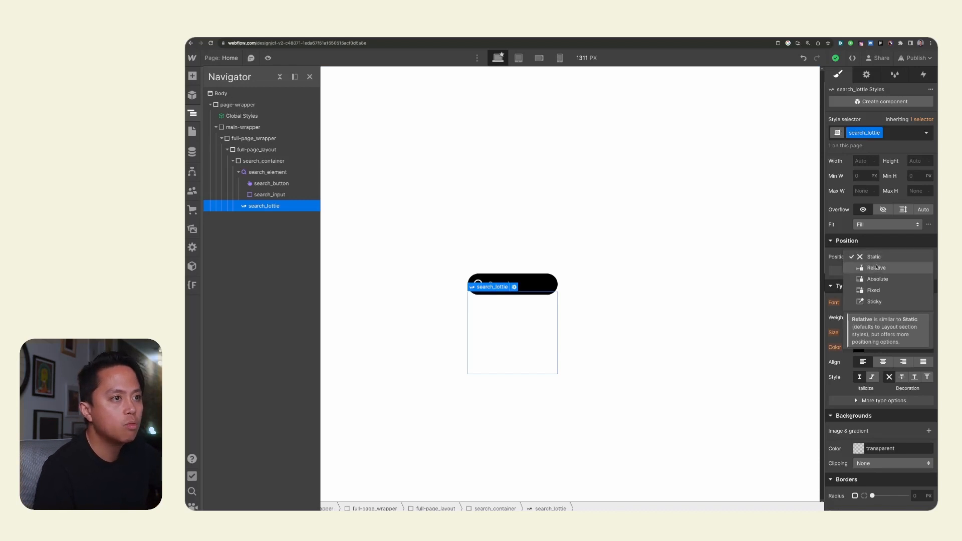
click(877, 268)
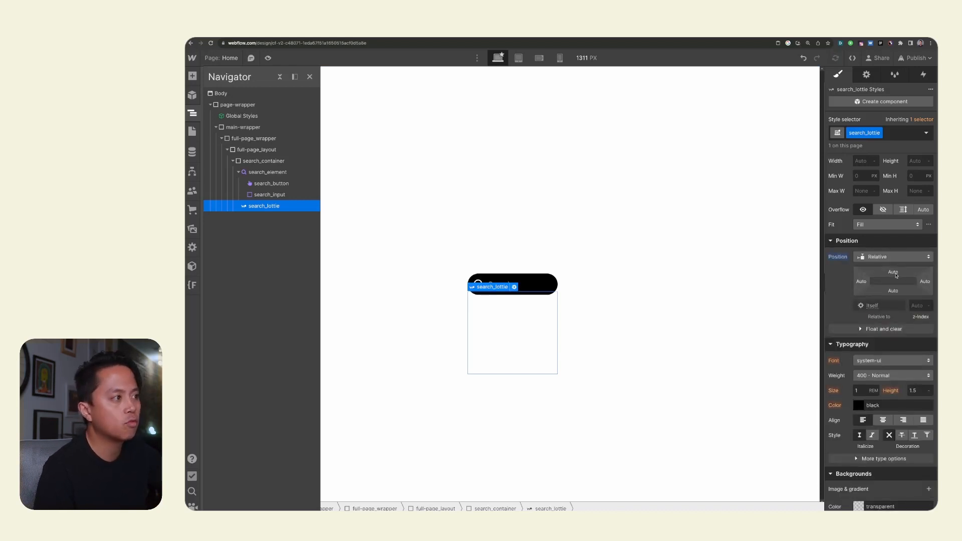
Shift search_lottie up over the search bar by converting its top offset to rem and setting it to -4rem
drag(896, 275, 894, 264)
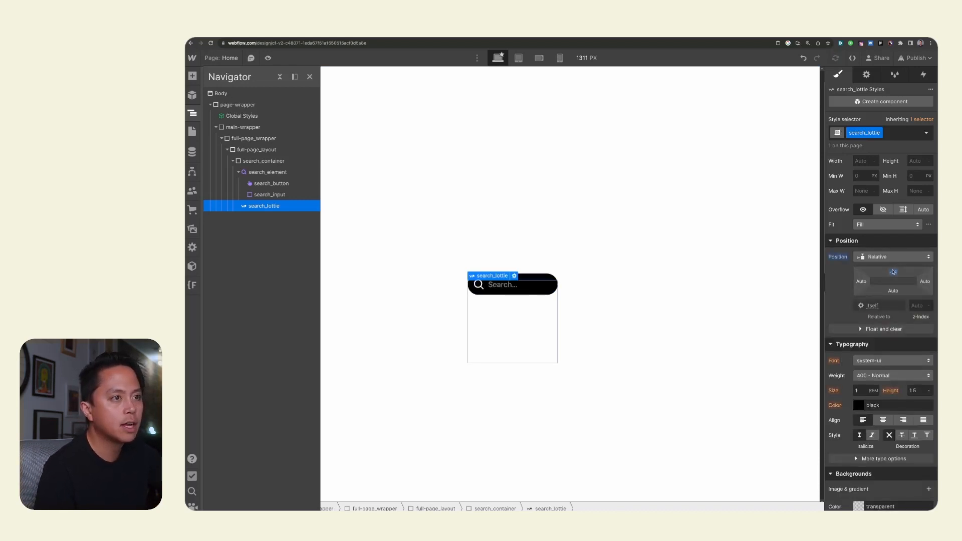
click(893, 272)
click(893, 272)
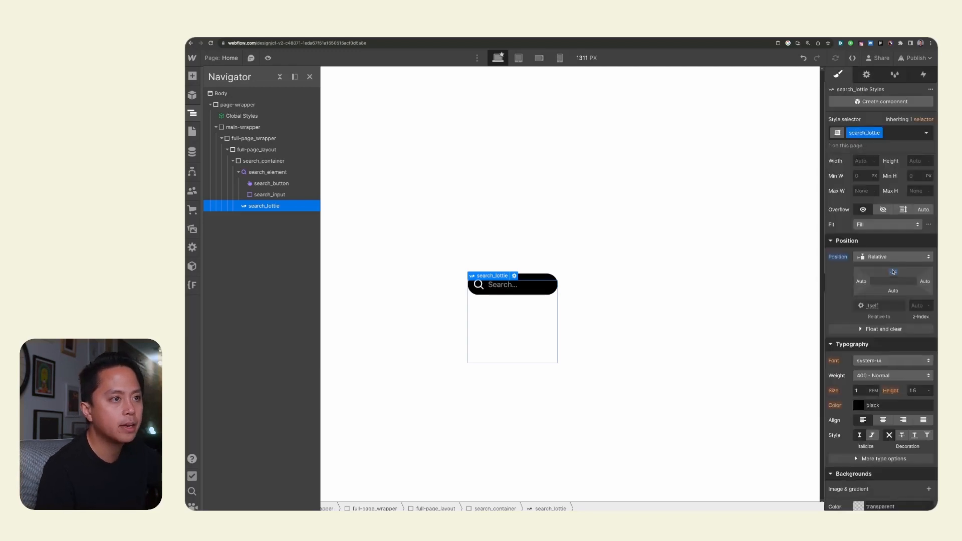
click(894, 273)
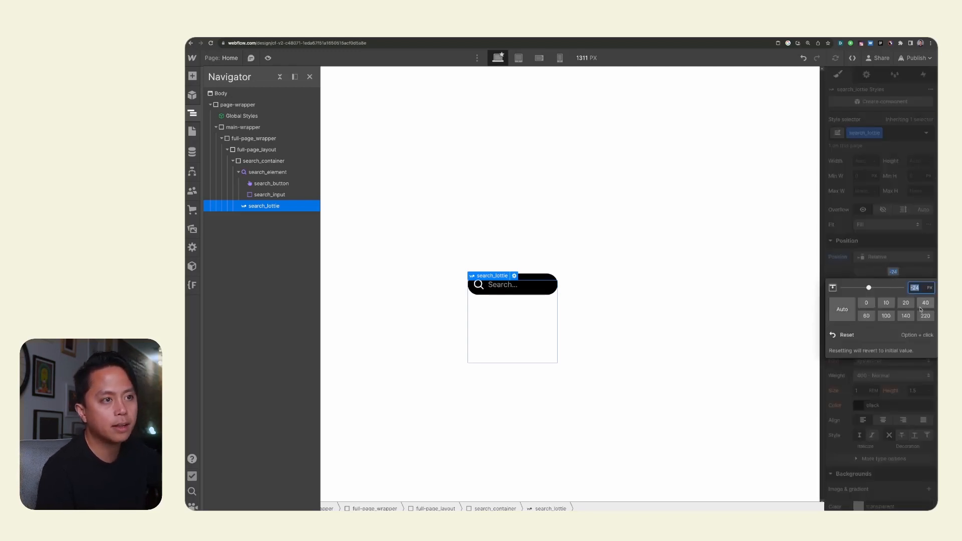
key(Right)
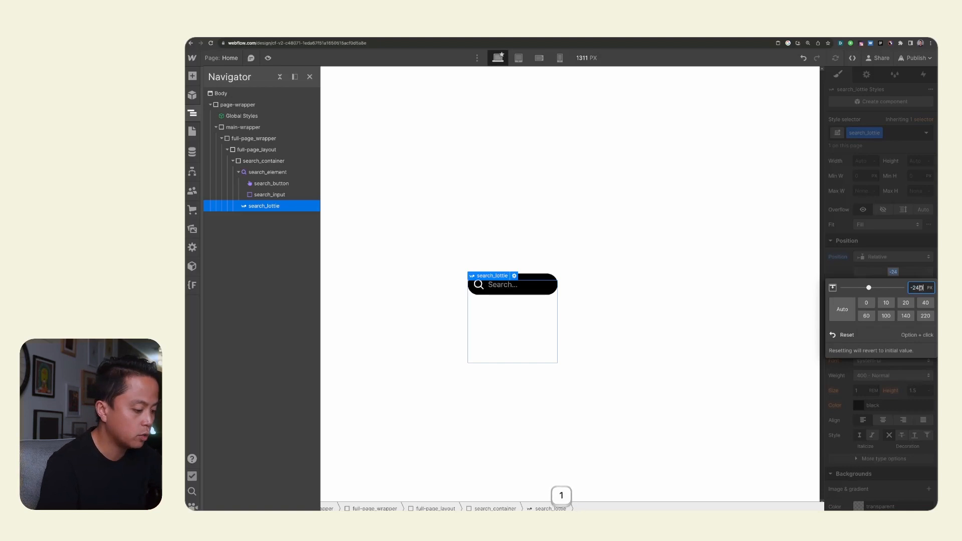
text(rem)
key(Return)
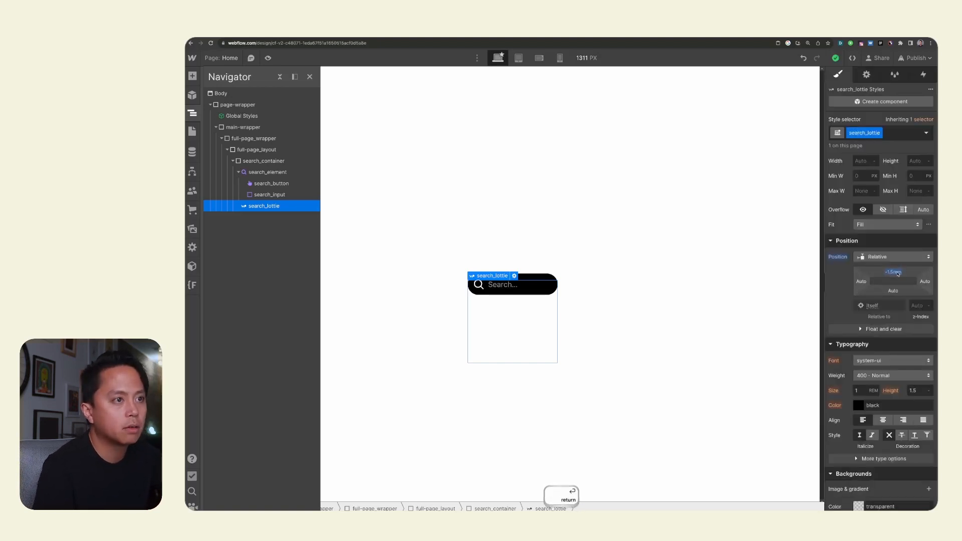
drag(896, 271, 895, 260)
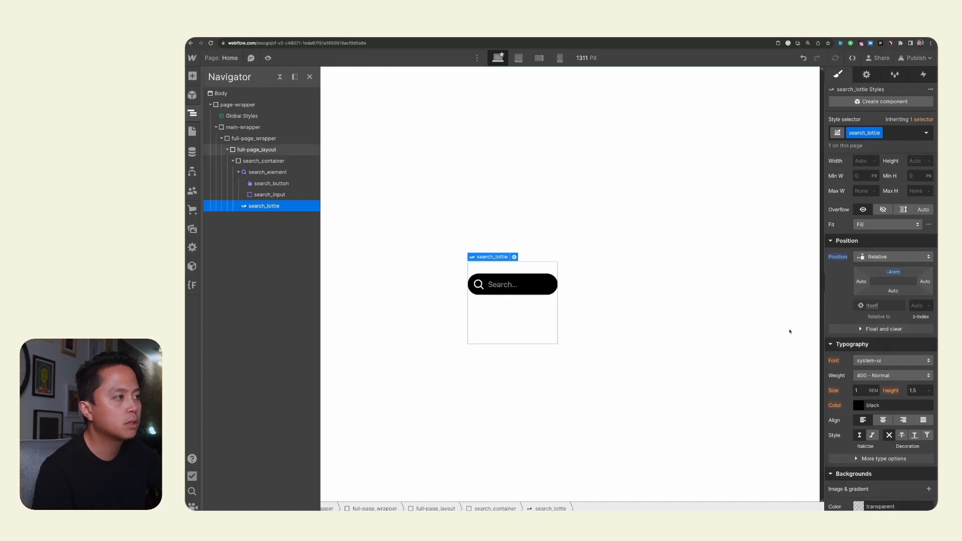
Preview search_lottie's confetti.json animation twice in its element settings and return to its styles
click(867, 74)
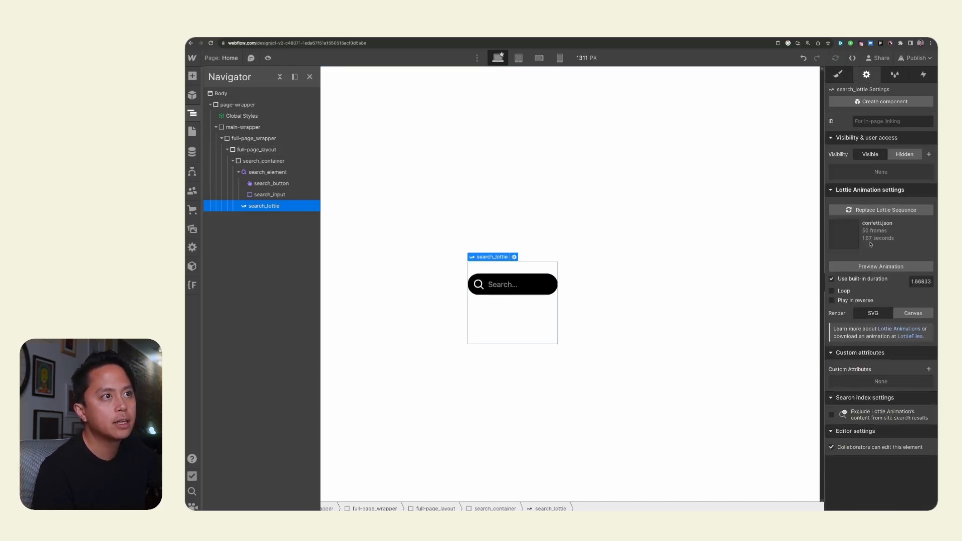
click(863, 267)
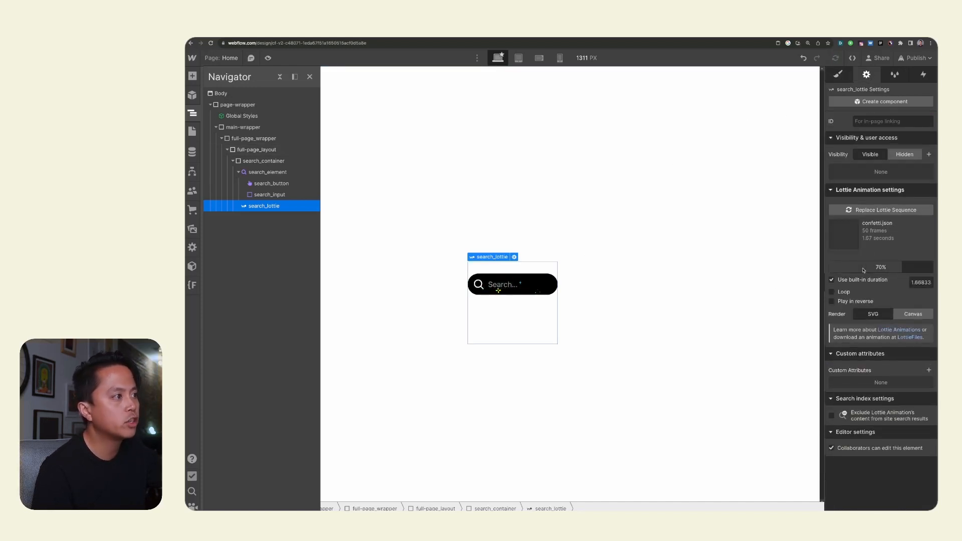
click(863, 268)
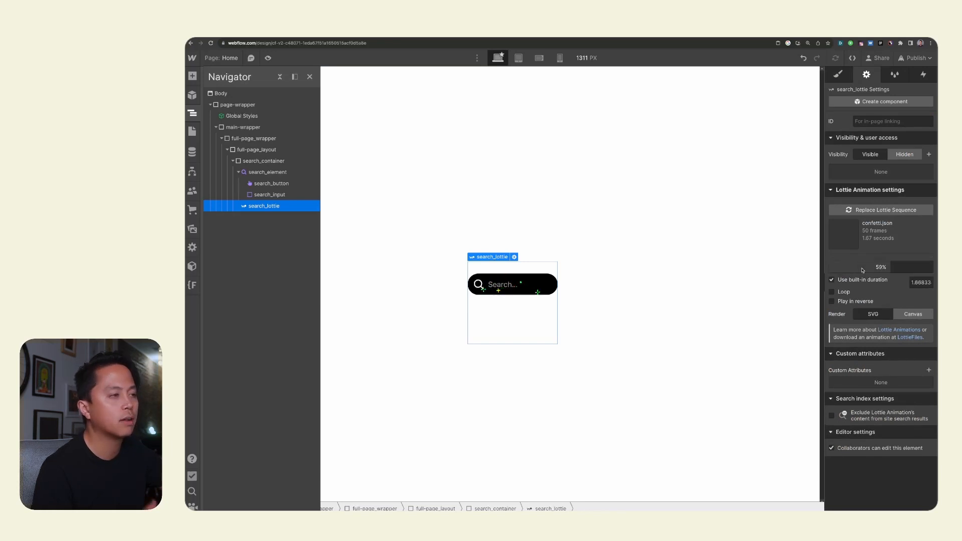
key(s)
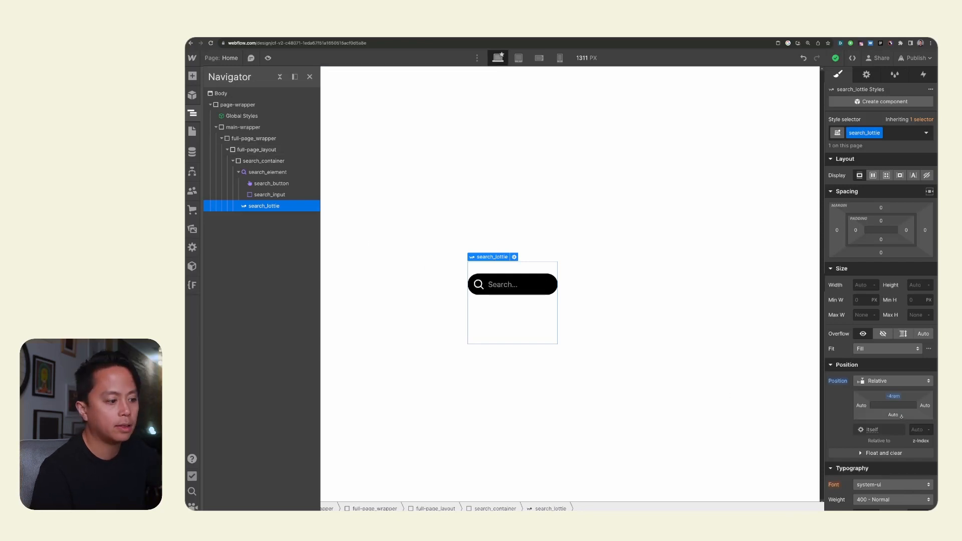
scroll(899, 421, down, 2)
scroll(898, 424, up, 2)
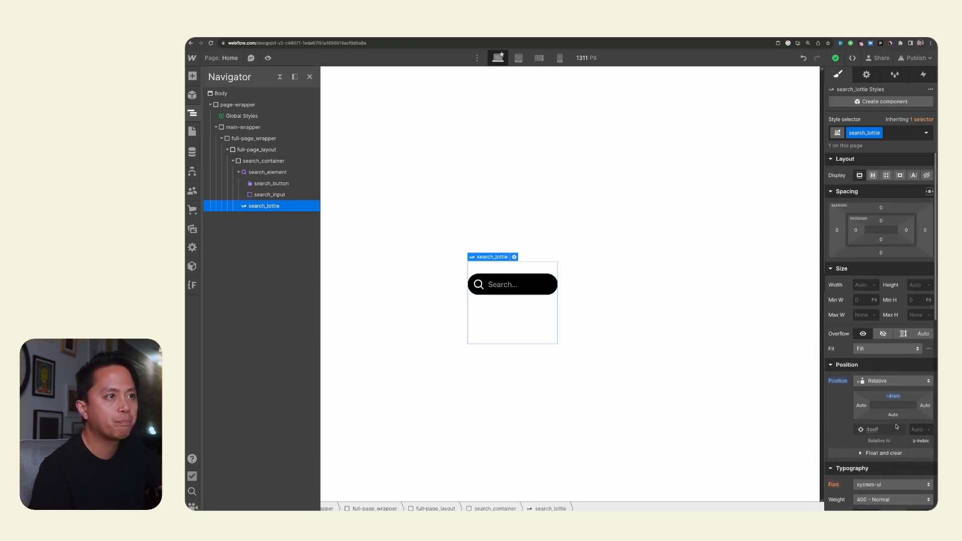
Give search_container a mouse hover interaction whose hover-in starts a new timed animation named Search Hover IN
click(238, 172)
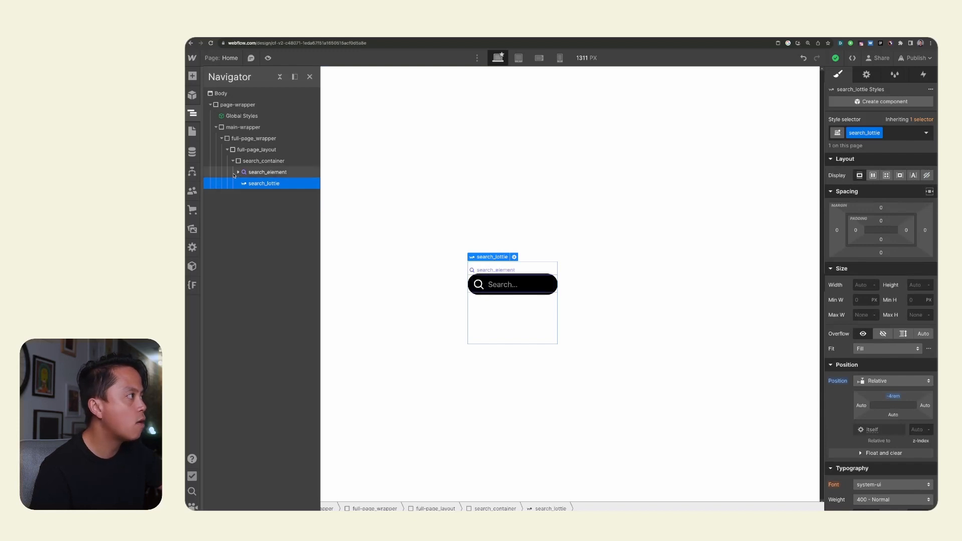
click(271, 161)
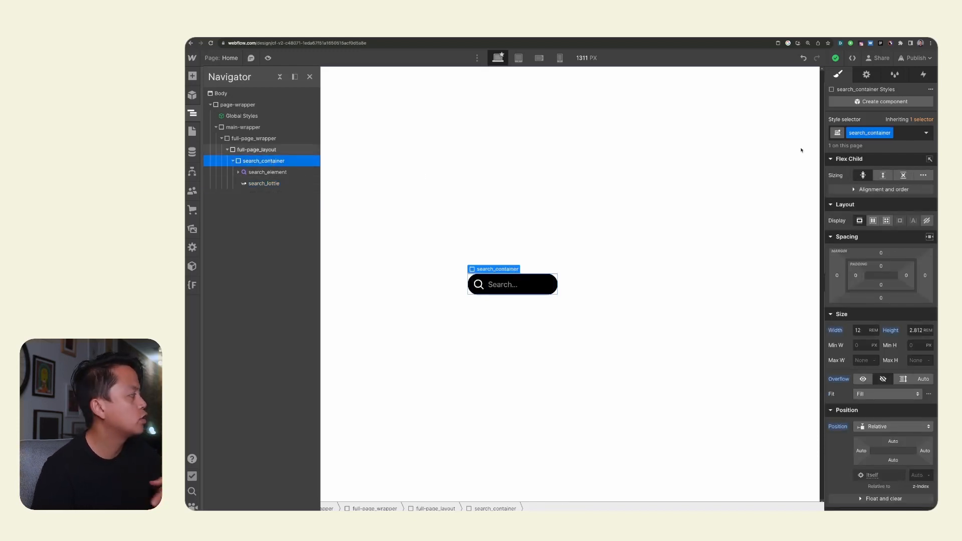
click(923, 75)
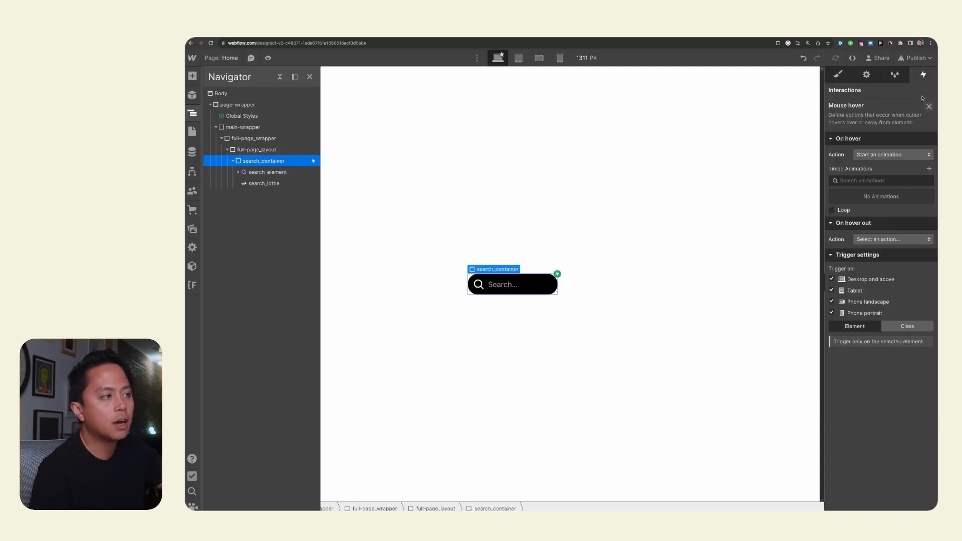
click(930, 169)
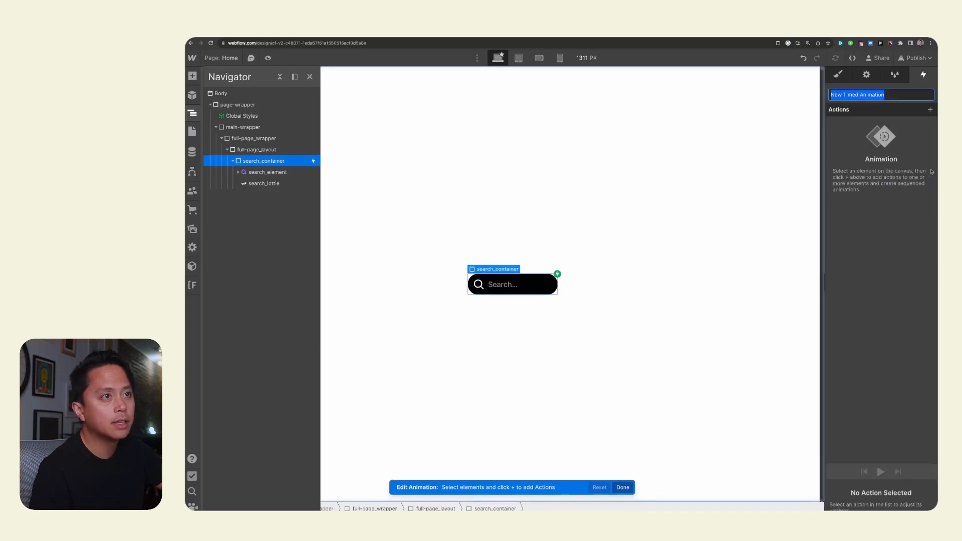
text(Search Hover IN)
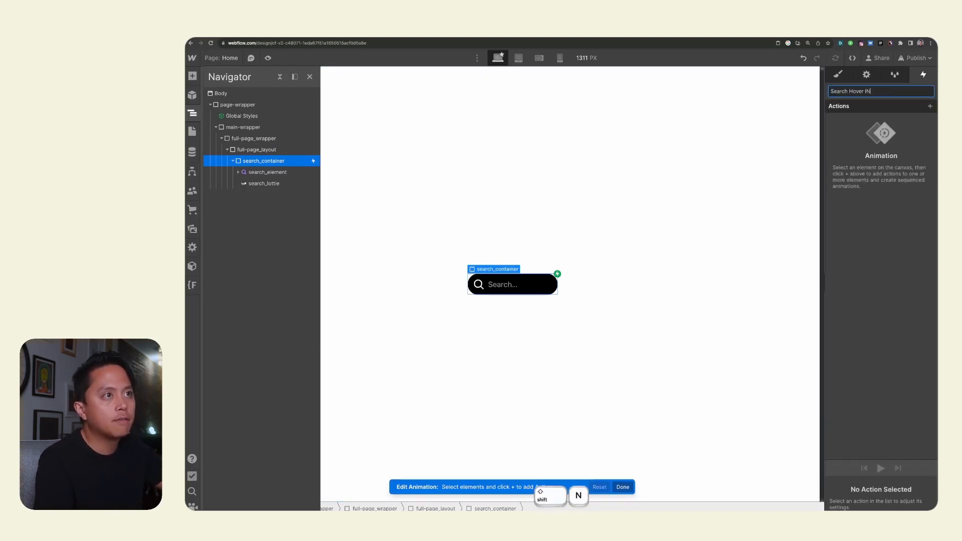
key(Return)
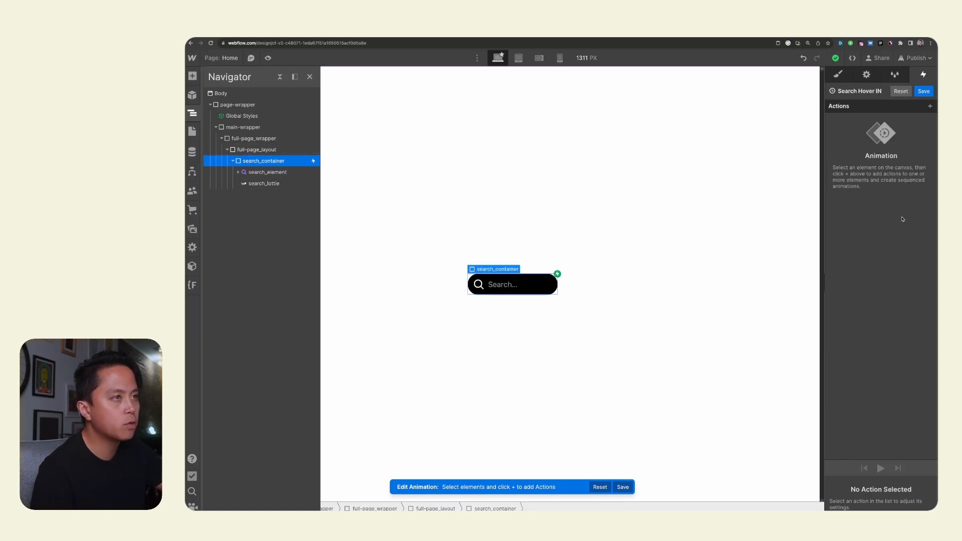
Add a Size action for search_container to Search Hover IN and make it the initial state
click(929, 106)
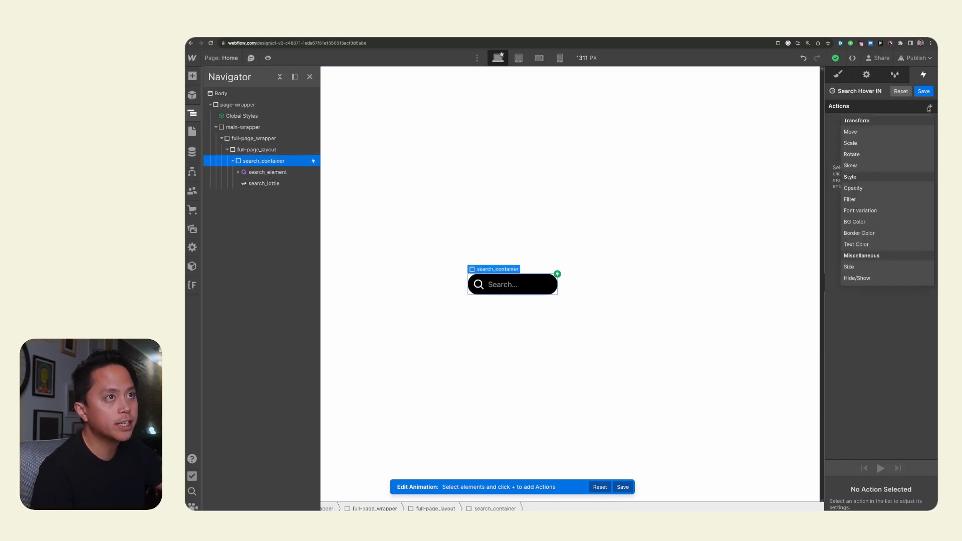
click(927, 267)
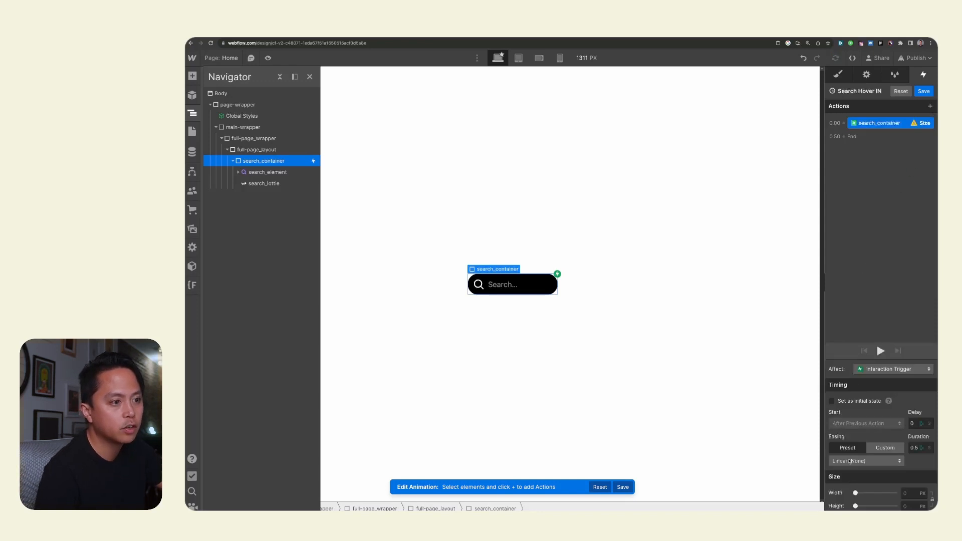
click(848, 400)
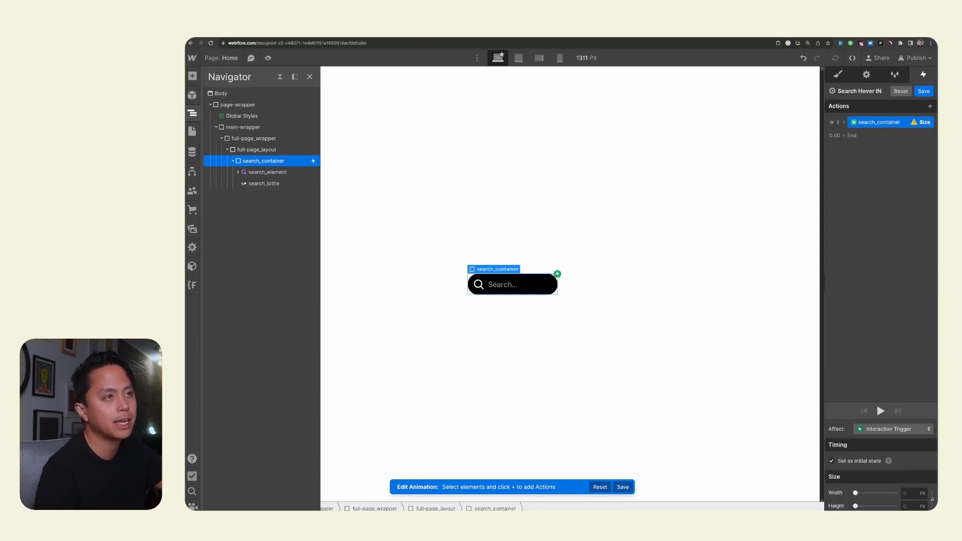
Copy search_container's height from its styles and use it as the initial Size action's width, 2.812rem
click(840, 75)
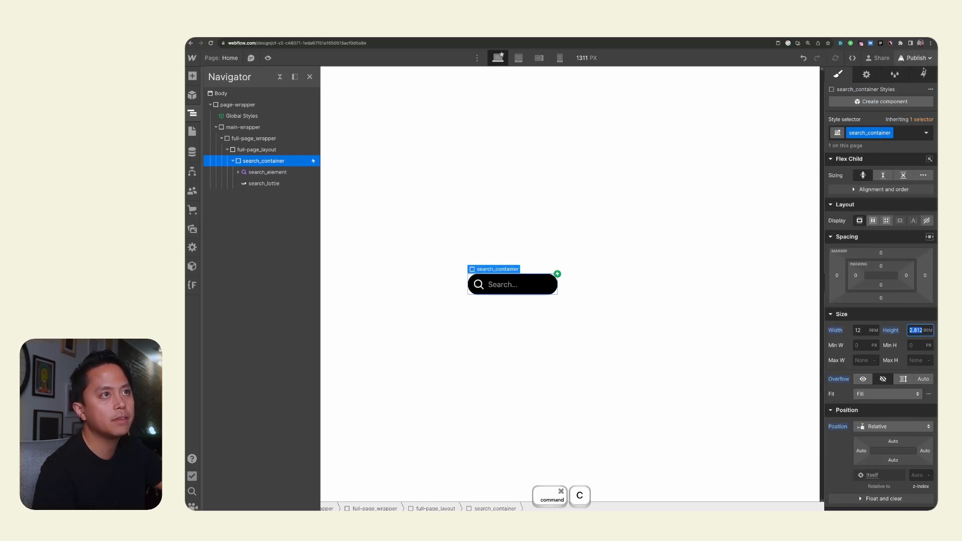
key(h)
click(881, 122)
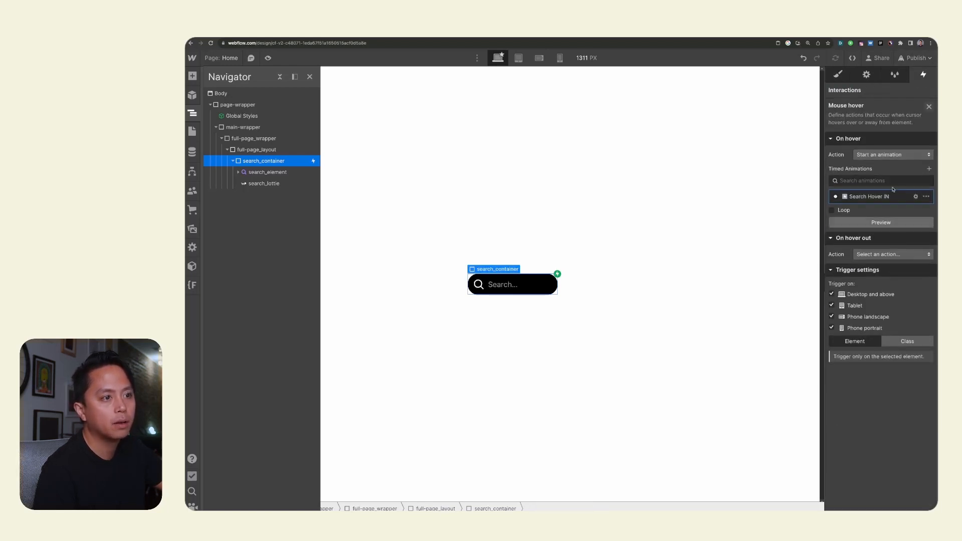
click(891, 197)
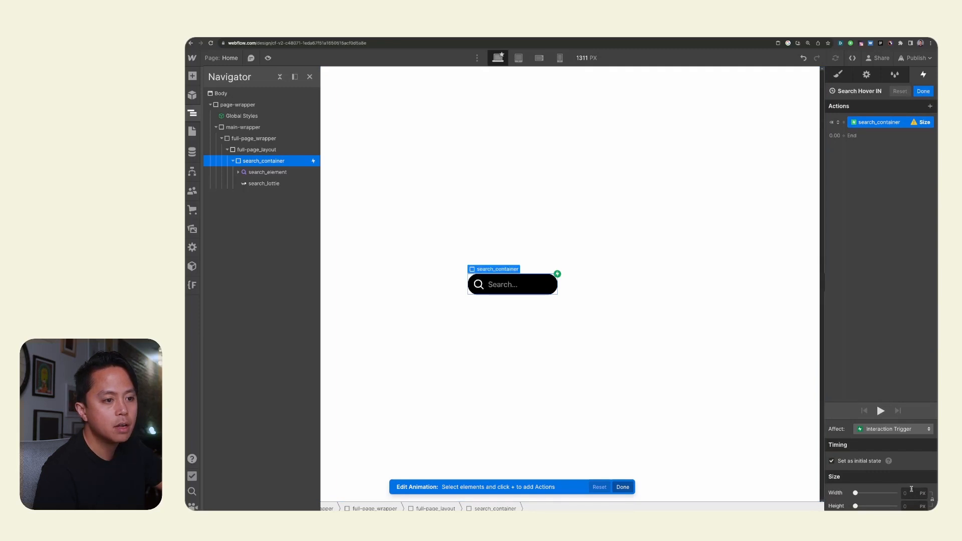
click(910, 495)
text(2.832)
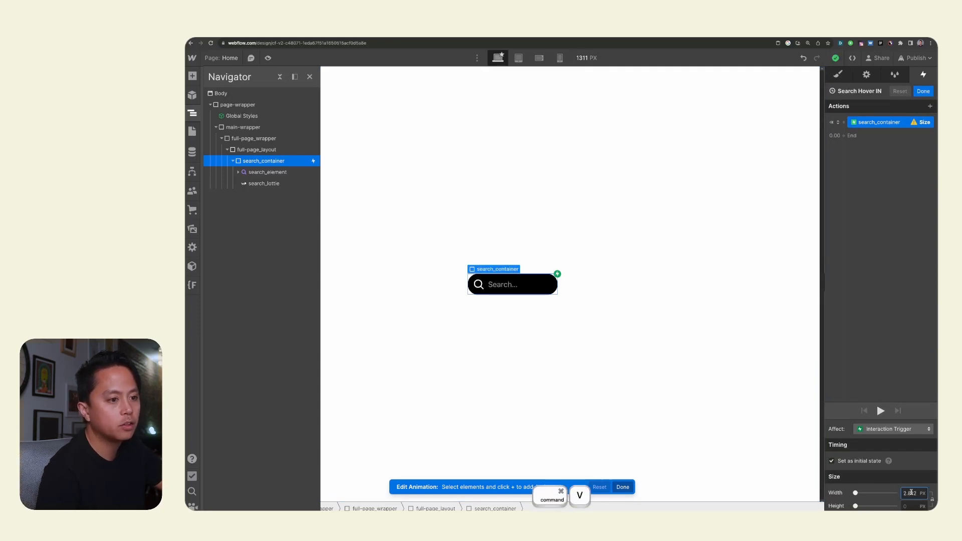
key(Return)
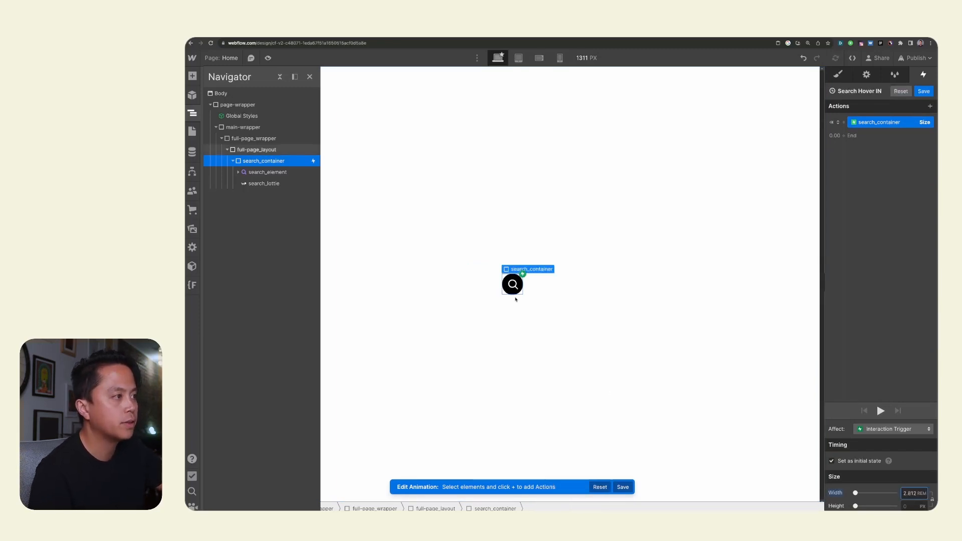
Add a second Size action for search_container after the initial state, with a width of 12rem
click(851, 136)
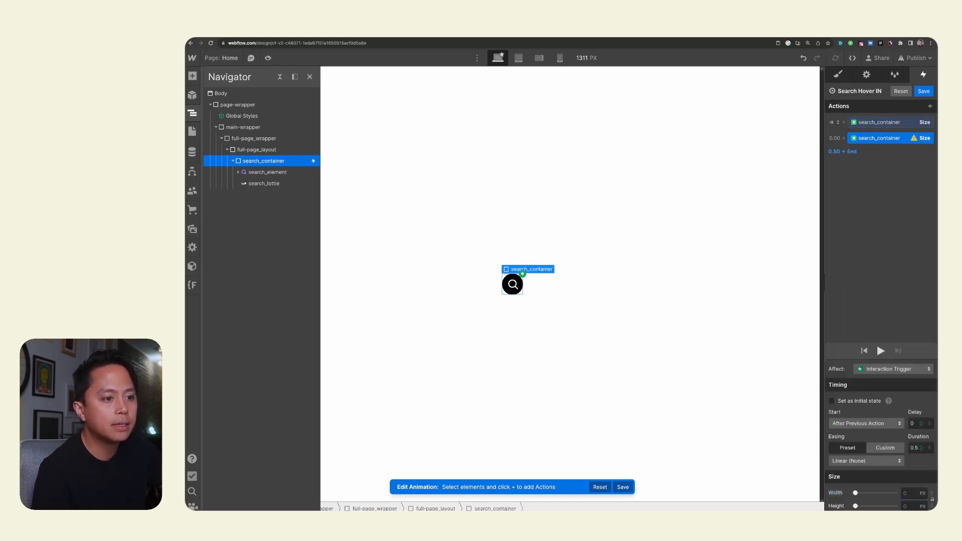
click(909, 493)
text(12rem)
key(Return)
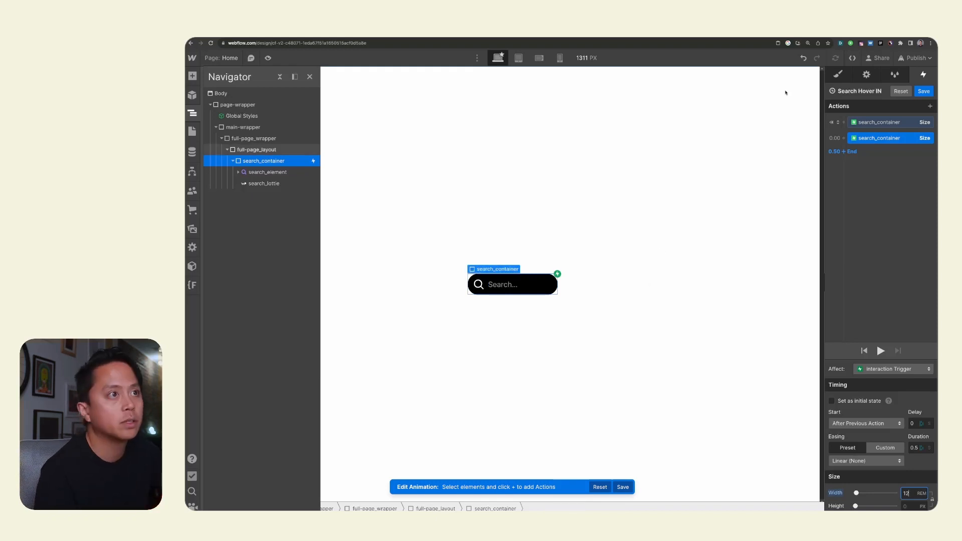
Set the easing of the 12rem Size action to Out Bounce
click(853, 461)
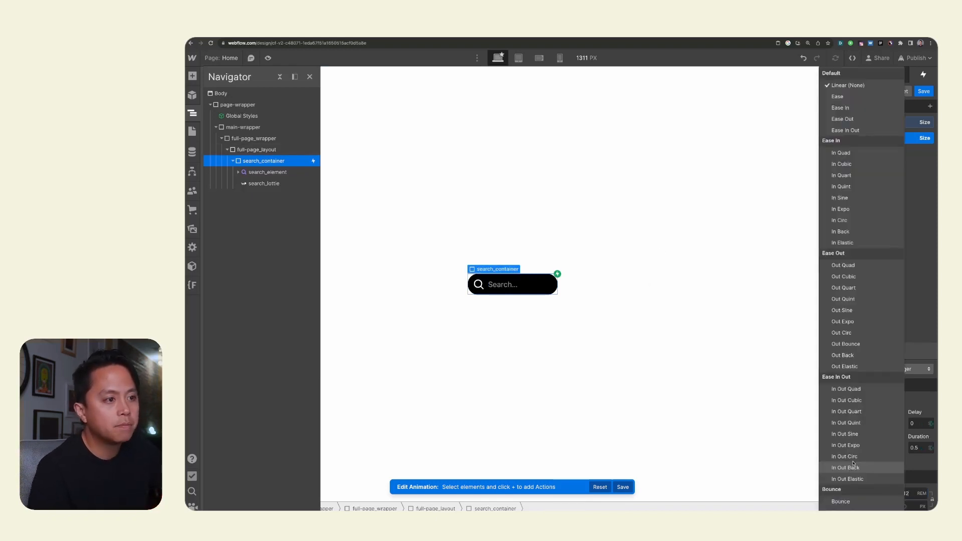
scroll(864, 430, down, 1)
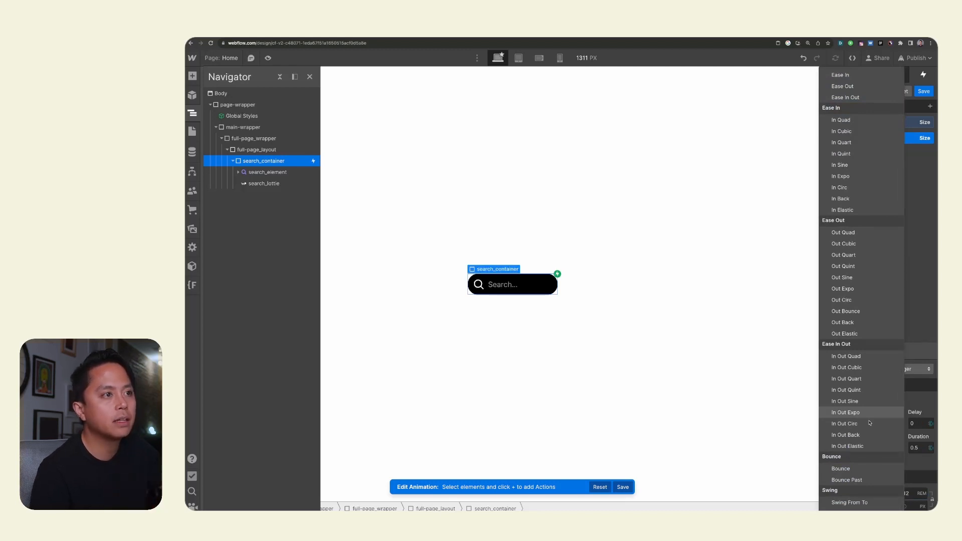
click(841, 311)
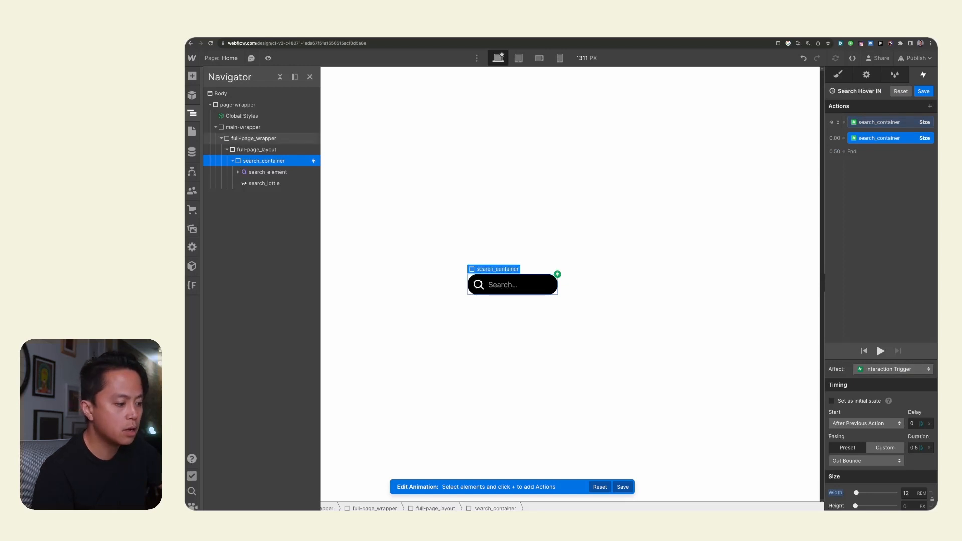
key(z)
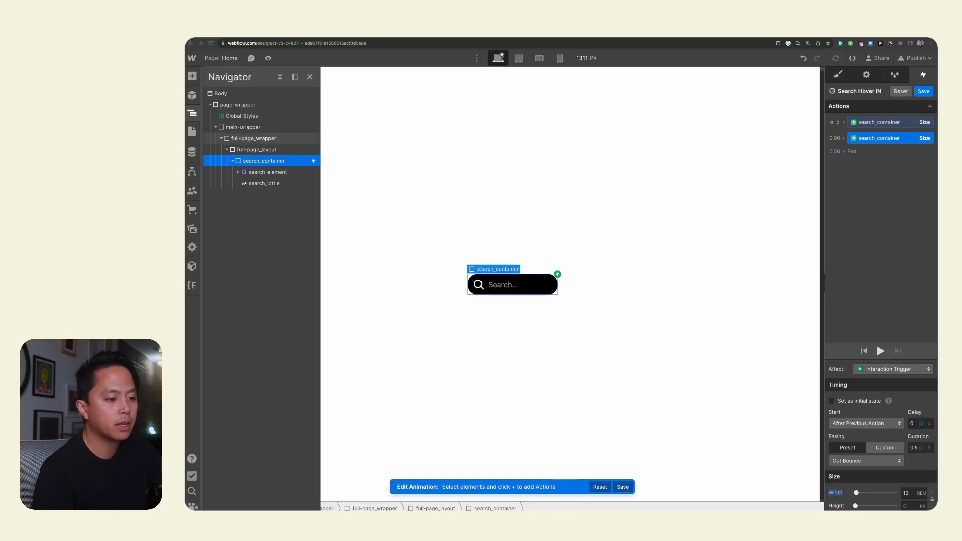
Play Search Hover IN from its initial state and compare the collapsed and expanded Size actions
click(874, 123)
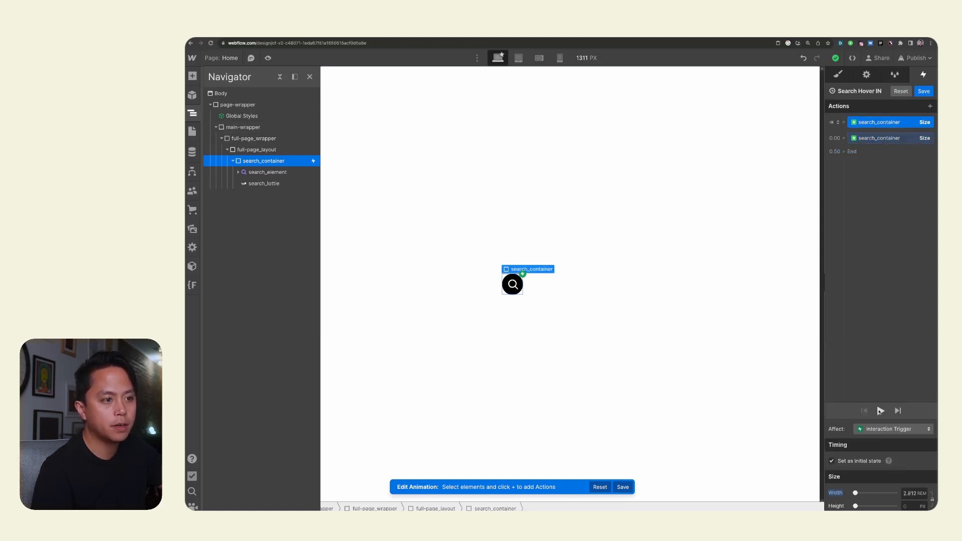
click(880, 411)
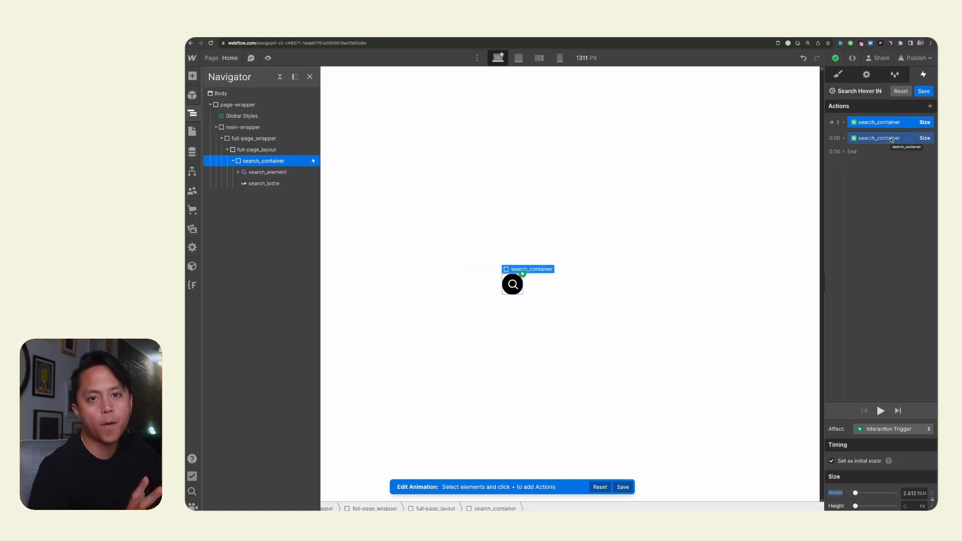
click(892, 140)
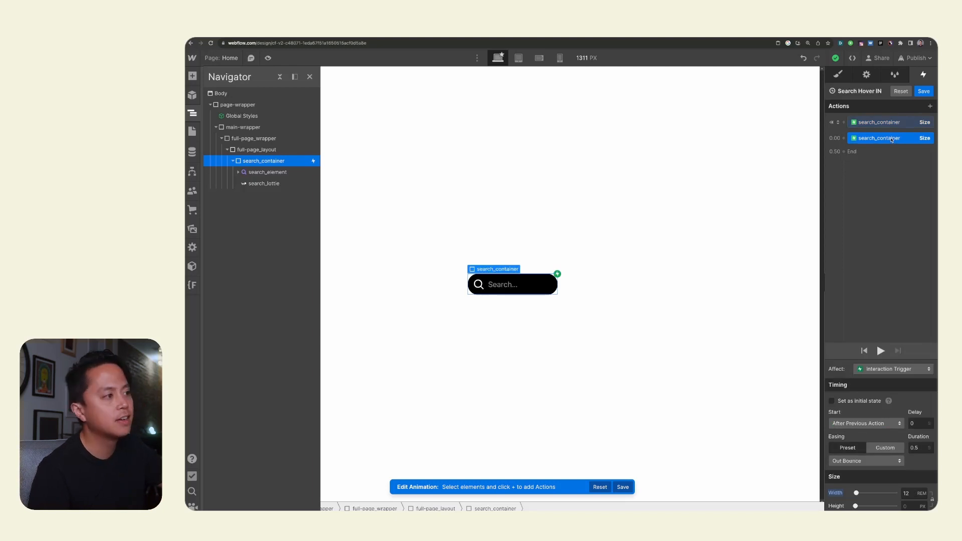
click(892, 122)
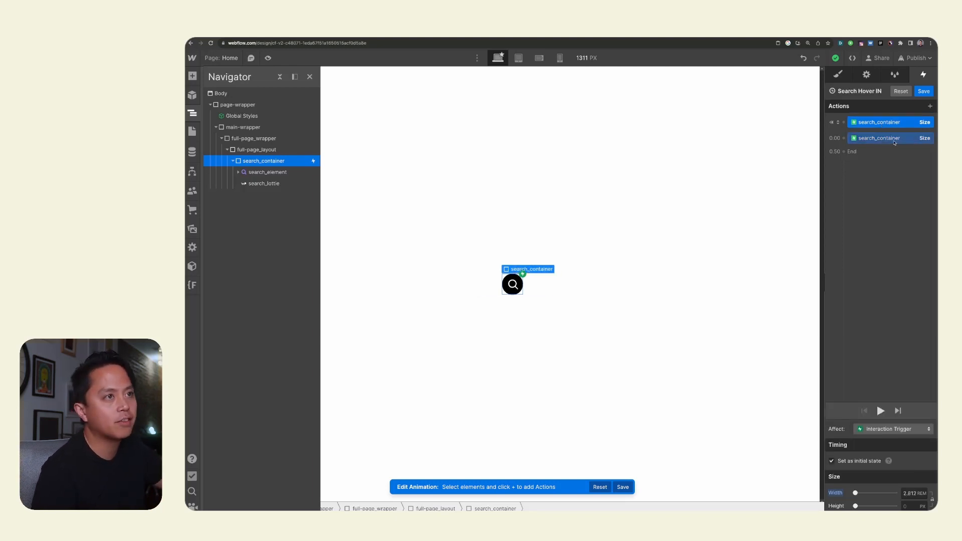
Set the duration of the 12rem Size action to 1 second
click(893, 140)
click(915, 447)
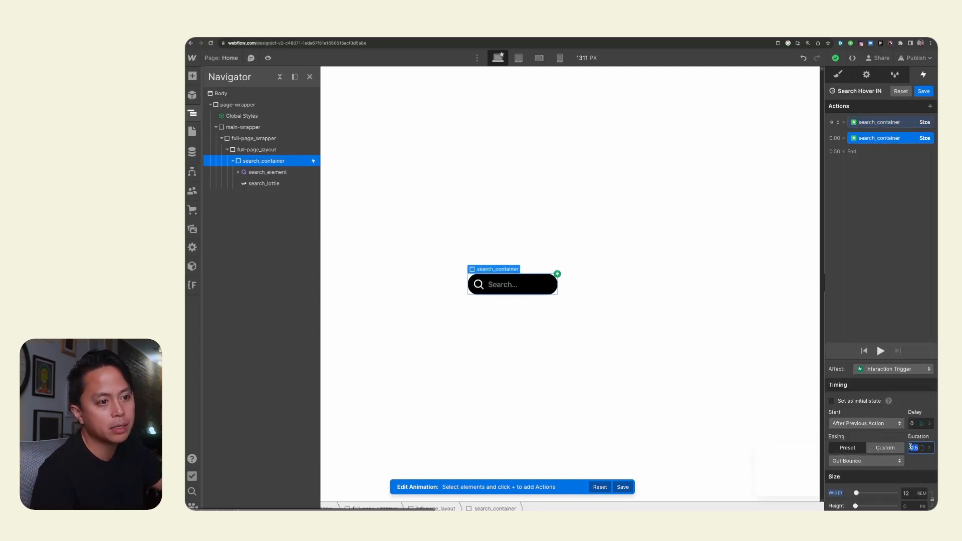
text(1)
key(Return)
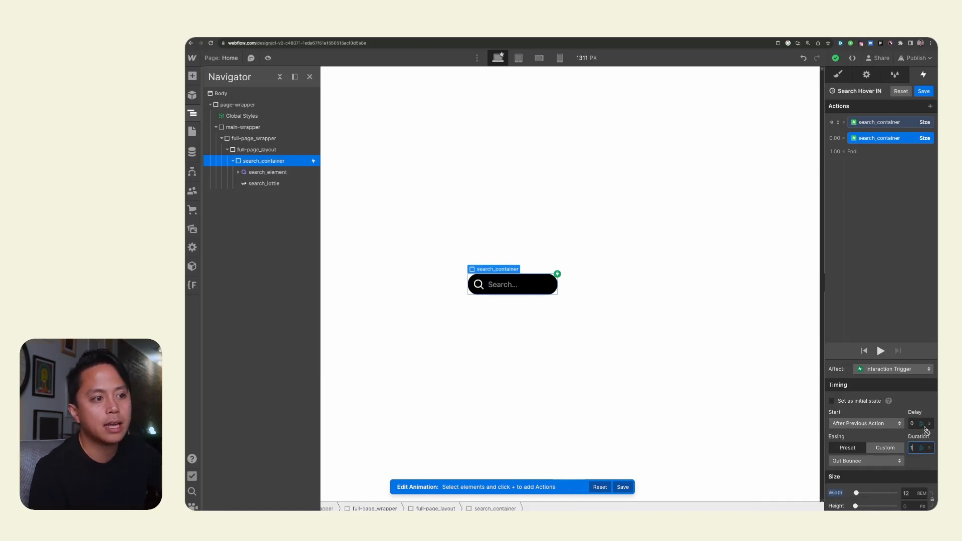
Replay the 1-second hover animation from its initial state and check both Size actions again
click(880, 122)
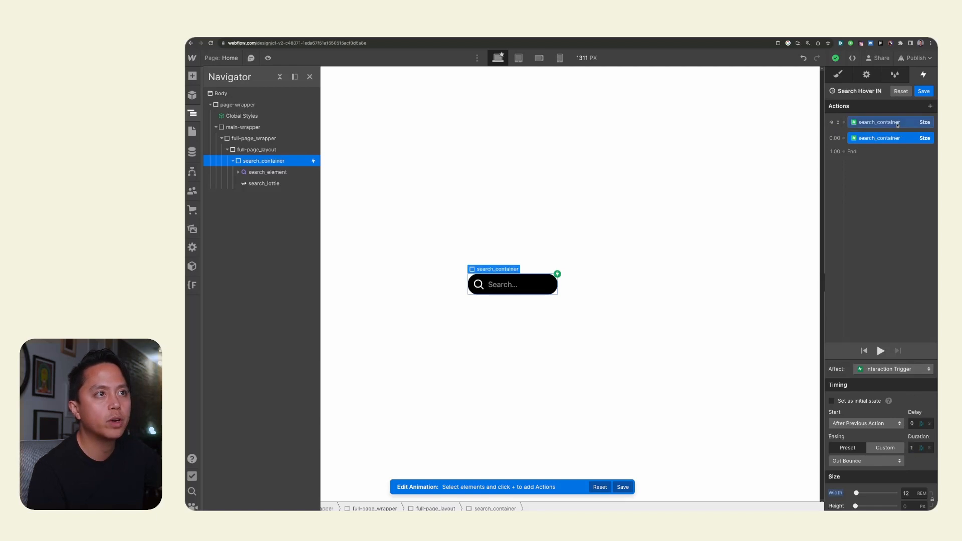
click(880, 411)
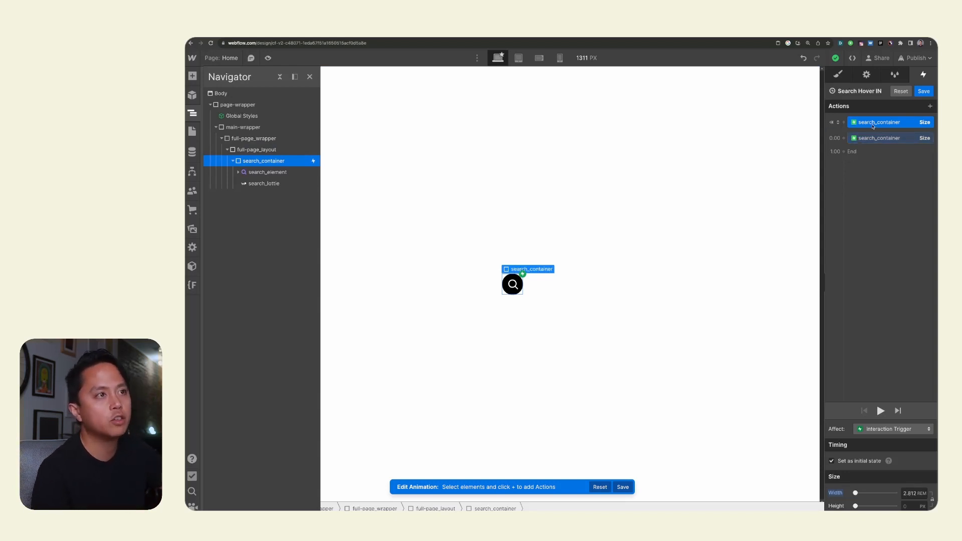
click(873, 139)
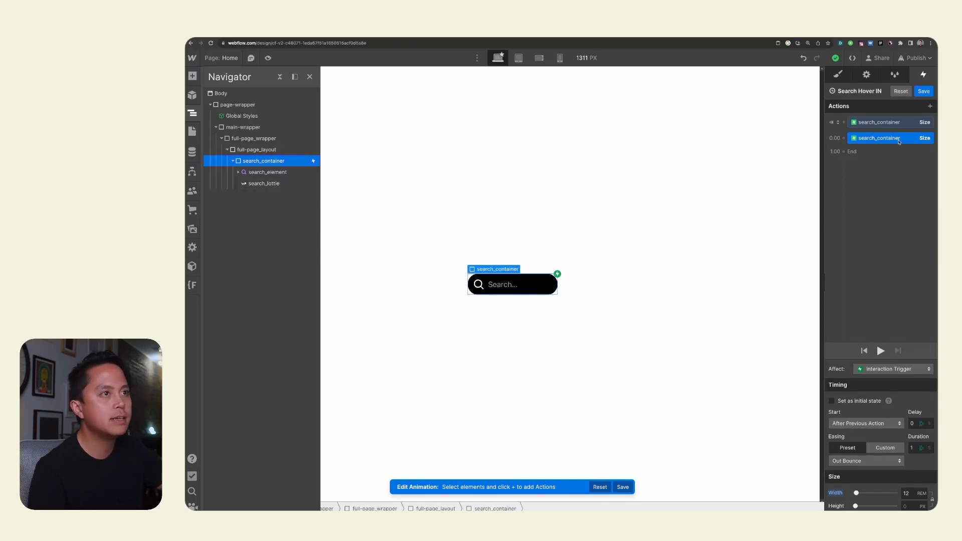
click(878, 122)
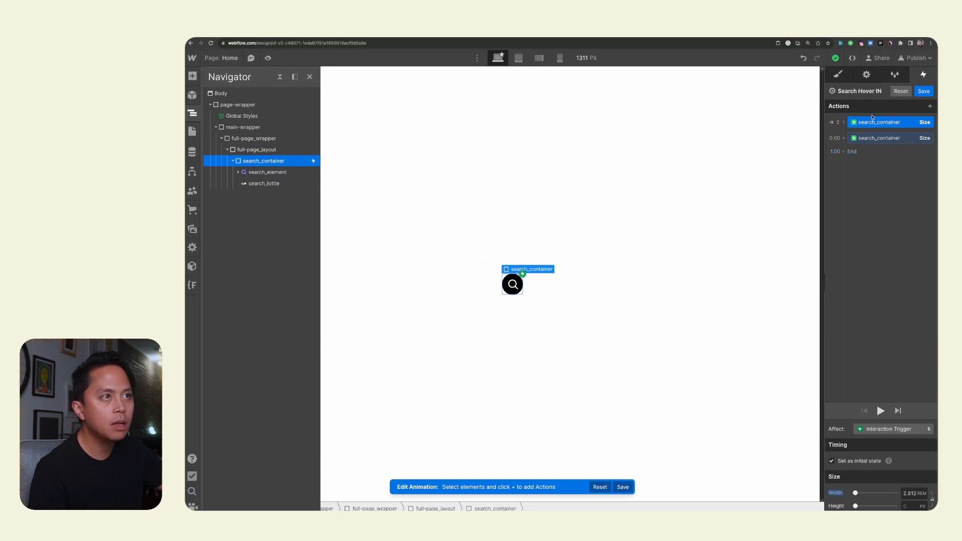
Add an Opacity action of 0 for search_input to the initial state of Search Hover IN
click(268, 171)
click(239, 172)
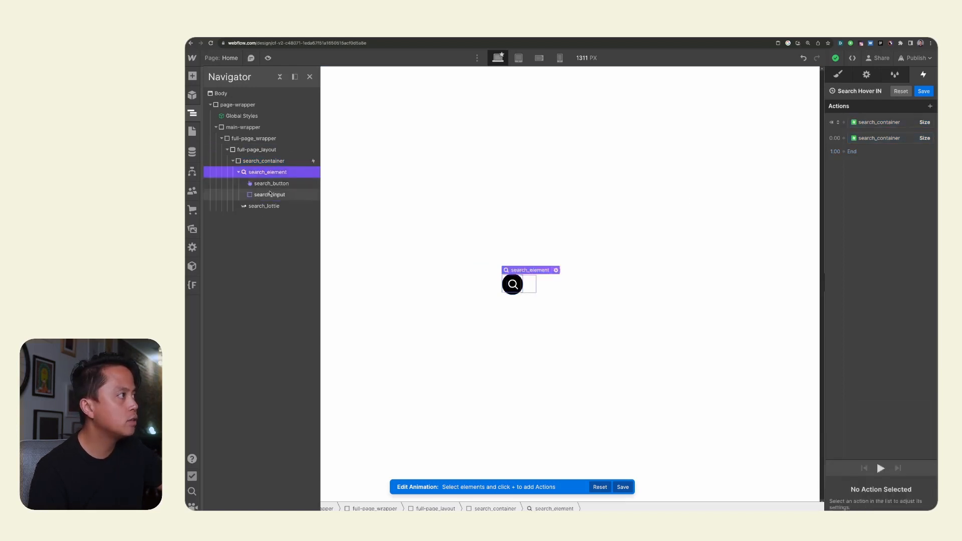
click(270, 195)
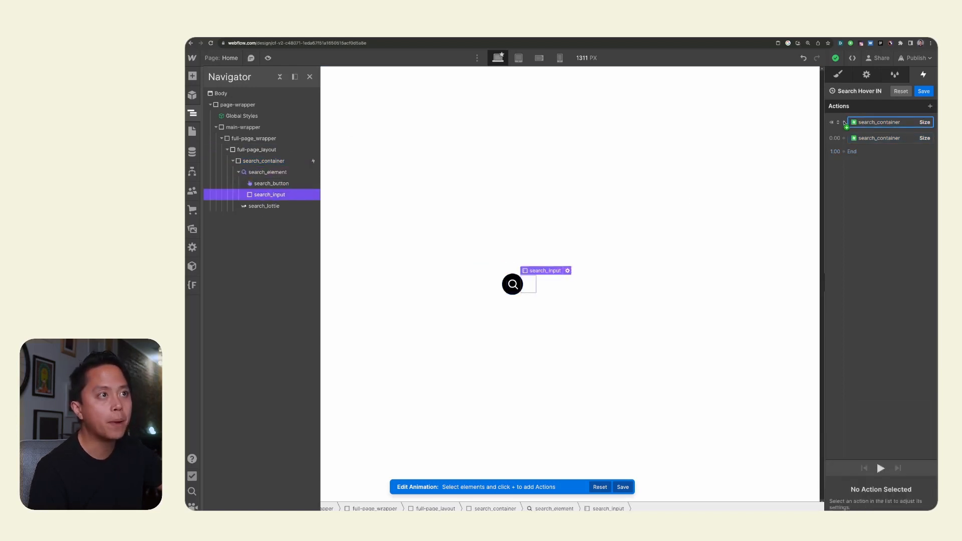
click(845, 123)
click(854, 206)
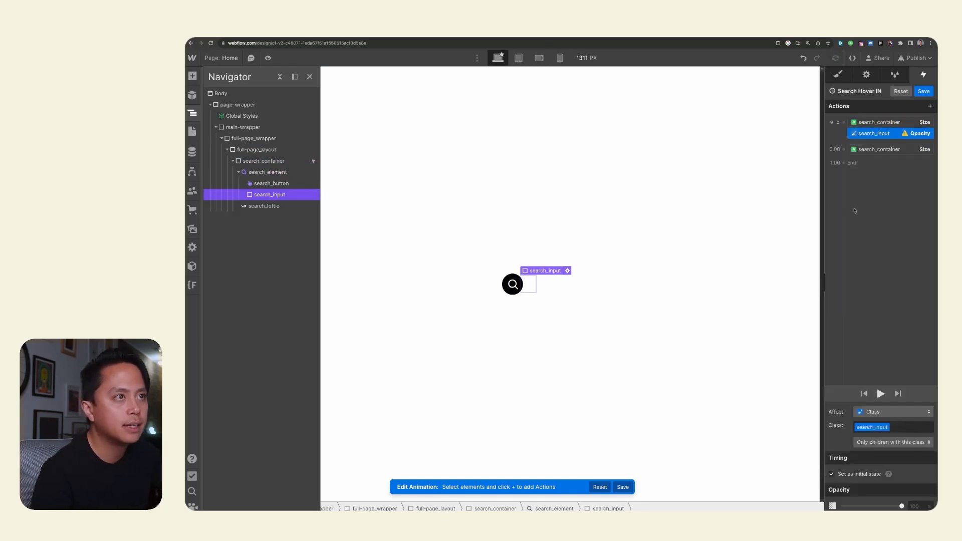
drag(851, 506, 842, 506)
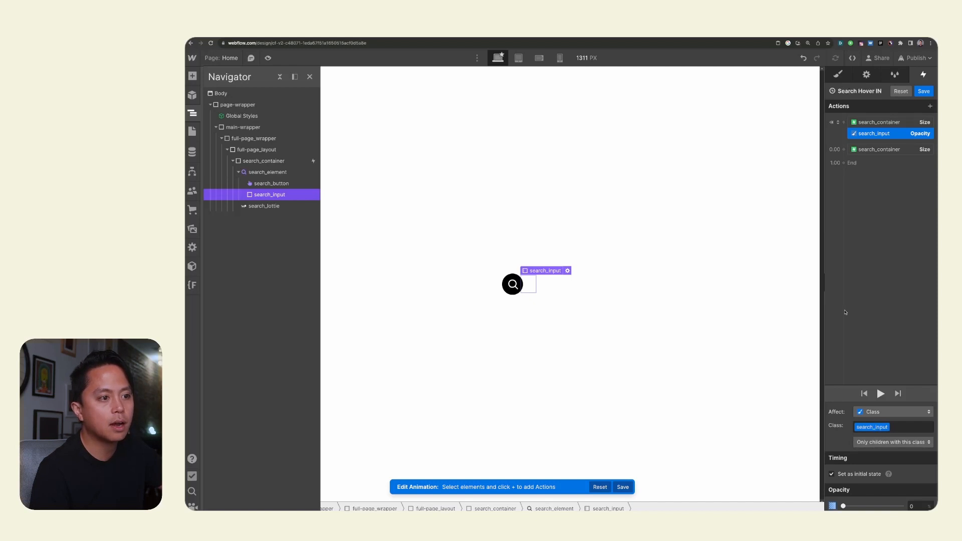
Add a 100% Opacity action for search_input to the hover stage of Search Hover IN, with Out Quad easing
click(844, 149)
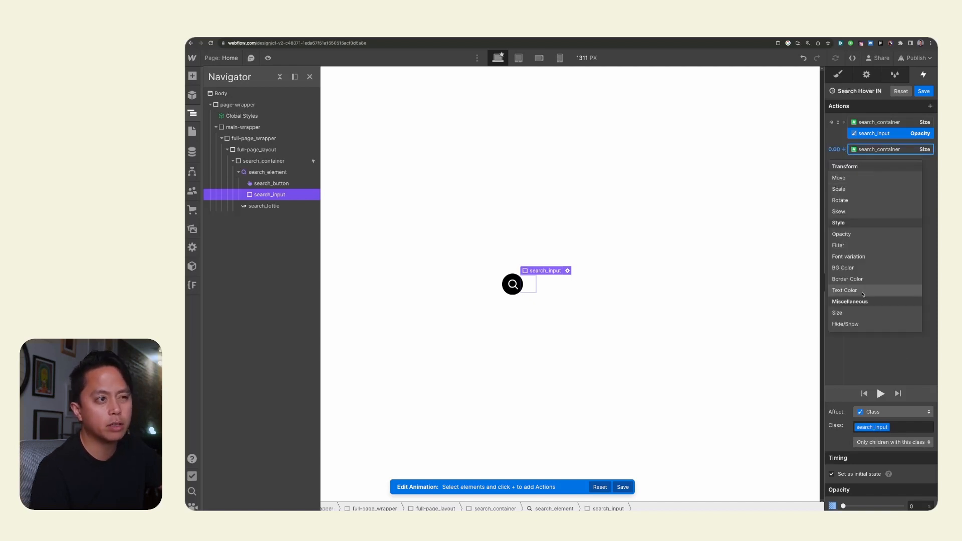
click(851, 233)
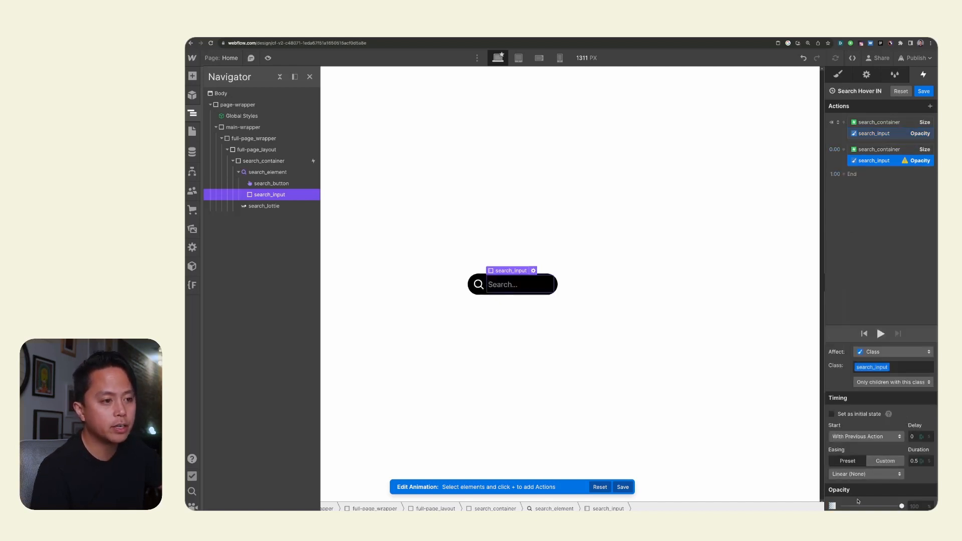
click(867, 474)
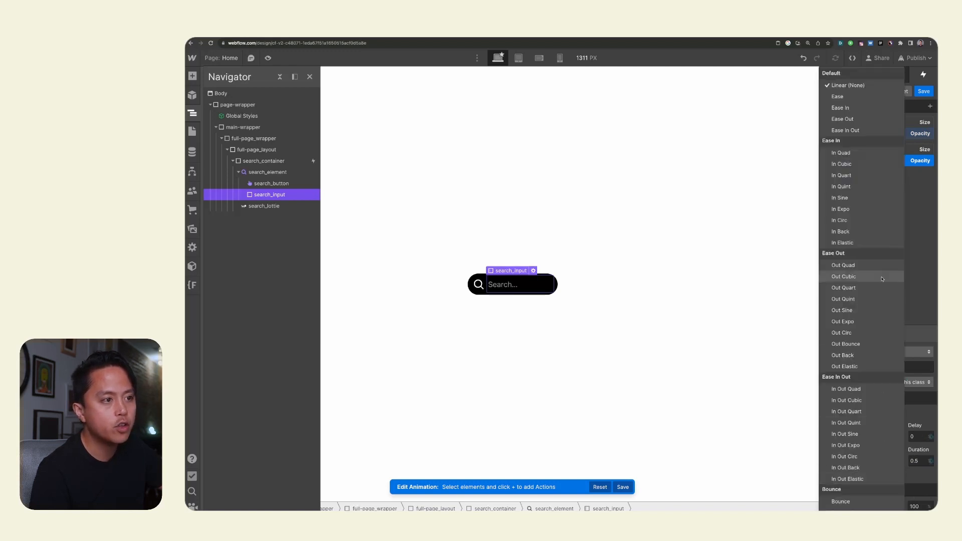
click(853, 265)
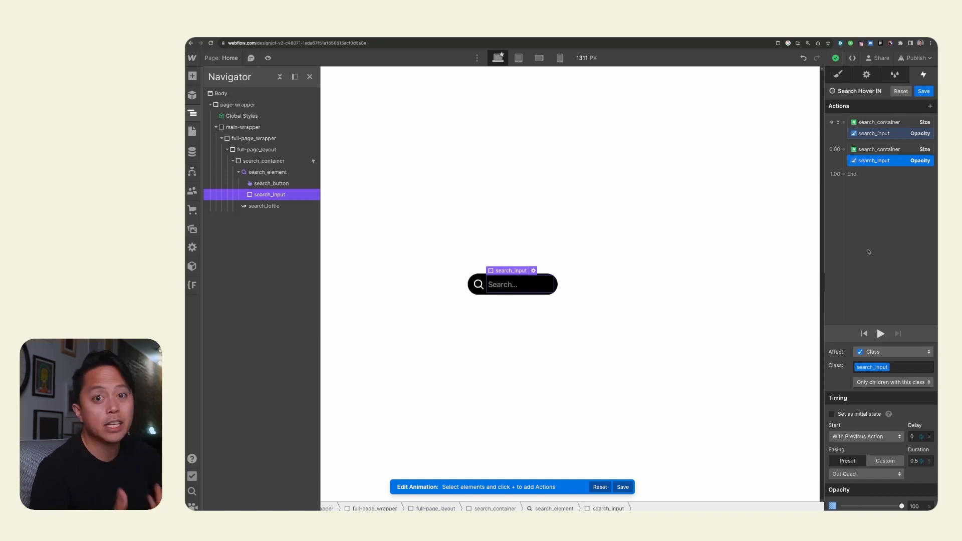
Play Search Hover IN from its initial state and review the expanded Size action and both search_input Opacity actions
click(883, 122)
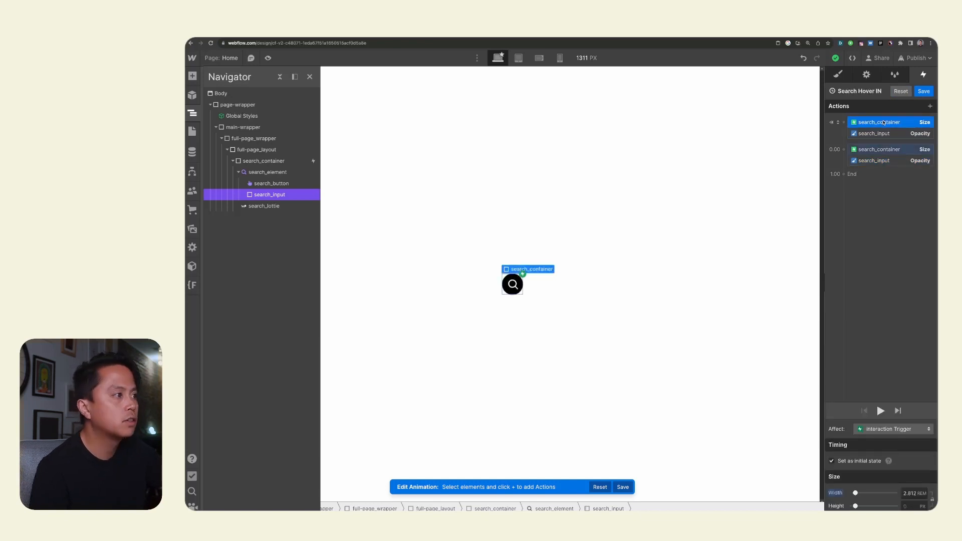
click(882, 411)
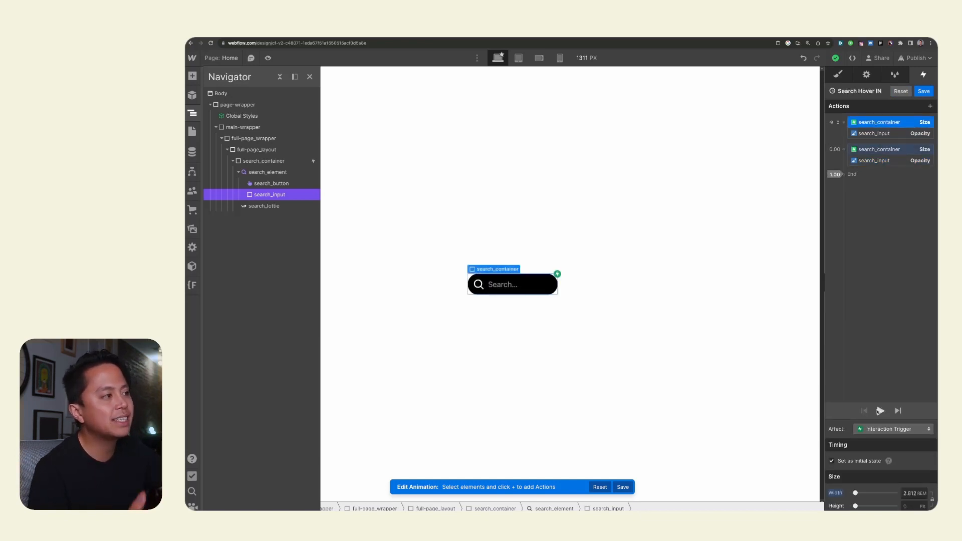
click(882, 150)
click(877, 161)
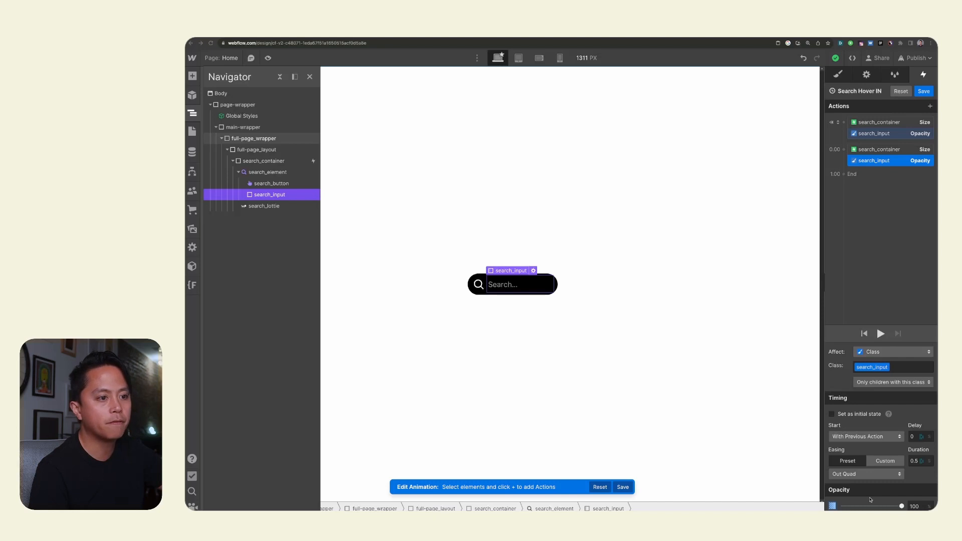
click(897, 130)
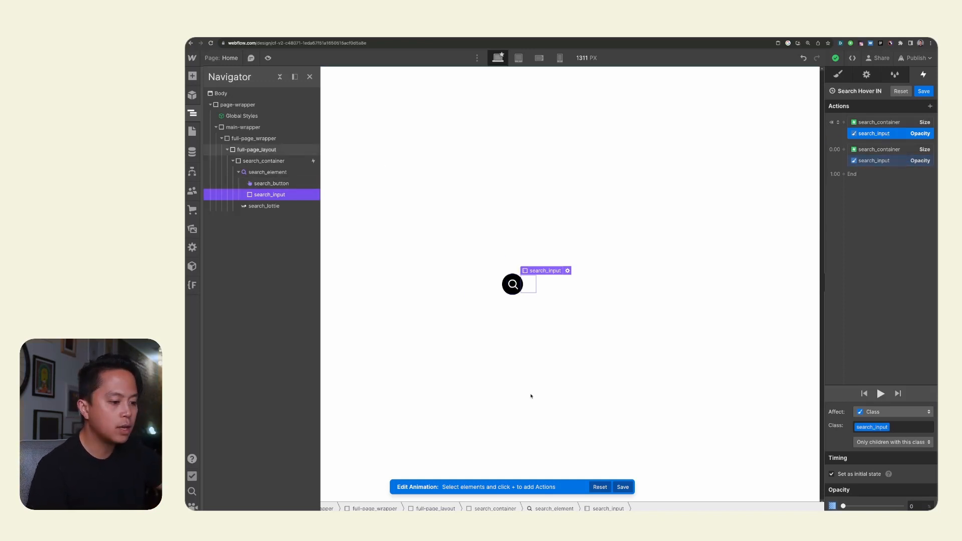
Add a Lottie action at 0% for search_lottie to the initial state of Search Hover IN
click(282, 207)
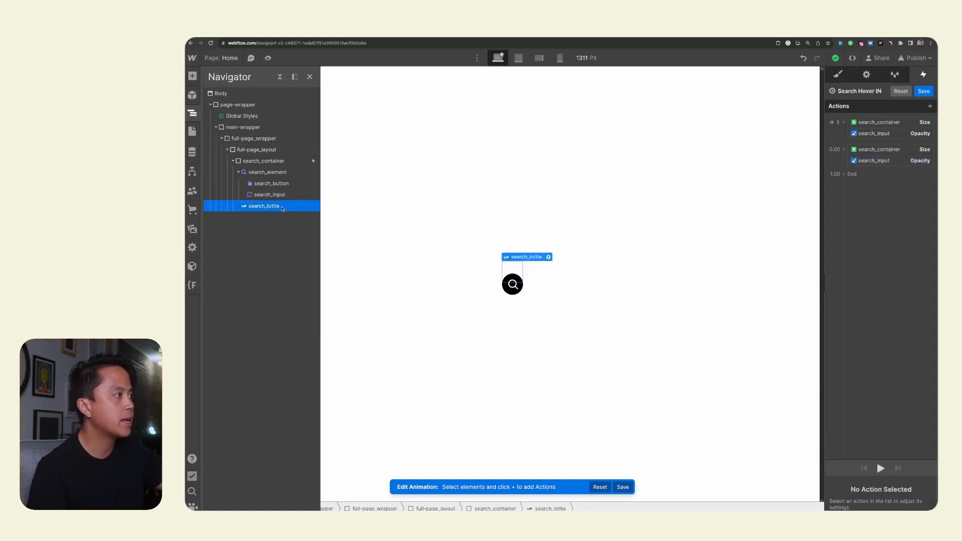
click(843, 123)
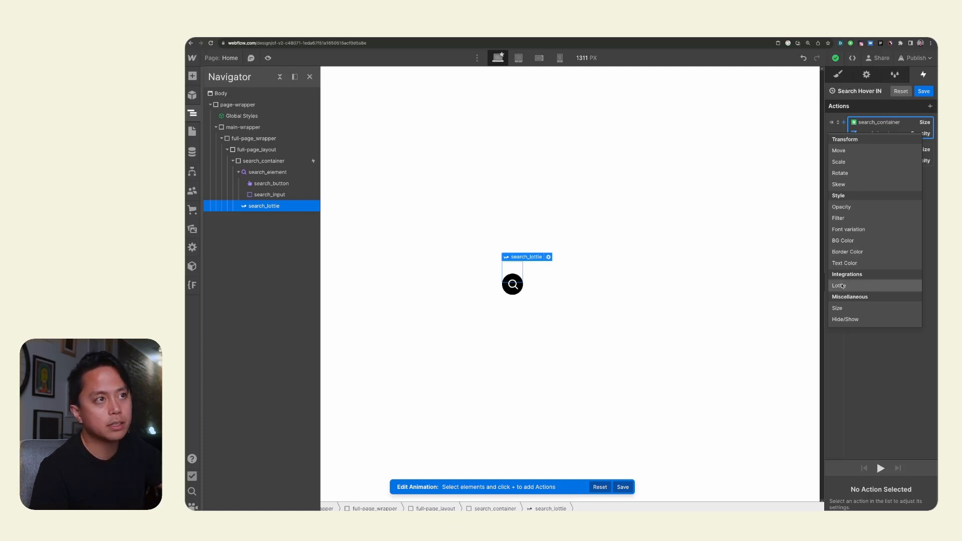
click(842, 286)
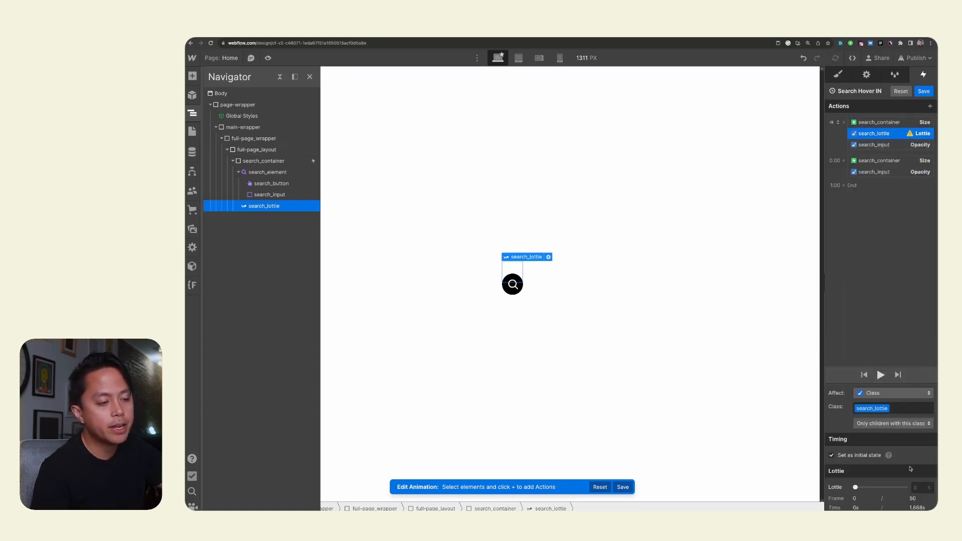
mouse_move(854, 487)
mouse_down()
mouse_move(894, 487)
mouse_move(850, 487)
mouse_up()
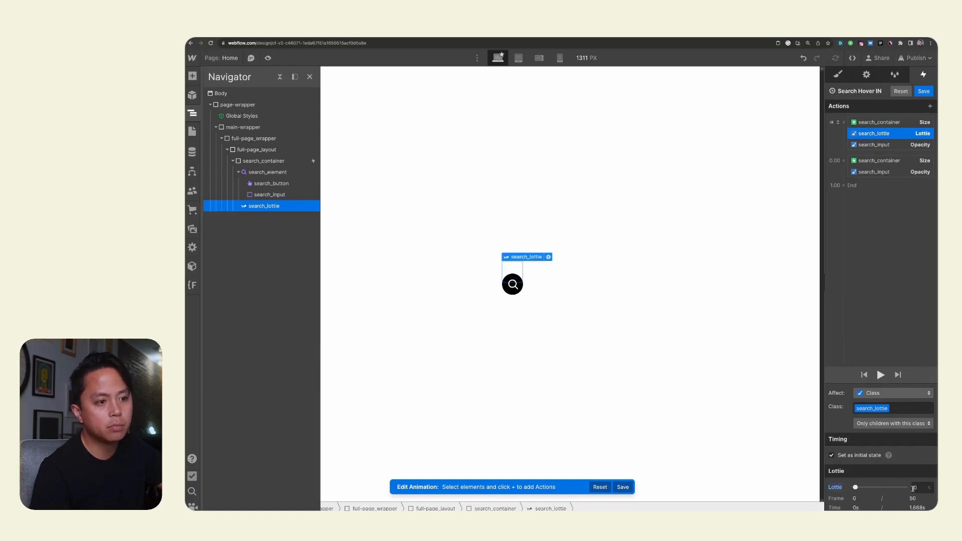
Add a Lottie action for search_lottie to the 0.00 s hover stage and set its playback position to 100%
click(843, 161)
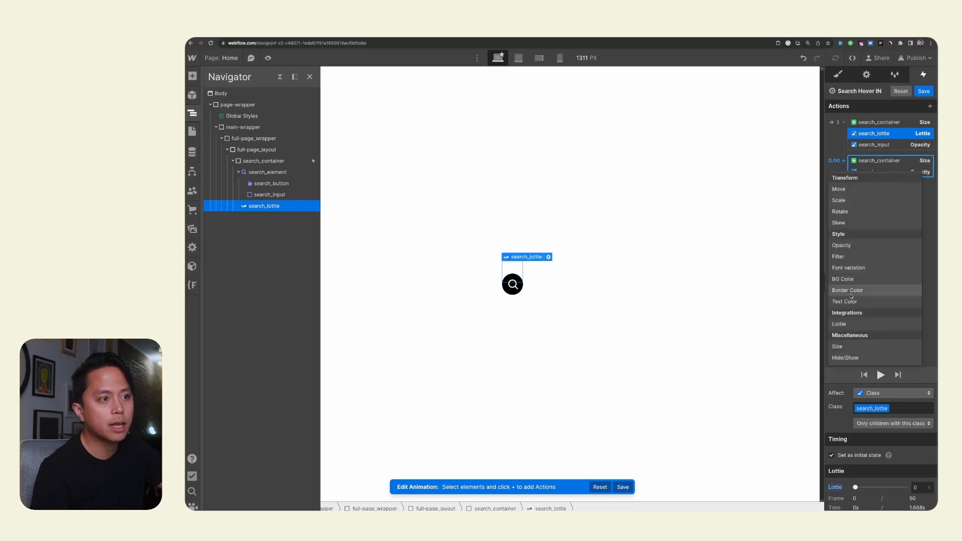
click(852, 324)
drag(871, 487, 922, 490)
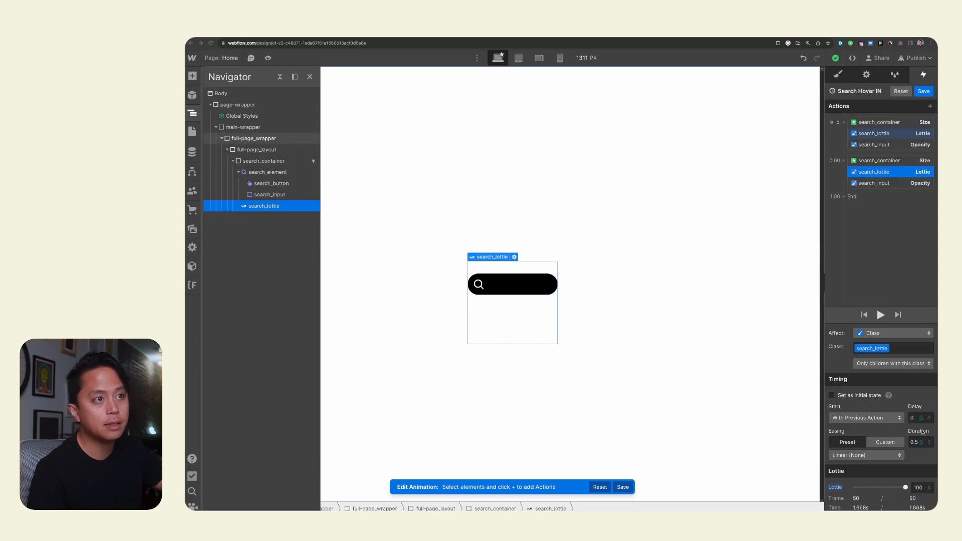
Preview the hover animation and set the duration of the 100% search_lottie action to 1.5 seconds
click(915, 122)
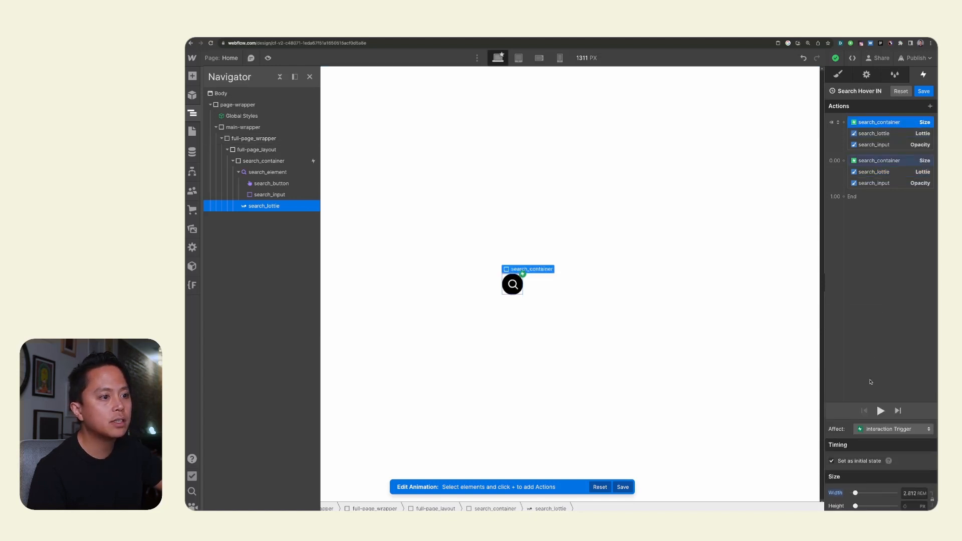
click(880, 413)
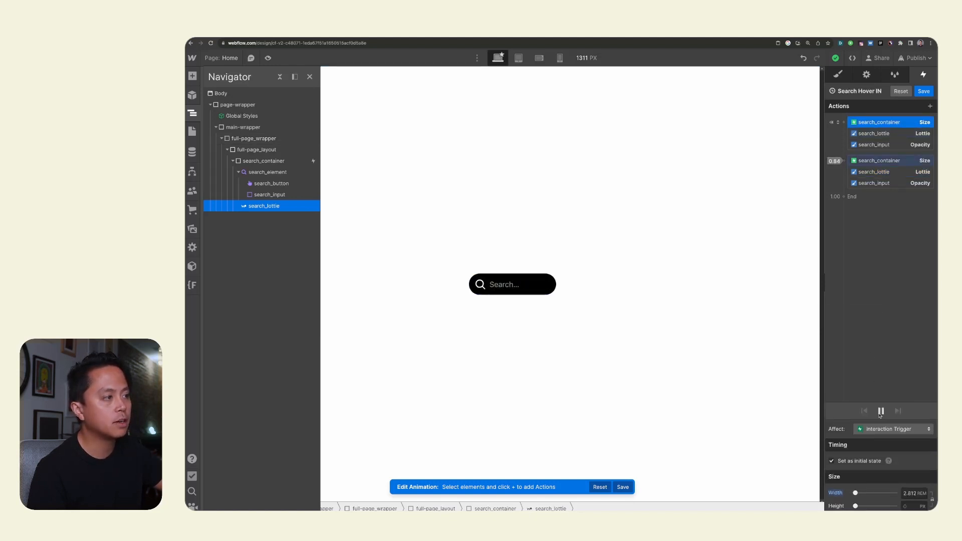
click(918, 174)
click(914, 442)
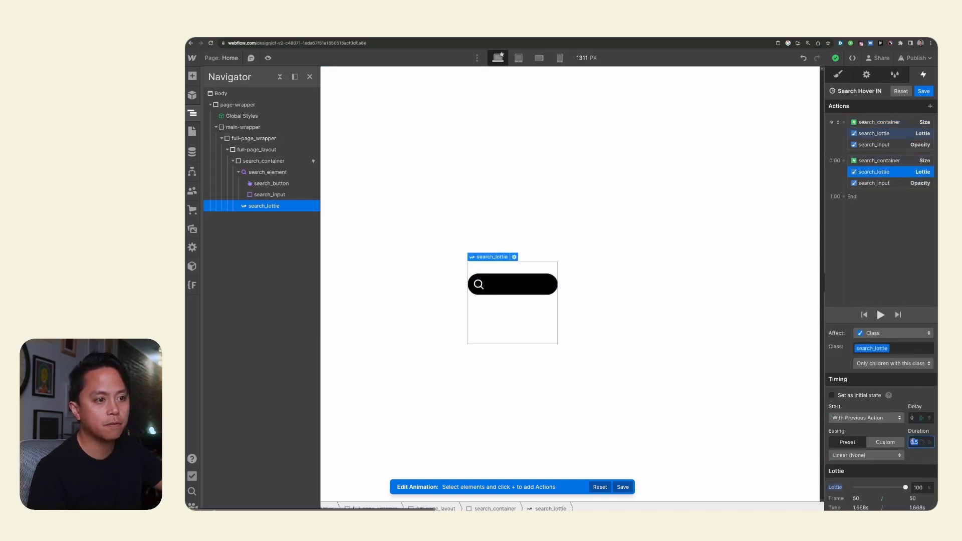
text(1)
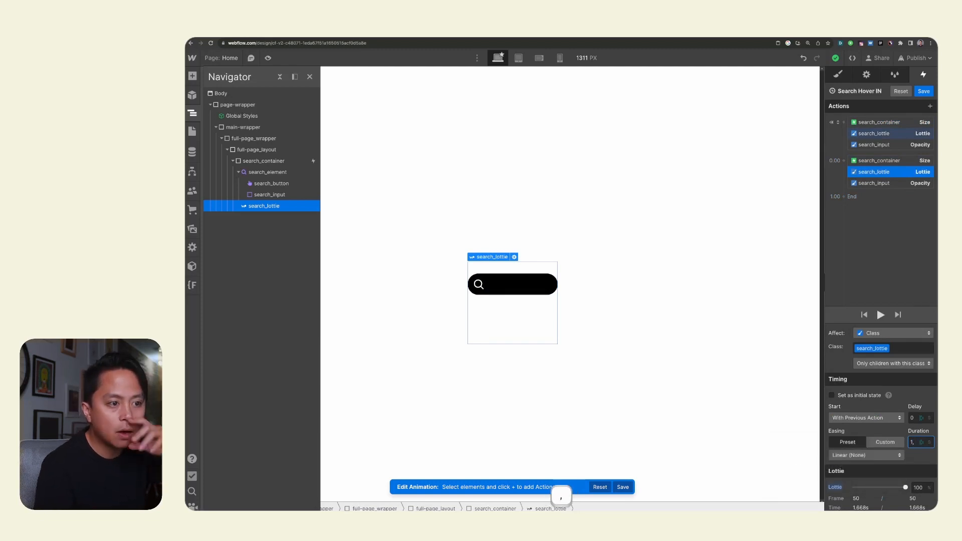
text(,)
key(BackSpace)
text(.5)
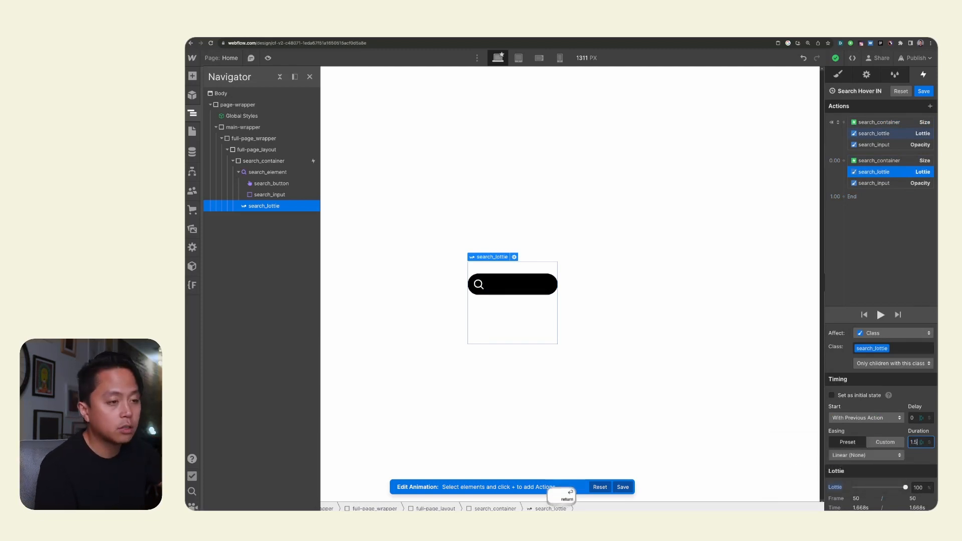
key(Return)
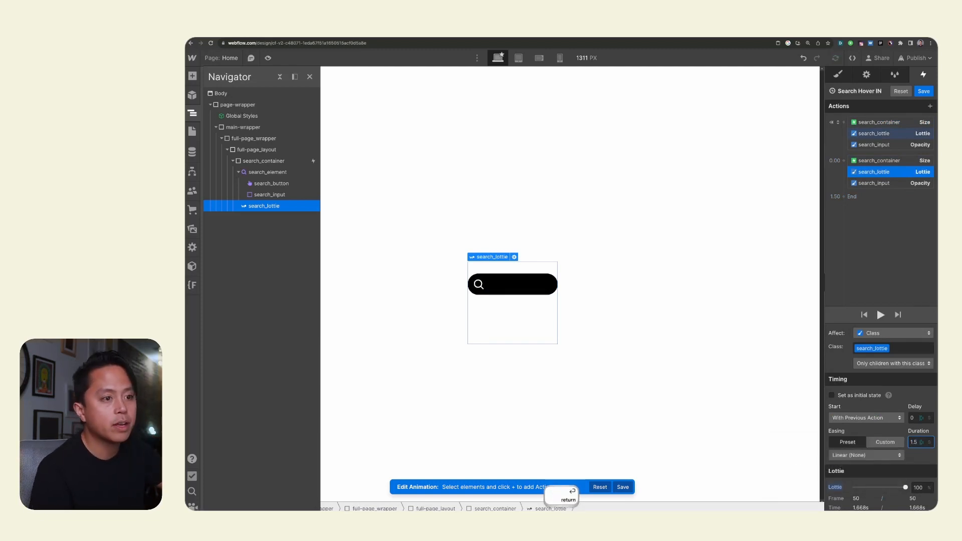
Replay the animation from its initial state and check the 100% and 0% search_lottie actions
click(876, 123)
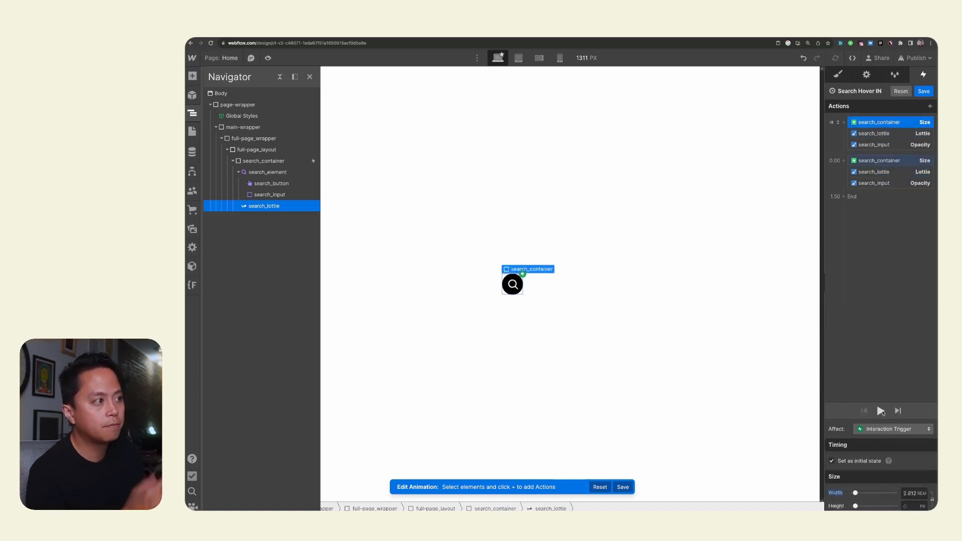
click(881, 412)
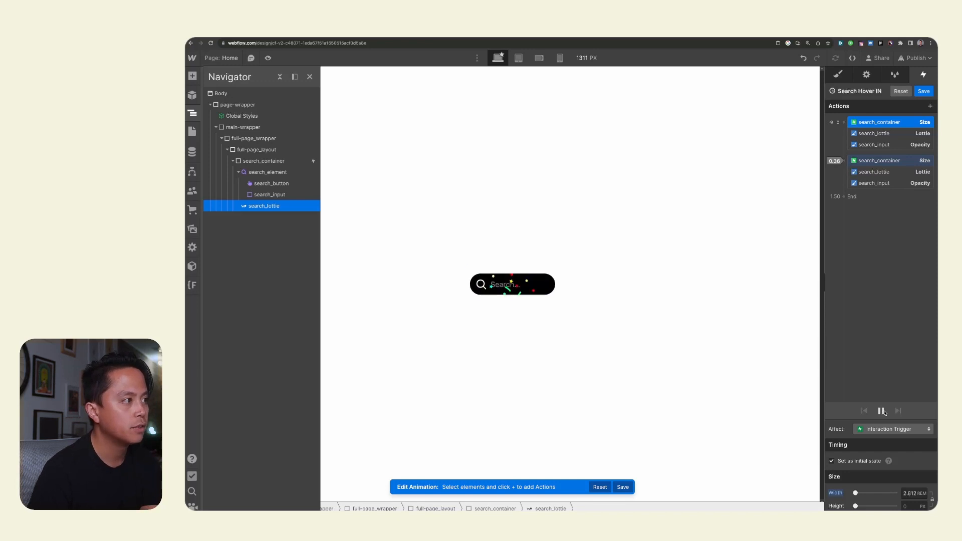
click(913, 162)
click(907, 172)
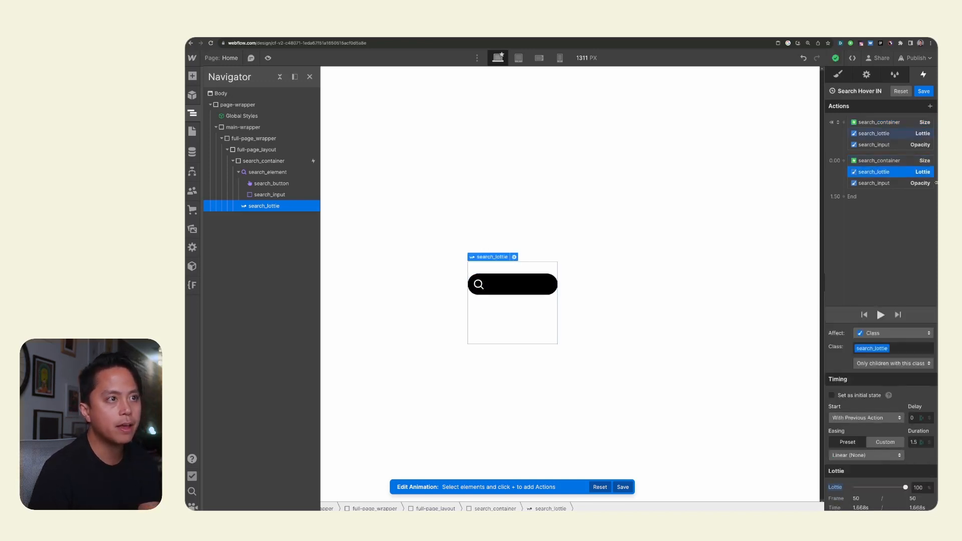
click(883, 133)
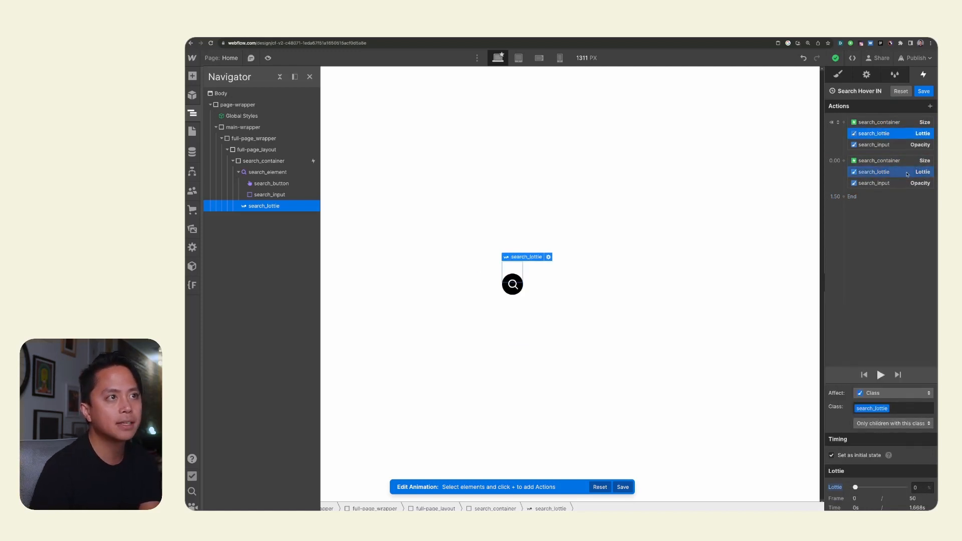
Add search_lottie Opacity actions of 0 in the initial state and 100 in the hover stage, the latter with Out Quad easing
click(843, 124)
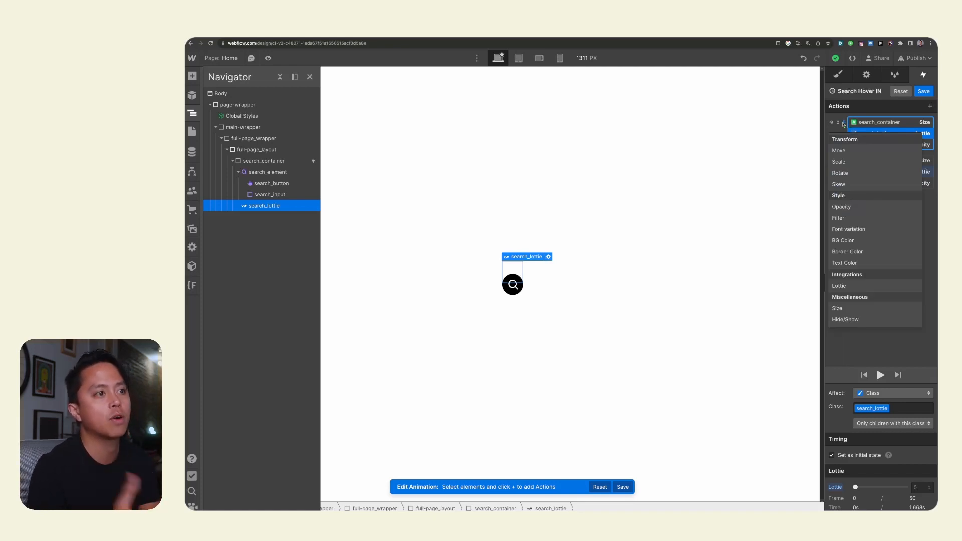
click(842, 207)
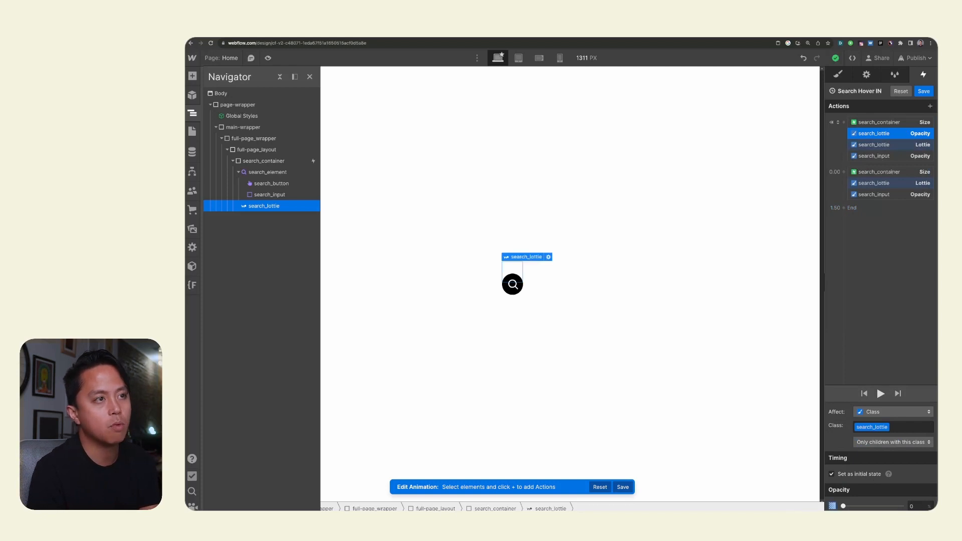
click(840, 172)
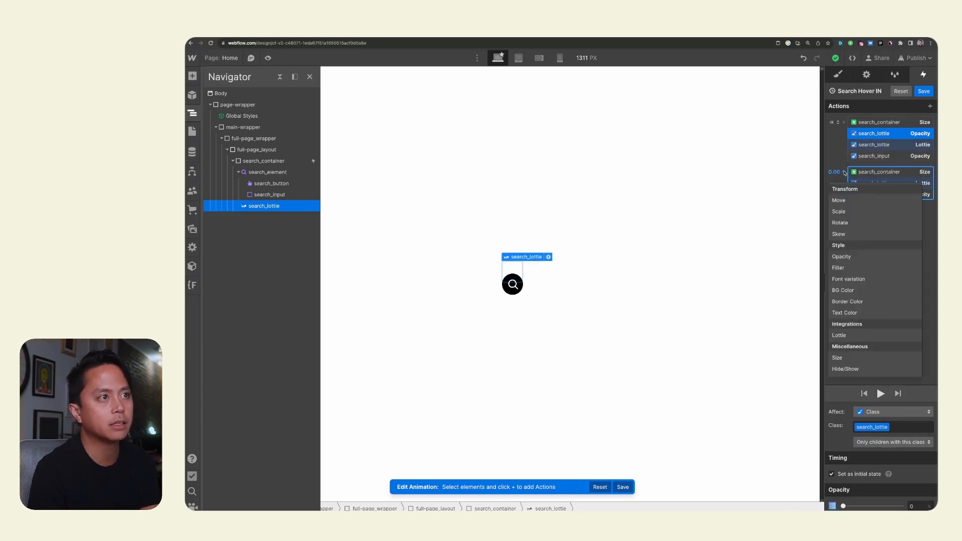
click(874, 256)
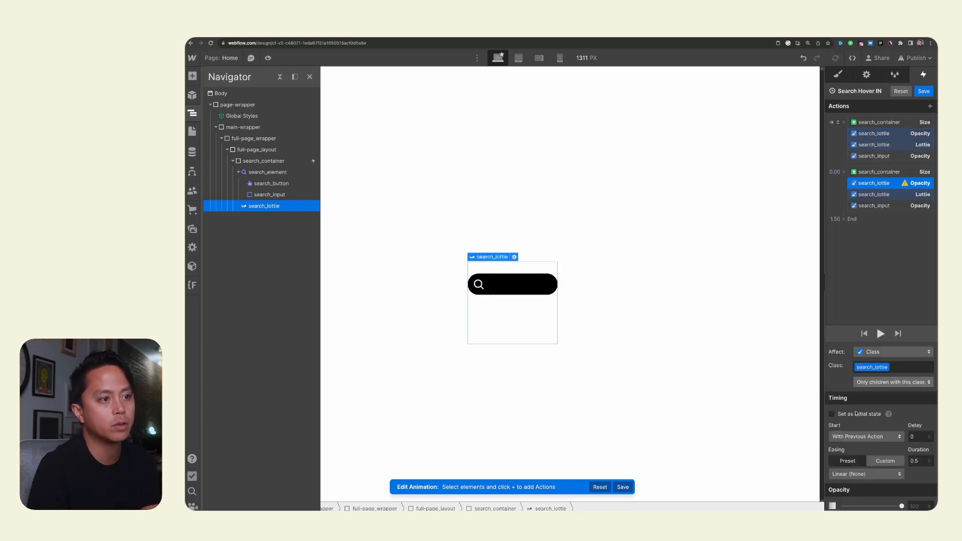
click(882, 475)
click(910, 196)
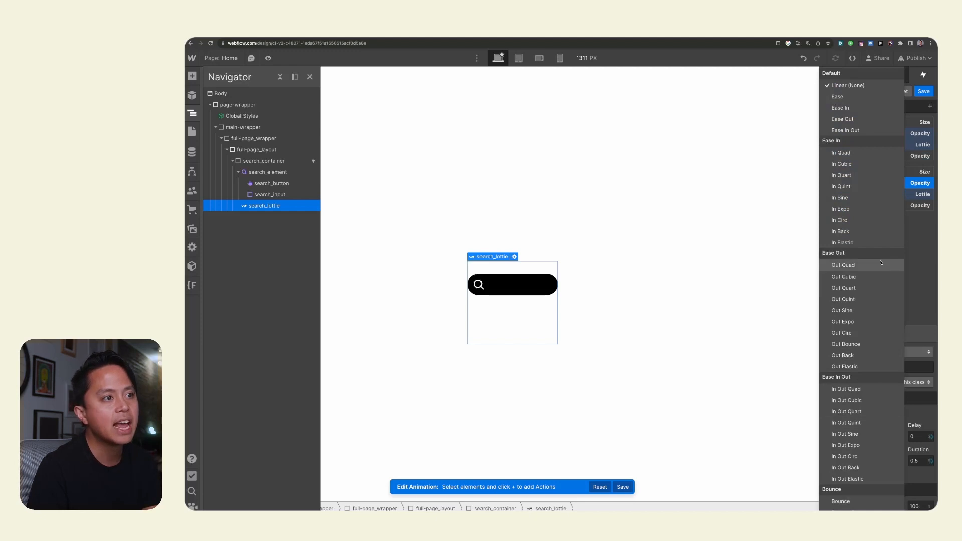
click(843, 265)
Play Search Hover IN from its initial state several times to check the confetti over the expanding search bar
click(900, 125)
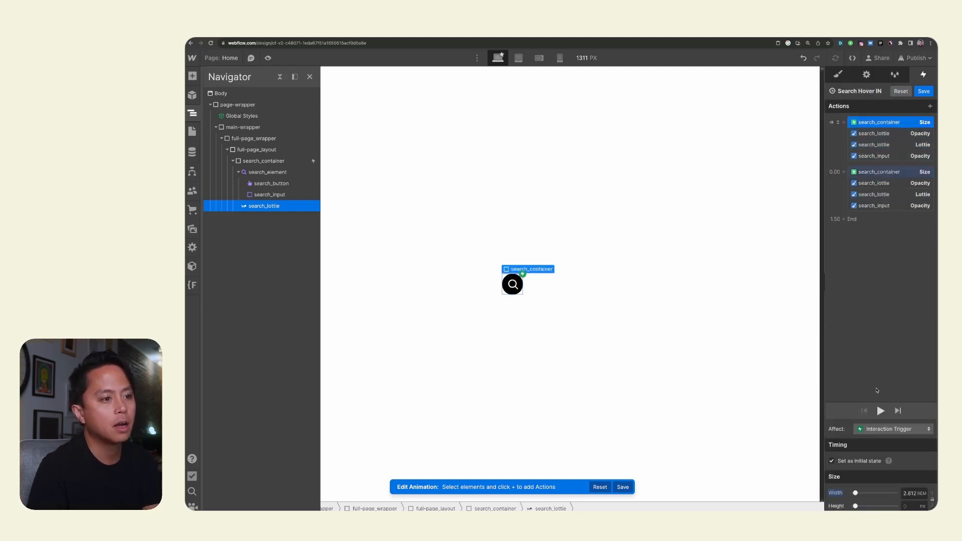
click(880, 411)
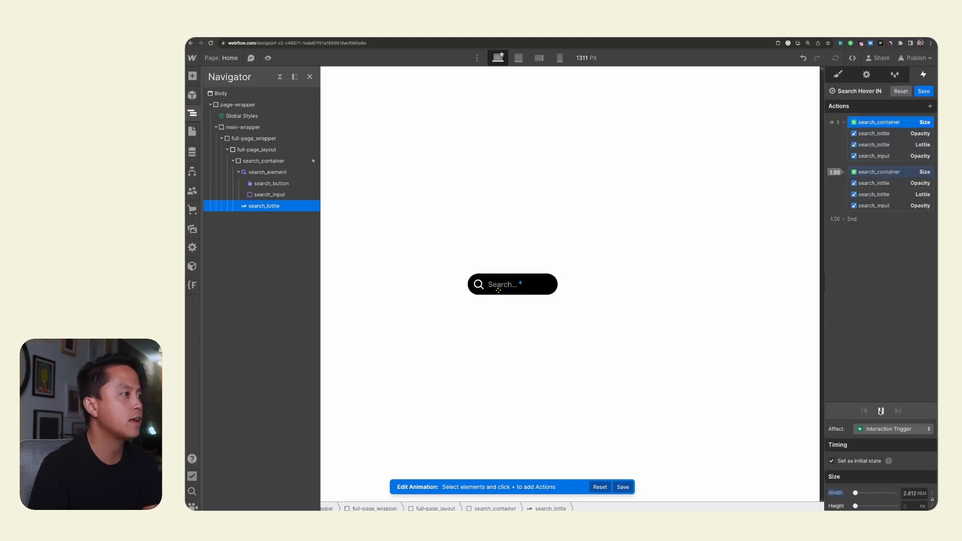
click(881, 411)
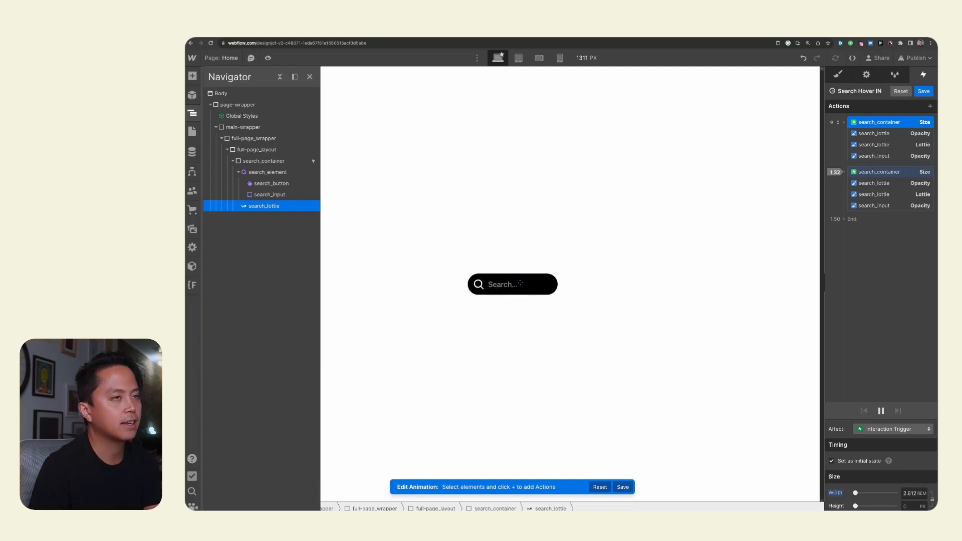
click(880, 411)
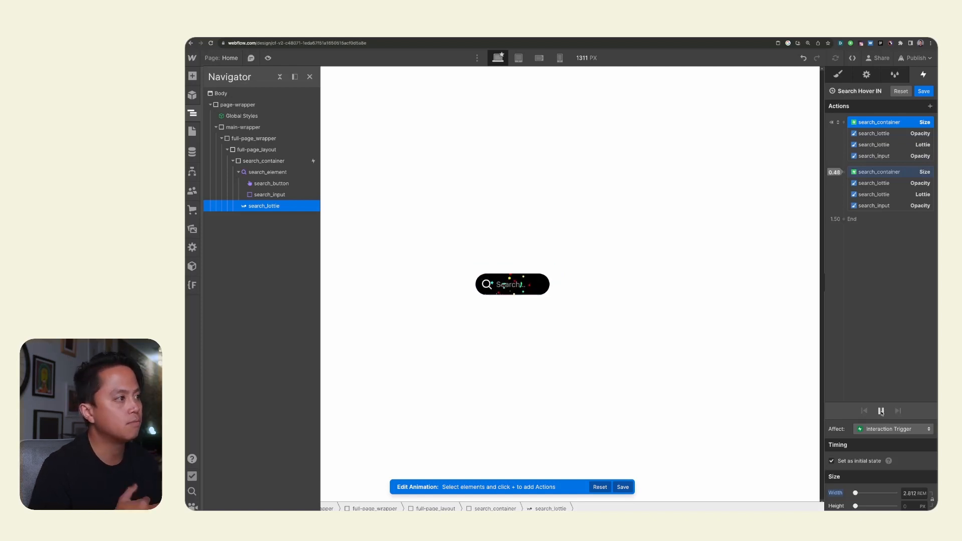
Save Search Hover IN and set search_container's hover-out action to Start an animation
click(923, 91)
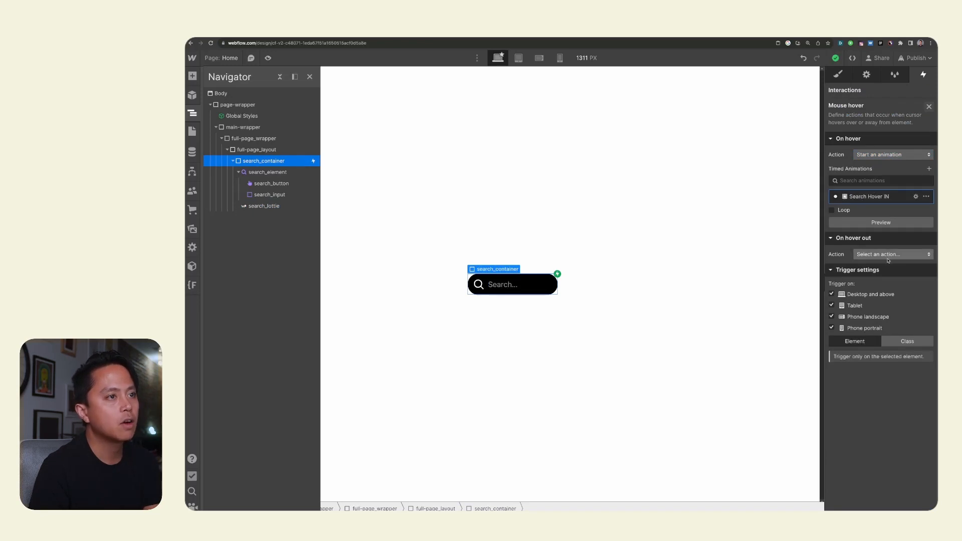
click(887, 257)
click(882, 274)
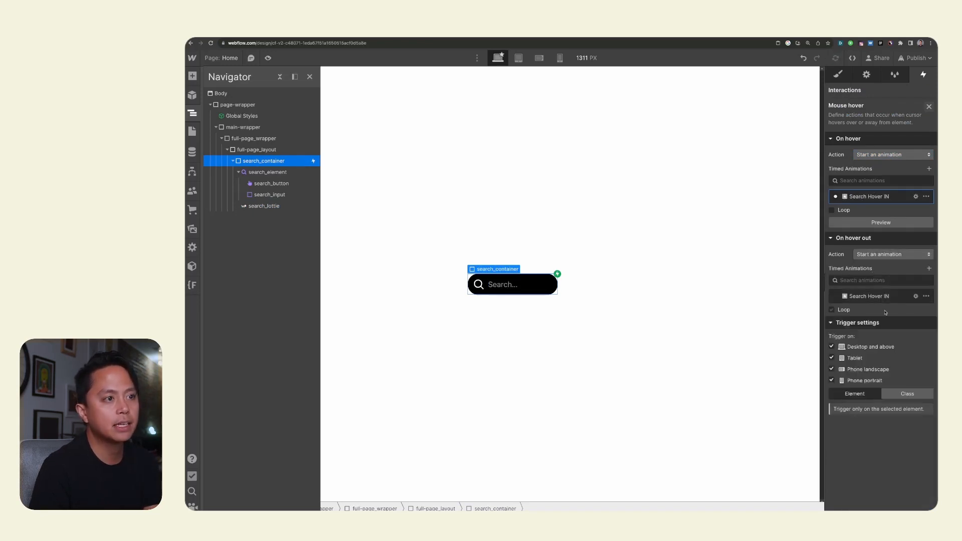
Duplicate the Search Hover IN animation and assign the copy to search_container's hover-out action
click(926, 297)
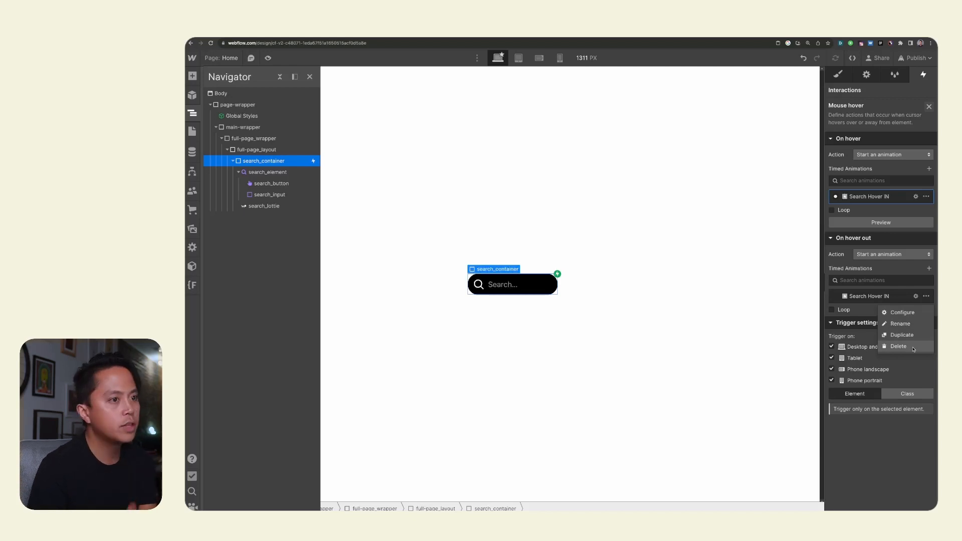
click(902, 335)
click(881, 325)
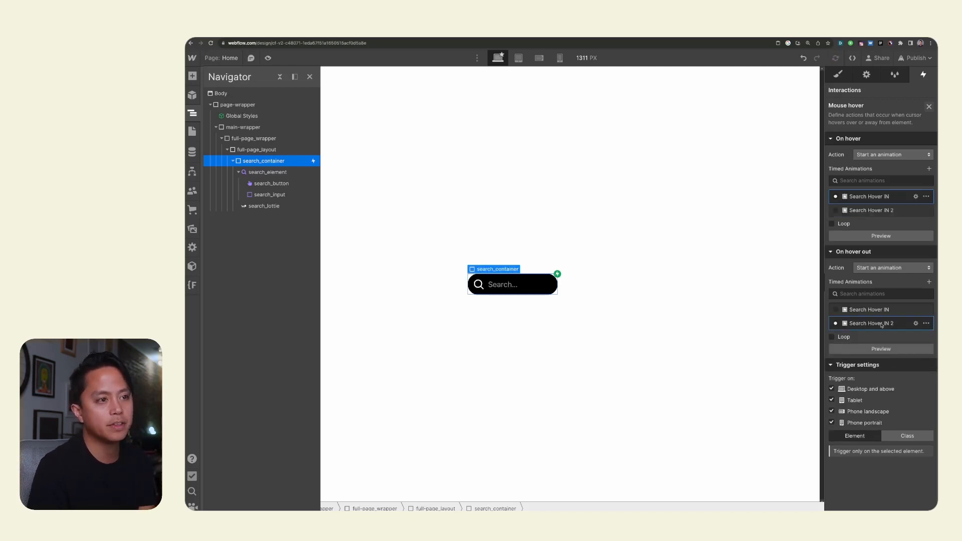
Open the duplicated hover-out animation for editing and rename it Search Hover OUT
click(871, 324)
triple_click(871, 88)
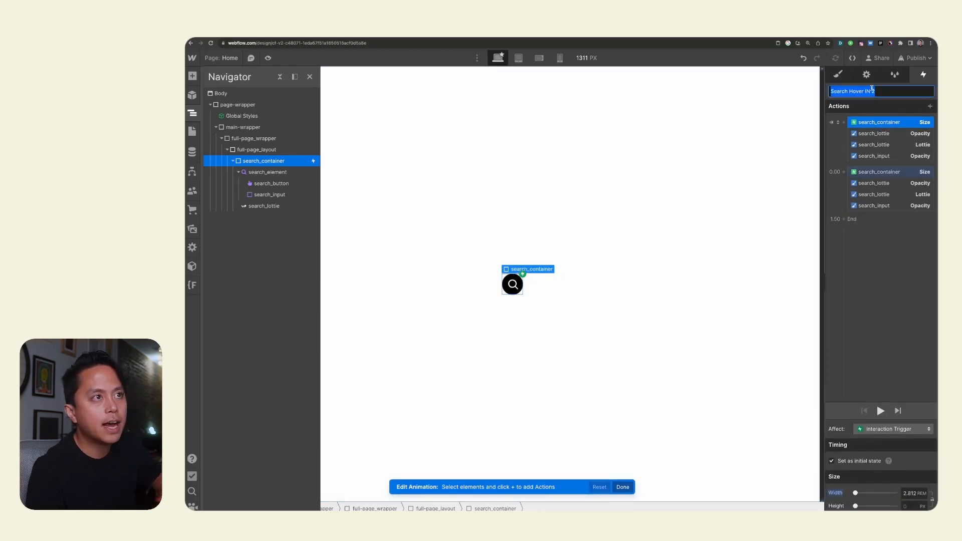
click(877, 93)
key(BackSpace)
key(BackSpace)
key(BackSpace)
key(BackSpace)
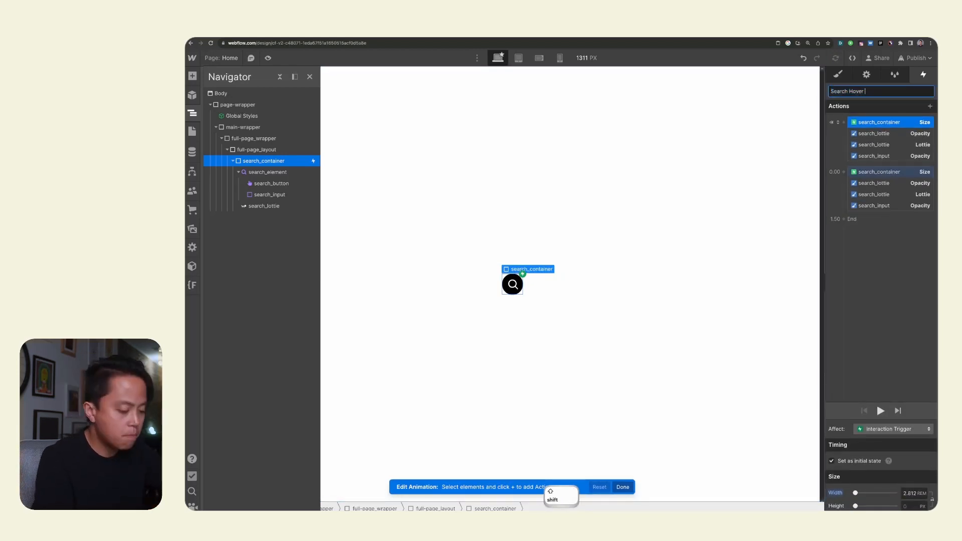
text(OUT)
key(Return)
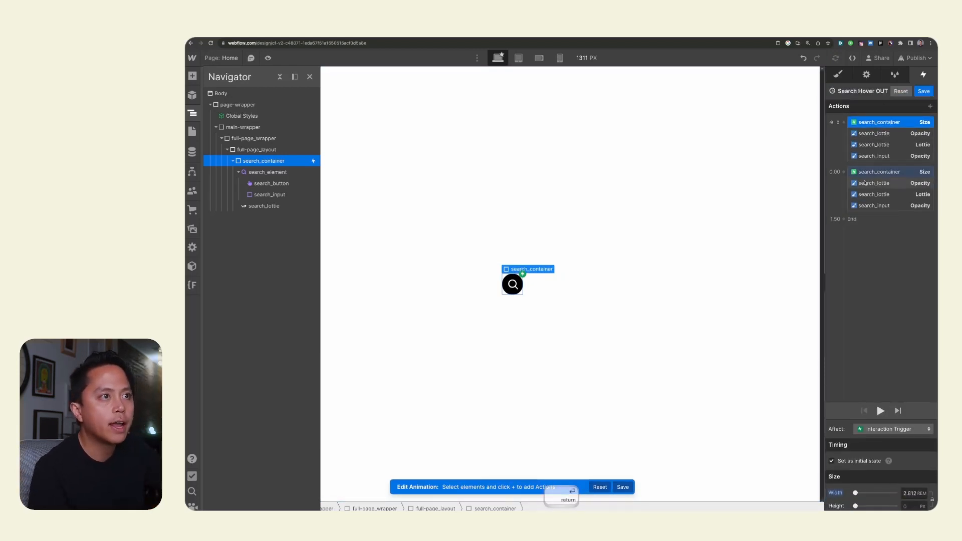
Delete the four non-initial actions of Search Hover OUT, from search_container Size through search_input Opacity
click(867, 173)
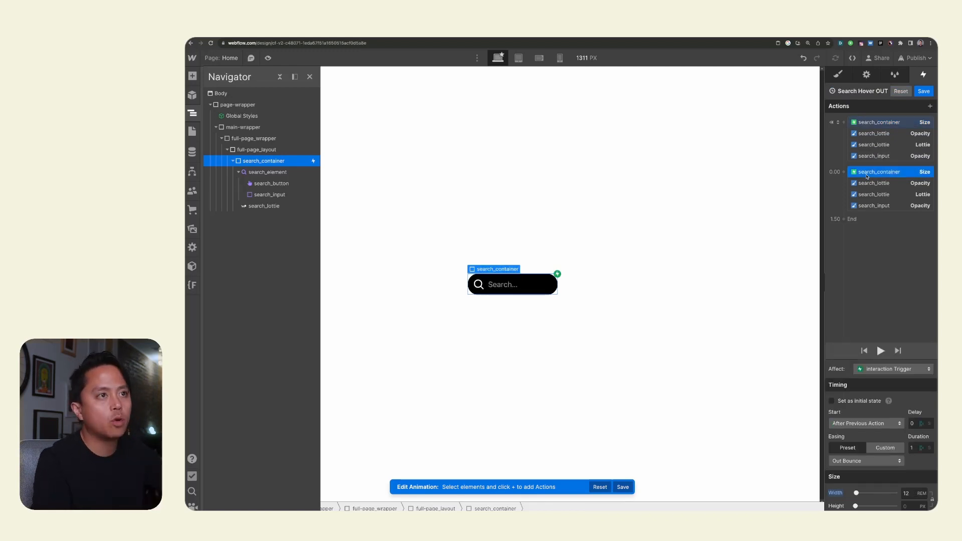
key(BackSpace)
key(BackSpace)
key(BackSpace)
key(BackSpace)
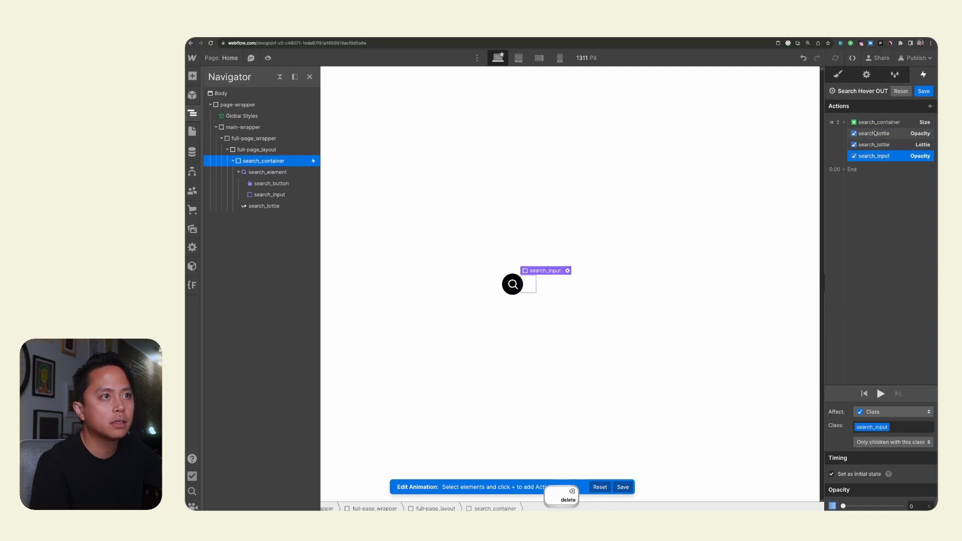
Turn the four initial-state actions of Search Hover OUT into timed actions by removing their initial-state setting
click(876, 123)
drag(875, 122, 918, 148)
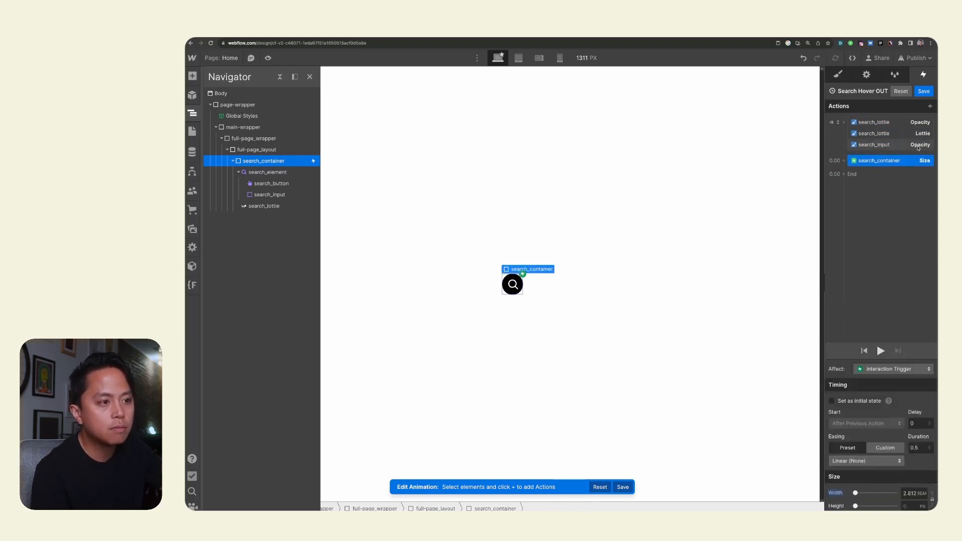
click(918, 145)
click(847, 473)
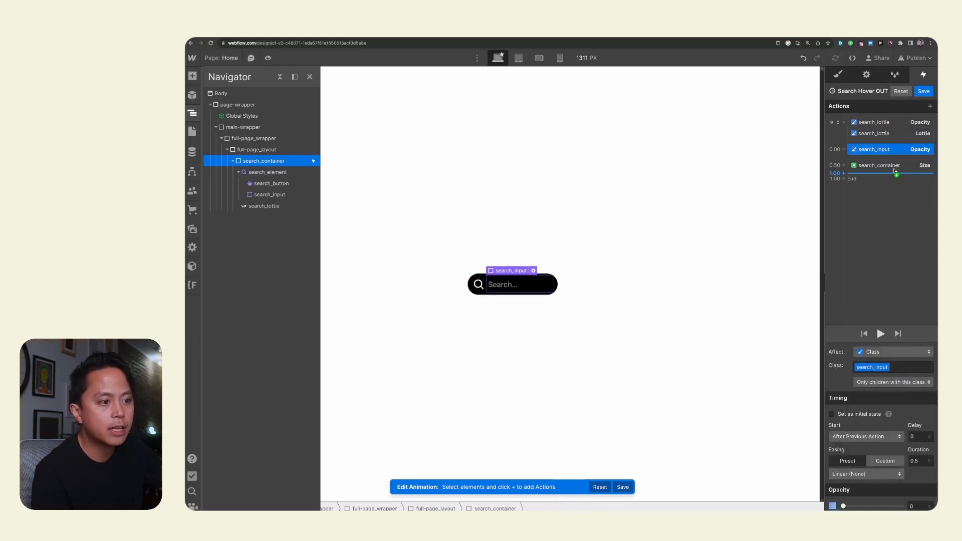
click(878, 134)
click(849, 455)
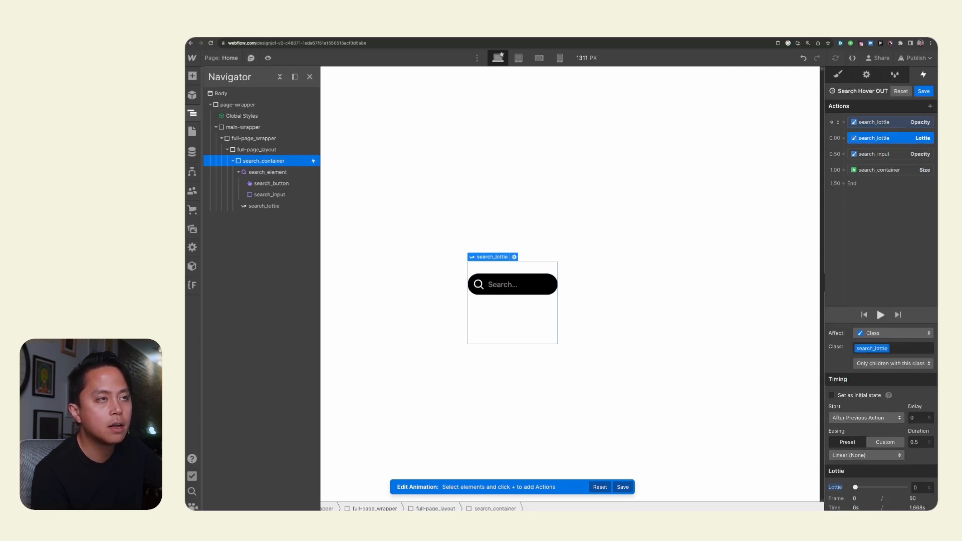
click(874, 123)
click(851, 475)
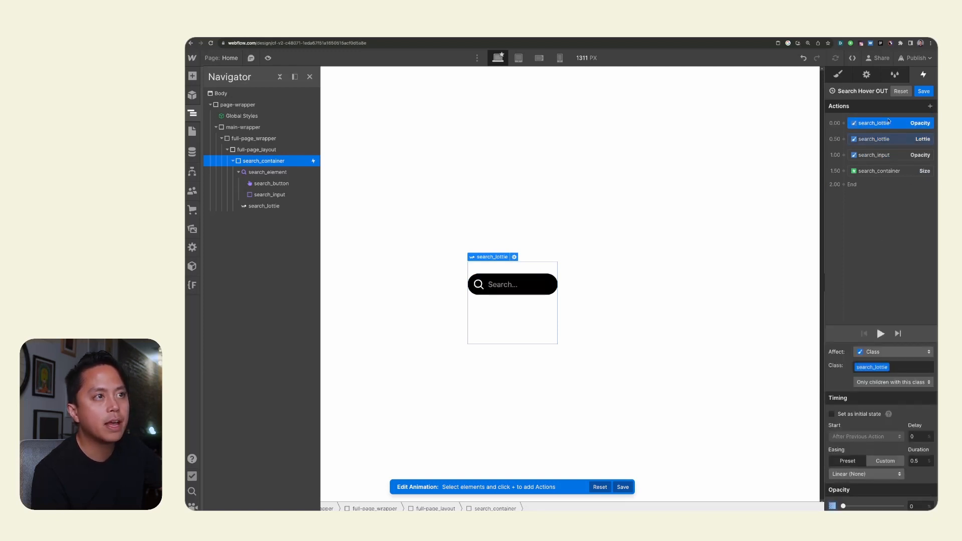
Group all four Search Hover OUT actions to run together at 0.00 s and save the animation
drag(870, 139, 866, 129)
drag(865, 161, 865, 140)
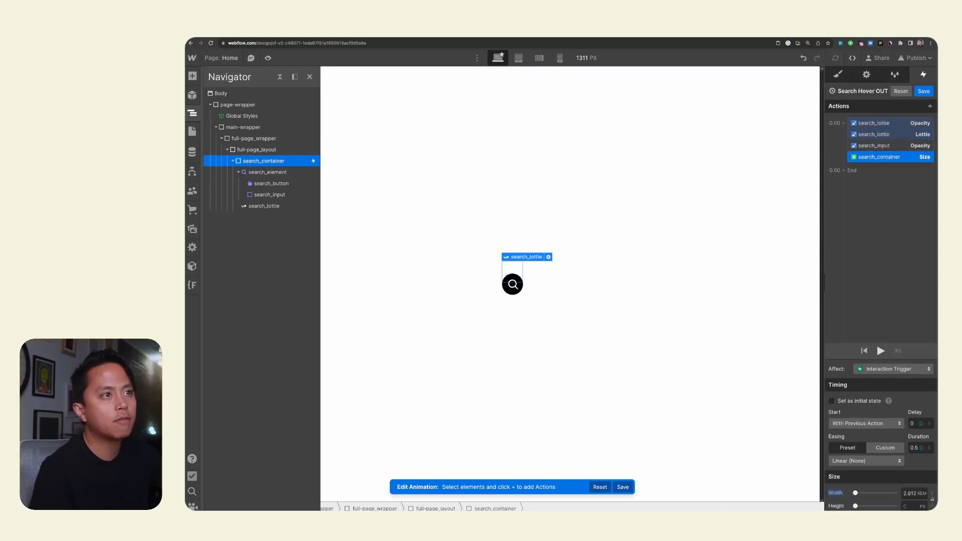
click(913, 144)
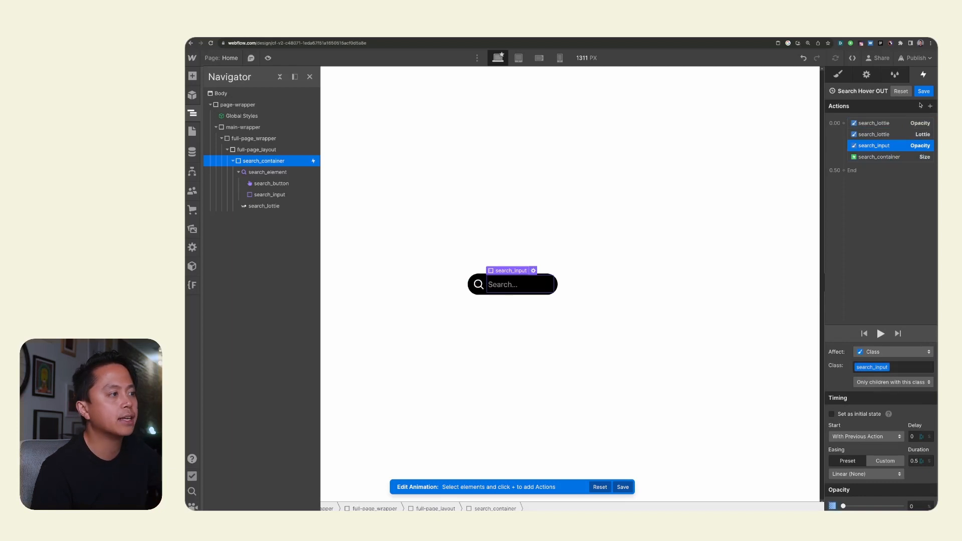
click(895, 125)
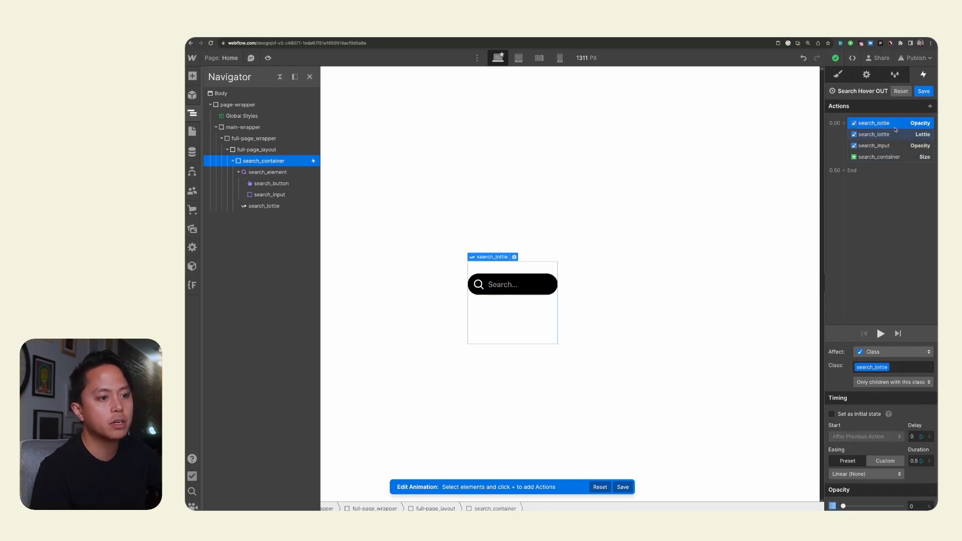
click(924, 91)
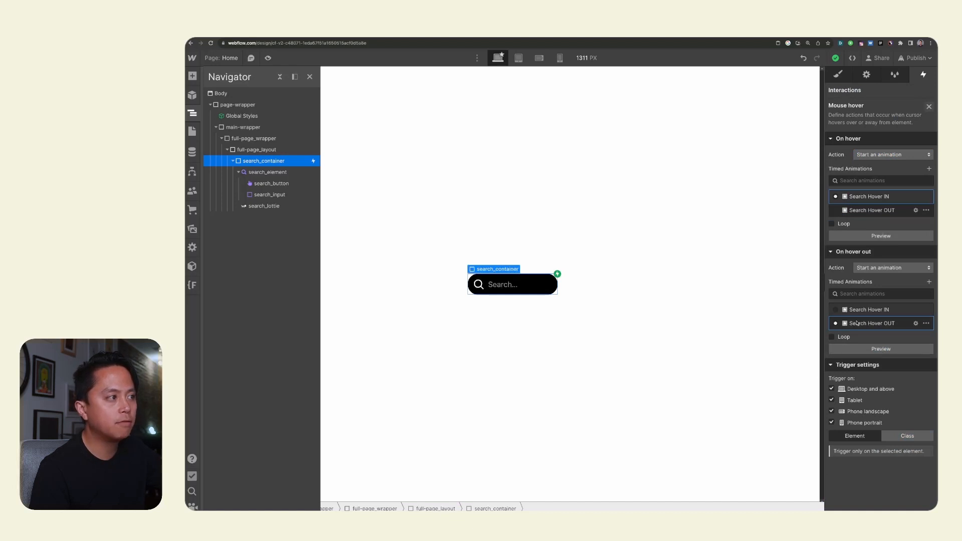
Set search_lottie's relative top offset to -3rem in its styles
click(503, 287)
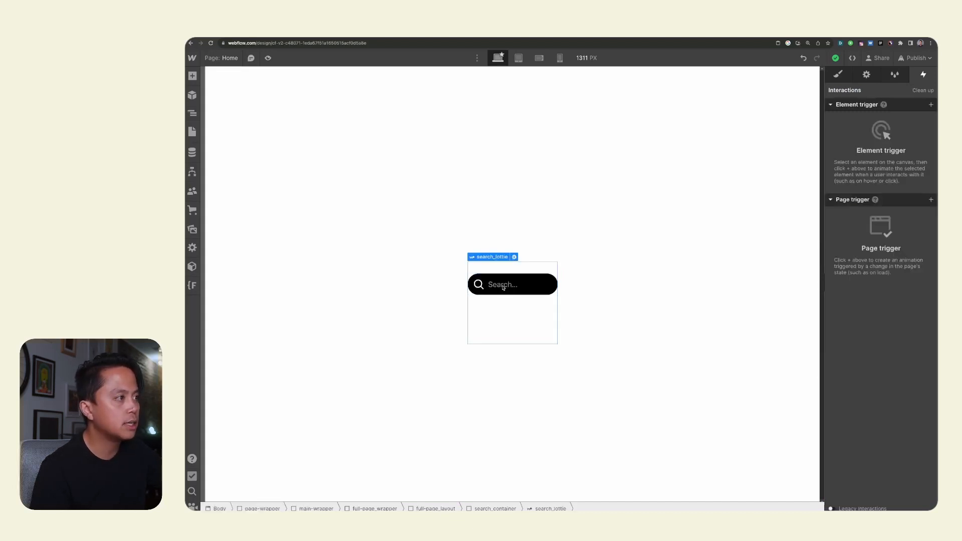
click(838, 74)
drag(894, 399, 895, 403)
Publish the site to the webflow.io staging domain and open the live page
click(908, 61)
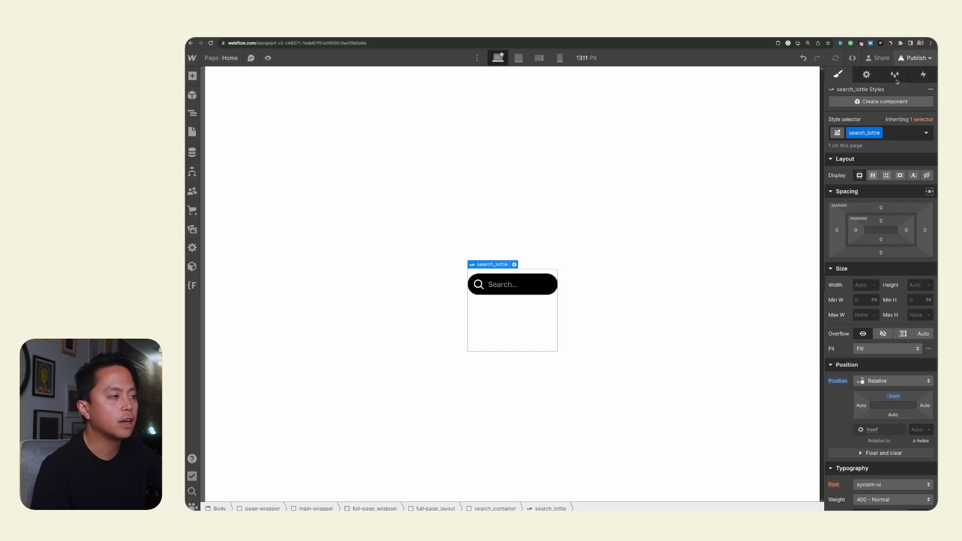
click(579, 303)
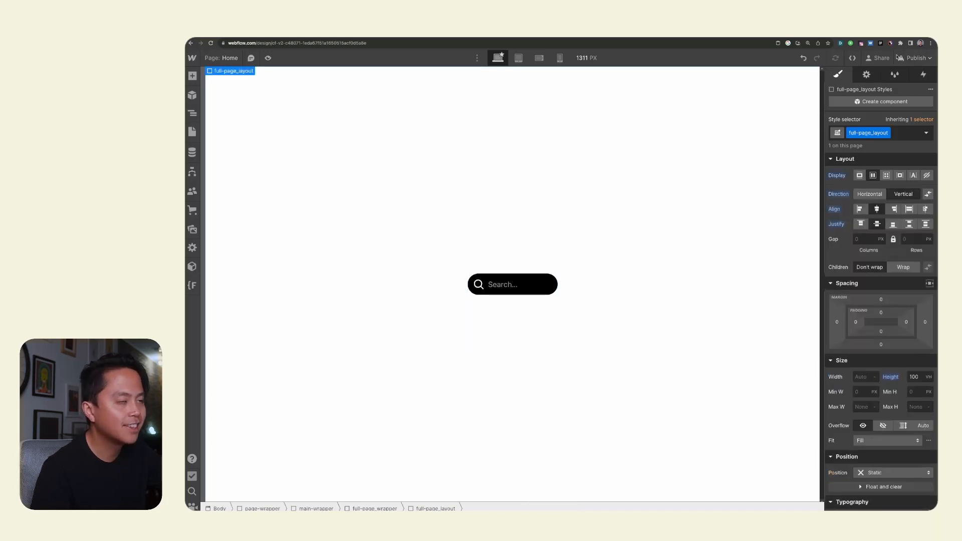
click(923, 58)
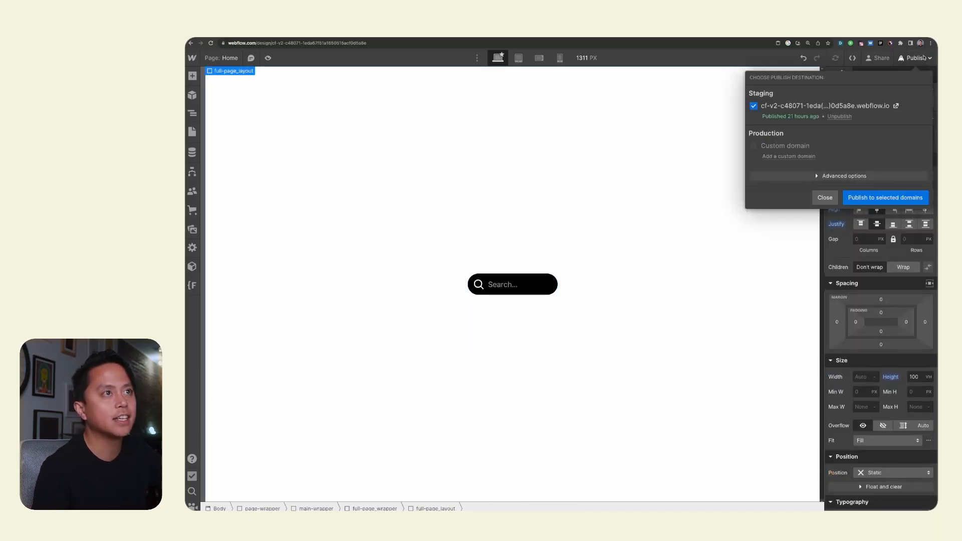
click(885, 198)
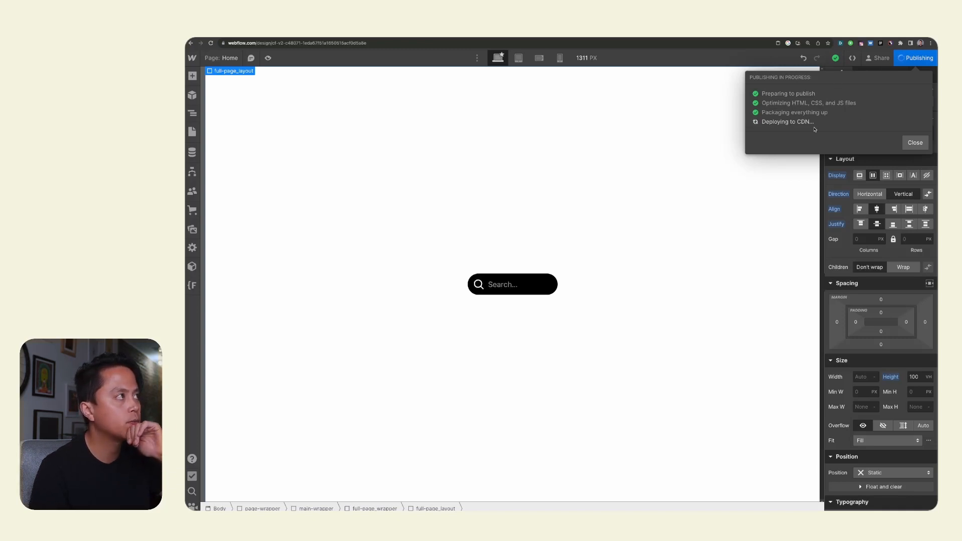
click(851, 104)
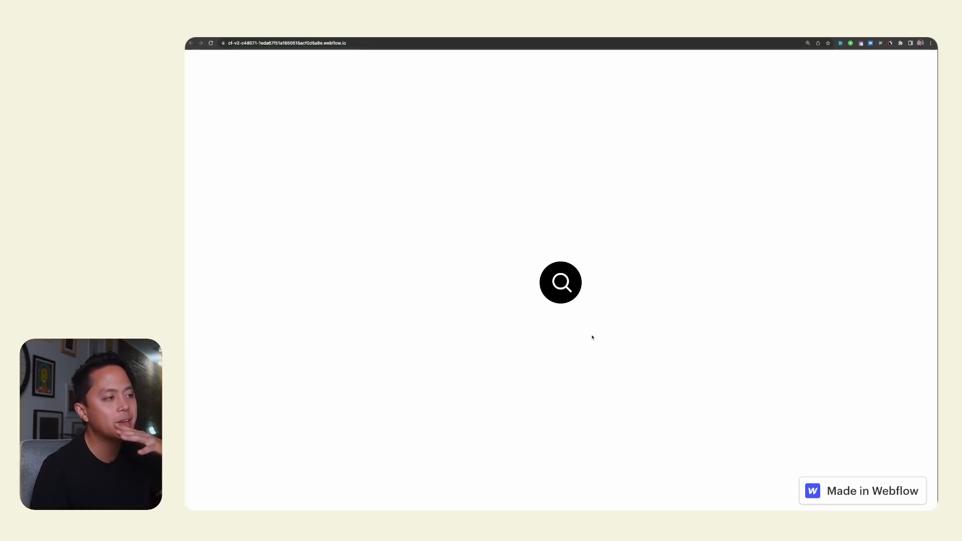
Test the published search bar's hover animation and text entry, and close the live page
click(567, 298)
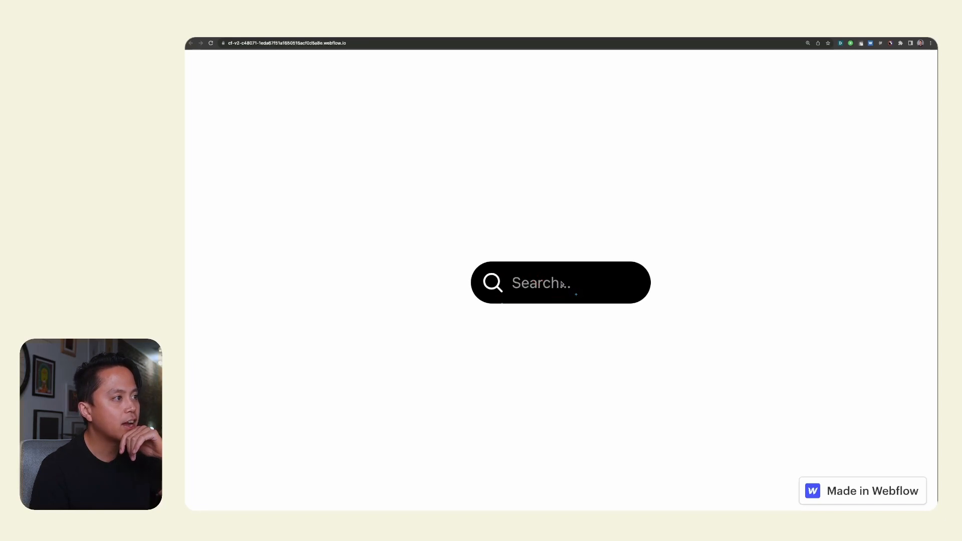
key(e)
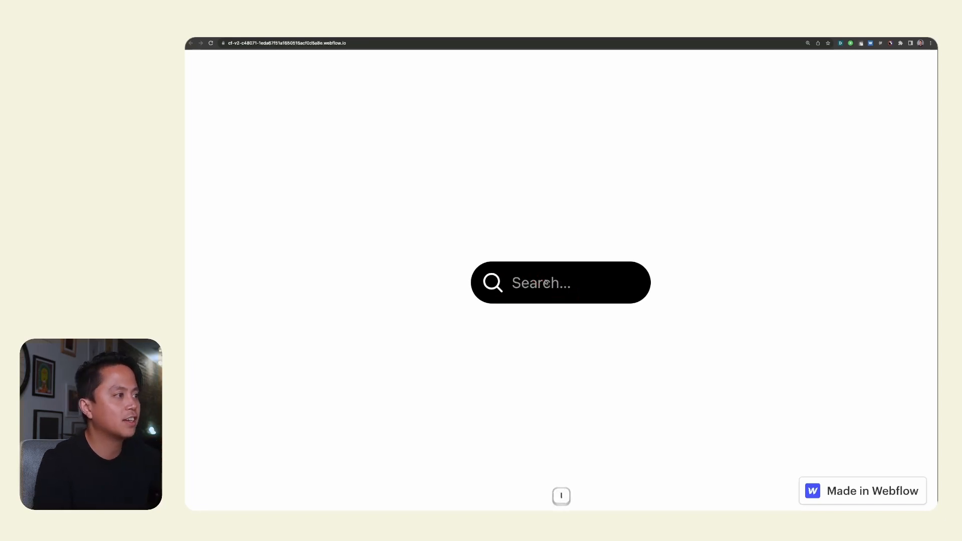
key(e)
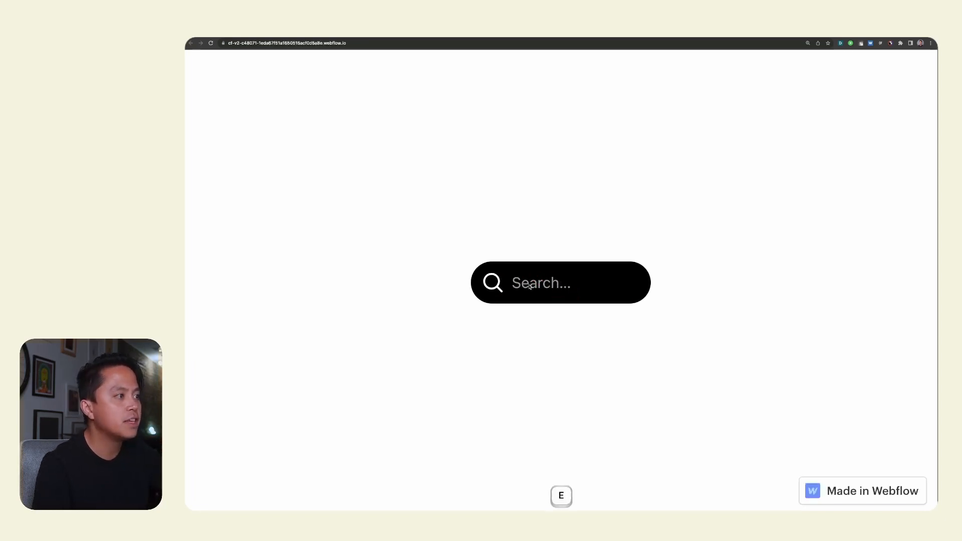
key(3)
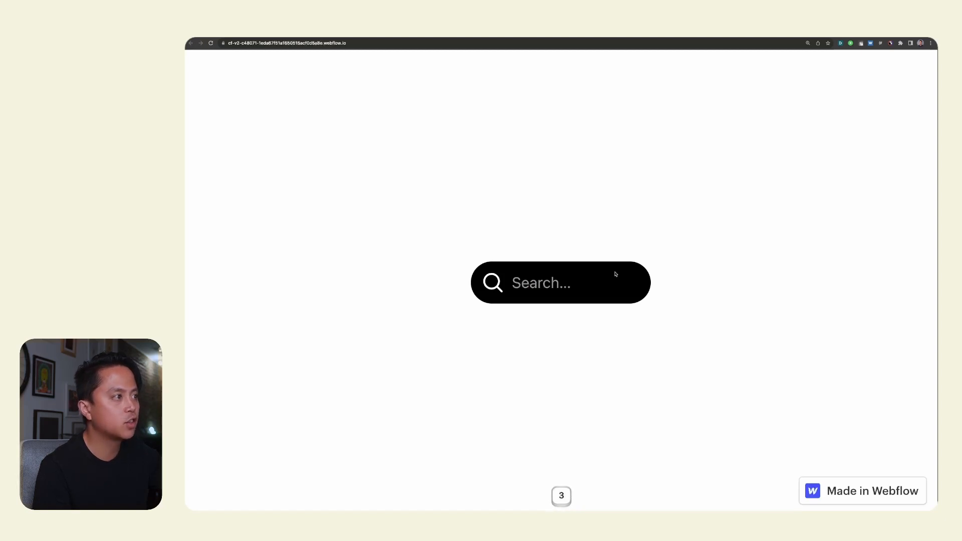
key(super+w)
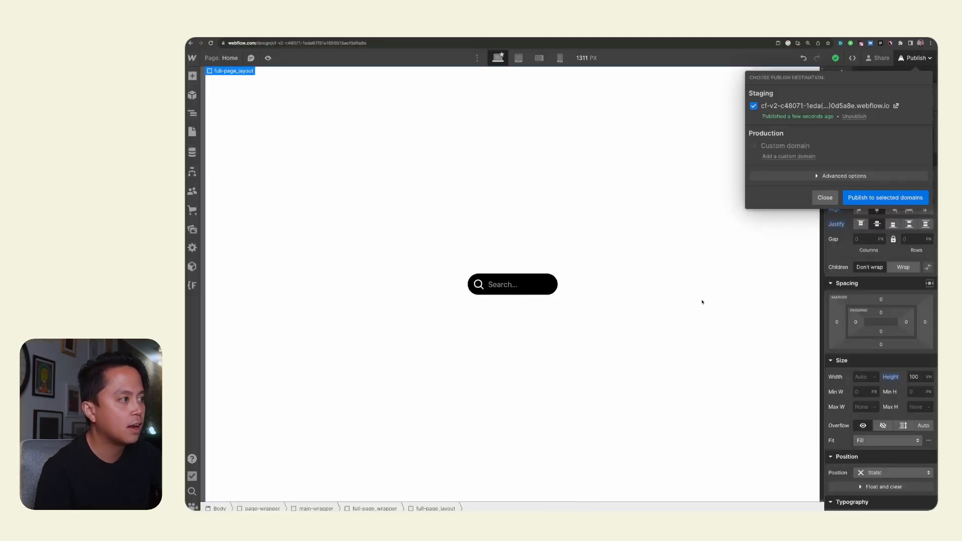
Dismiss the publish options and inspect where search_lottie sits in the element tree over the search bar
click(702, 302)
click(516, 285)
key(z)
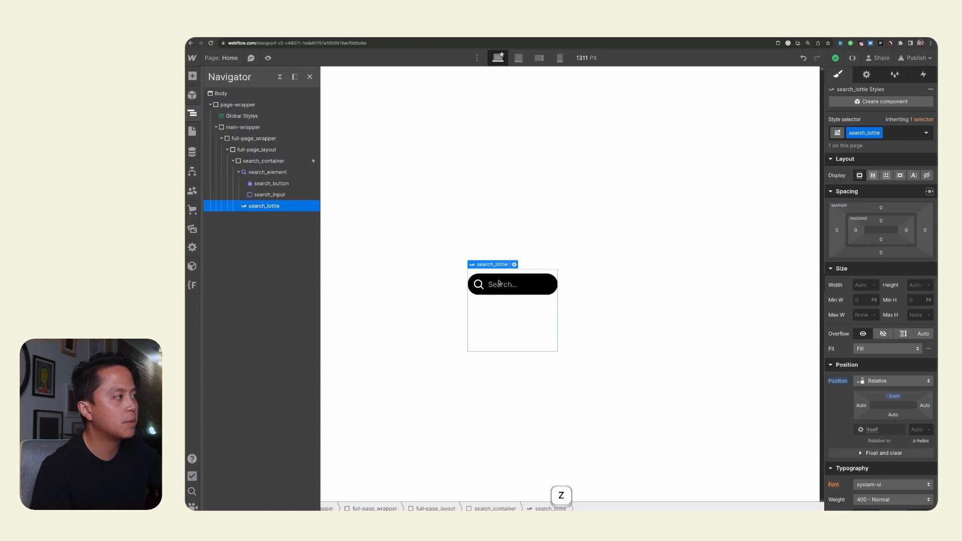
key(z)
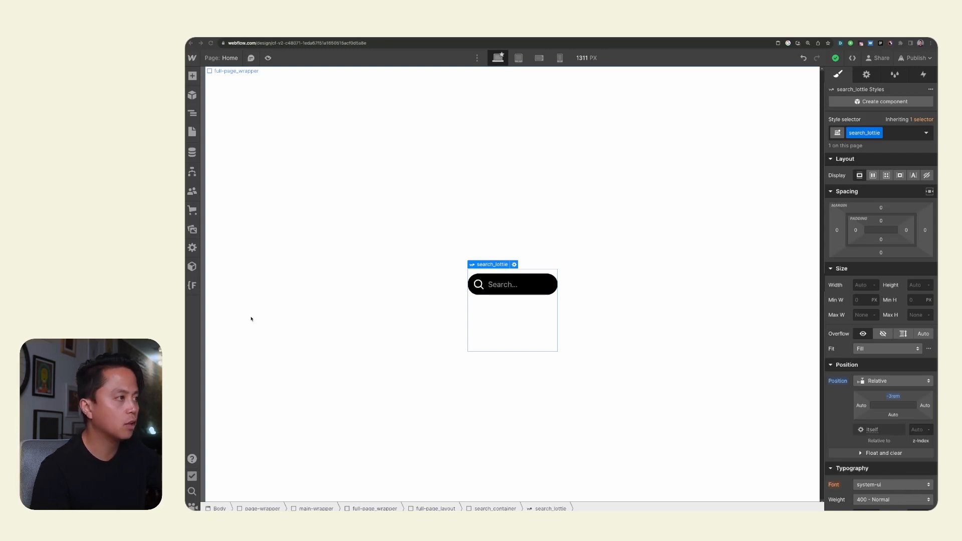
key(z)
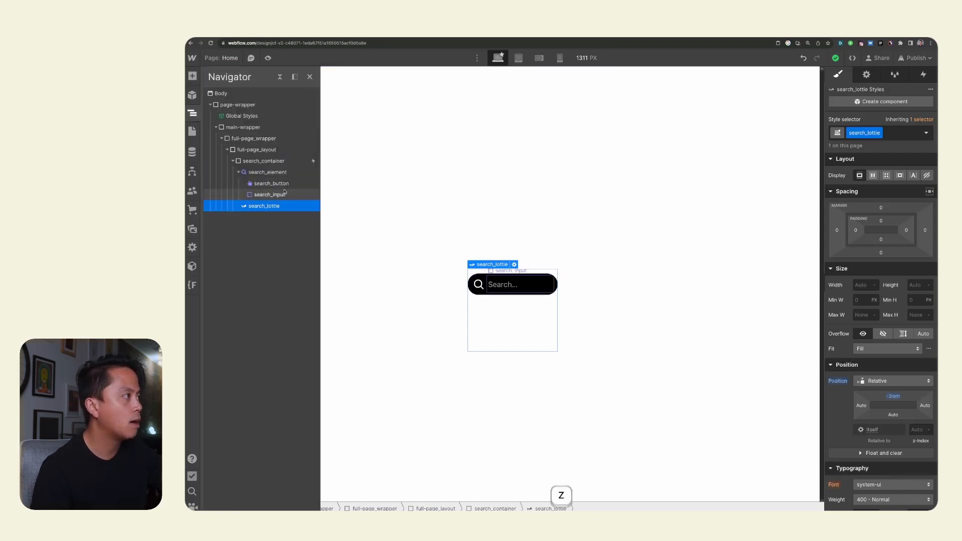
Set search_input's z-index to 1 and check it against search_button's z-index
click(523, 285)
click(920, 429)
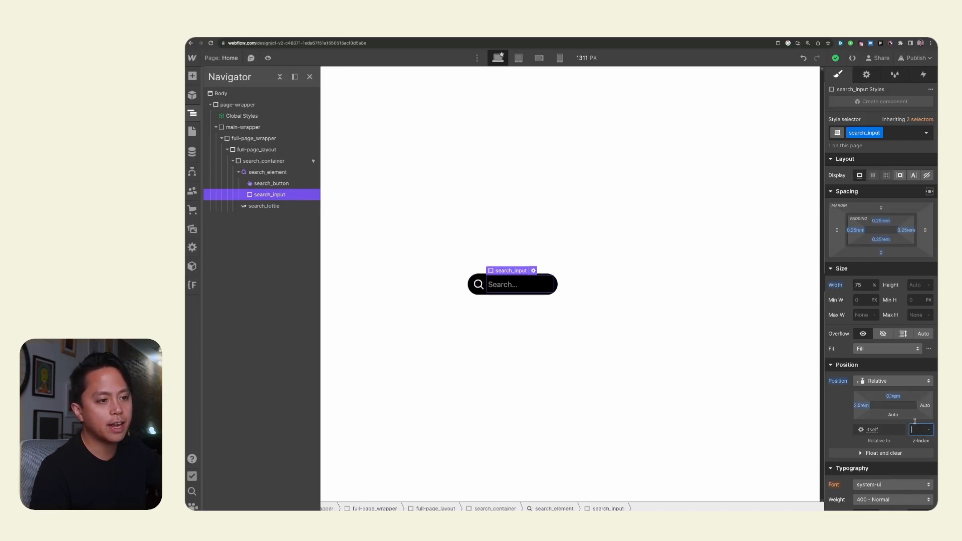
key(super+Tab)
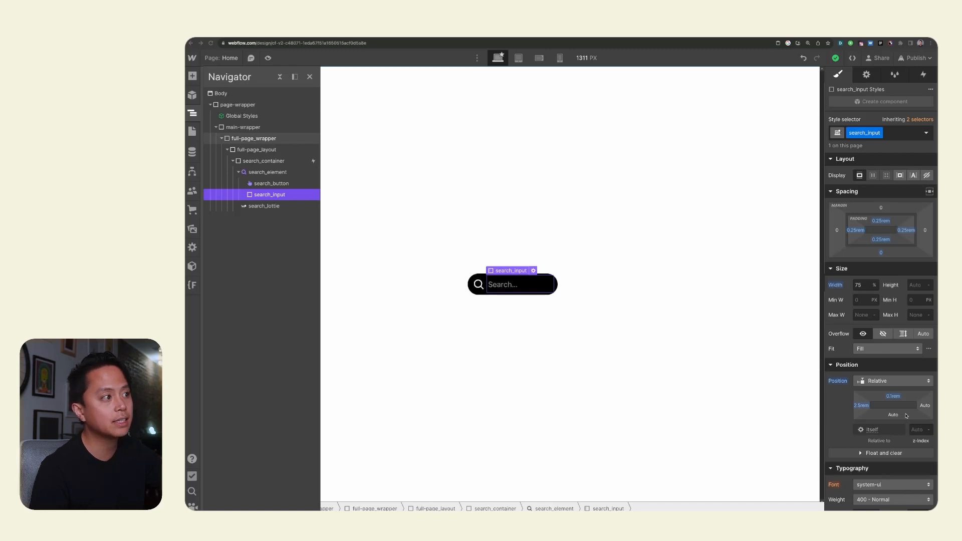
click(924, 434)
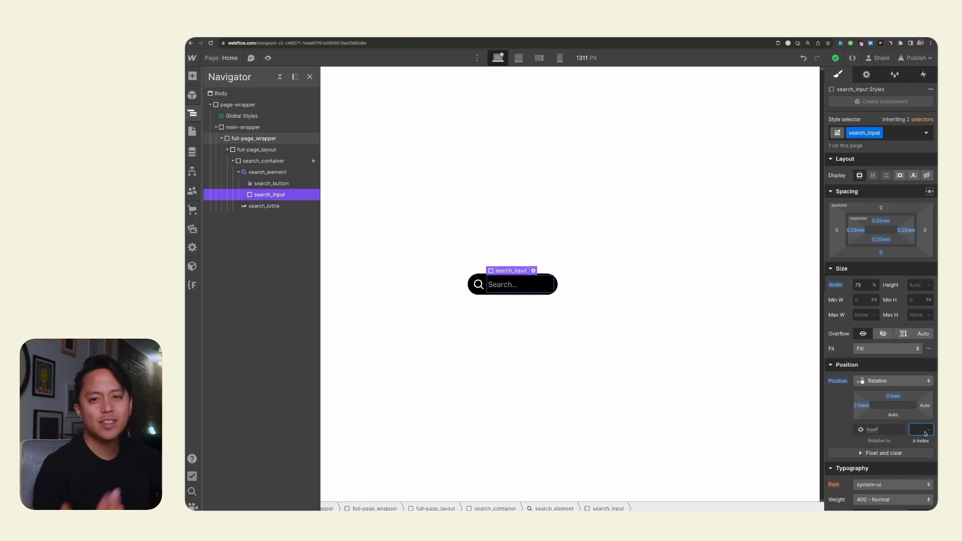
text(1)
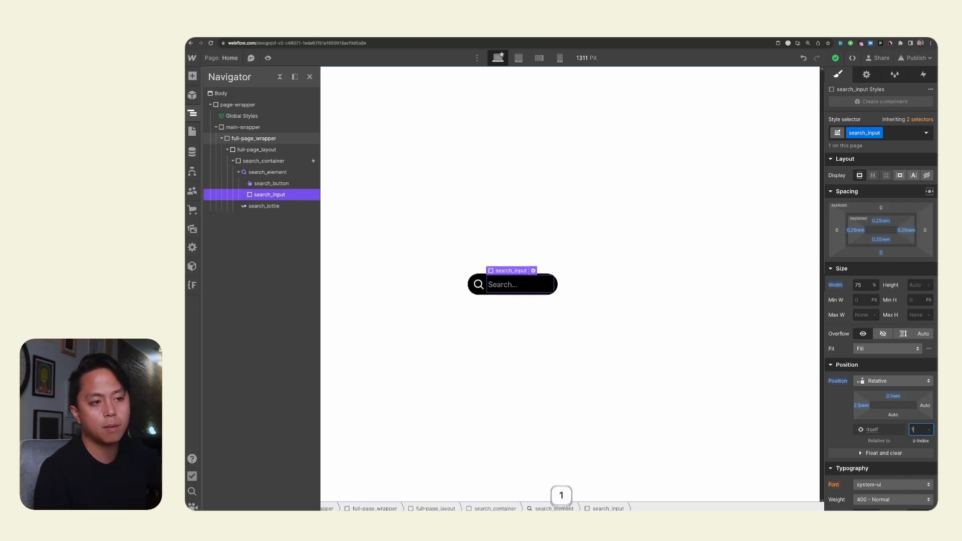
click(481, 283)
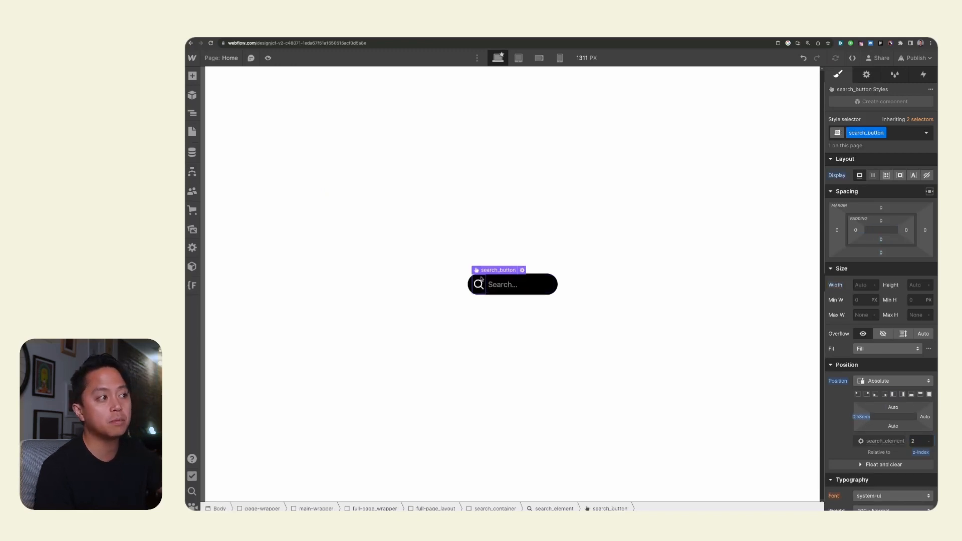
click(515, 286)
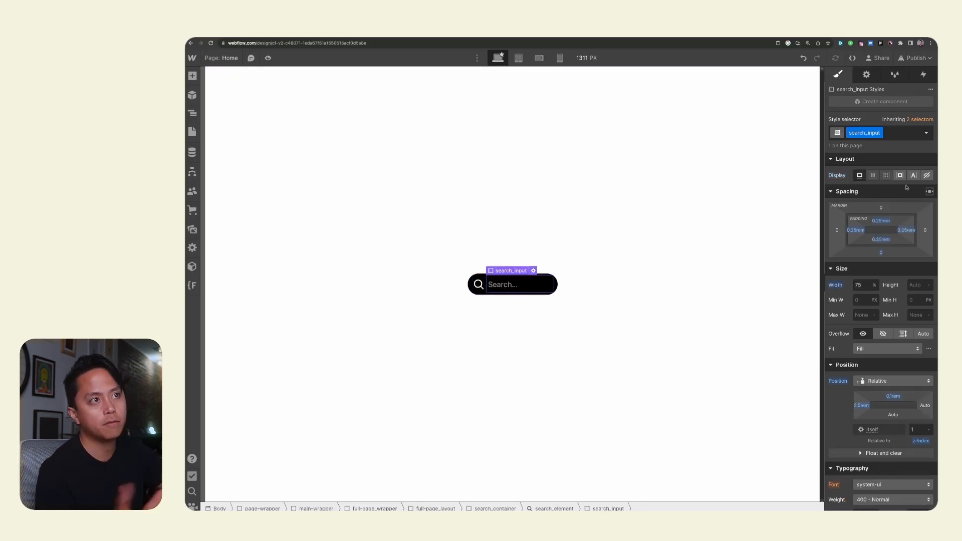
Publish the updated site to its webflow.io domain and reload the live page
click(917, 58)
click(863, 199)
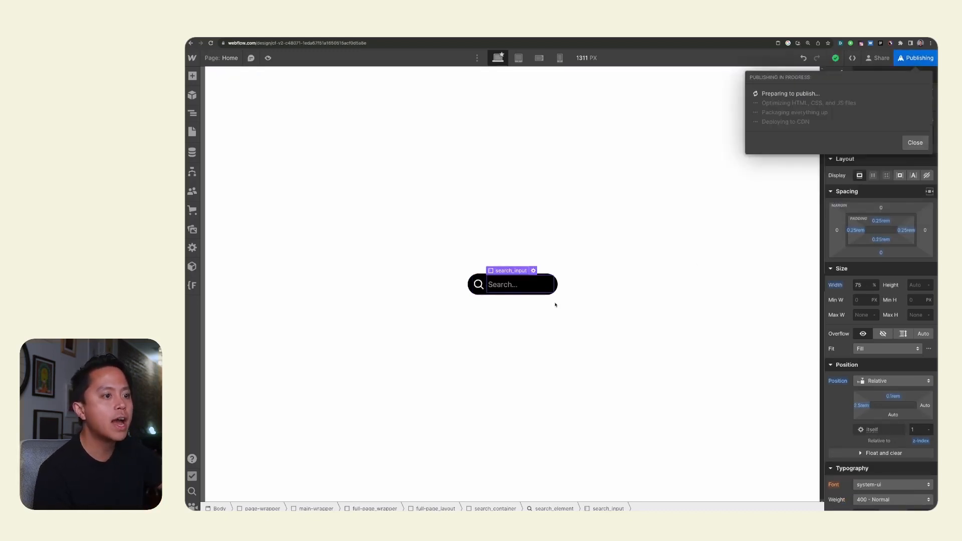
scroll(896, 339, down, 2)
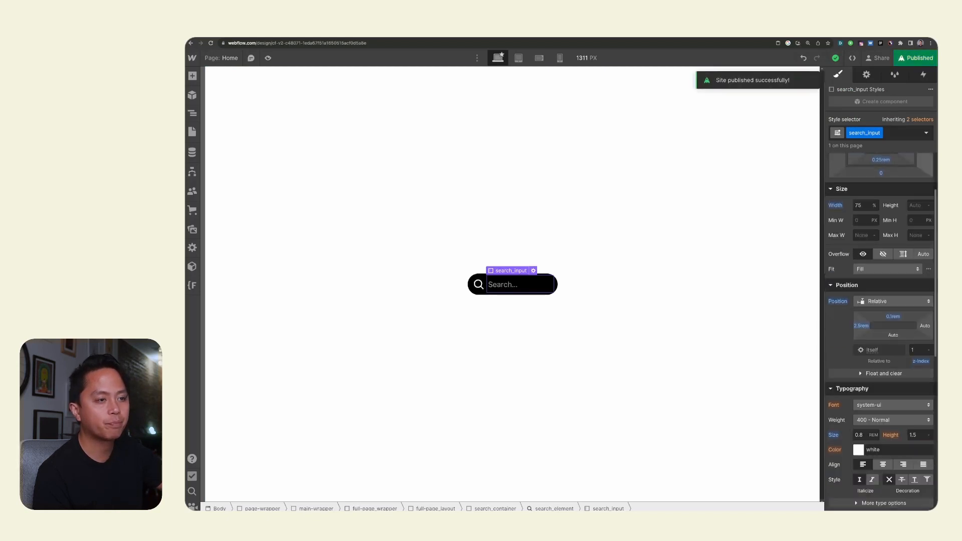
key(ctrl+Tab)
key(super+r)
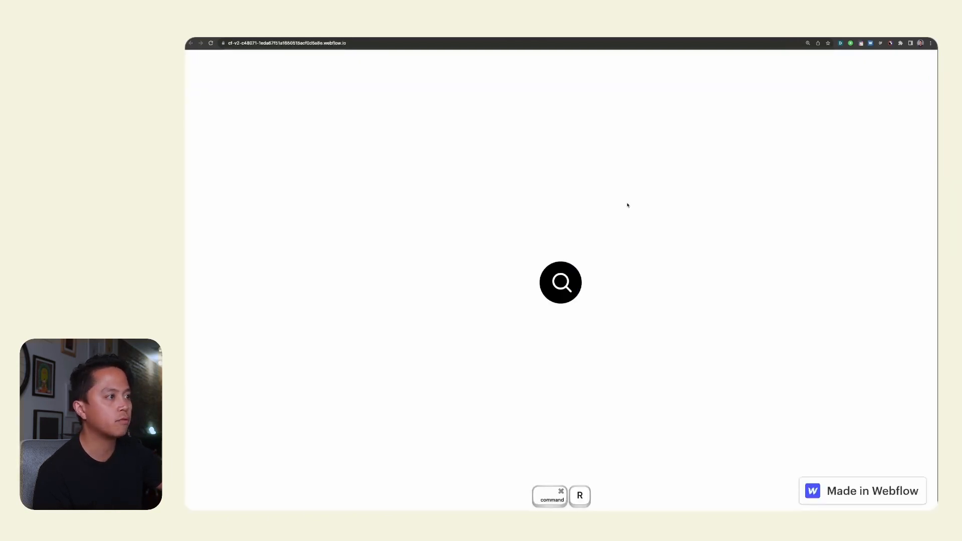
Test the published search bar by entering "iendefie" in its field, clearing the text, and letting the bar collapse
click(570, 282)
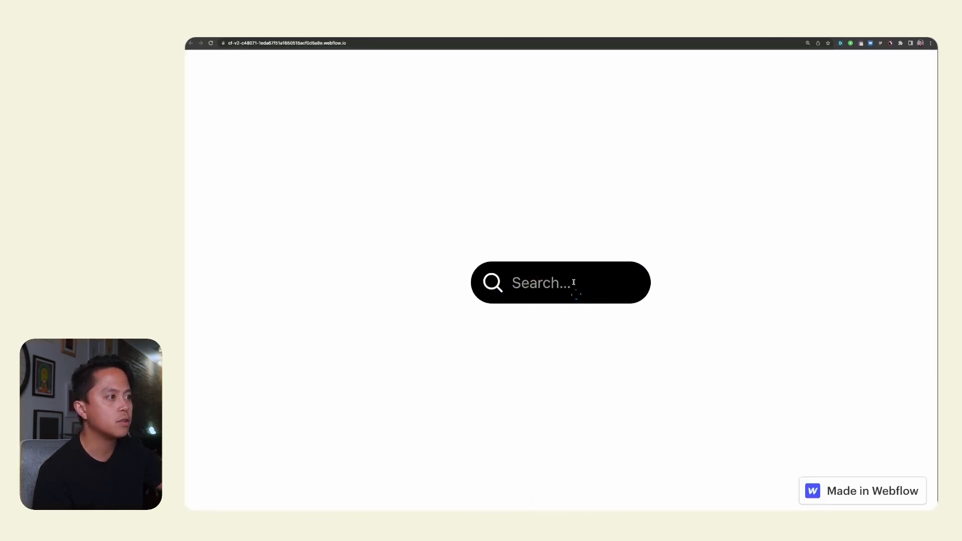
text(iendefie)
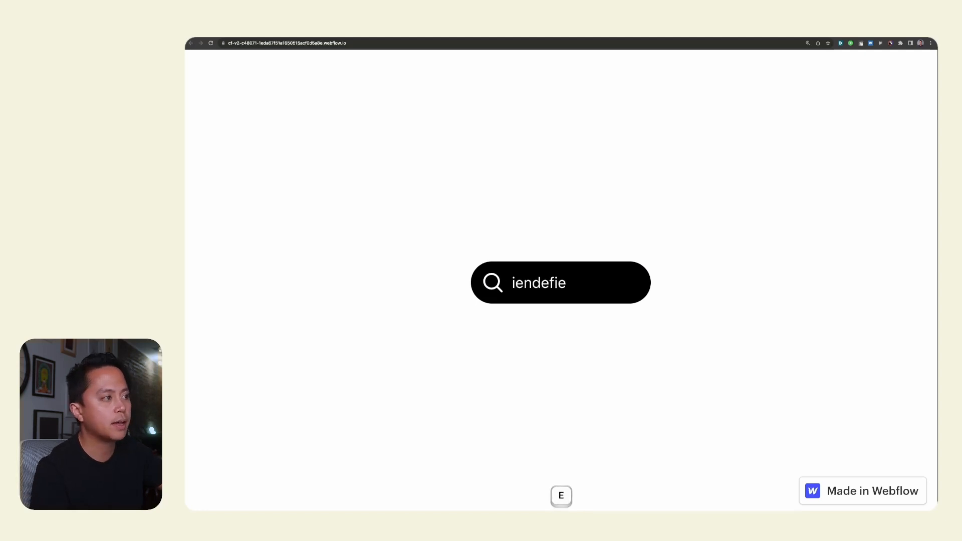
key(super+a)
key(BackSpace)
click(599, 232)
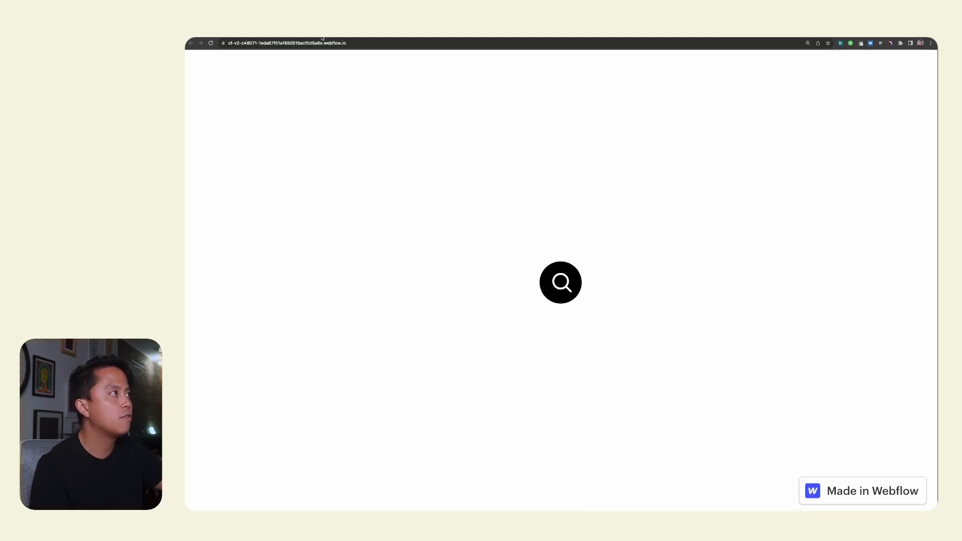
Return to the Webflow Designer and reduce search_button's left position offset to 0.48rem
key(ctrl+shift+Tab)
click(478, 284)
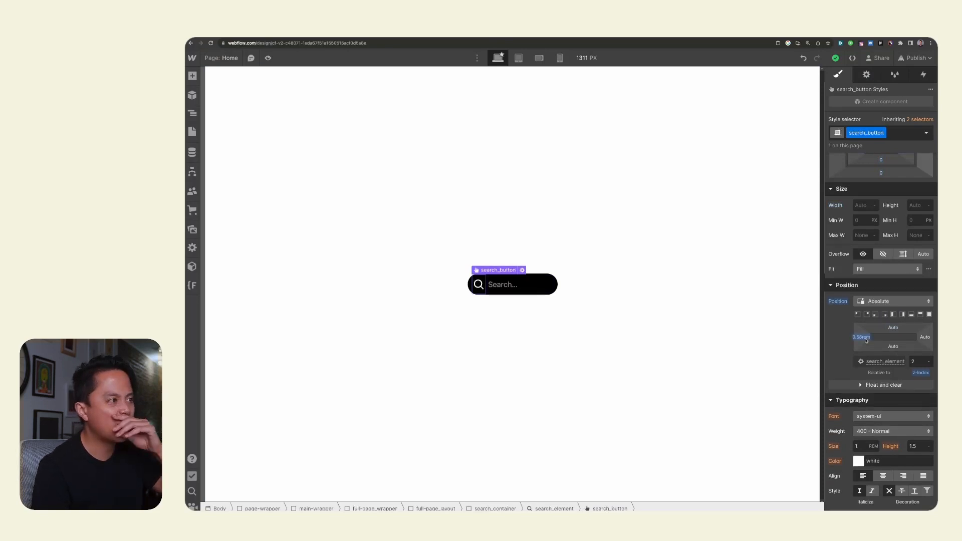
drag(866, 340, 864, 338)
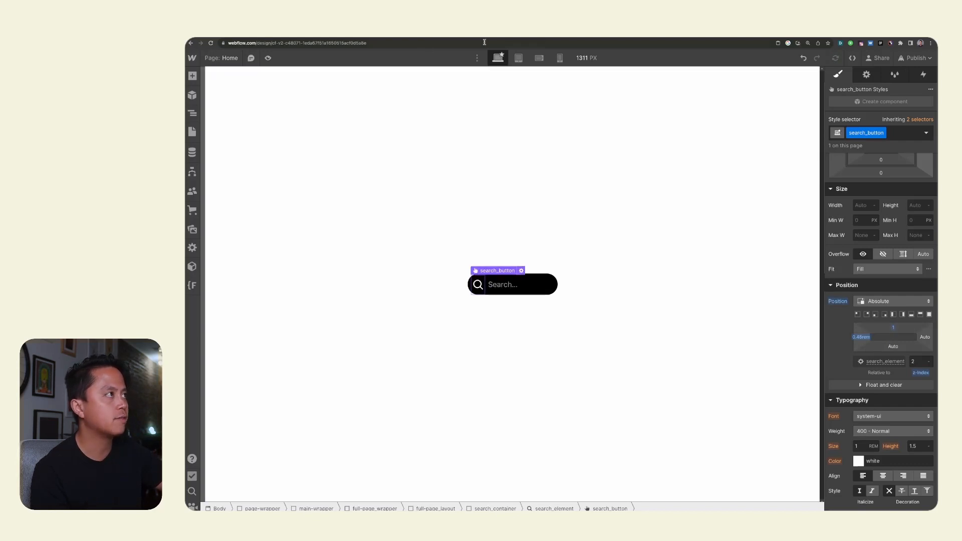
Publish the site again with the adjusted icon position and reload the micro-interactions-library.webflow.io page
click(915, 57)
click(884, 197)
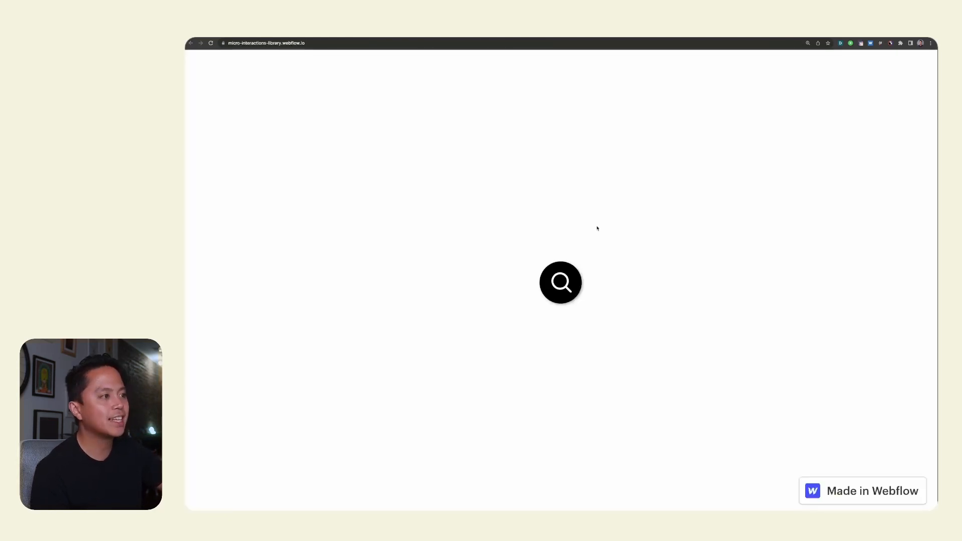
key(super+r)
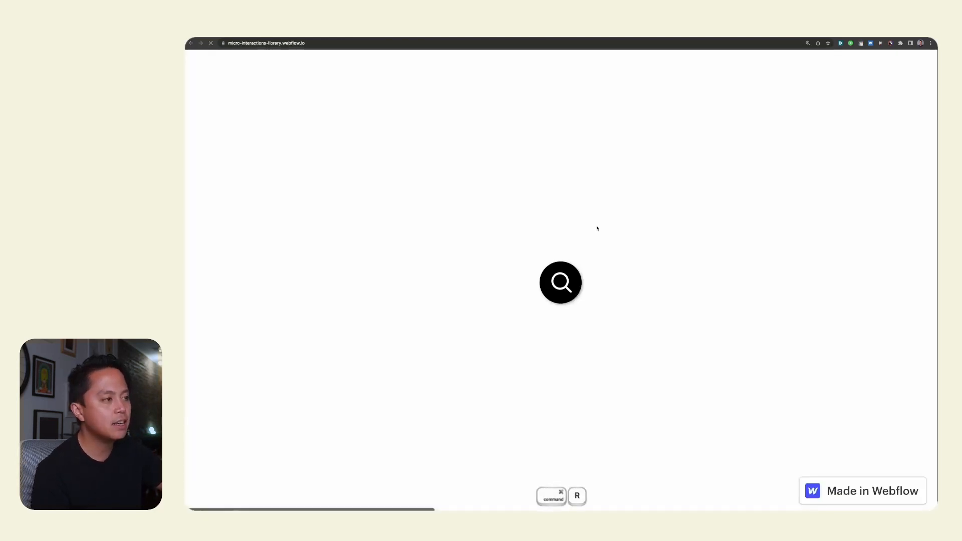